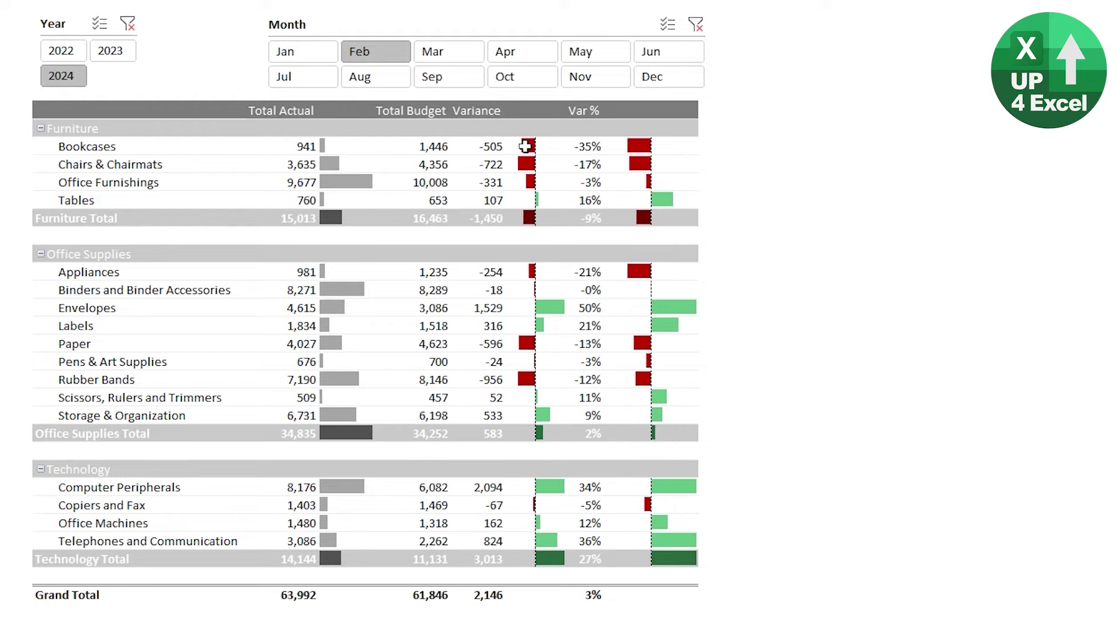
# - Filter the report by Apr and back to Feb, and collapse and expand the Office Supplies group
pyautogui.click(522, 51)
pyautogui.click(387, 52)
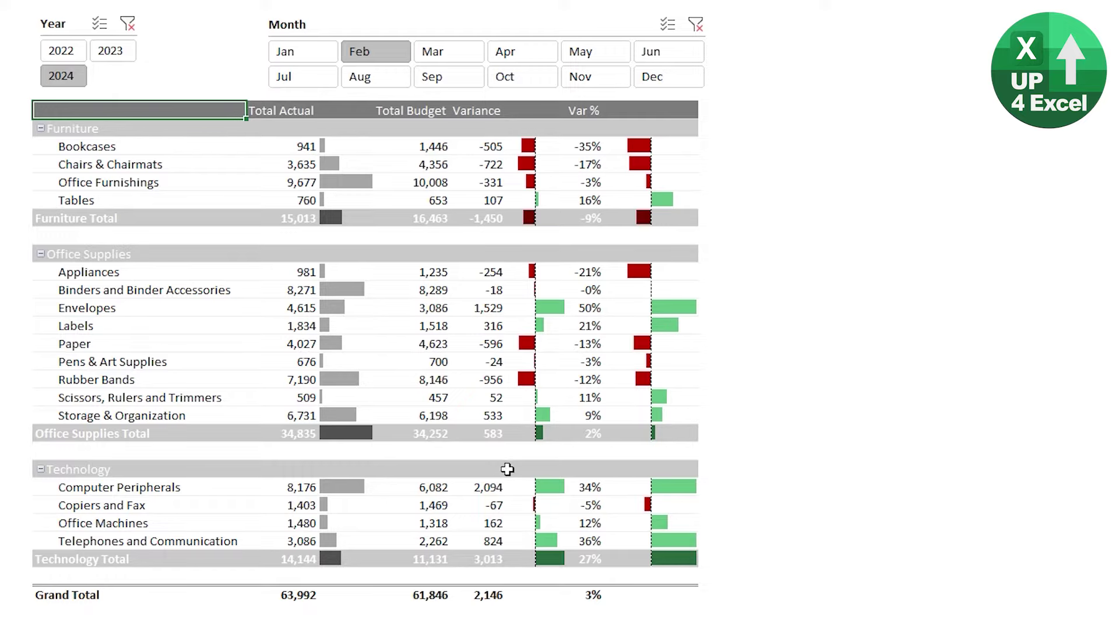
pyautogui.click(40, 254)
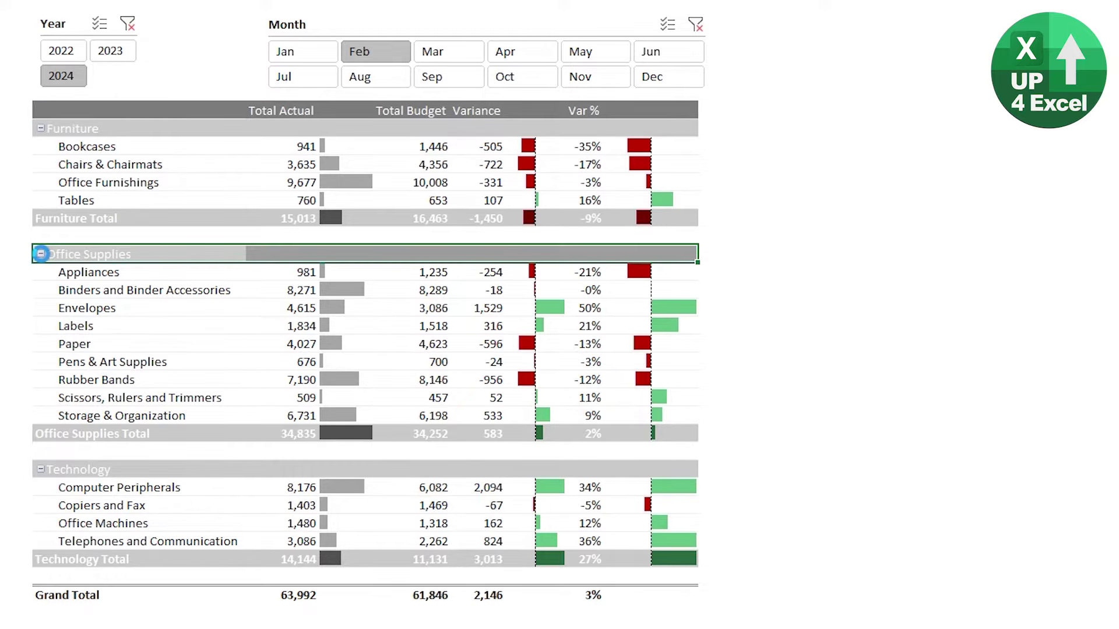
pyautogui.click(40, 254)
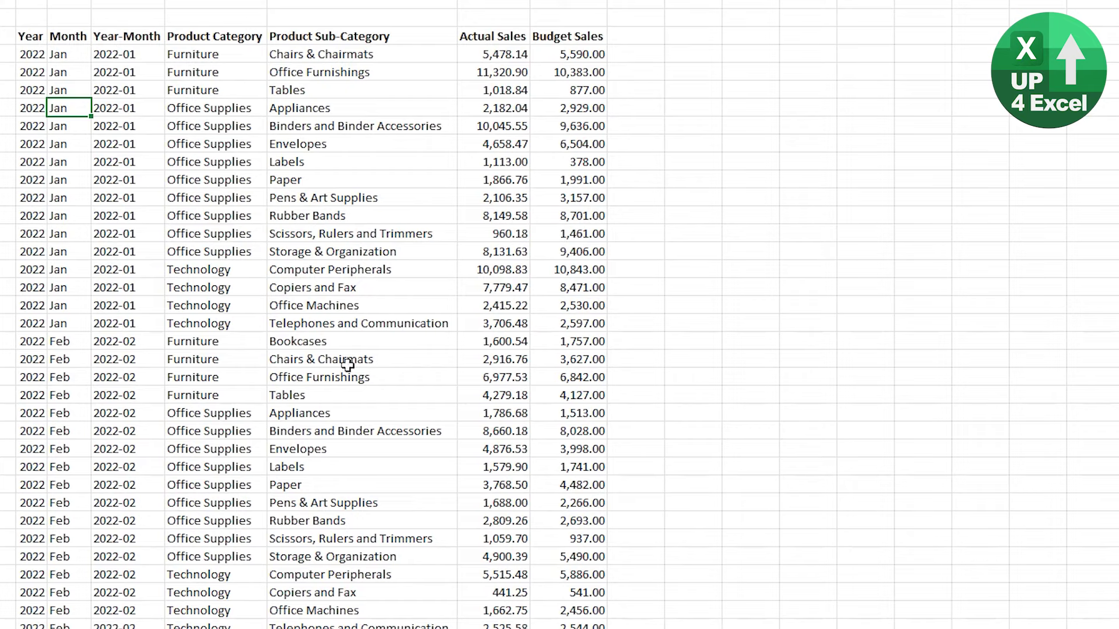
# - Look through the monthly actual and budget sales records and view the 2 - Pivot Report sheet
pyautogui.click(158, 108)
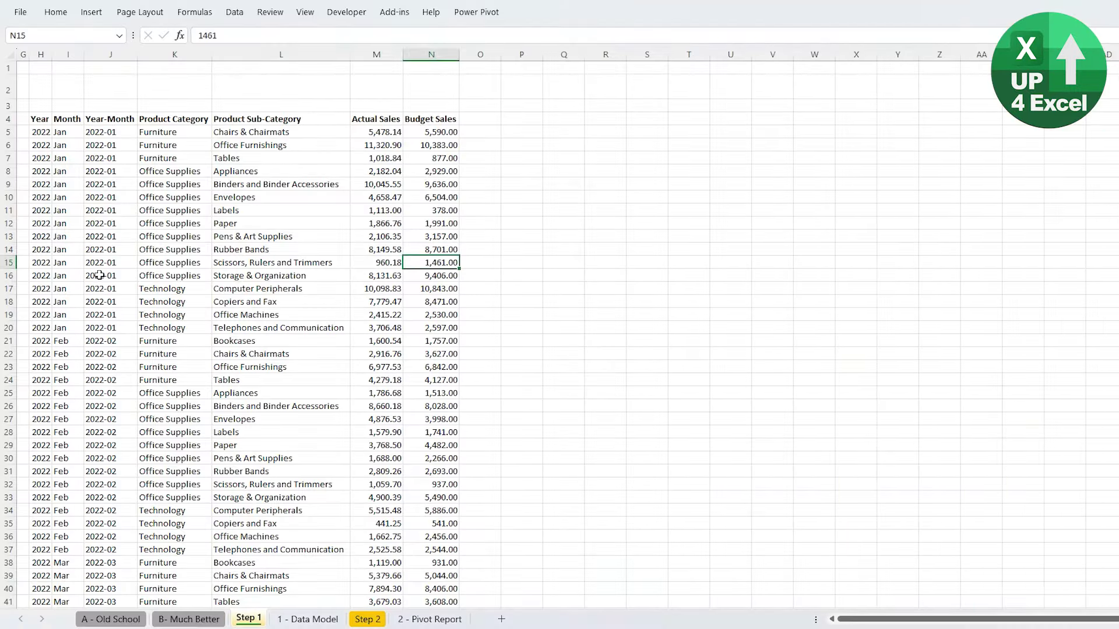
pyautogui.scroll(-5, 153, 338)
pyautogui.scroll(-20, 153, 338)
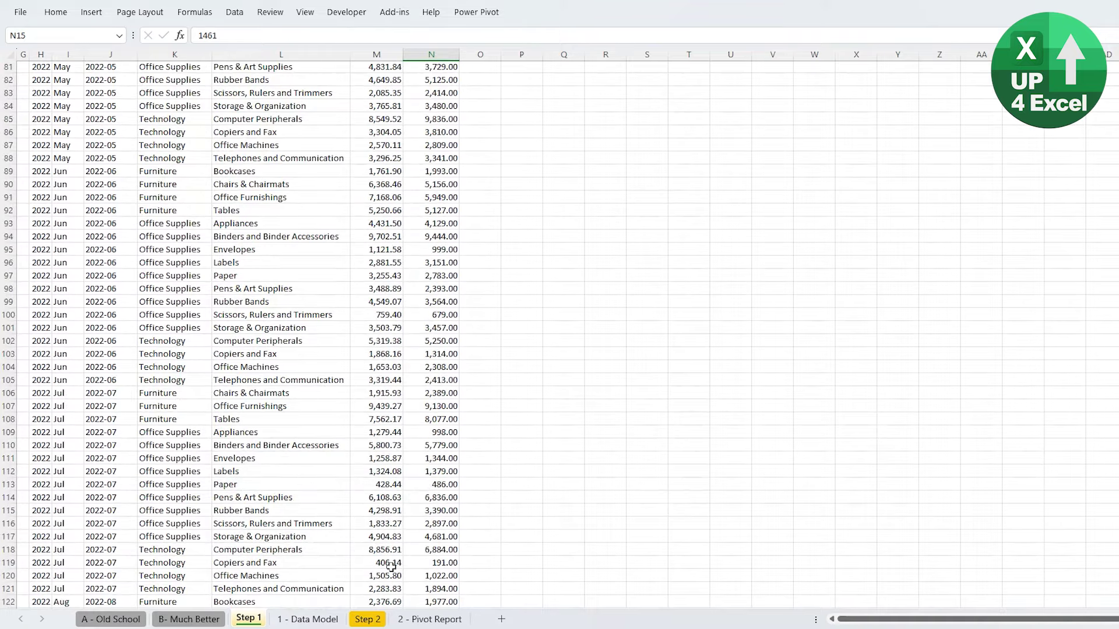
pyautogui.click(424, 620)
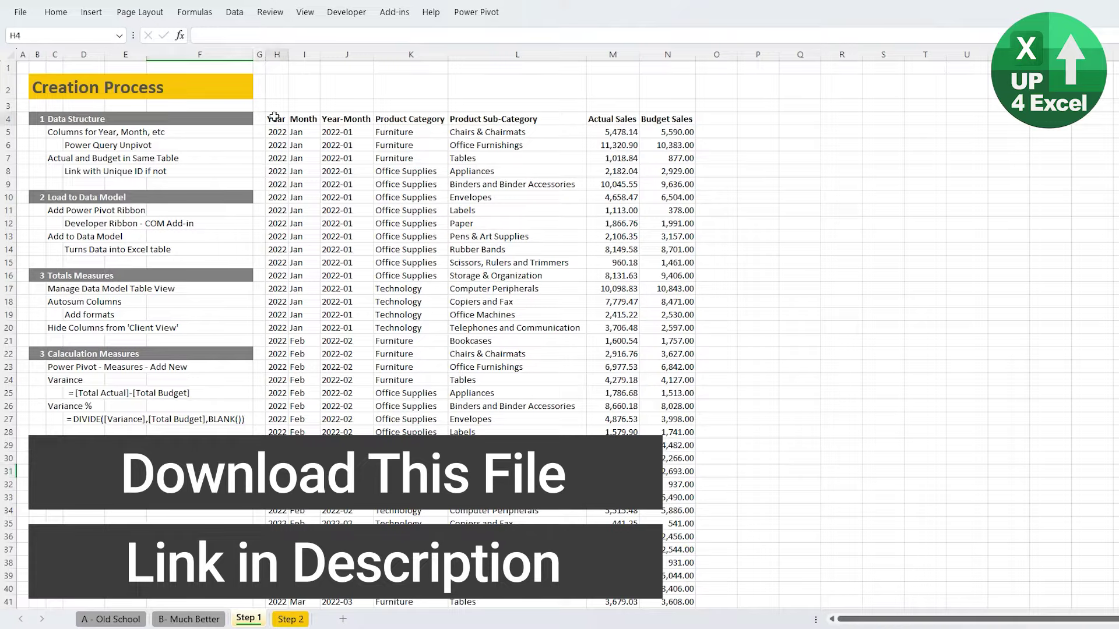
# - Review the source data's Month, Product Category, Actual Sales and Budget Sales column headings
pyautogui.click(303, 119)
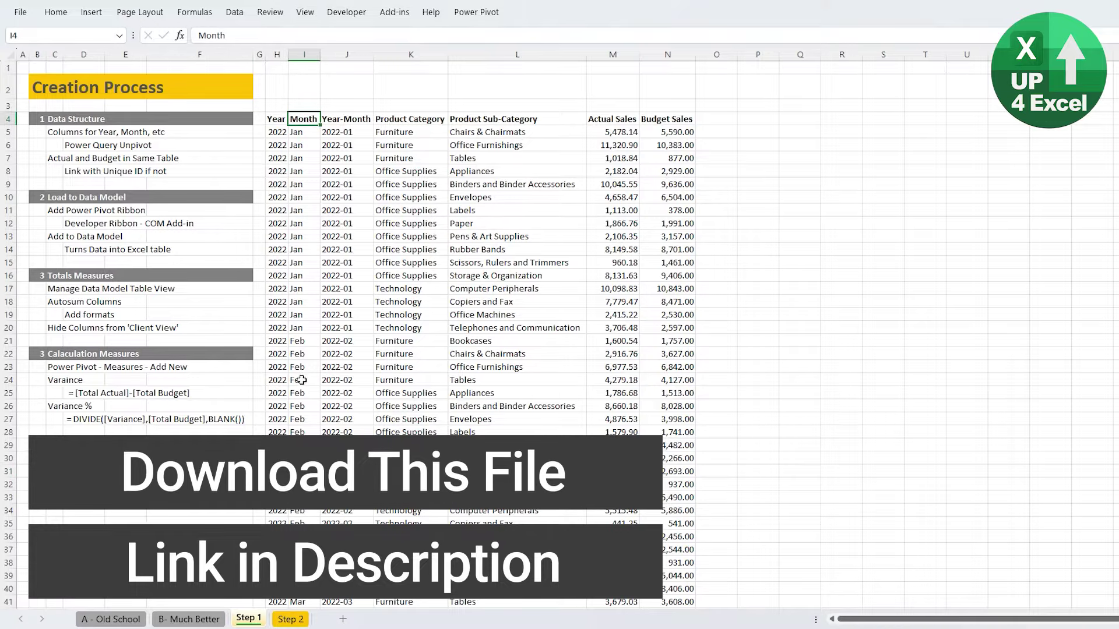
pyautogui.click(430, 120)
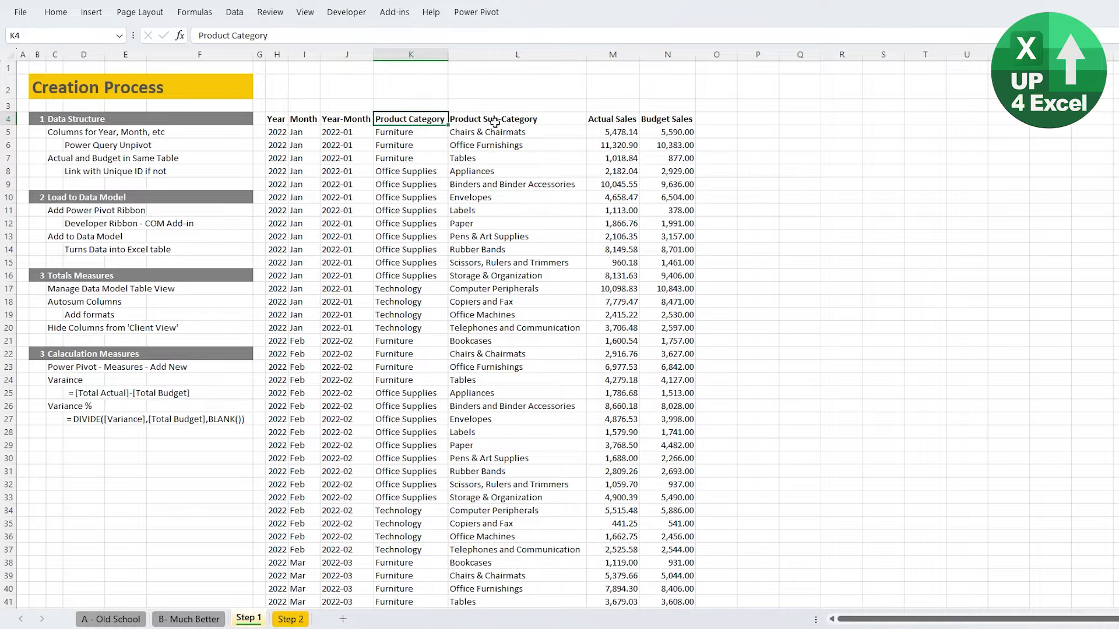
pyautogui.click(617, 119)
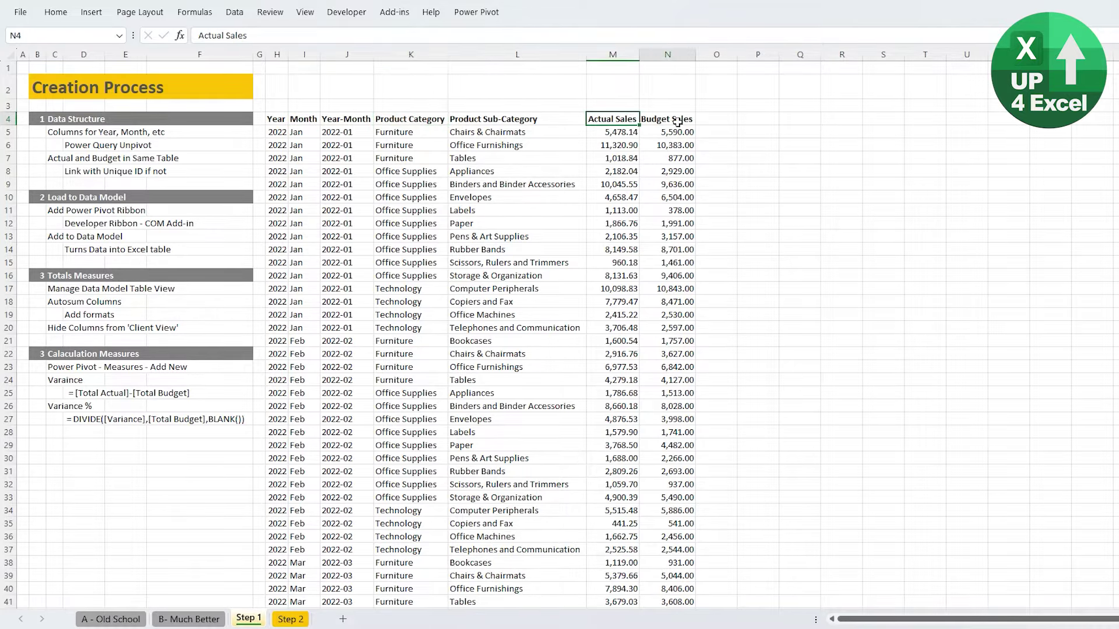
pyautogui.click(664, 118)
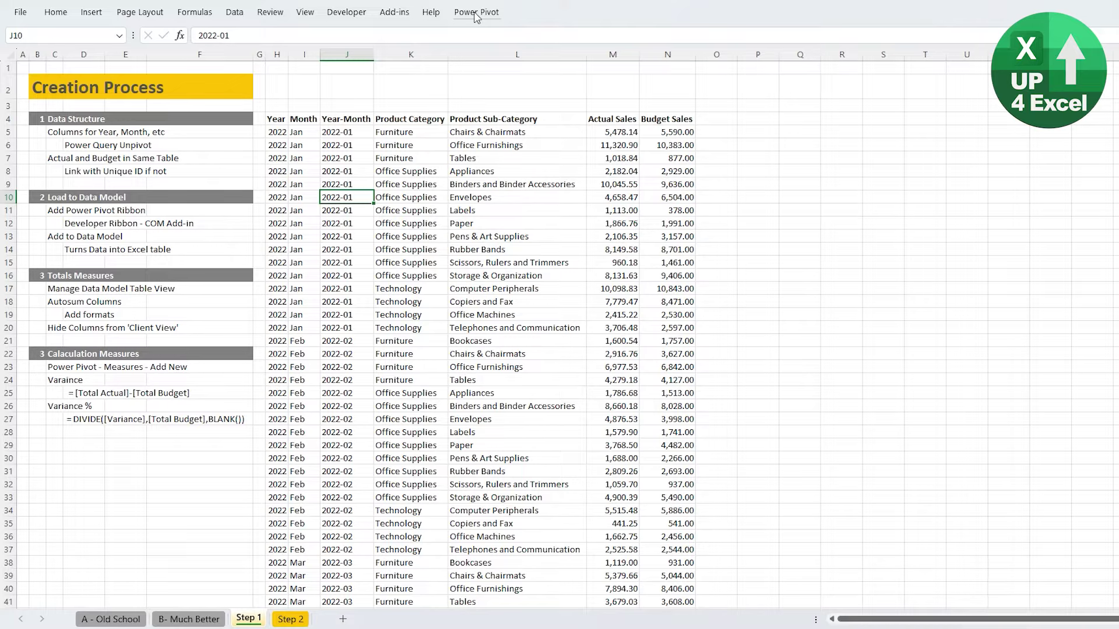
# - Check in the COM add-ins list whether Microsoft Power Pivot for Excel is enabled, leaving the settings as they are
pyautogui.click(347, 13)
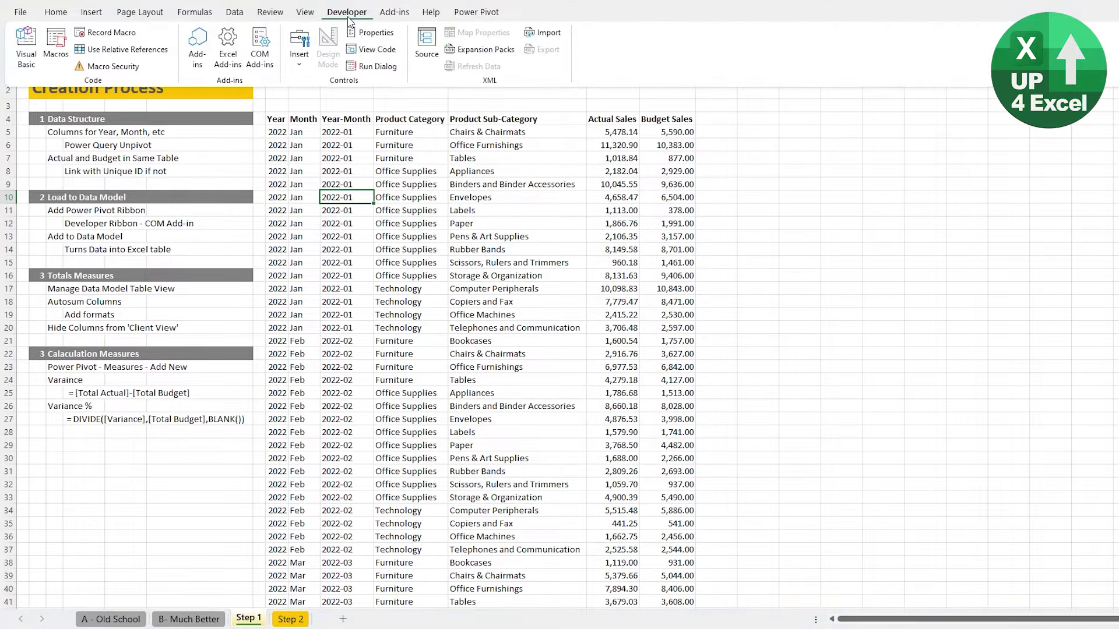
pyautogui.click(269, 70)
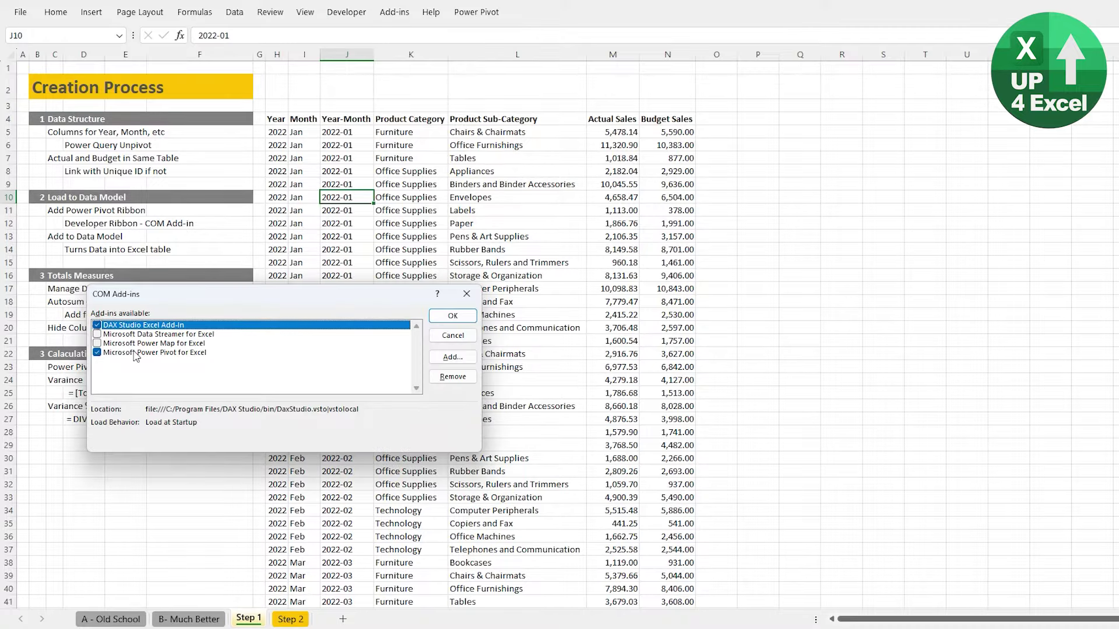
pyautogui.click(453, 335)
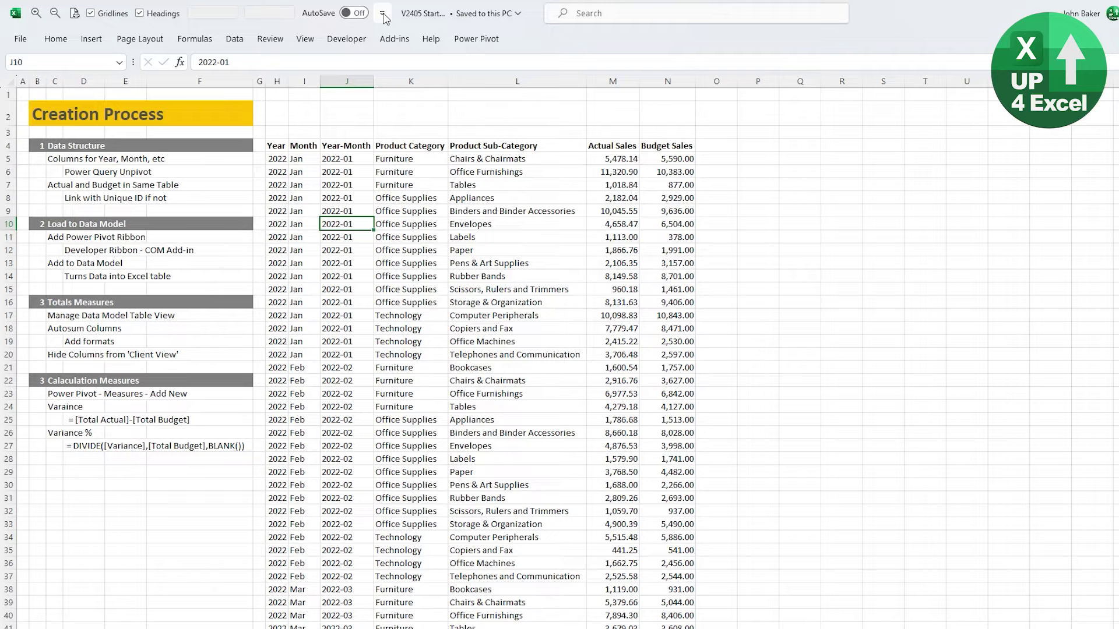
# - Check in the ribbon customization options whether the Developer and Power Pivot tabs are shown, without changing anything
pyautogui.click(383, 16)
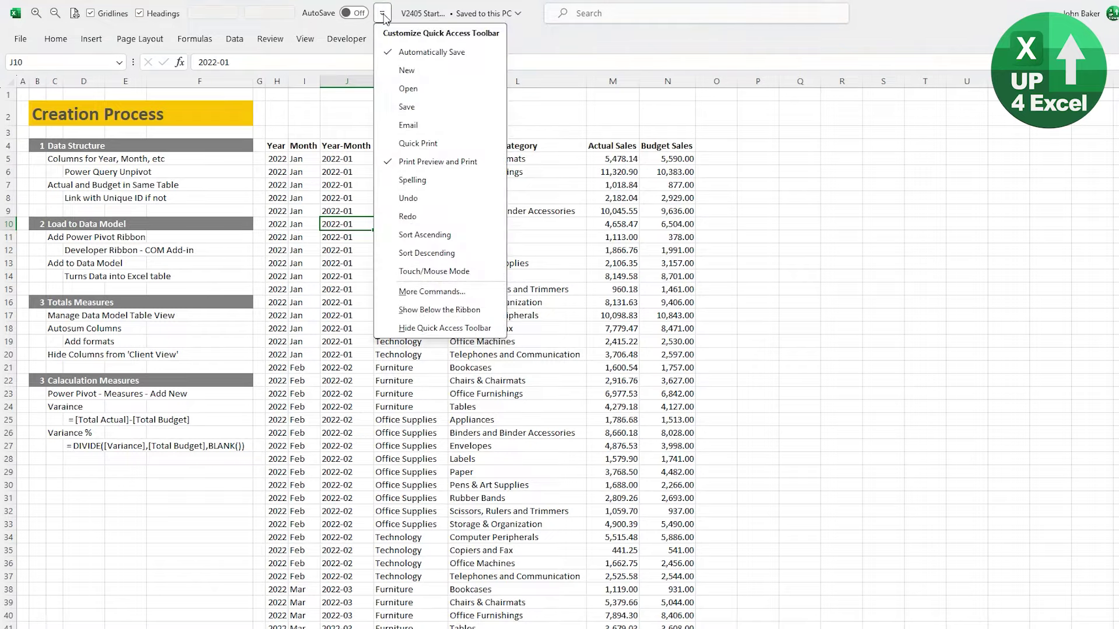
pyautogui.click(417, 292)
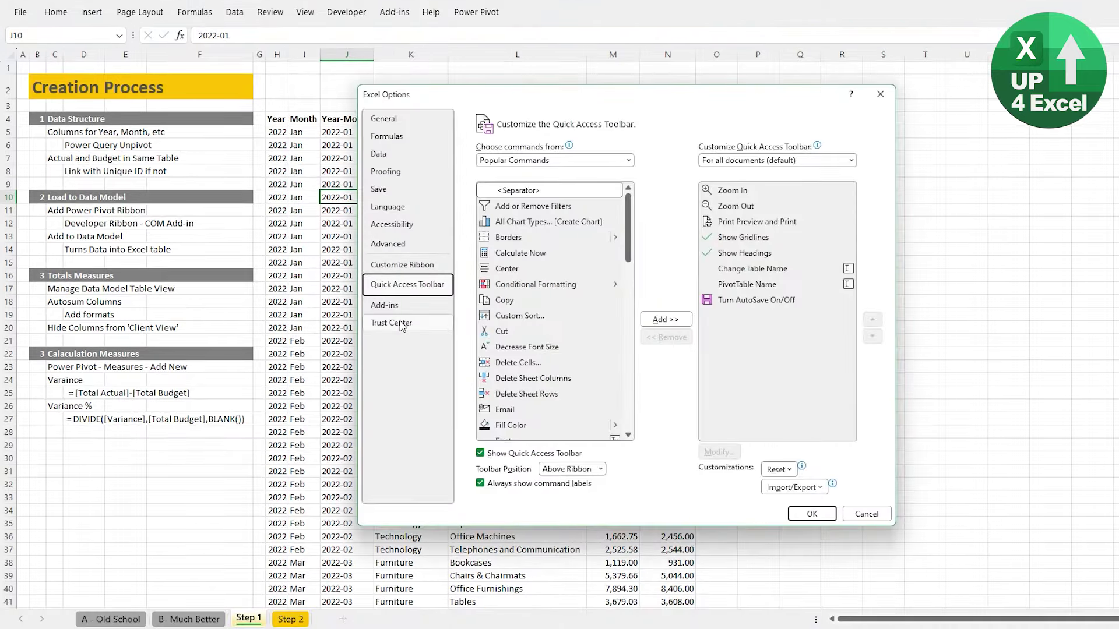
pyautogui.click(390, 271)
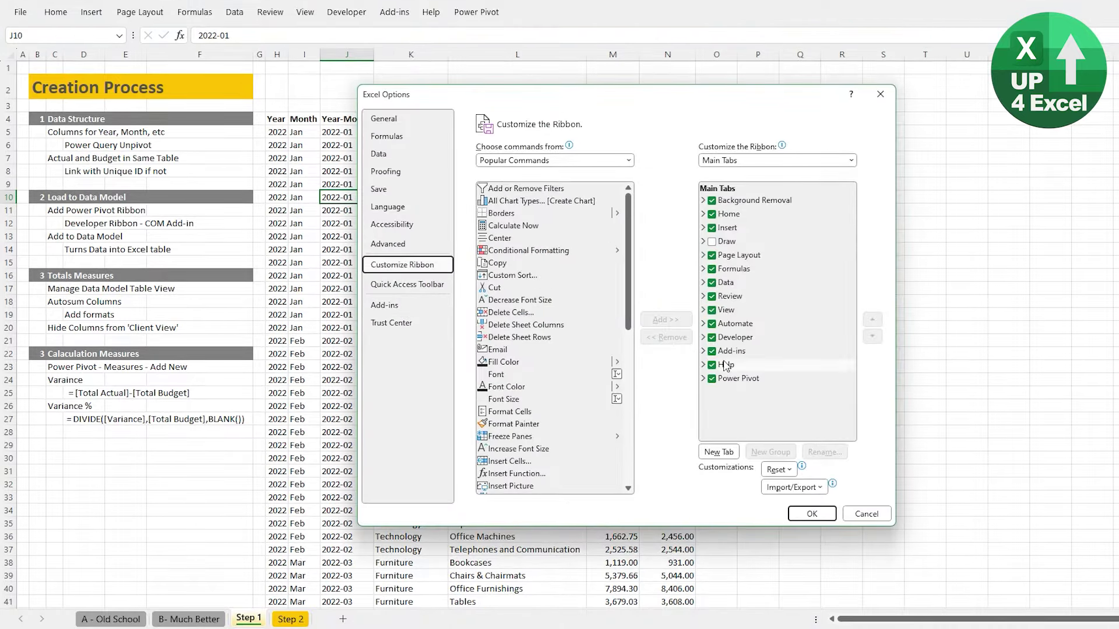
pyautogui.click(848, 518)
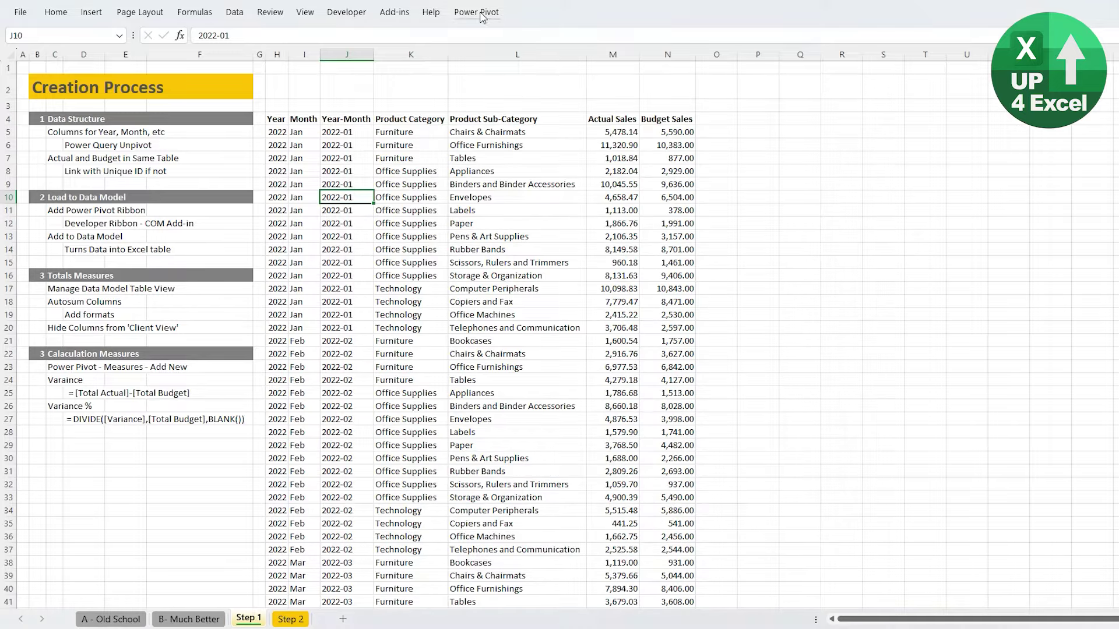
# - Add the sales data range H4:N601 to the Power Pivot data model as a table with headers
pyautogui.click(480, 13)
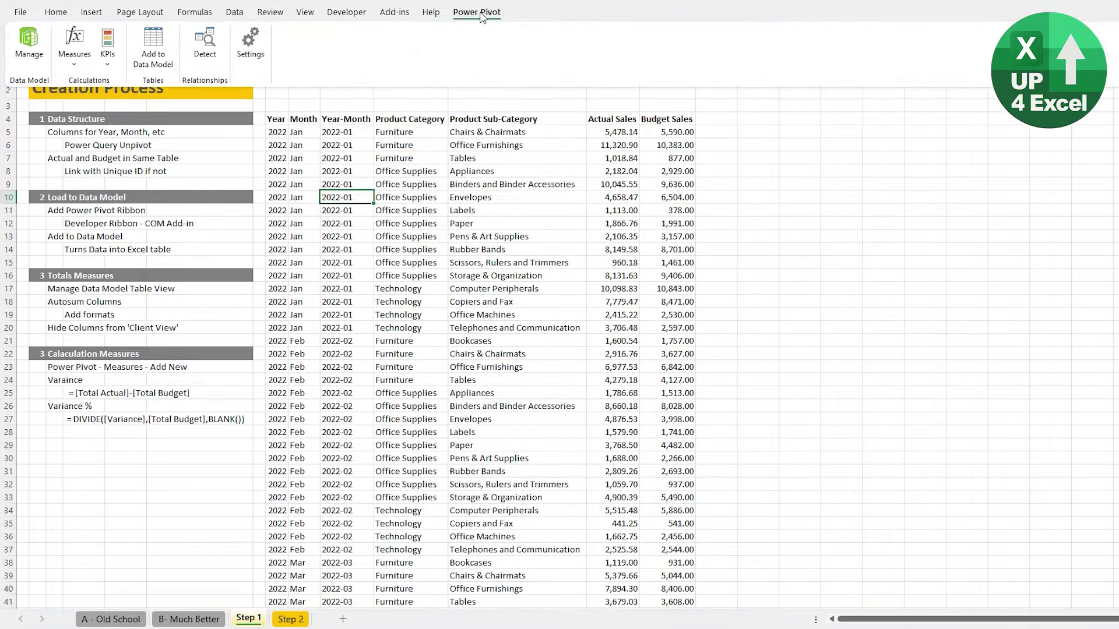
pyautogui.click(154, 43)
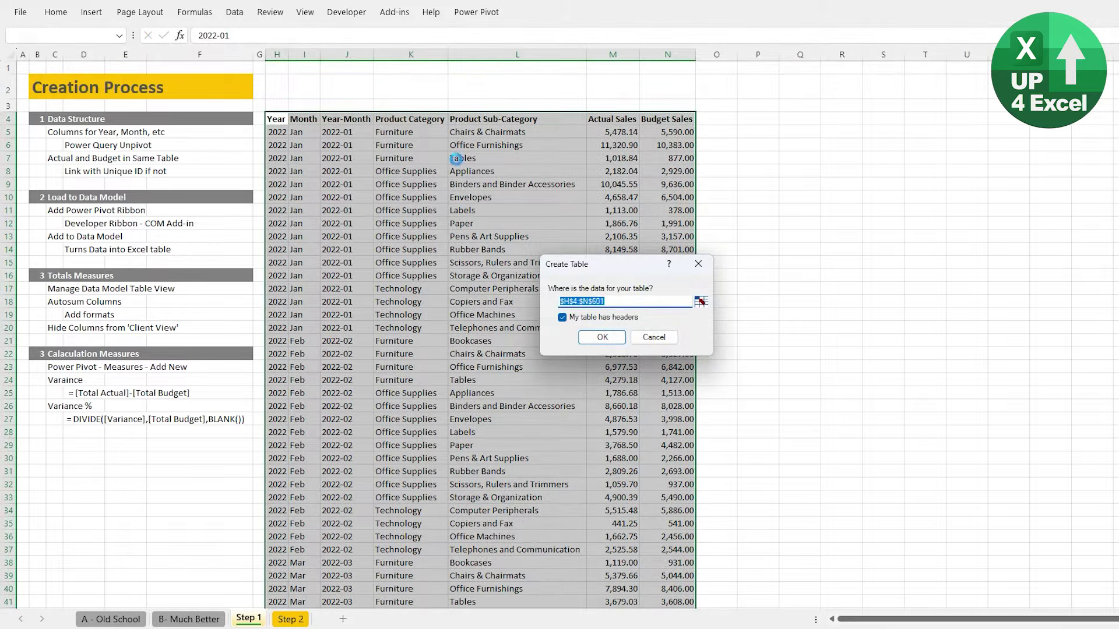
pyautogui.moveTo(614, 265); pyautogui.dragTo(434, 256)
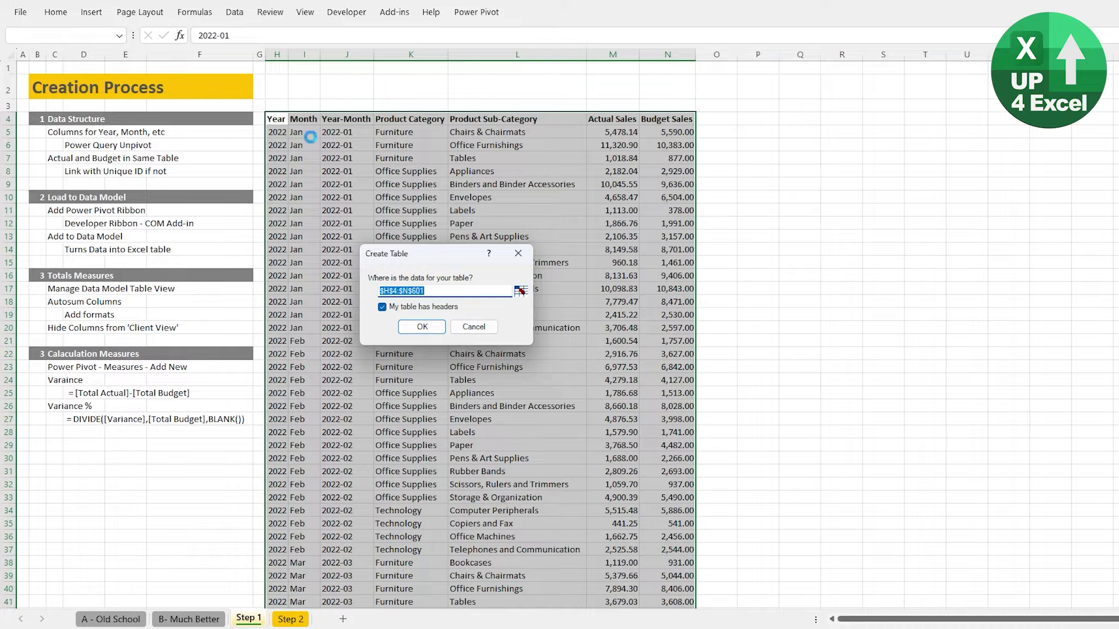
pyautogui.click(423, 327)
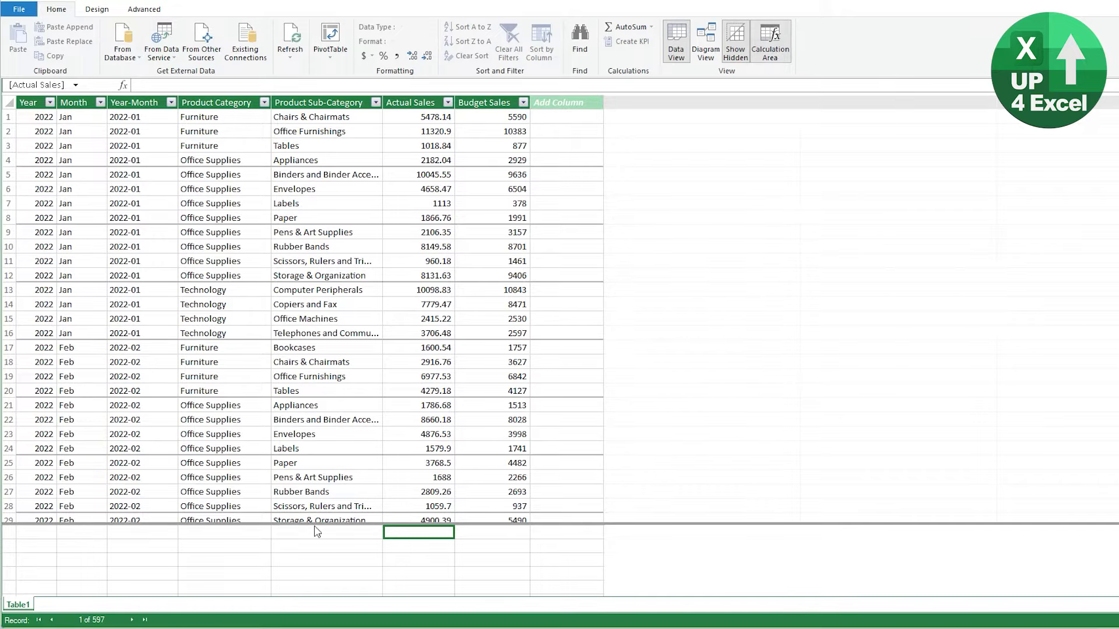
# - Enlarge the calculation area and create an AutoSum measure for Actual Sales, named Total Actual
pyautogui.moveTo(315, 524); pyautogui.dragTo(294, 423)
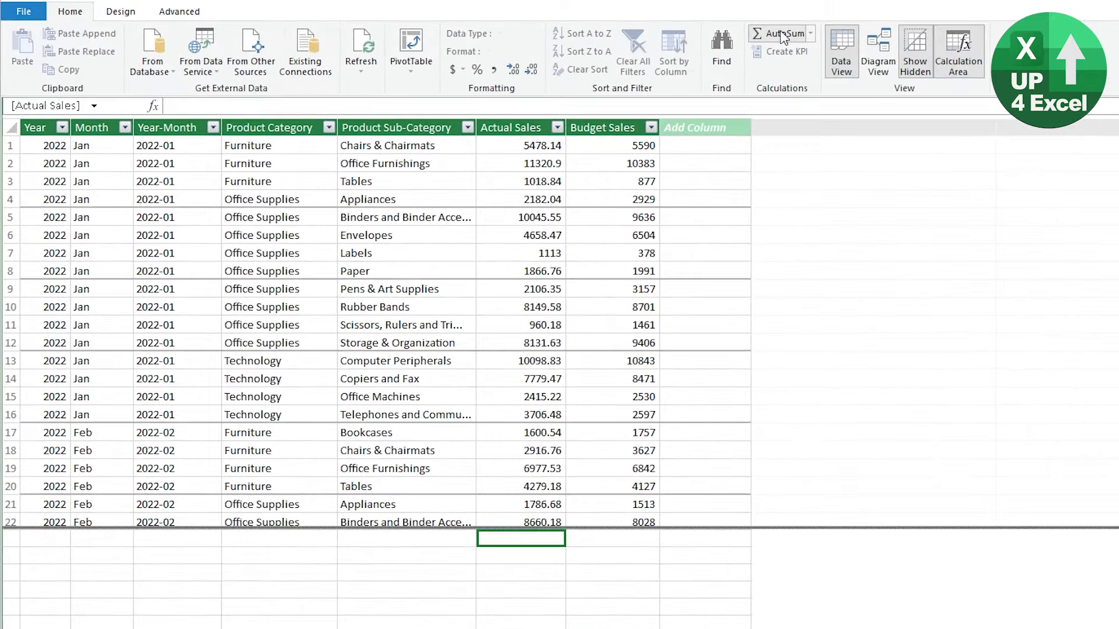
pyautogui.click(784, 35)
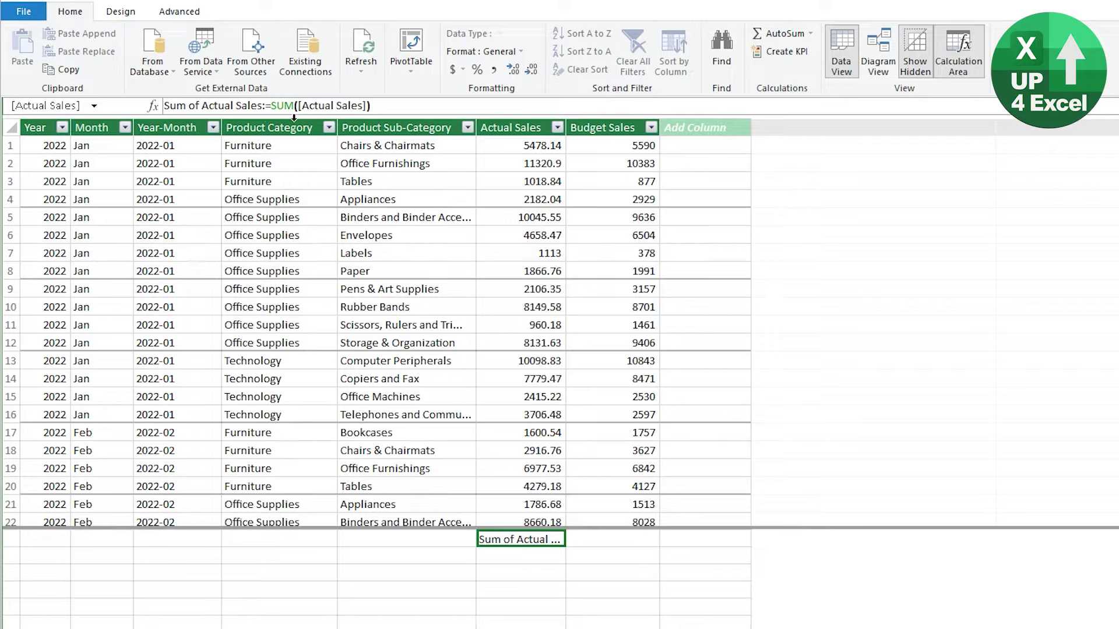
pyautogui.click(356, 107)
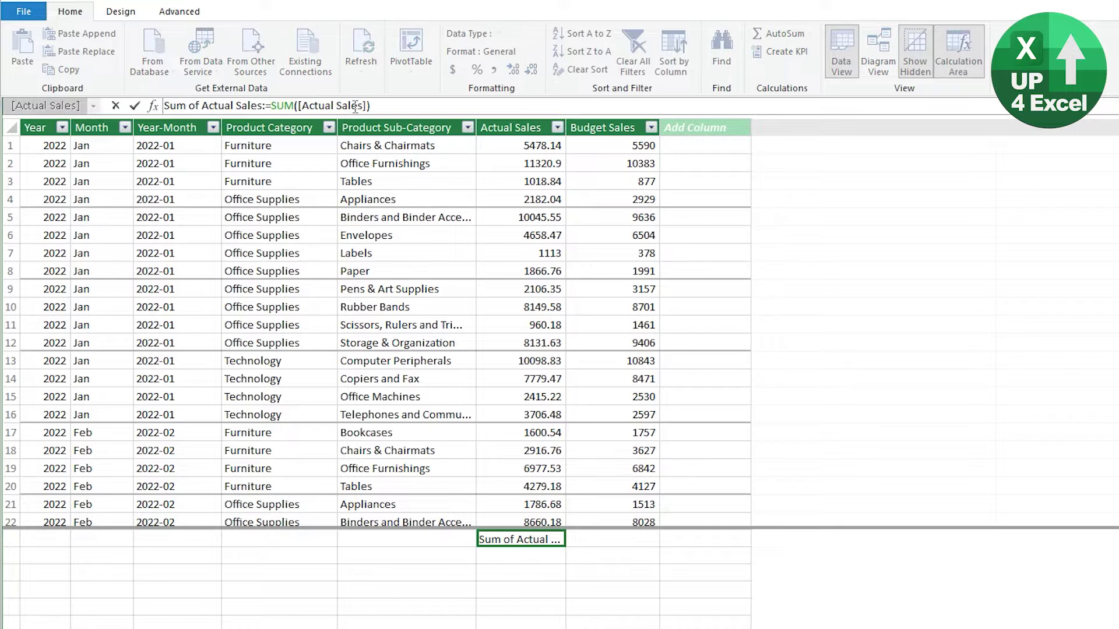
pyautogui.hotkey('shift', 'Home')
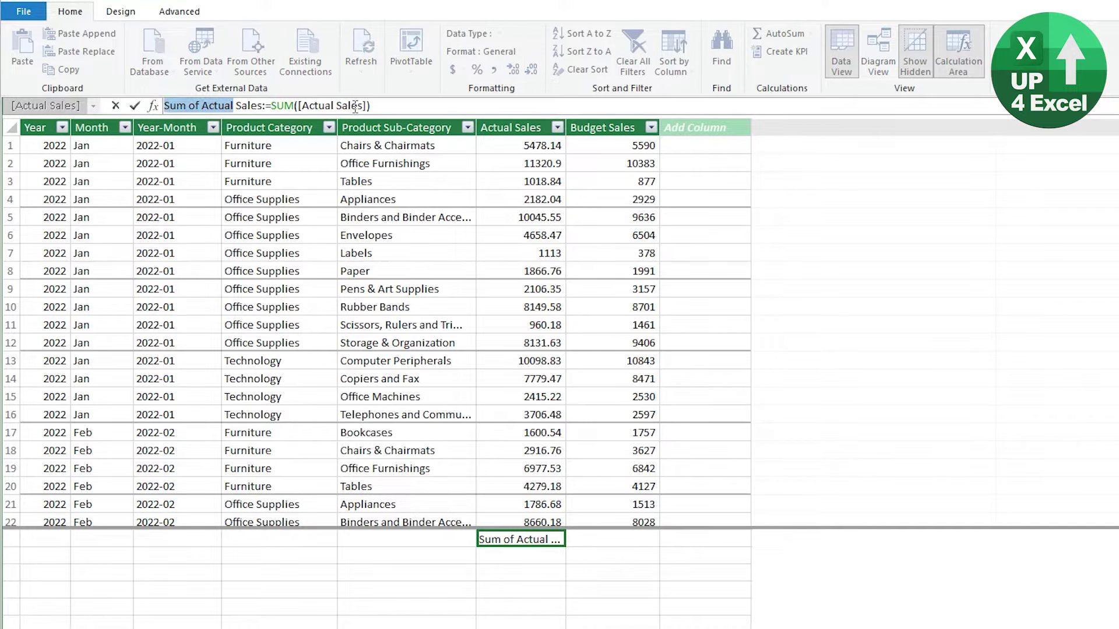
pyautogui.press('Right')
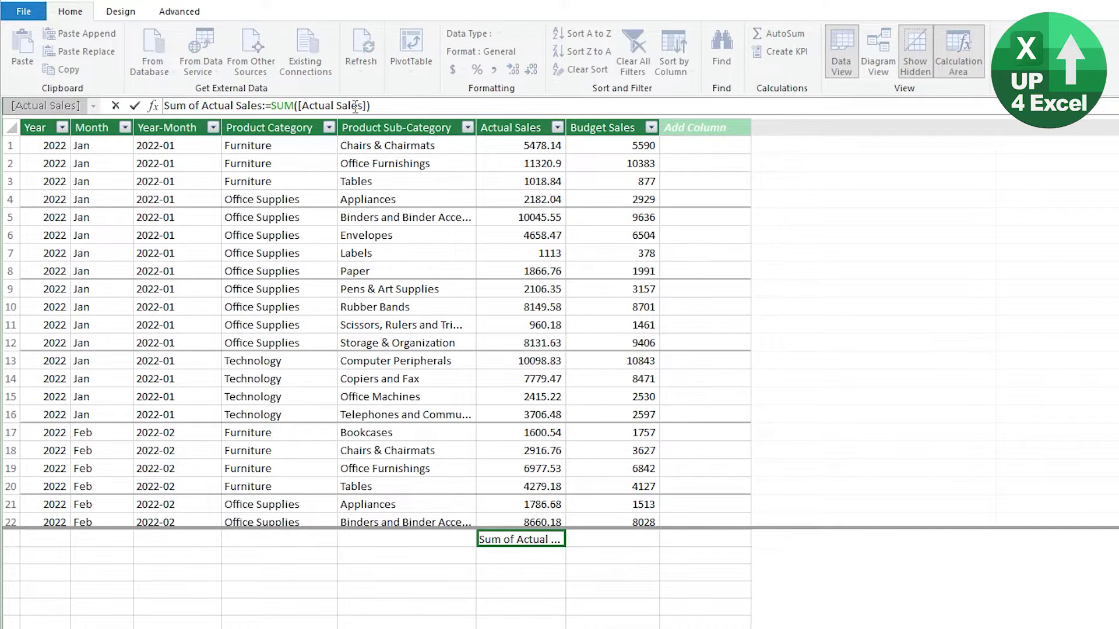
pyautogui.hotkey('shift', 'Home')
pyautogui.write('Total')
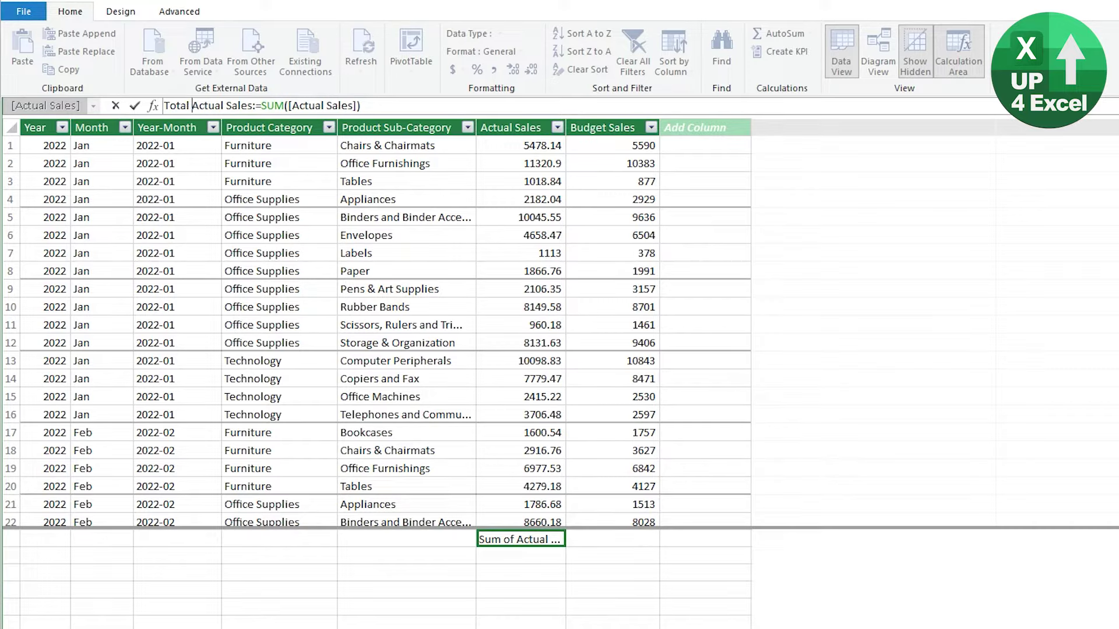
pyautogui.hotkey('ctrl', 'Right')
pyautogui.hotkey('ctrl', 'shift', 'Right')
pyautogui.press('BackSpace')
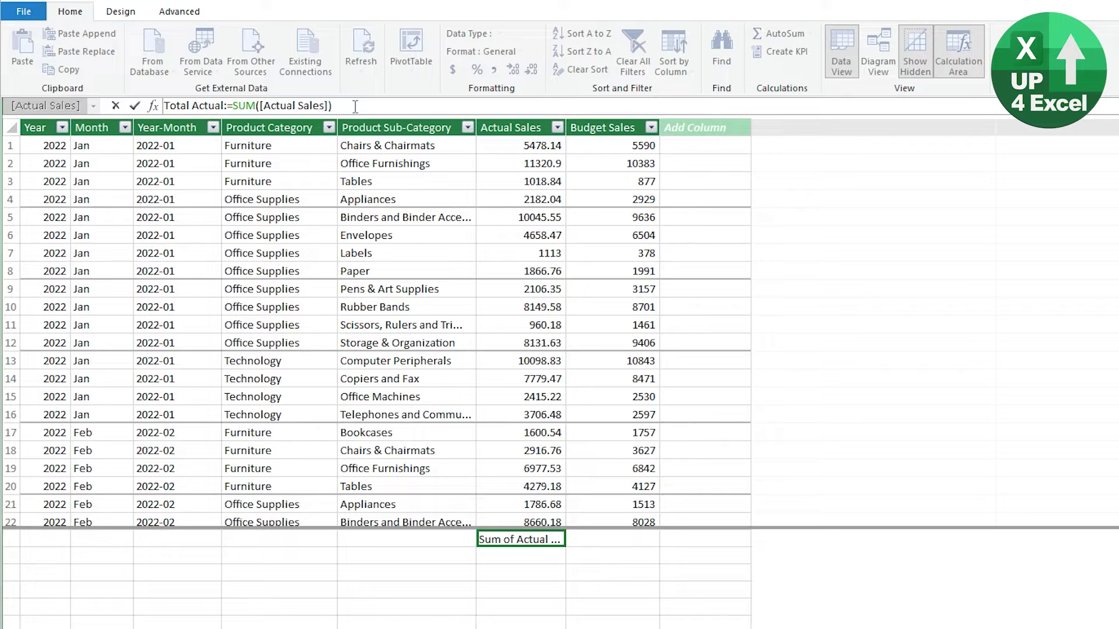
pyautogui.press('Return')
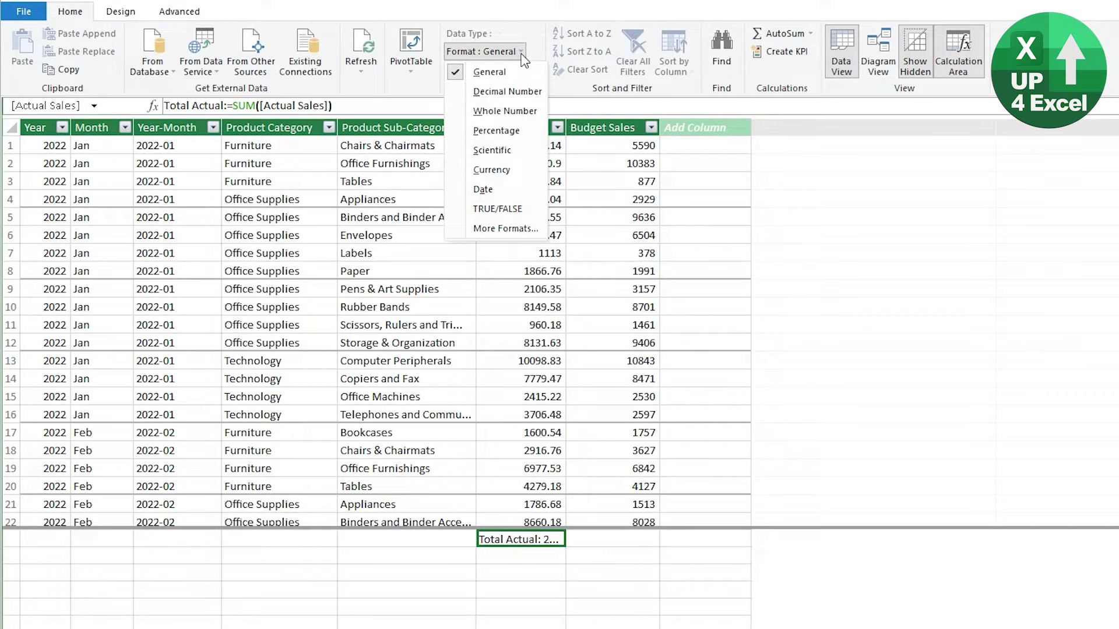
# - Format the Total Actual measure as a decimal number with 0 decimal places and a thousands separator
pyautogui.click(493, 228)
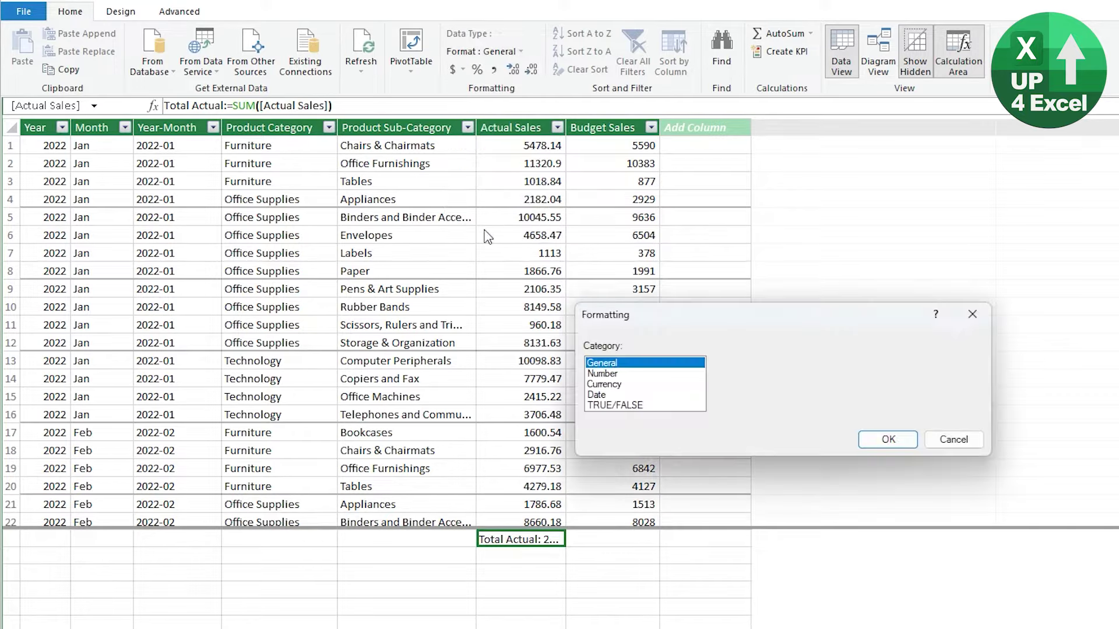
pyautogui.click(630, 375)
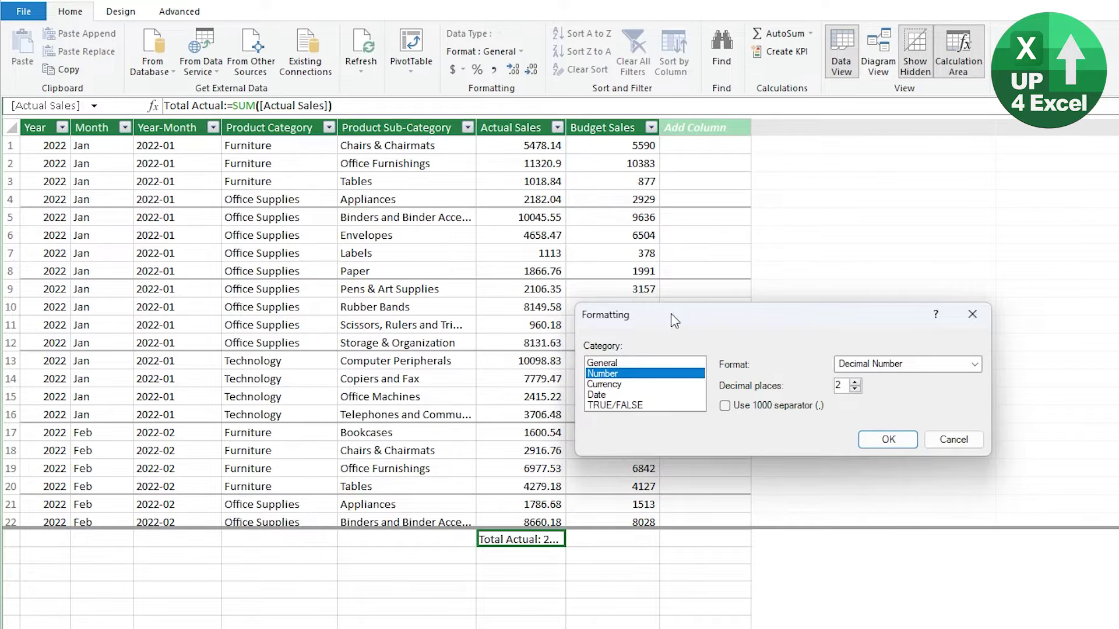
pyautogui.moveTo(673, 321); pyautogui.dragTo(169, 284)
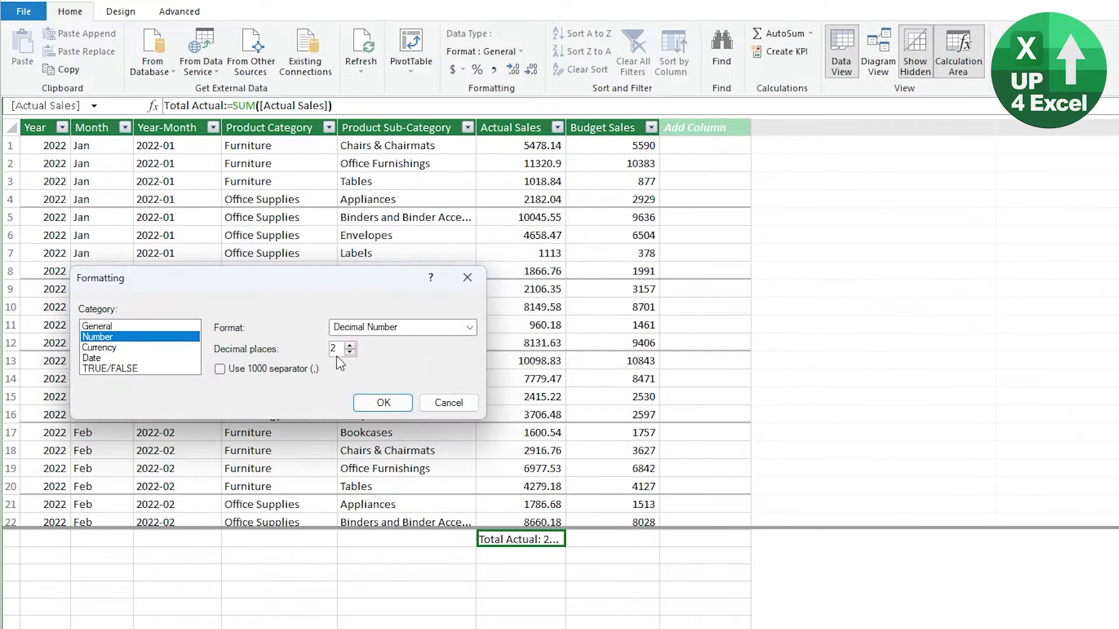
pyautogui.click(352, 351)
pyautogui.click(352, 351)
pyautogui.click(231, 372)
pyautogui.click(383, 403)
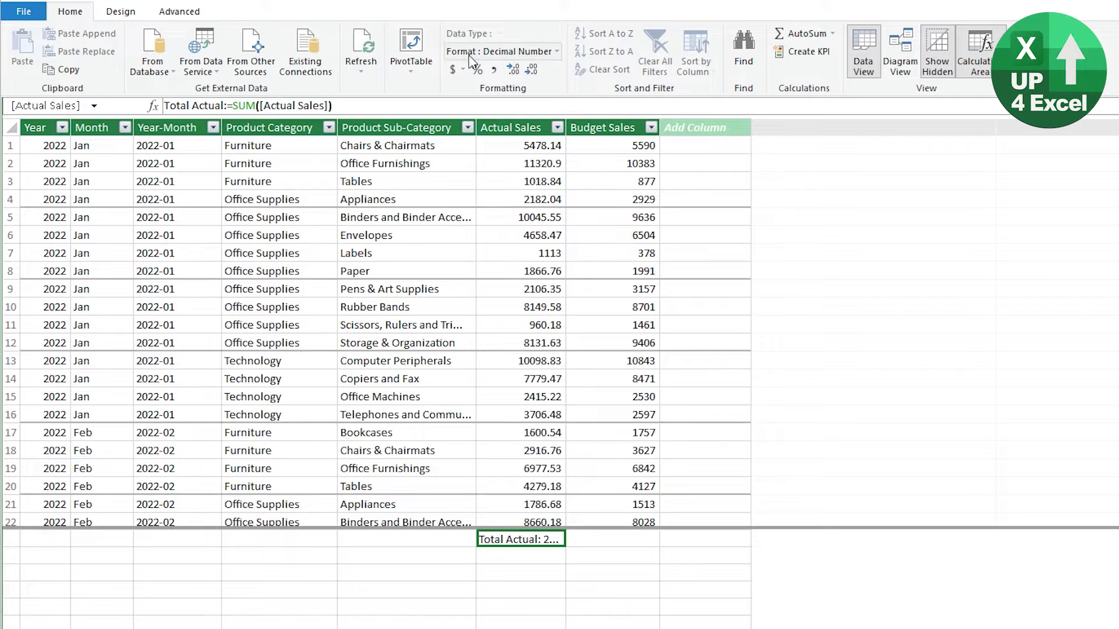
# - Copy the Total Actual measure into the calculation area beneath the Budget Sales column
pyautogui.hotkey('ctrl', 'c')
pyautogui.click(582, 546)
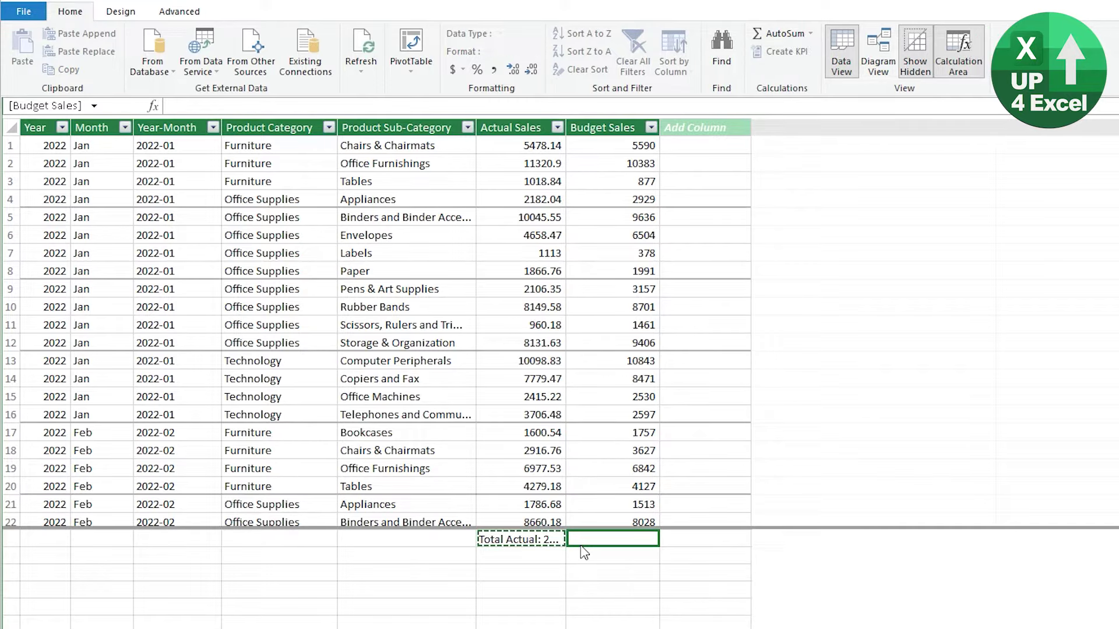
pyautogui.hotkey('ctrl', 'v')
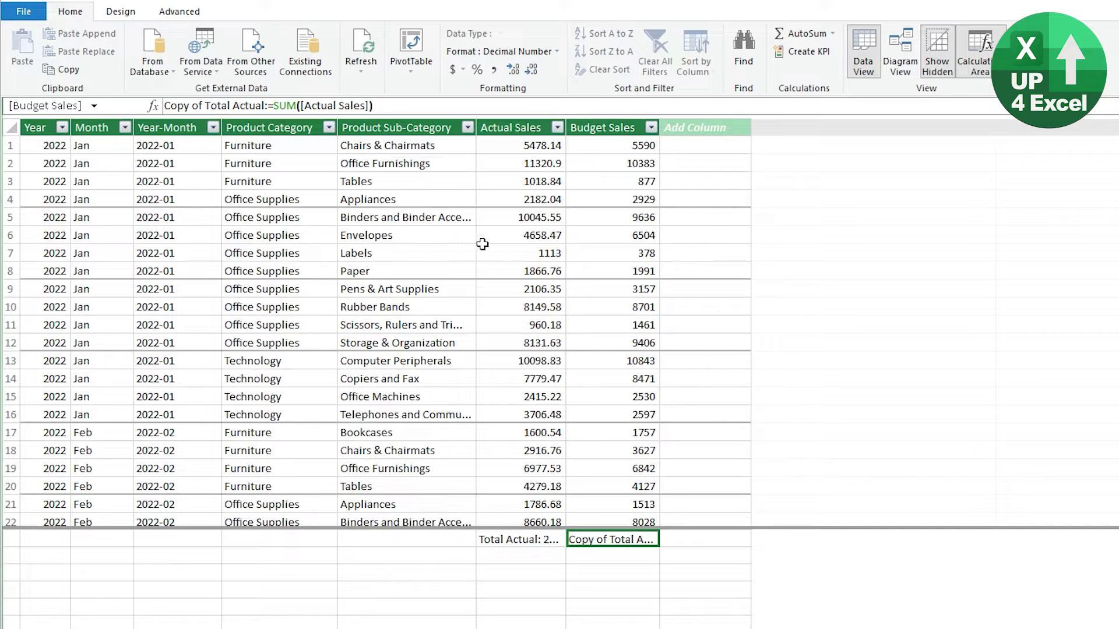
# - Rename the copied measure as Total Budget and change its formula to sum the Budget Sales column
pyautogui.click(236, 105)
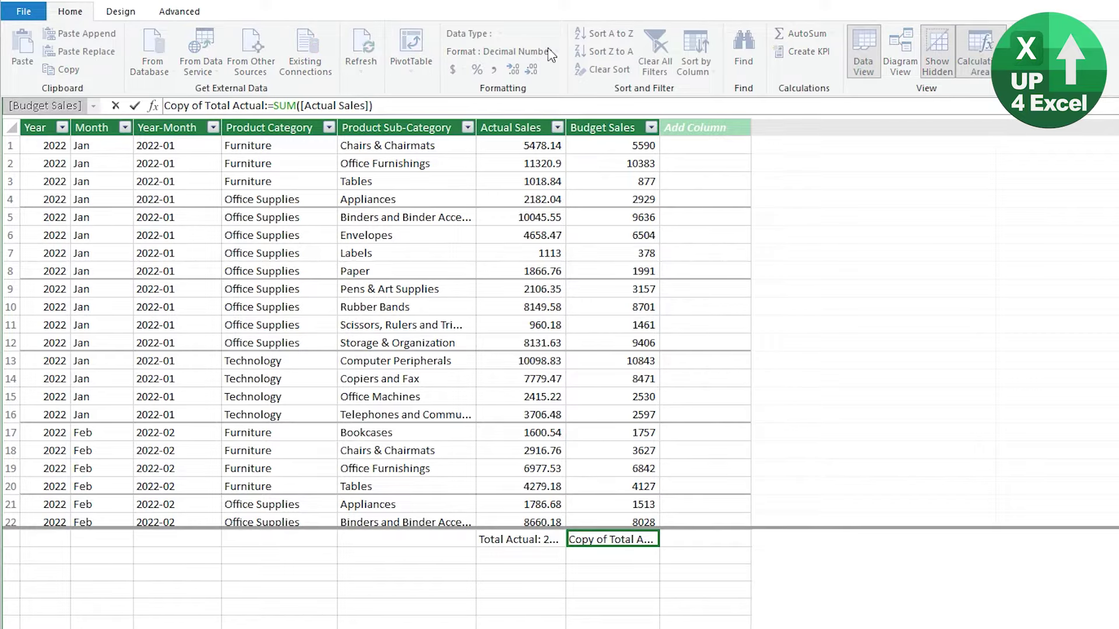
pyautogui.hotkey('ctrl', 'shift', 'Right')
pyautogui.write('Budget')
pyautogui.press('Home')
pyautogui.hotkey('ctrl', 'shift', 'Right')
pyautogui.hotkey('ctrl', 'shift', 'Right')
pyautogui.press('Delete')
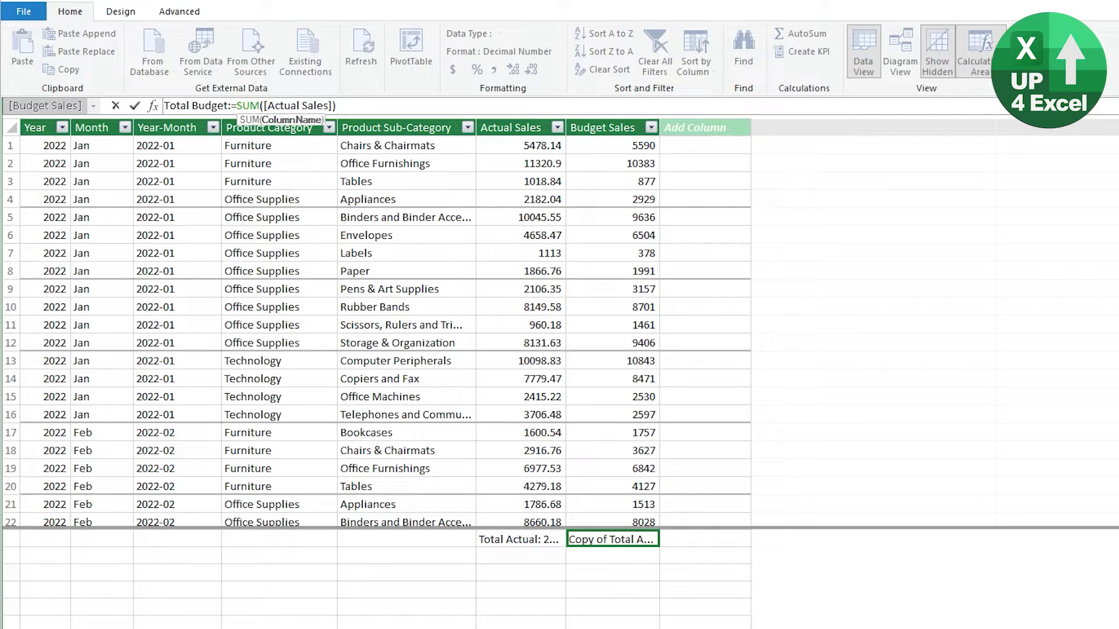
pyautogui.write('b')
pyautogui.press('Tab')
pyautogui.press('Return')
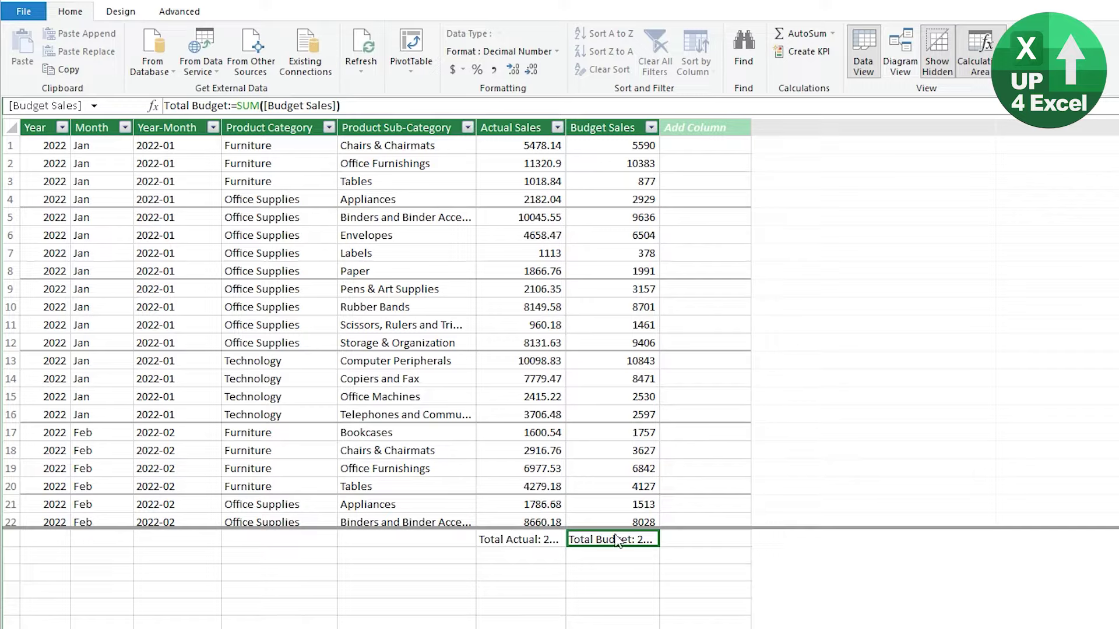
# - Hide the Actual Sales and Budget Sales columns from client tools
pyautogui.click(528, 127)
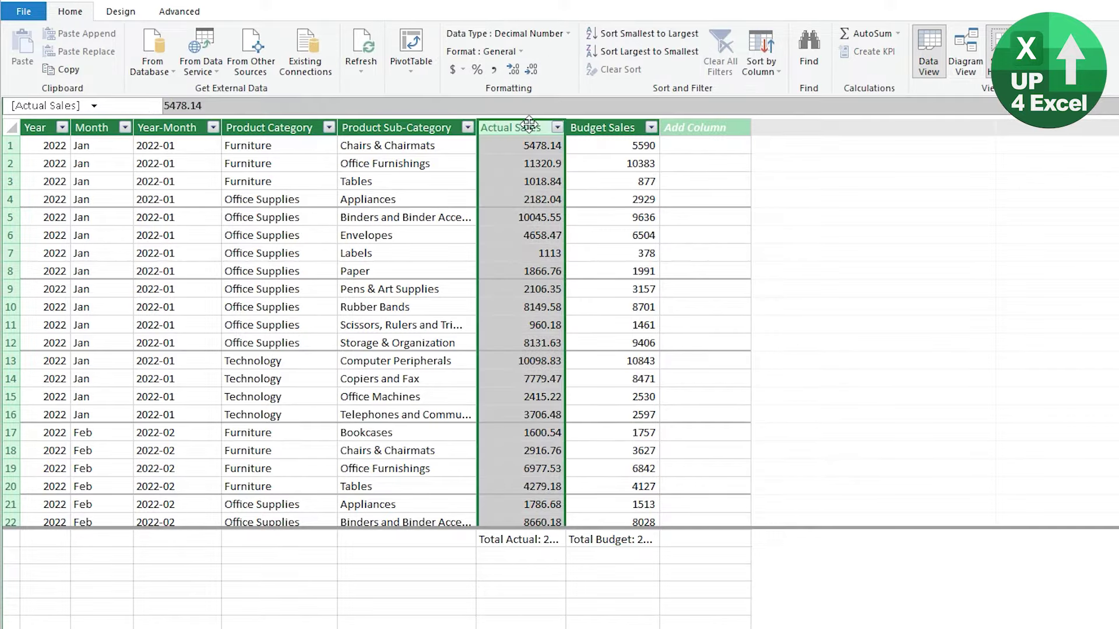
pyautogui.click(627, 127)
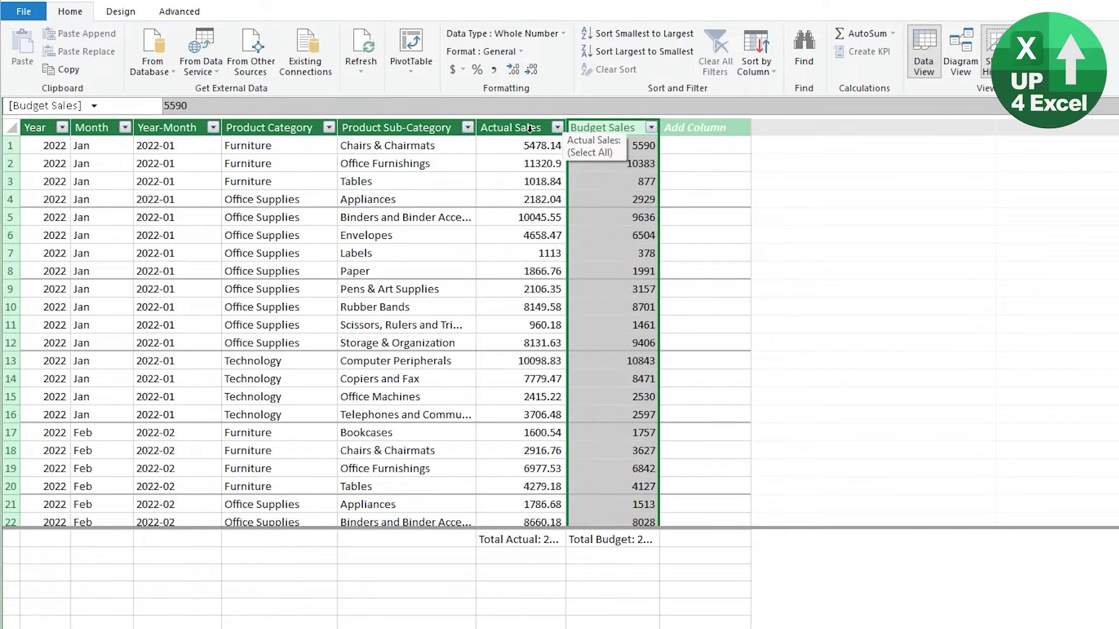
pyautogui.click(529, 129)
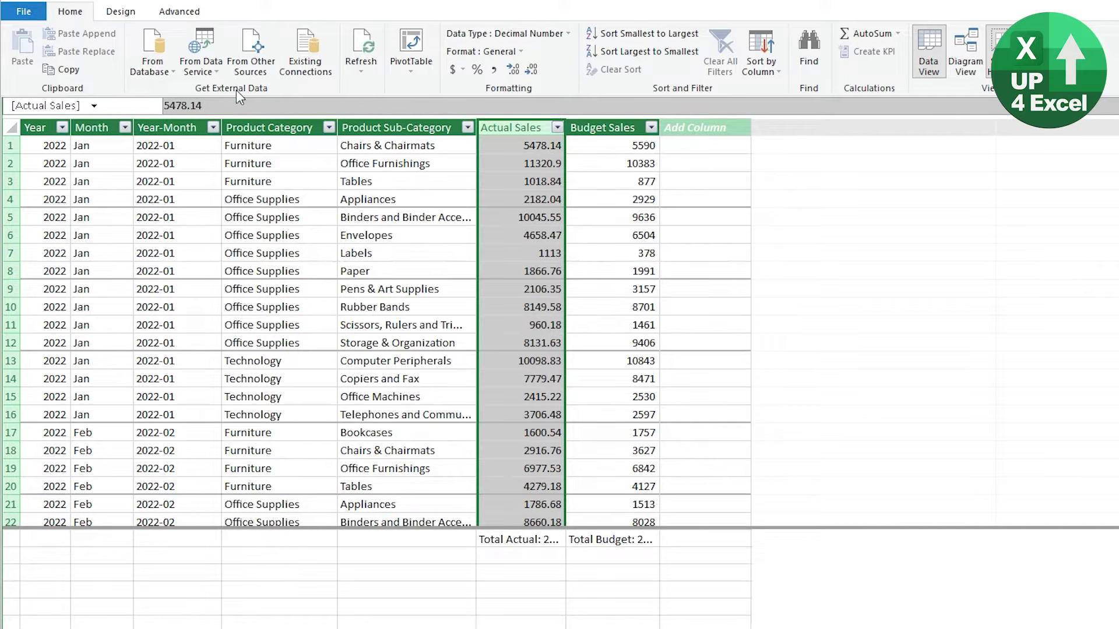
pyautogui.rightClick(509, 128)
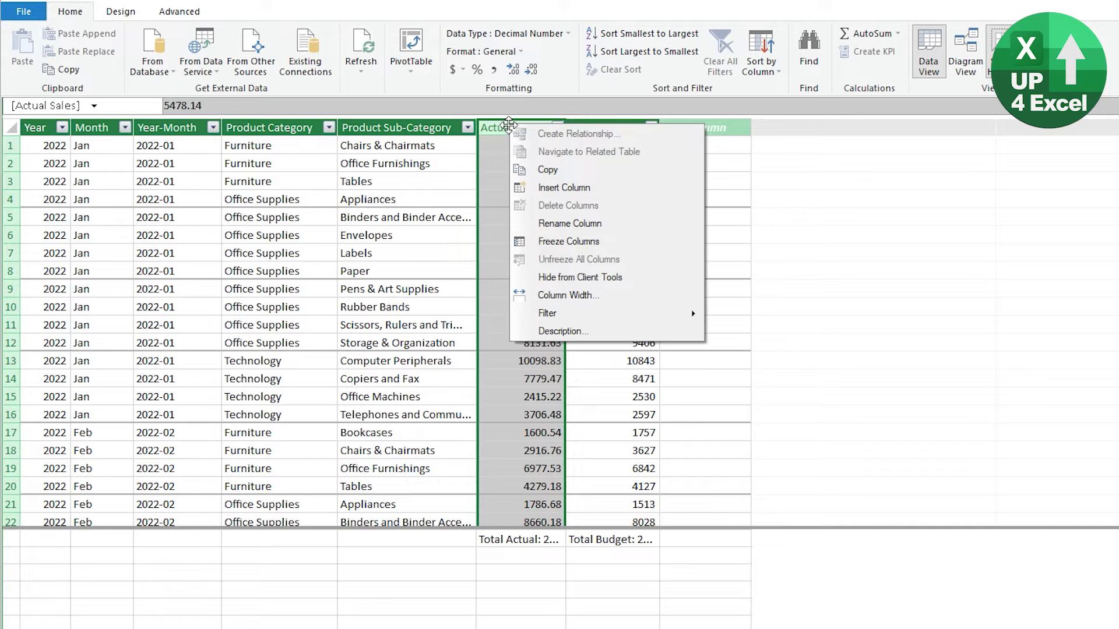
pyautogui.click(611, 278)
pyautogui.click(598, 126)
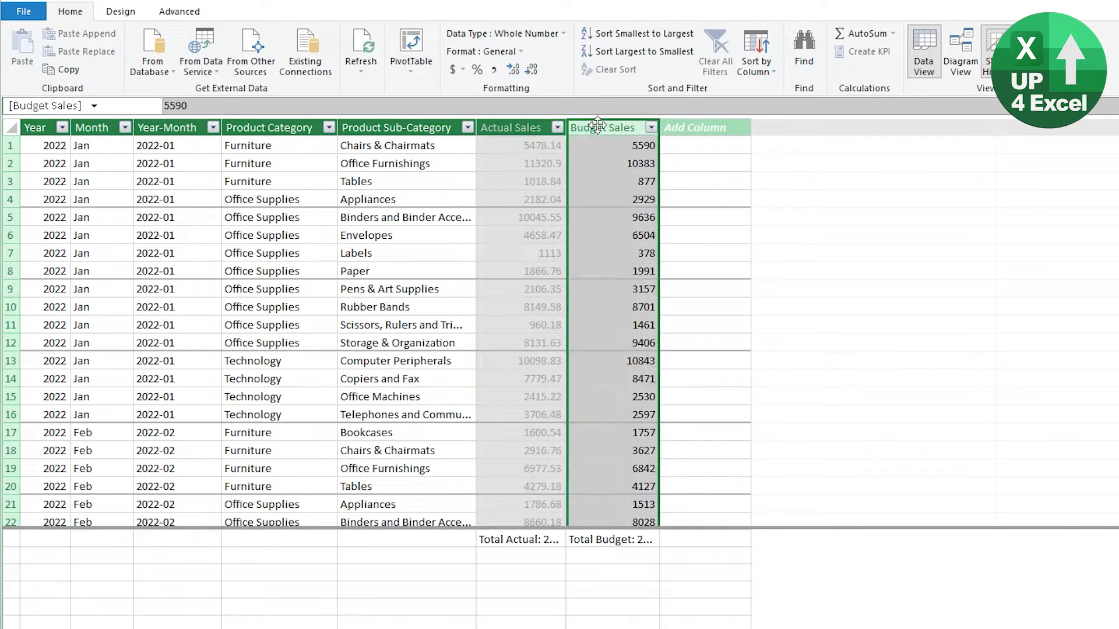
pyautogui.rightClick(597, 125)
pyautogui.click(611, 279)
pyautogui.click(548, 292)
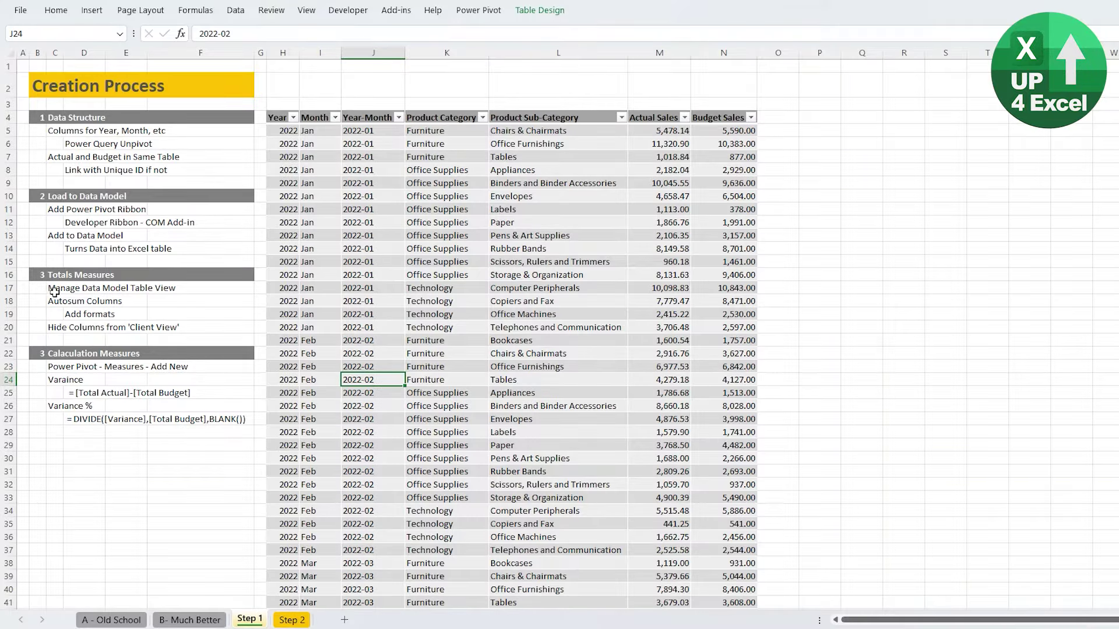
# - Examine how the Var % of the Furniture sub-categories relates to the Furniture Total row in the finished pivot report
pyautogui.click(38, 356)
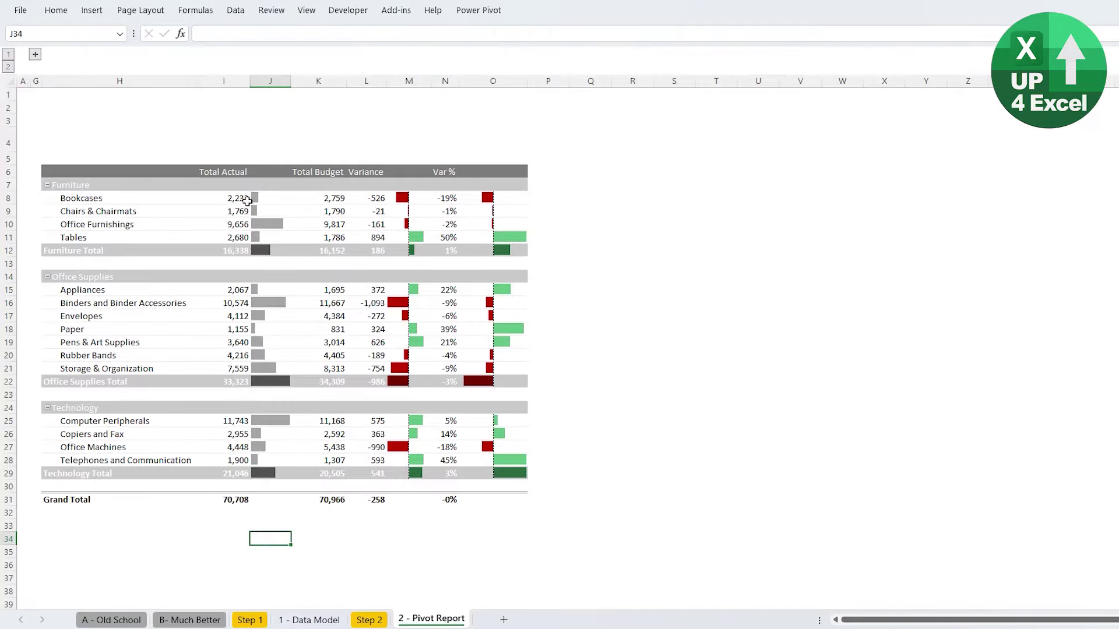
pyautogui.click(447, 211)
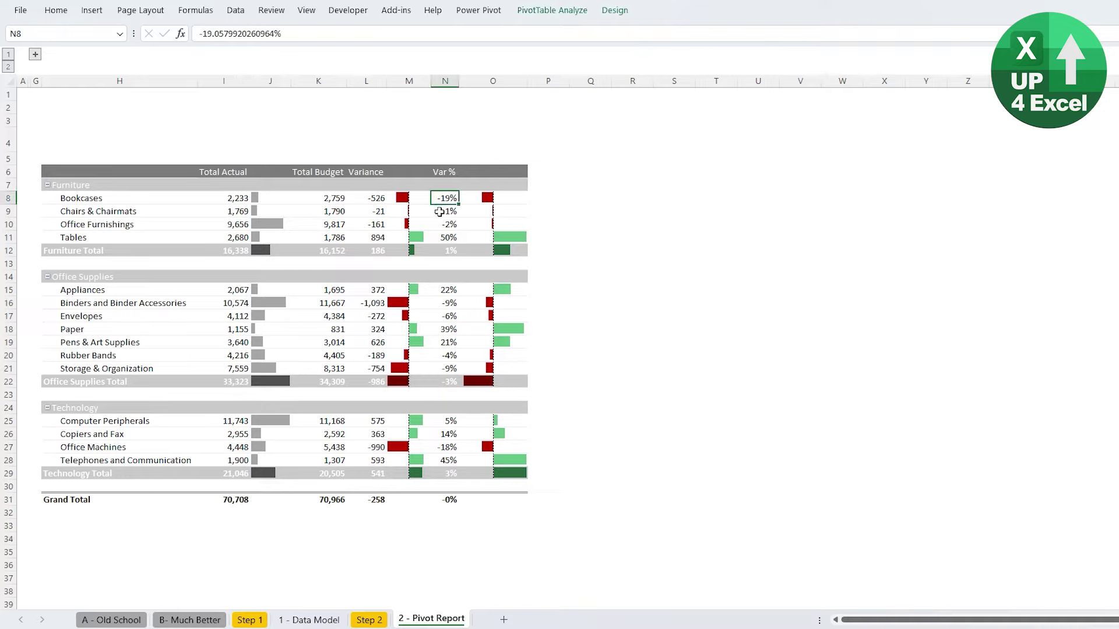
pyautogui.click(79, 205)
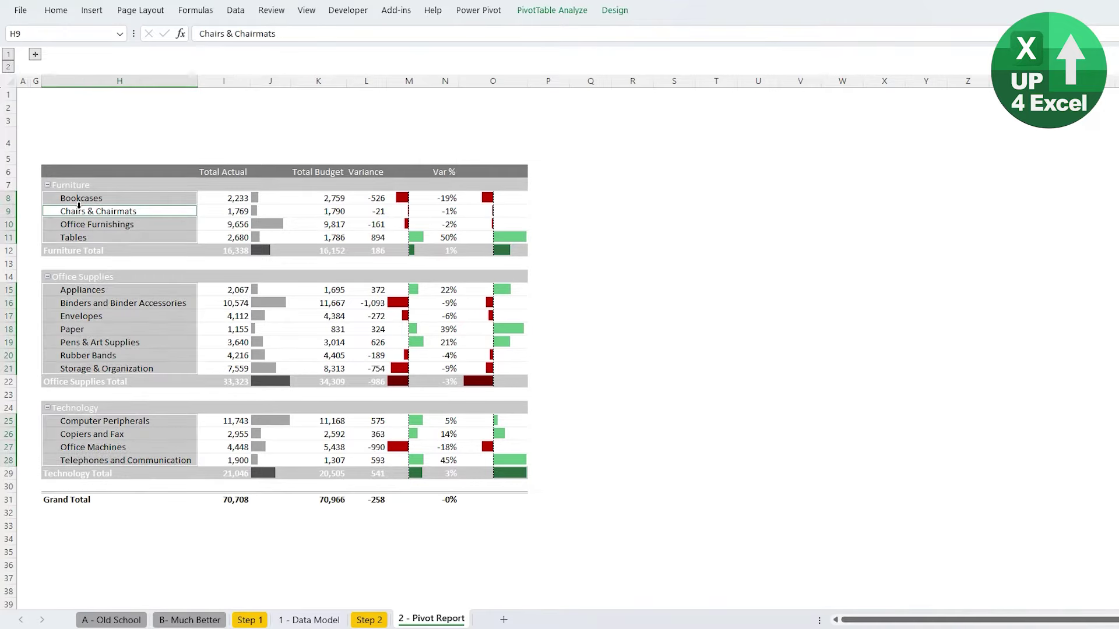
pyautogui.click(79, 209)
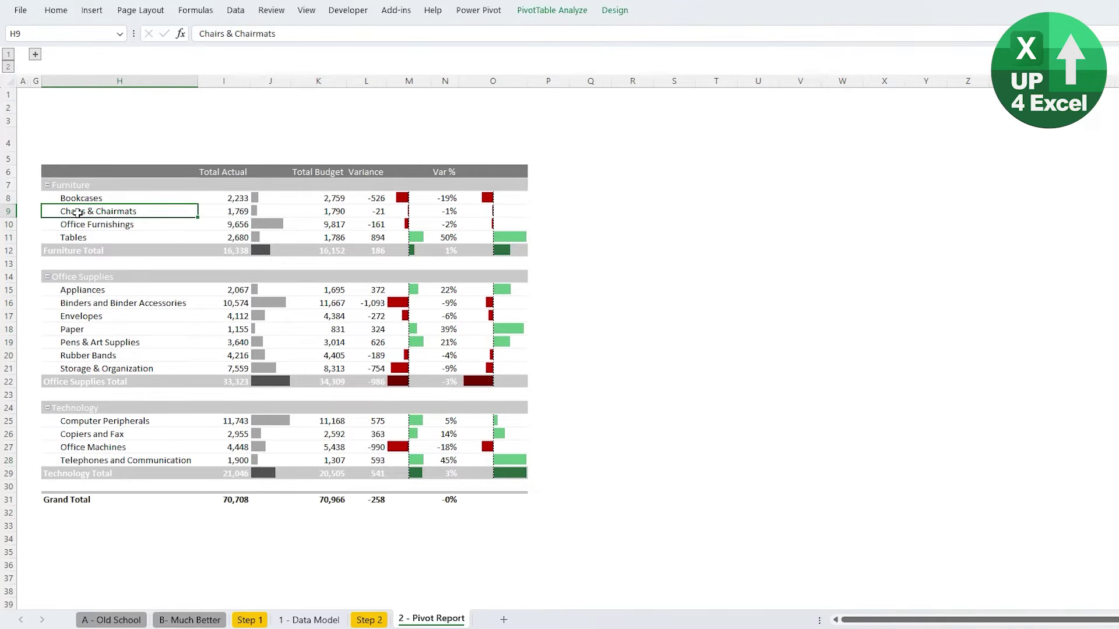
pyautogui.click(452, 250)
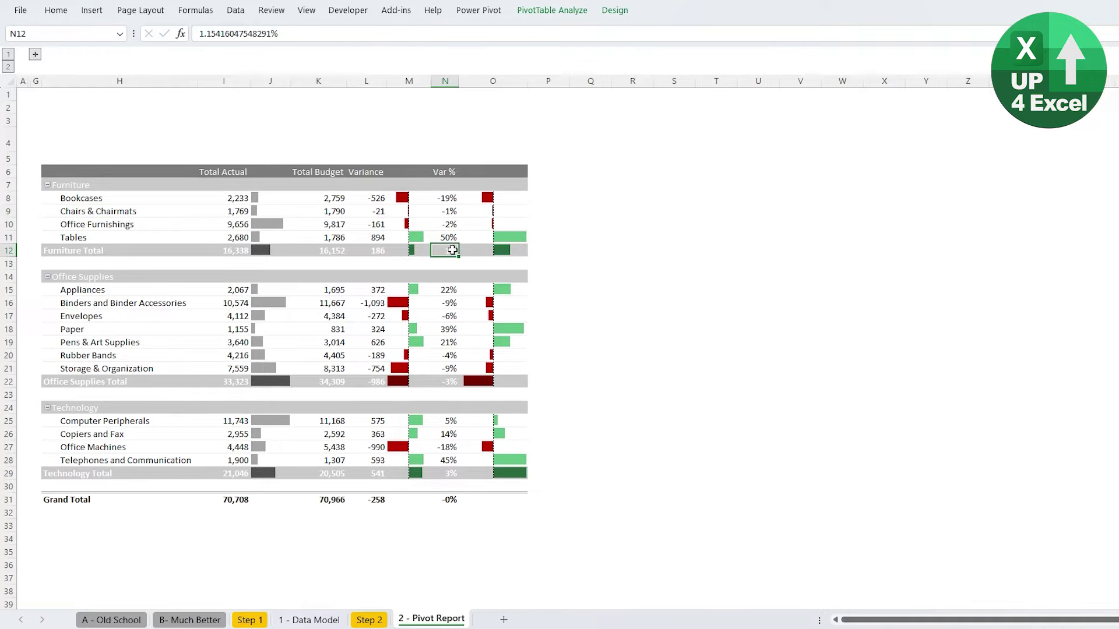
pyautogui.click(375, 250)
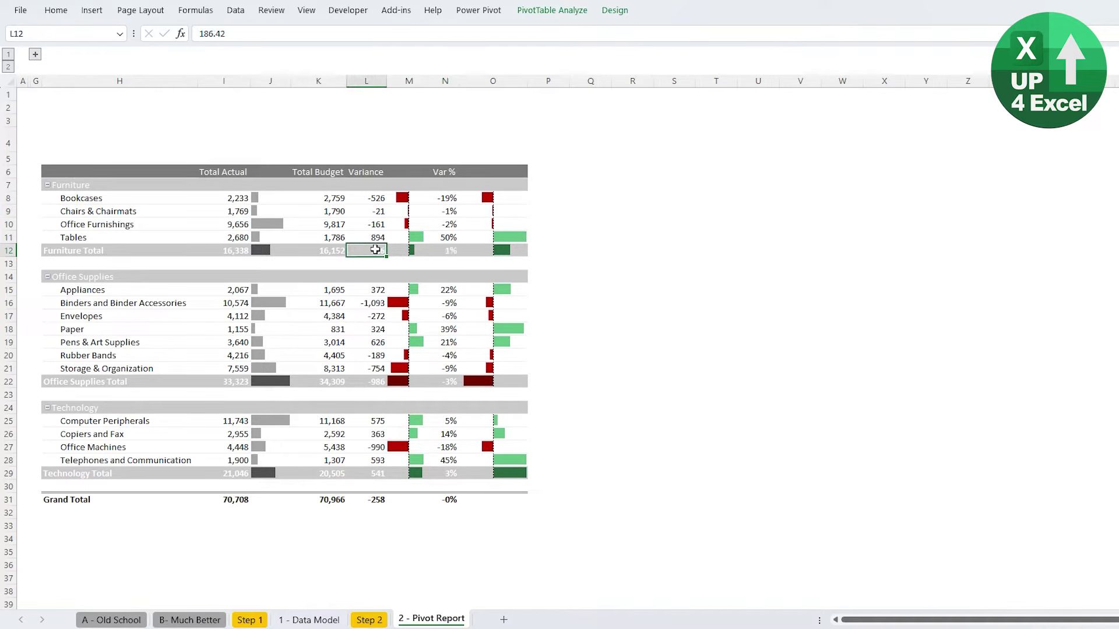
pyautogui.moveTo(376, 250); pyautogui.dragTo(230, 244)
pyautogui.click(452, 261)
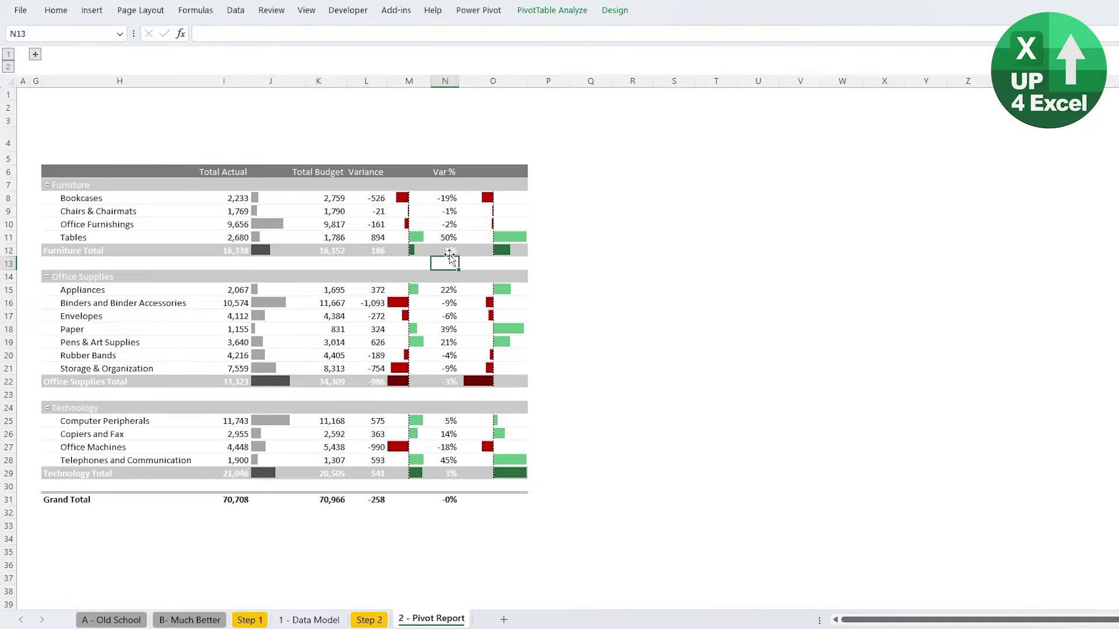
pyautogui.click(452, 251)
pyautogui.moveTo(449, 198); pyautogui.dragTo(442, 237)
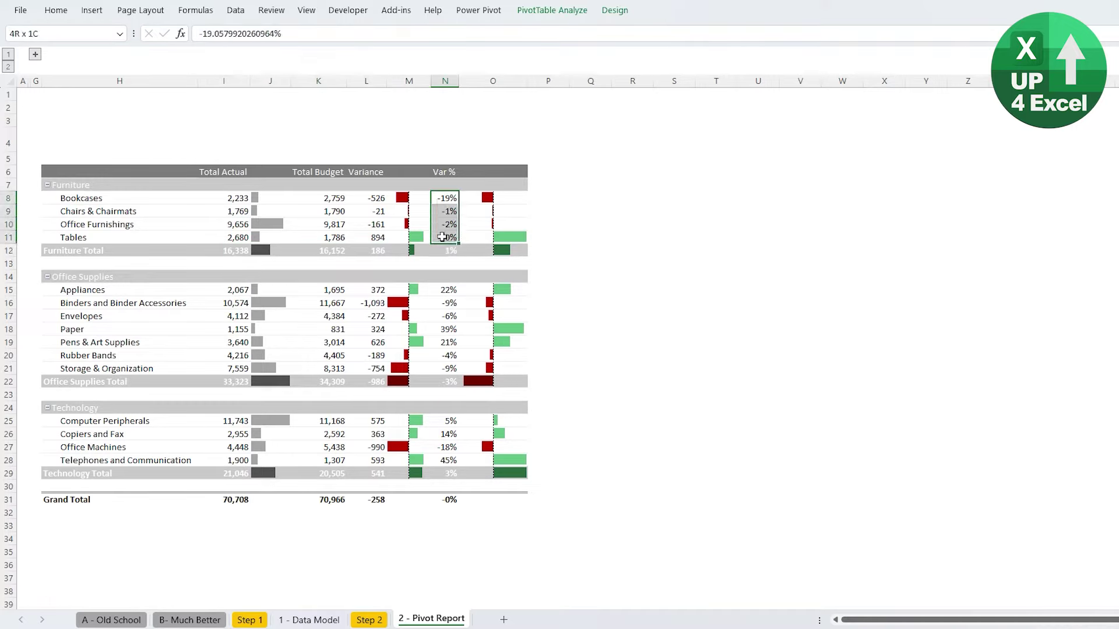
pyautogui.click(444, 251)
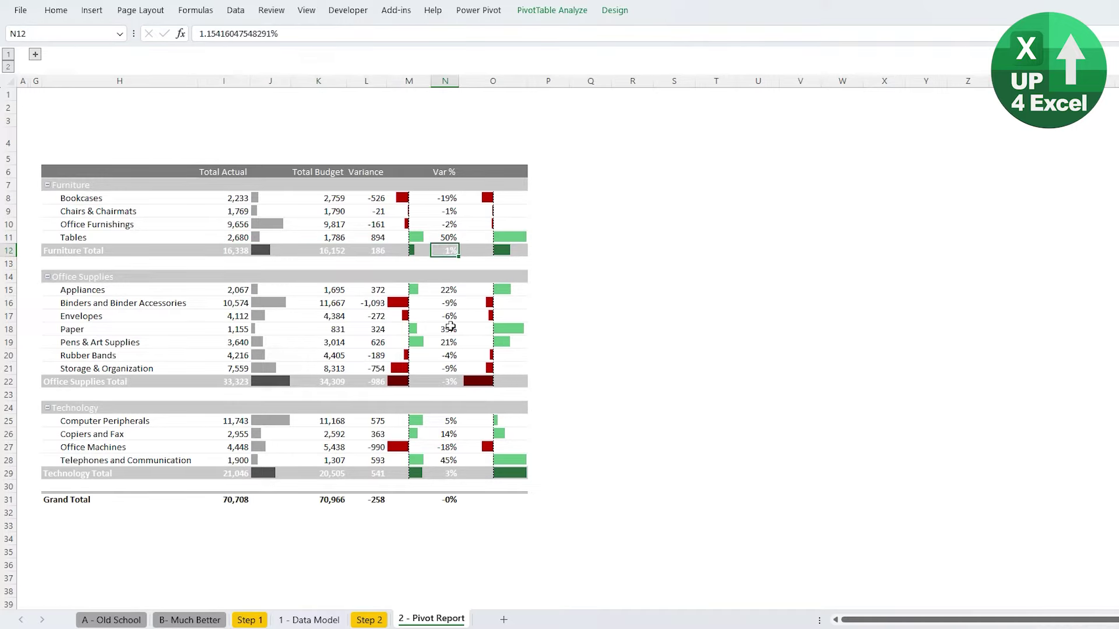
pyautogui.moveTo(450, 326)
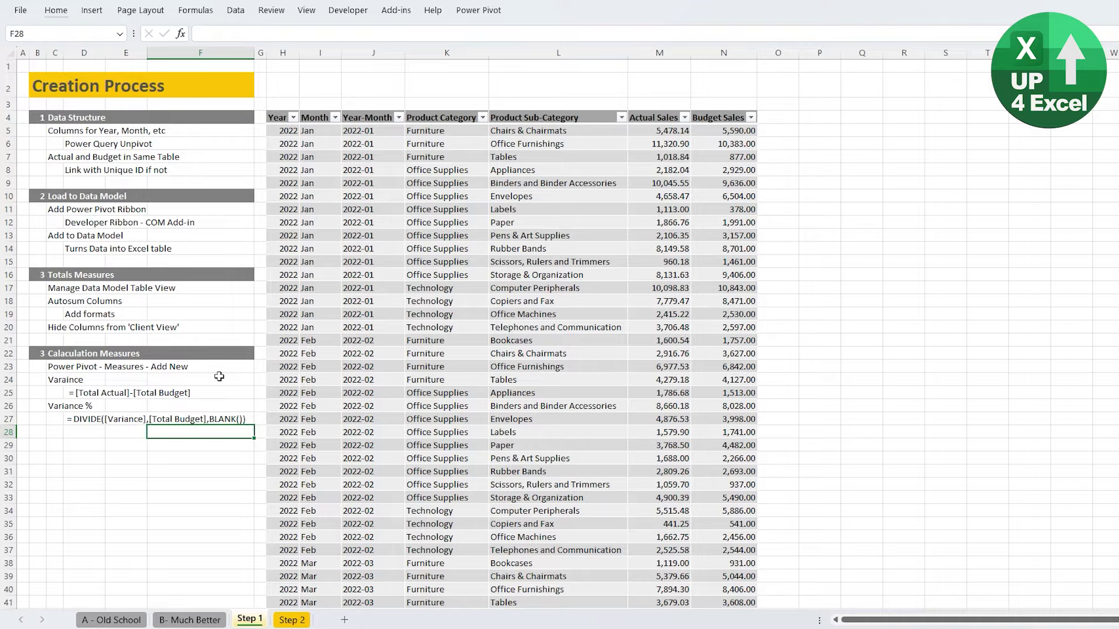
# - Start a new Power Pivot measure in Table1 and name it Variance
pyautogui.click(482, 12)
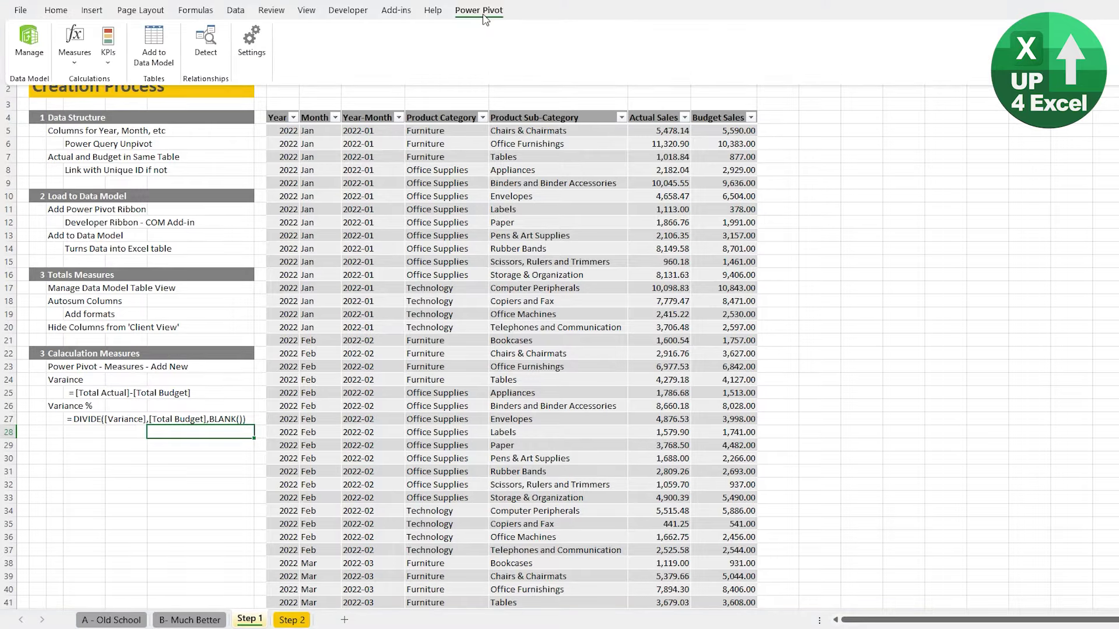
pyautogui.click(74, 44)
pyautogui.click(104, 86)
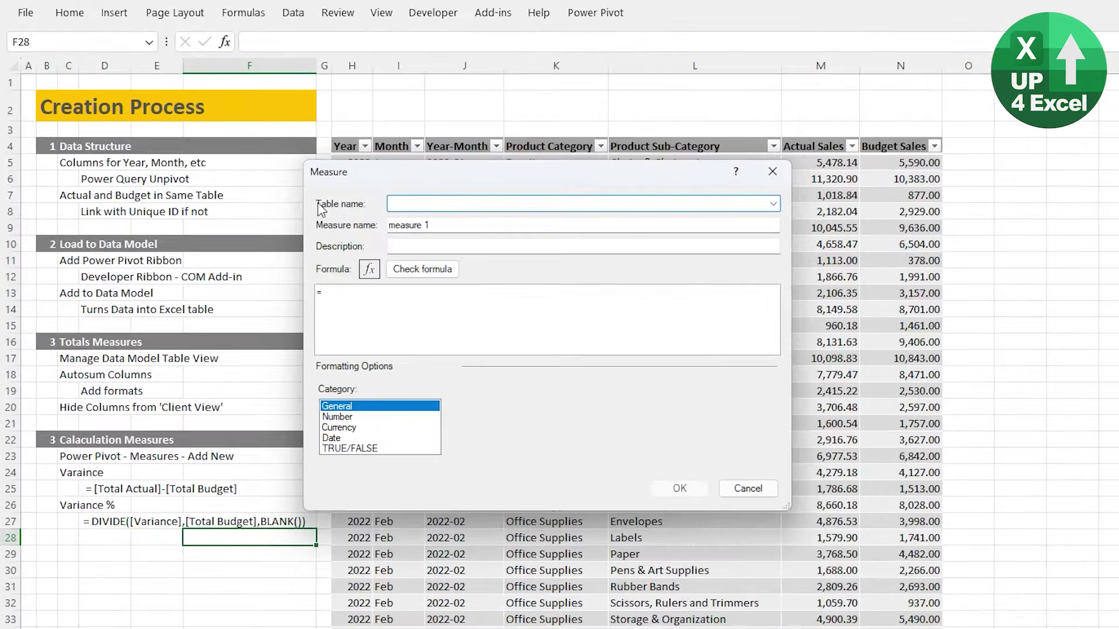
pyautogui.click(772, 204)
pyautogui.click(748, 218)
pyautogui.click(590, 227)
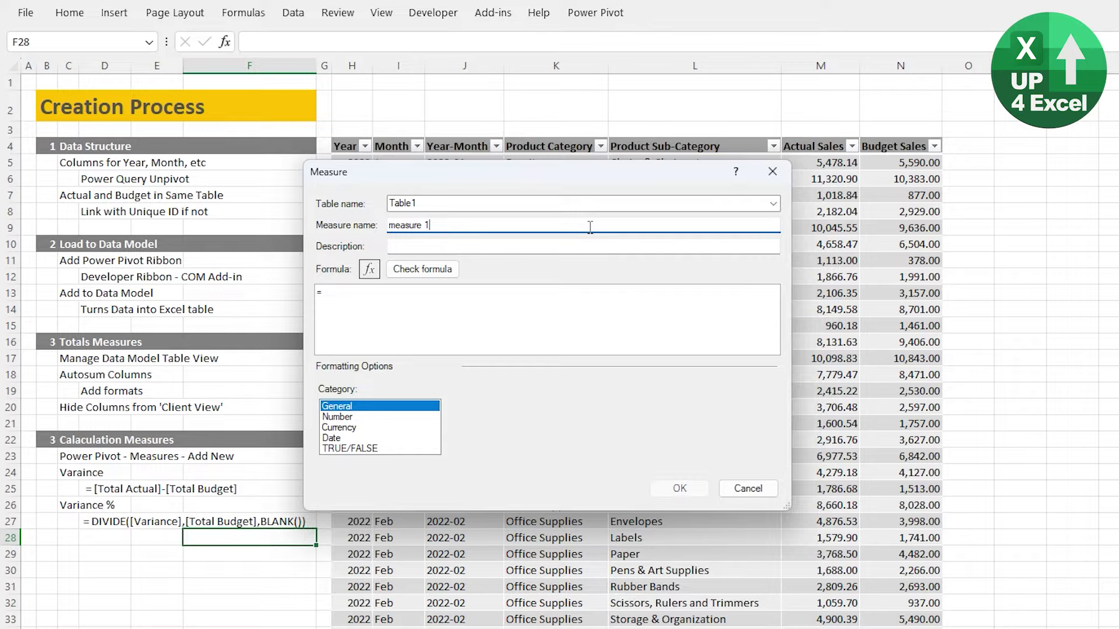
pyautogui.hotkey('ctrl', 'a')
pyautogui.write('Variance')
# - Enter the Variance formula =[Total Actual]-[Total Budget] and check it for errors
pyautogui.click(353, 302)
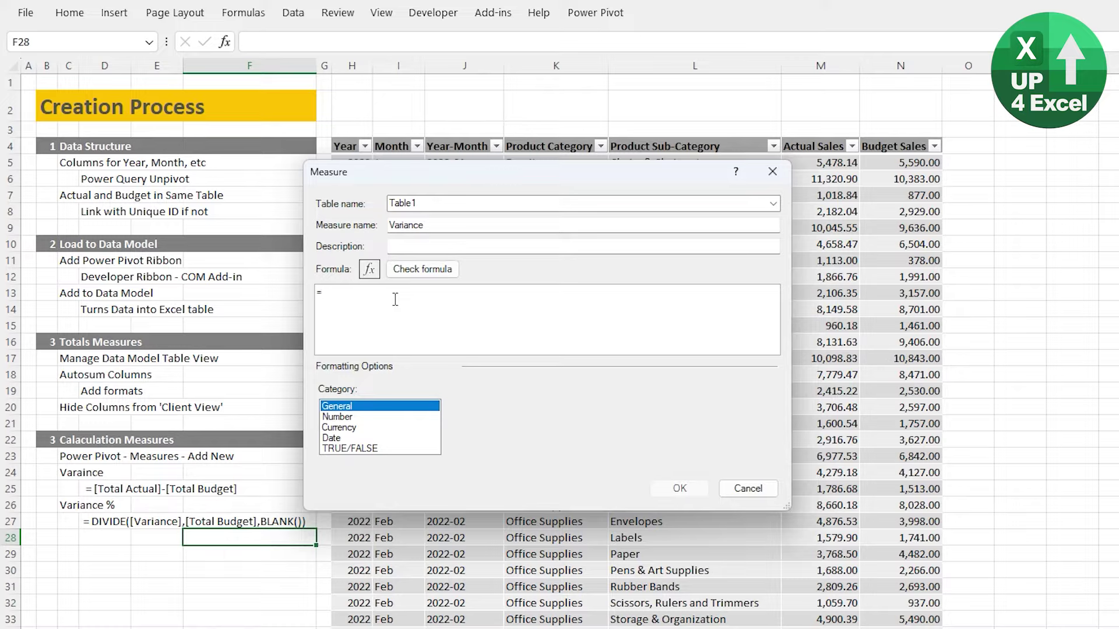
pyautogui.write('toal')
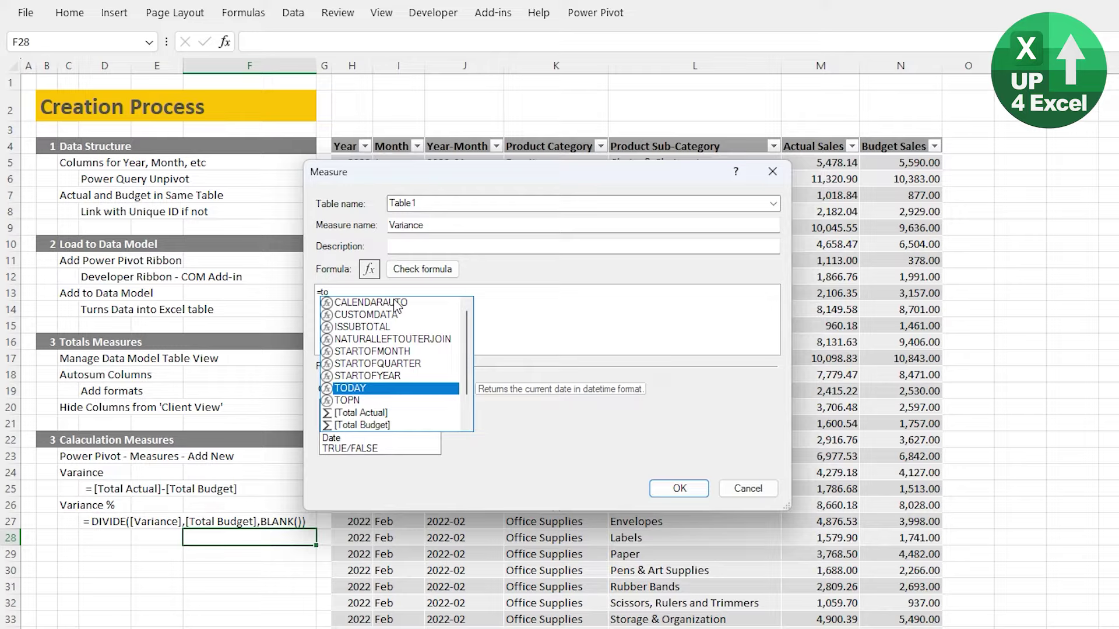
pyautogui.press('Down')
pyautogui.press('Down')
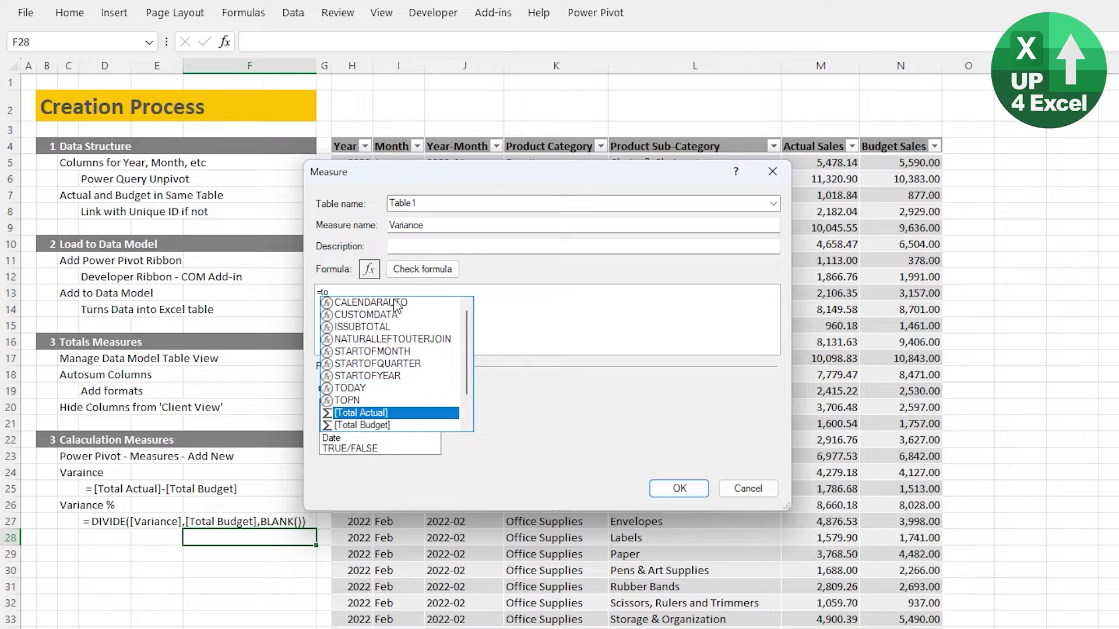
pyautogui.press('Tab')
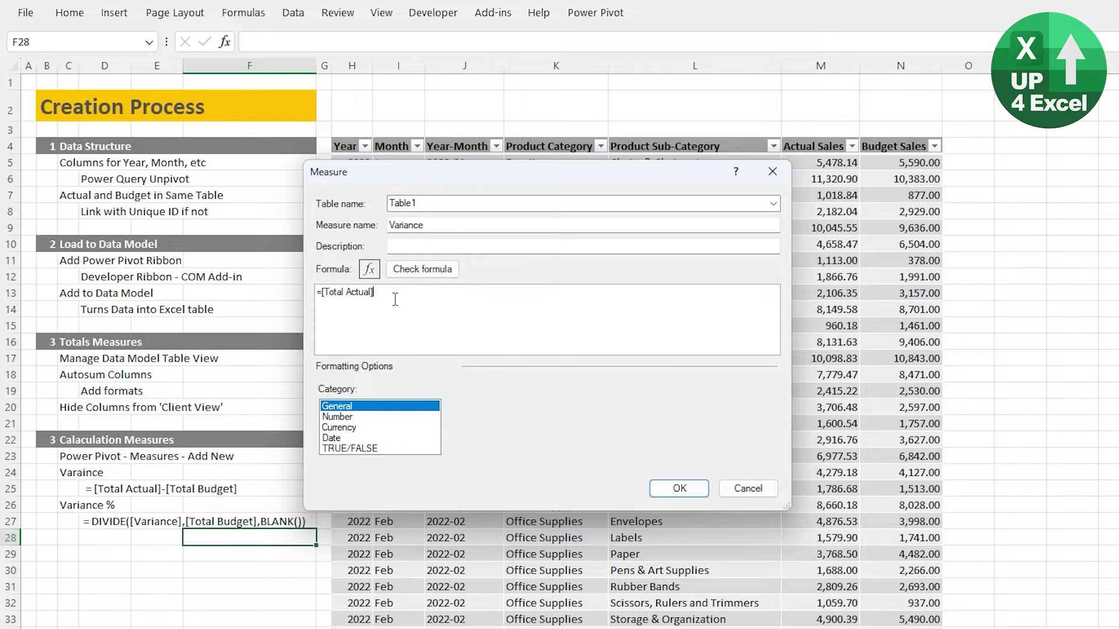
pyautogui.write('-to')
pyautogui.press('Down')
pyautogui.press('Down')
pyautogui.press('Down')
pyautogui.press('Tab')
pyautogui.click(416, 271)
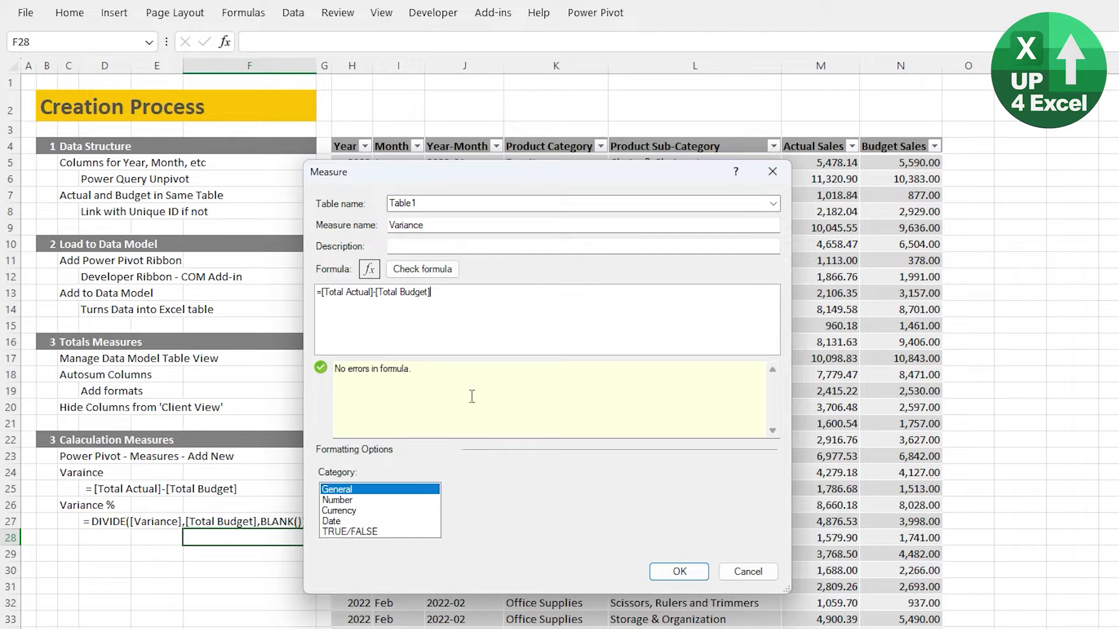
# - Format the Variance measure as a decimal number with 0 decimal places and a 1000 separator, and save it
pyautogui.click(338, 500)
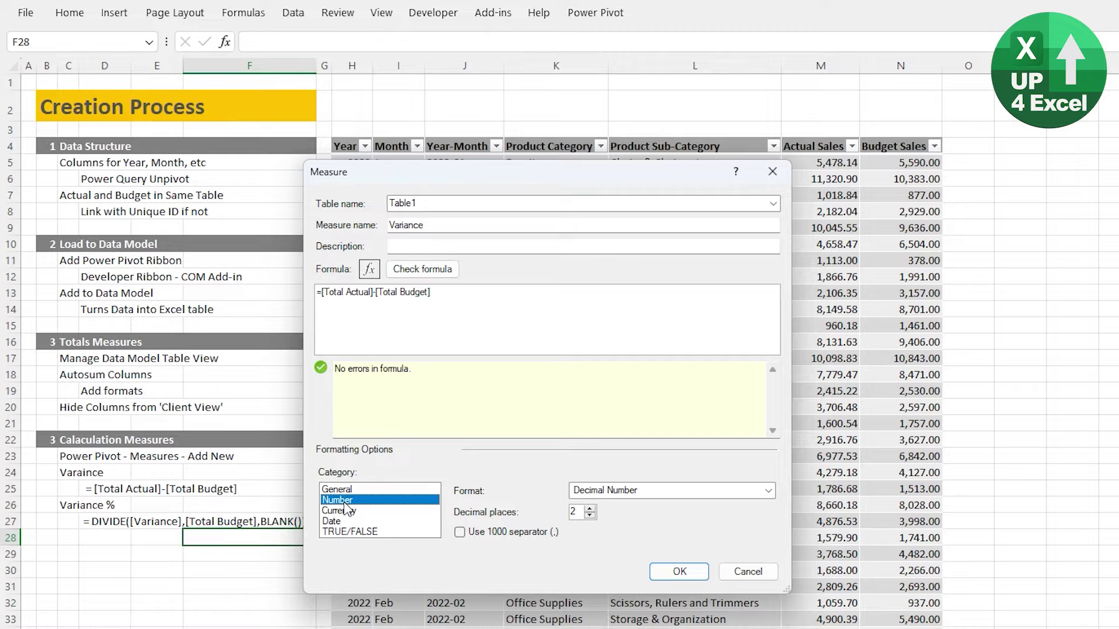
pyautogui.click(637, 491)
pyautogui.click(633, 505)
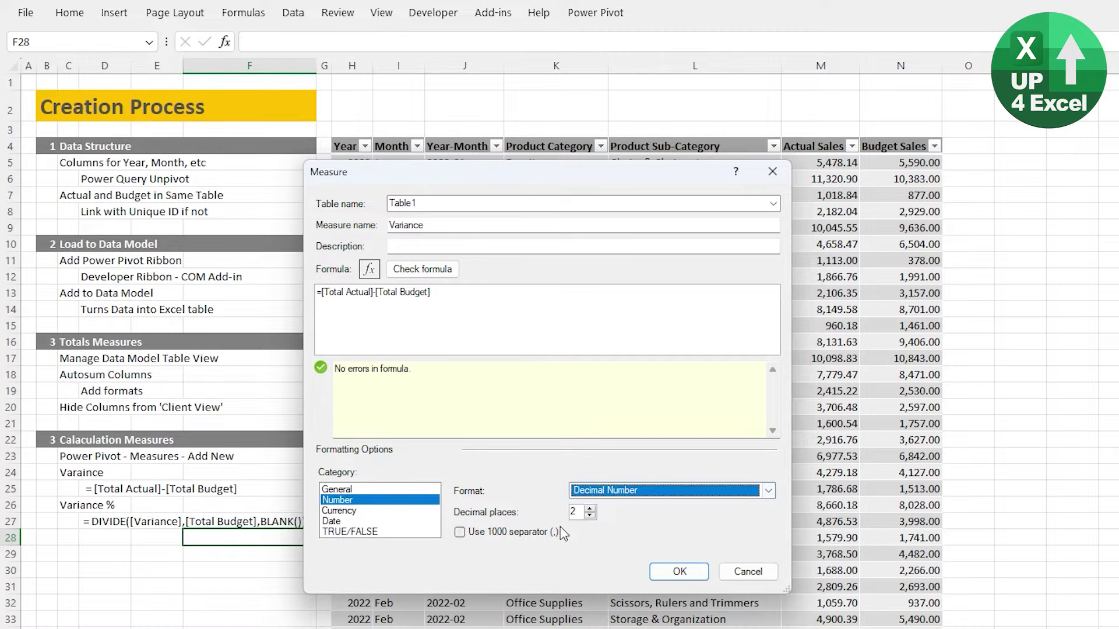
pyautogui.click(590, 516)
pyautogui.click(458, 534)
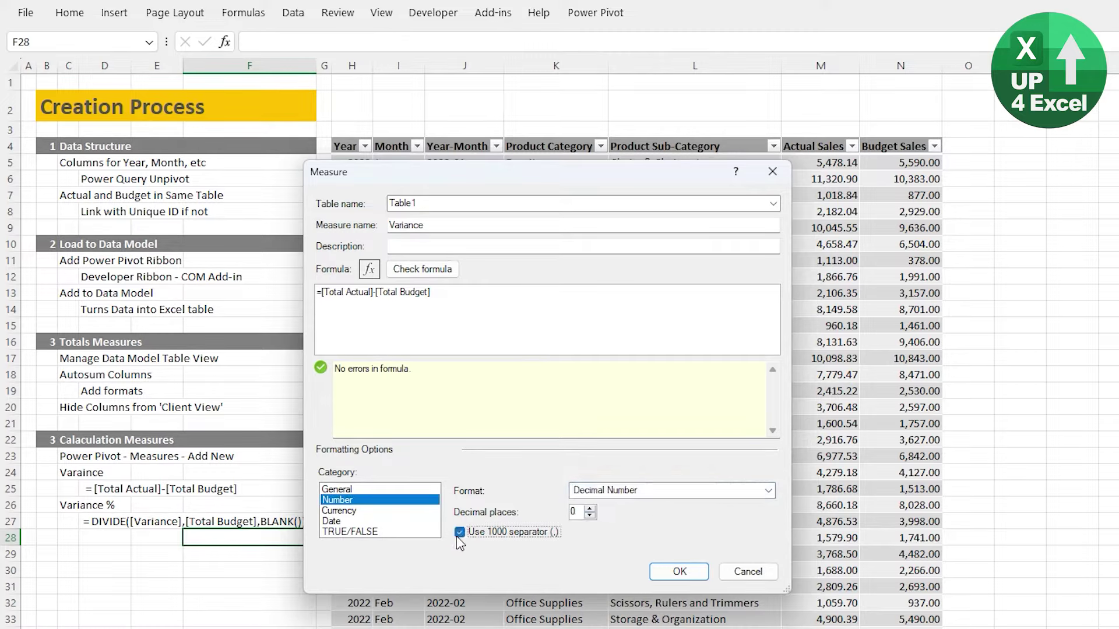
pyautogui.click(679, 571)
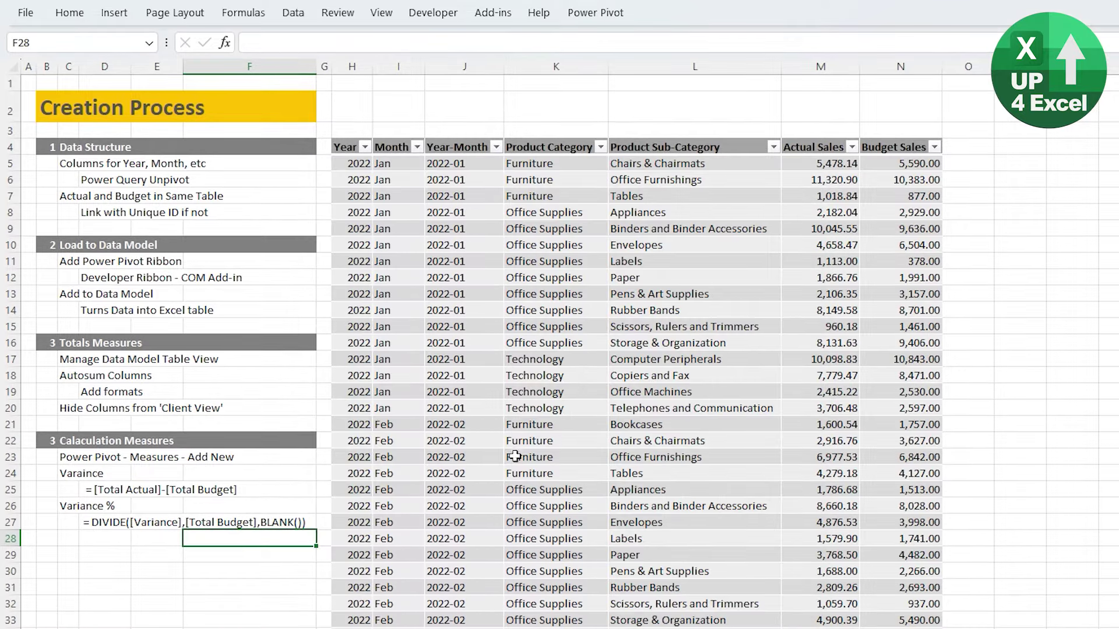
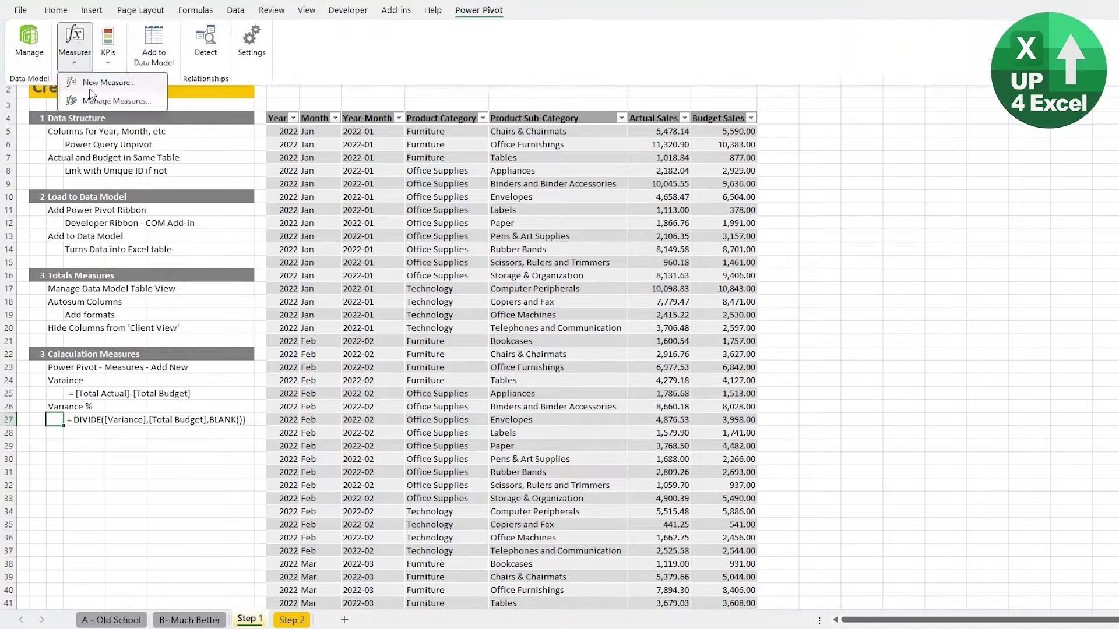
# - Start another new Power Pivot measure in Table1 and name it Variance %
pyautogui.click(111, 74)
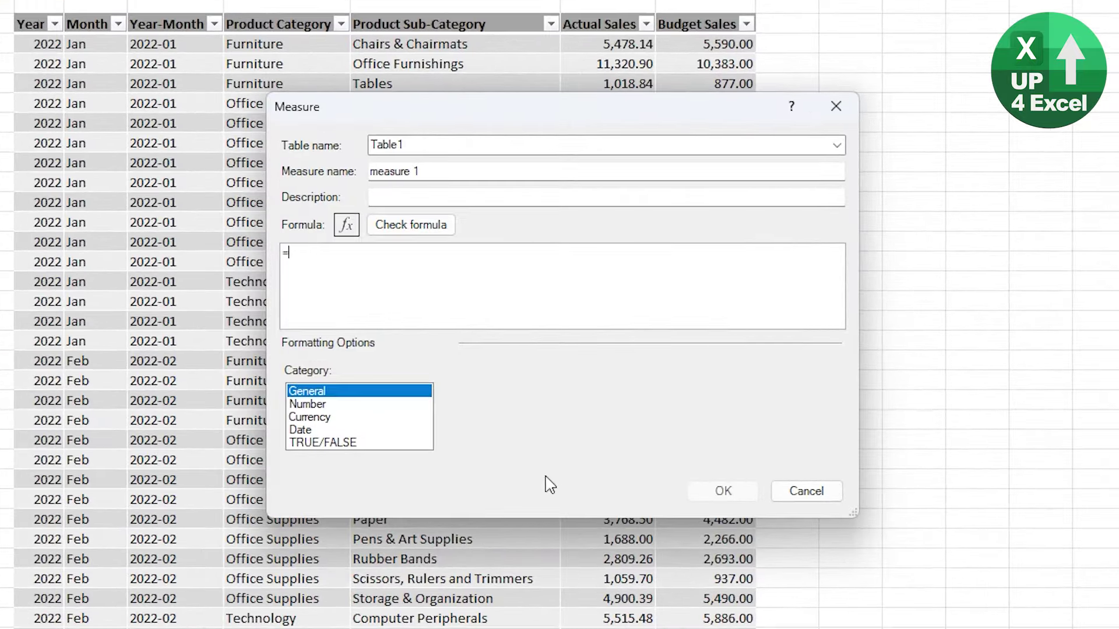
pyautogui.click(439, 142)
pyautogui.press('Tab')
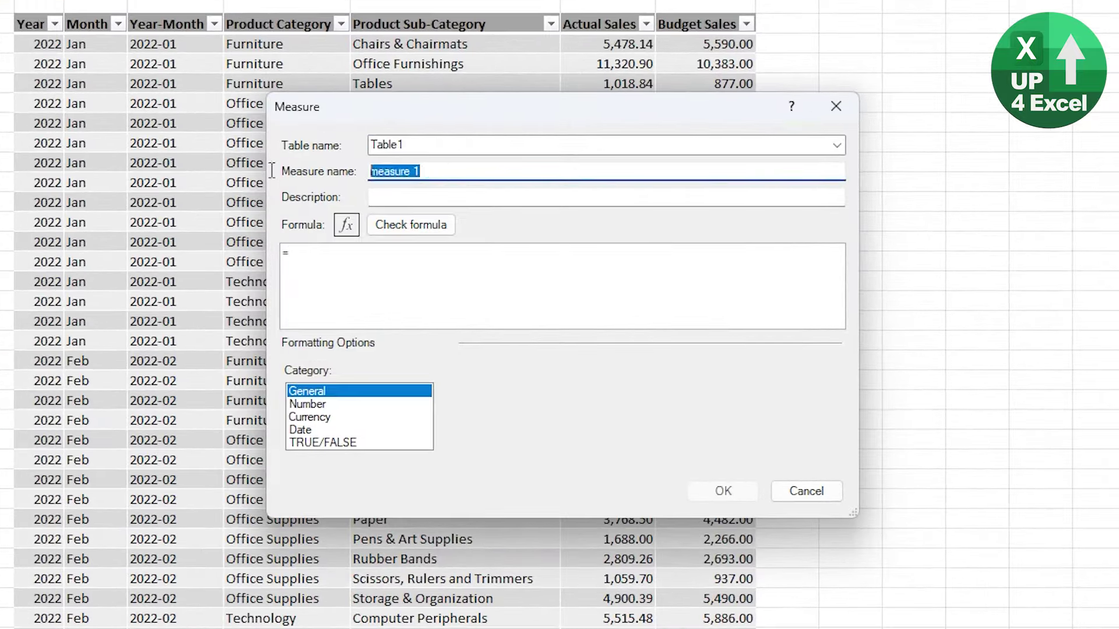
pyautogui.write('Vari')
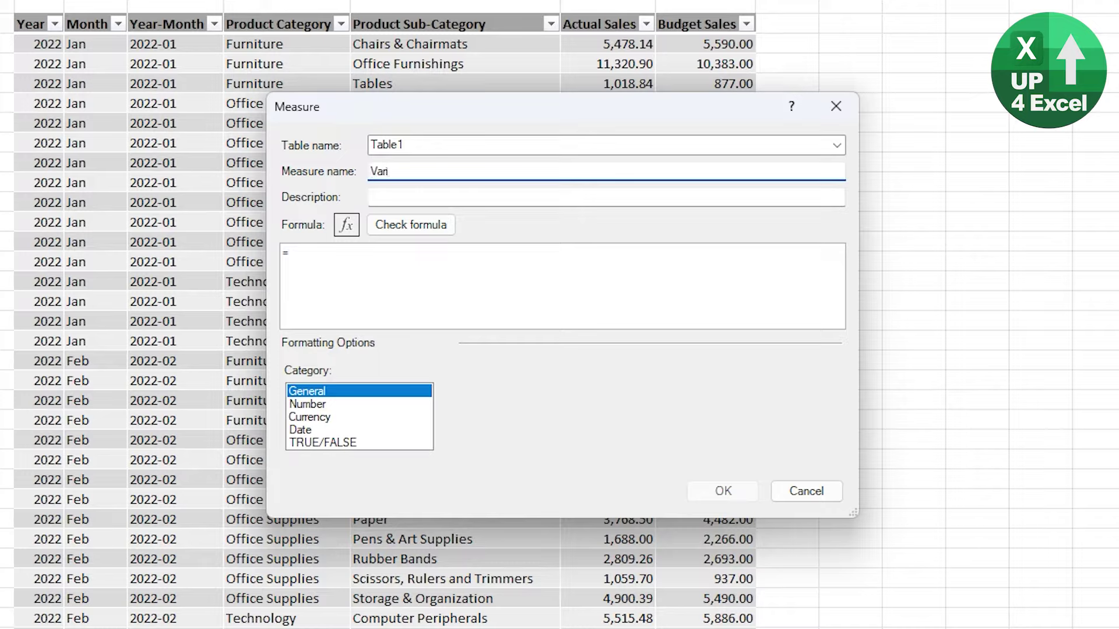
pyautogui.write('ance %')
# - Try the plain division formula =[Variance]/[Total Budget] for the Variance % measure
pyautogui.click(391, 278)
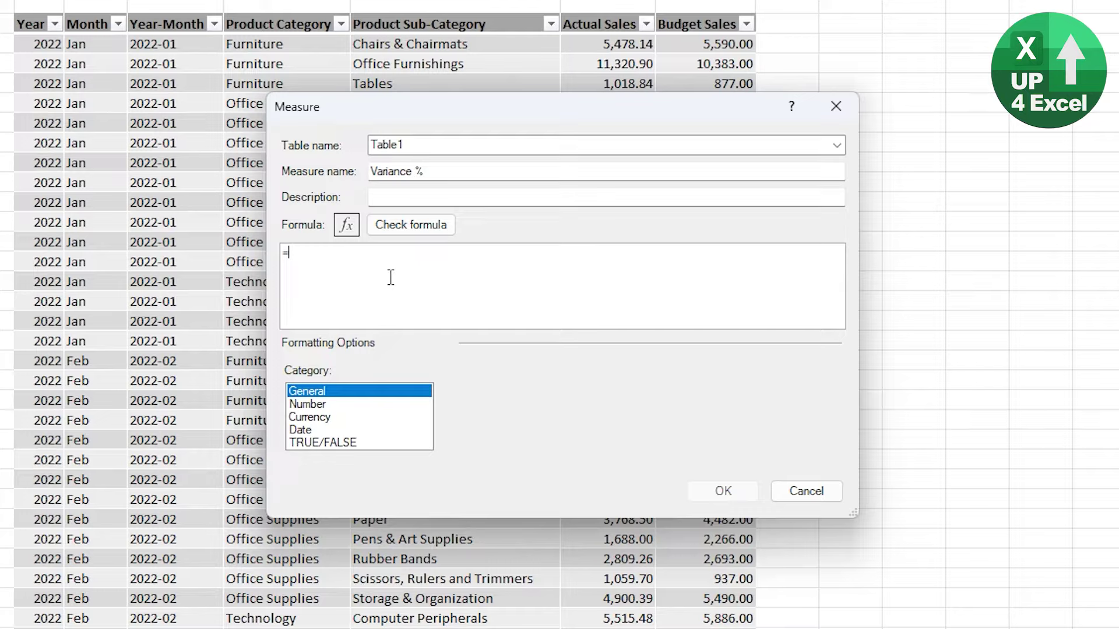
pyautogui.write('var')
pyautogui.press('Tab')
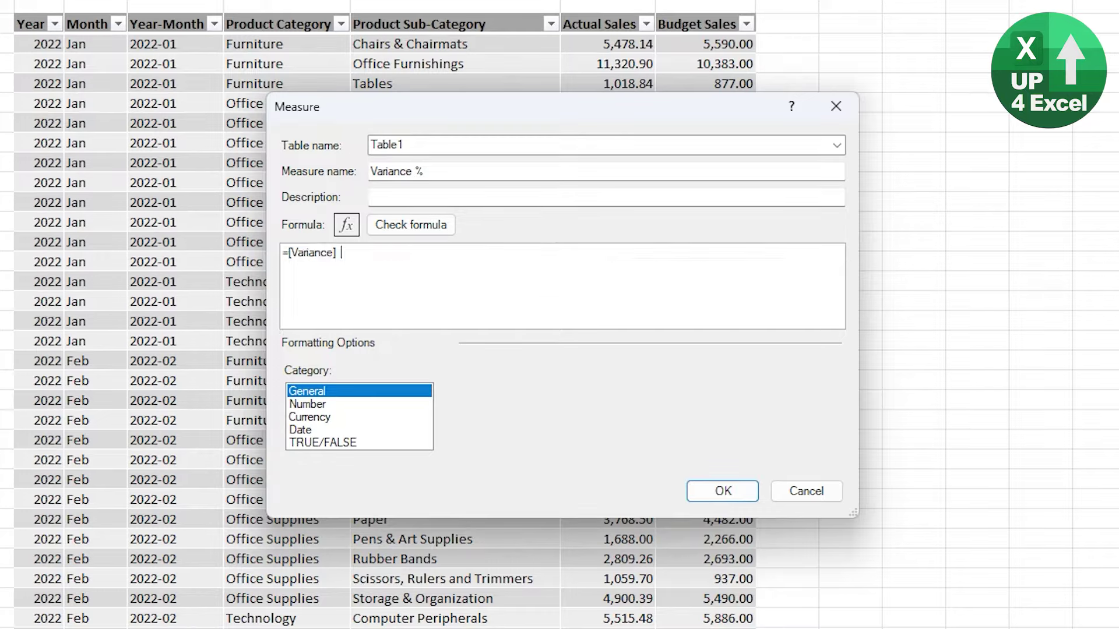
pyautogui.write('/[')
pyautogui.press('Down')
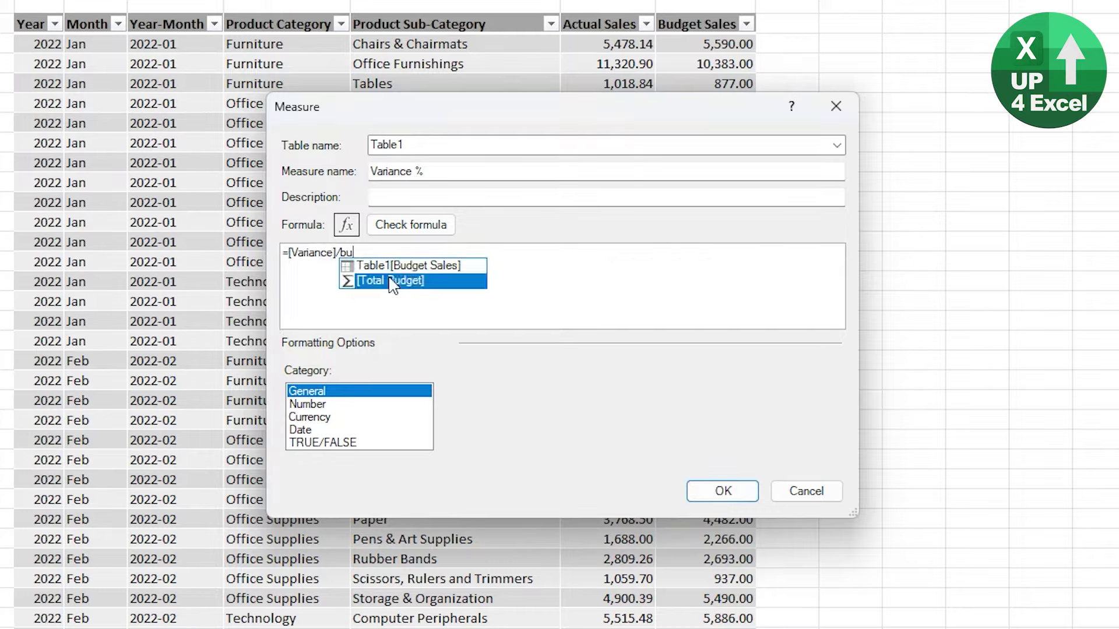
pyautogui.press('Tab')
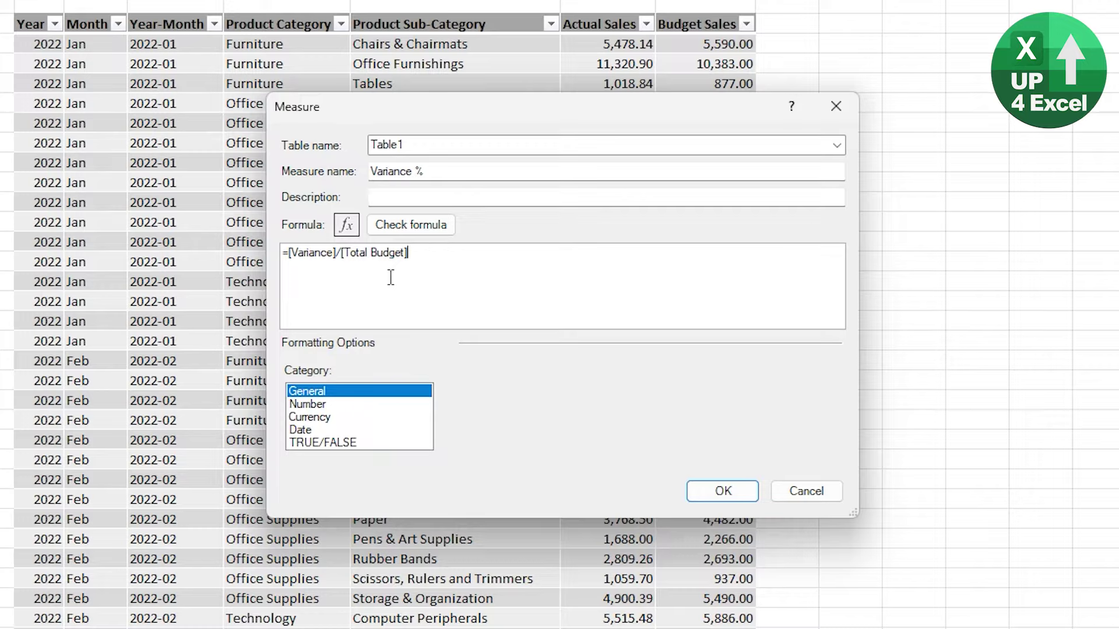
# - Replace the Variance % formula with a DIVIDE function using [Variance] as numerator and [Total Budget] as denominator
pyautogui.hotkey('ctrl', 'a')
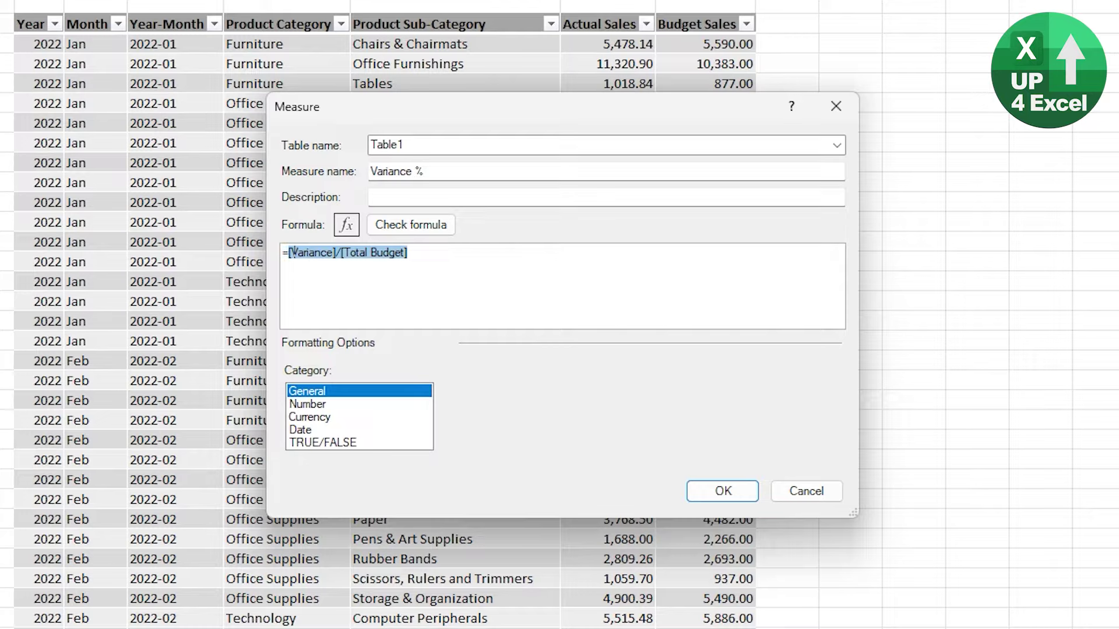
pyautogui.write('=DIV')
pyautogui.press('Tab')
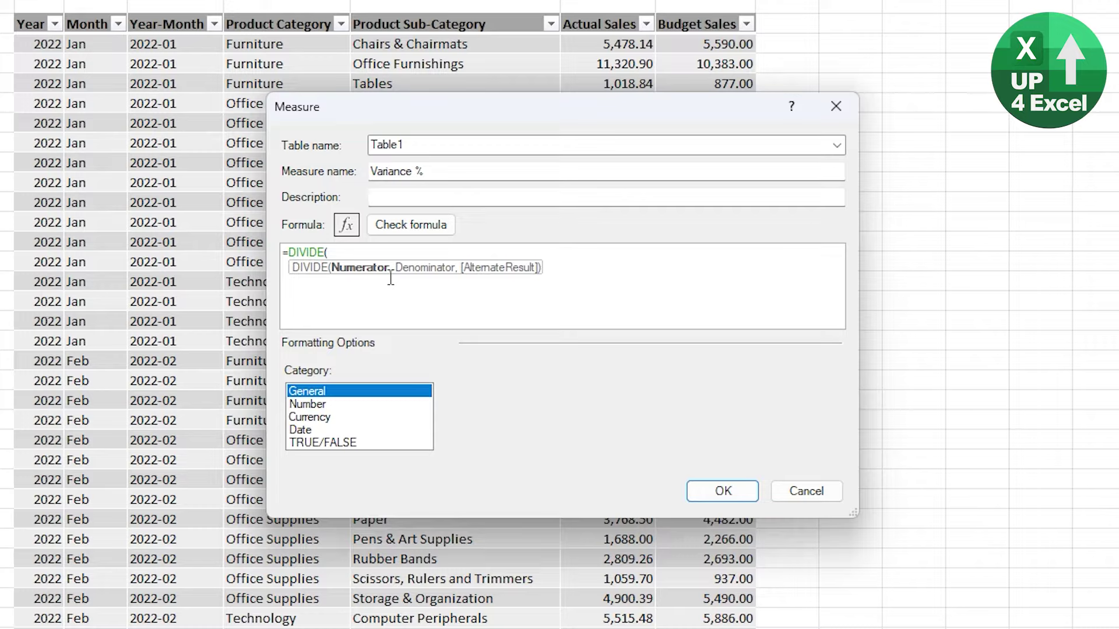
pyautogui.write('Vari')
pyautogui.press('Tab')
pyautogui.write(',bug')
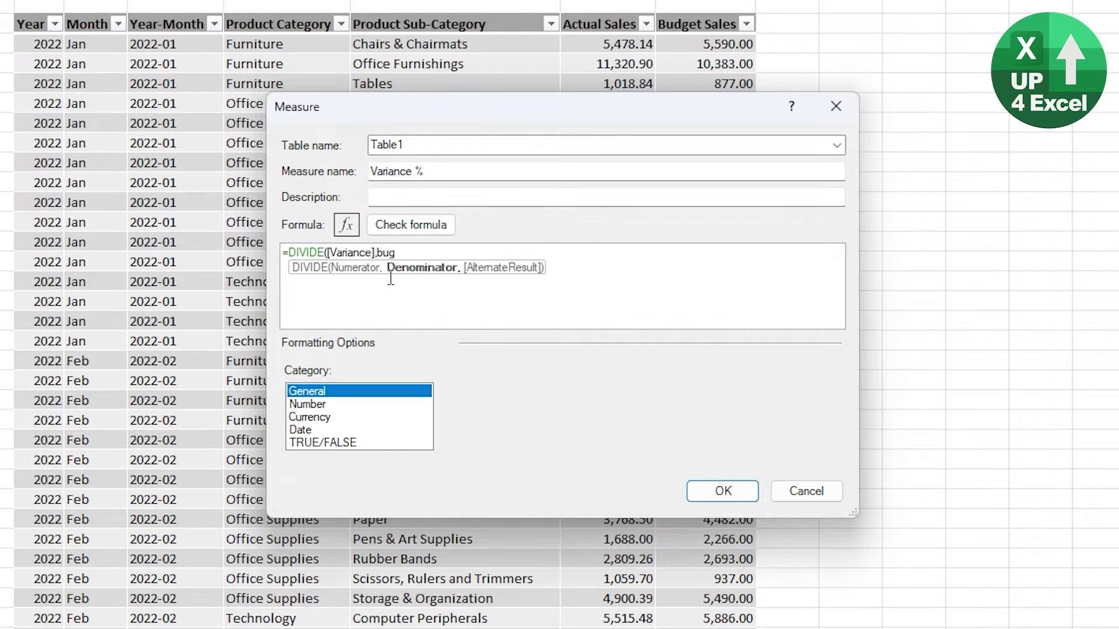
pyautogui.press('Down')
pyautogui.press('Tab')
pyautogui.write(',')
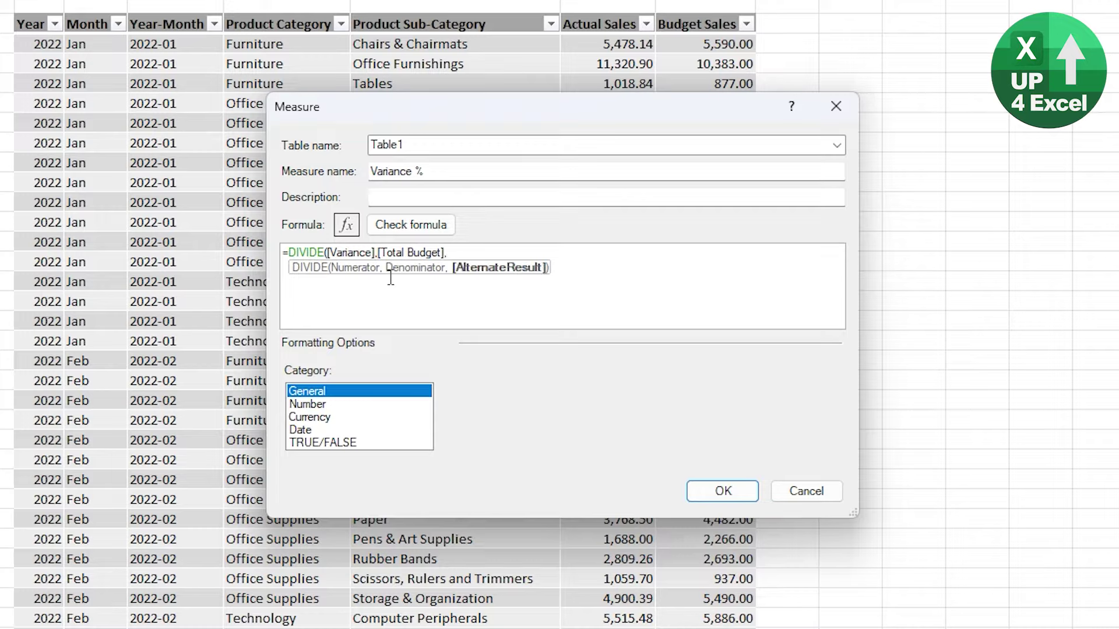
# - Complete the DIVIDE formula with BLANK() as its alternate result and close both brackets
pyautogui.write('bla')
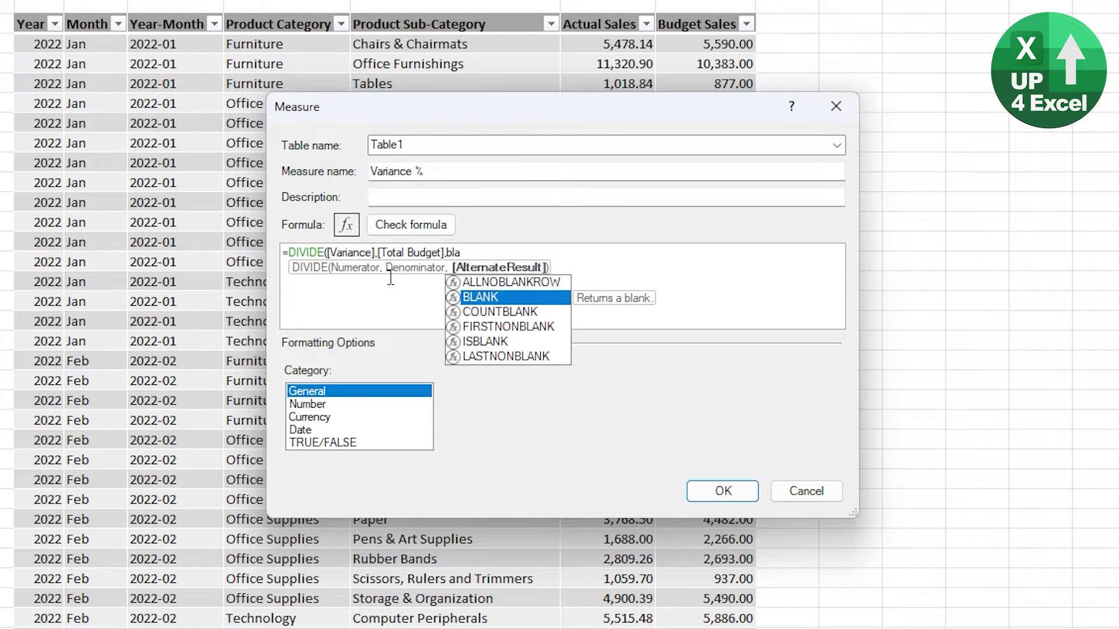
pyautogui.write('nk')
pyautogui.press('Tab')
pyautogui.write(')')
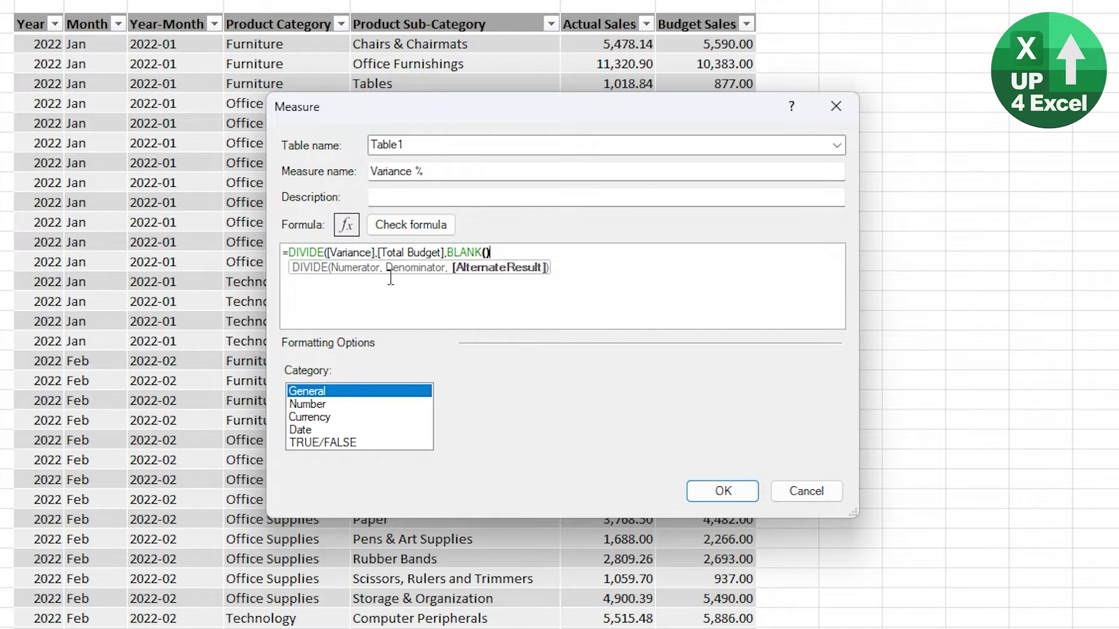
pyautogui.write(')')
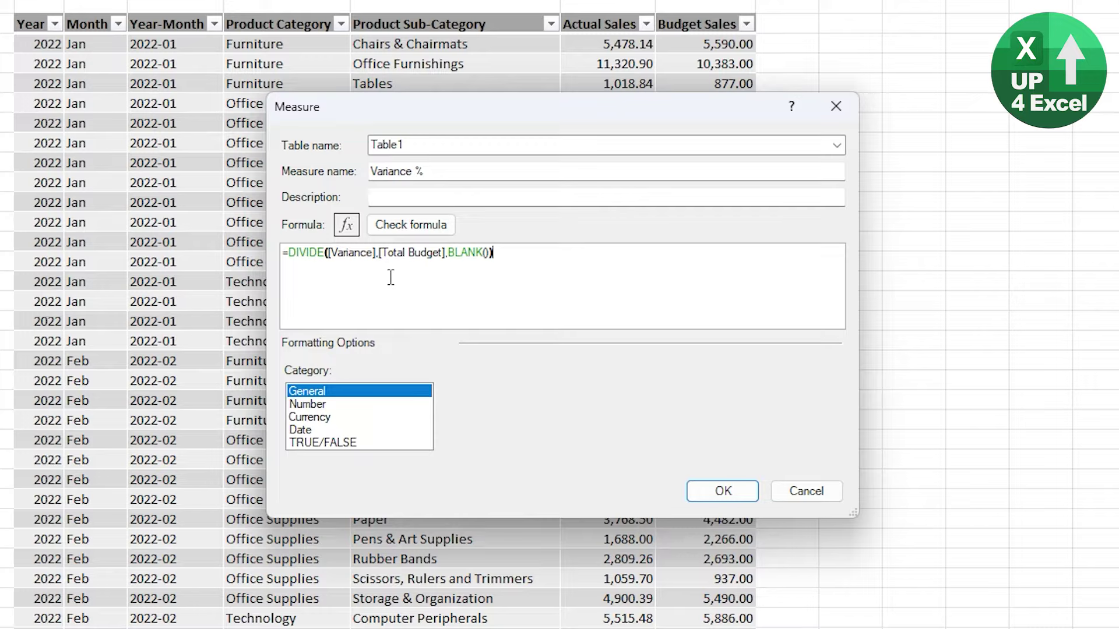
# - Format the Variance % measure as a percentage number with 0 decimal places and a 1000 separator, and save it
pyautogui.click(344, 404)
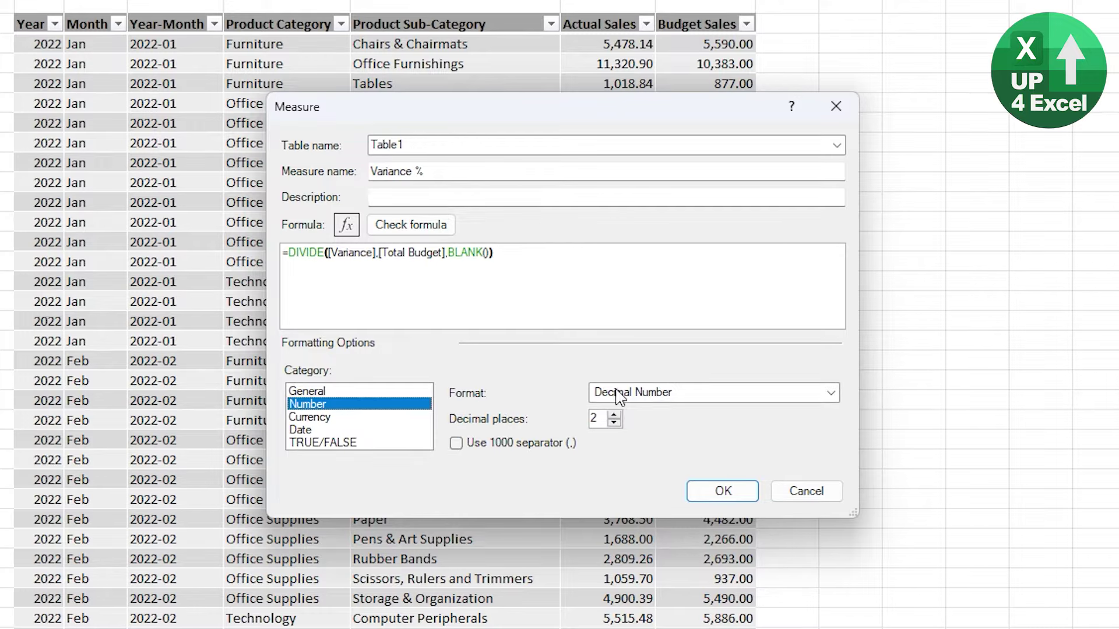
pyautogui.click(652, 391)
pyautogui.click(642, 443)
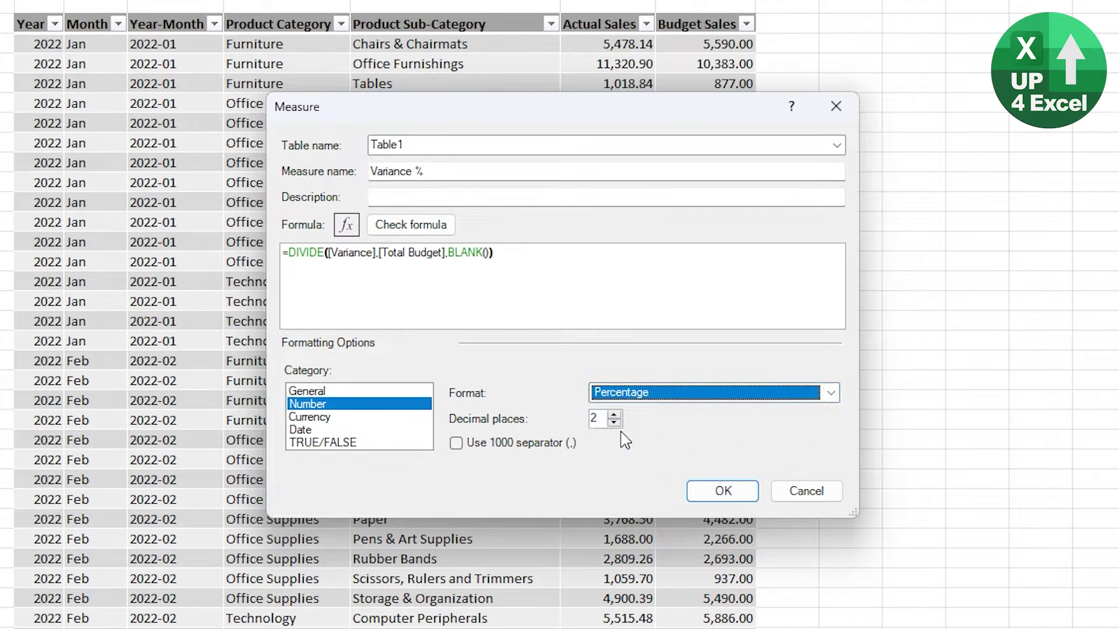
pyautogui.click(614, 423)
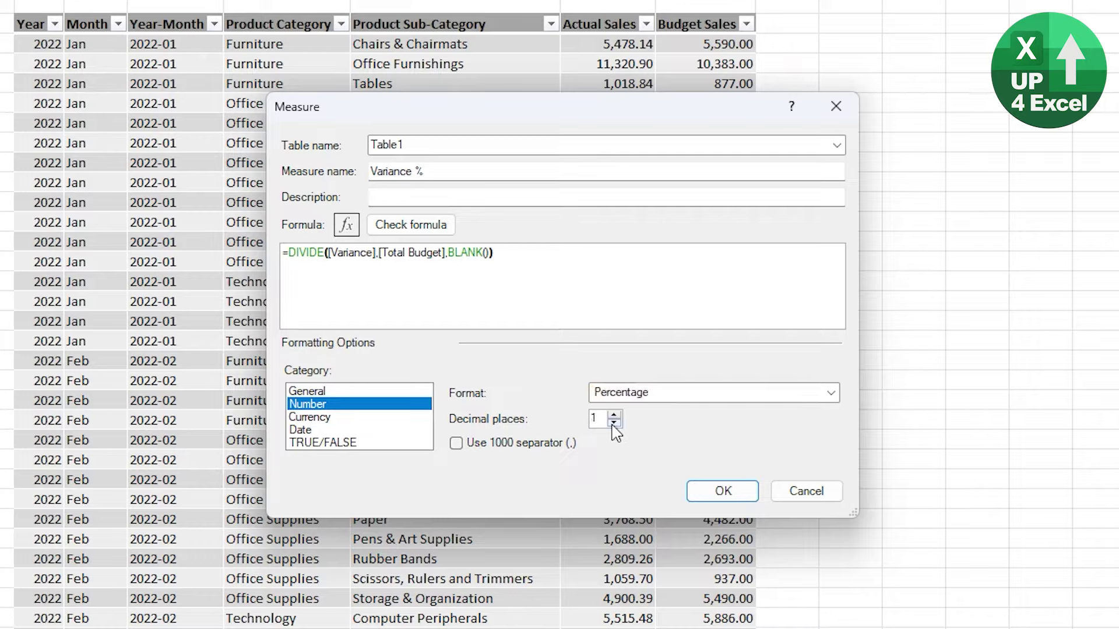
pyautogui.click(614, 423)
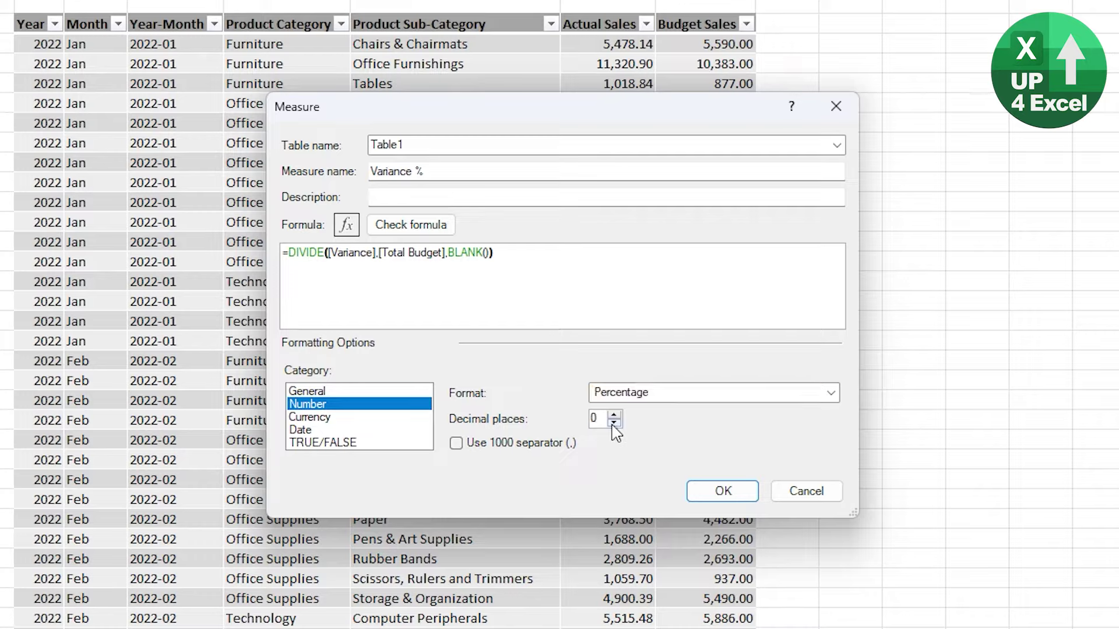
pyautogui.click(456, 444)
pyautogui.click(714, 499)
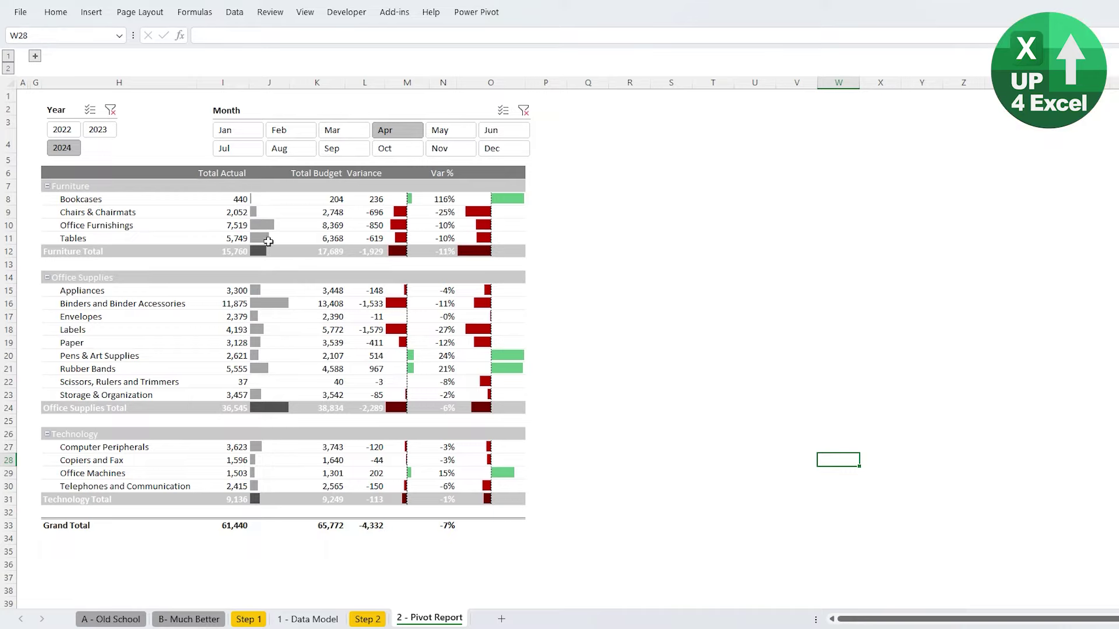
# - Preview the finished pivot report for different months, filtering it by Oct, May and Aug
pyautogui.click(402, 148)
pyautogui.click(445, 129)
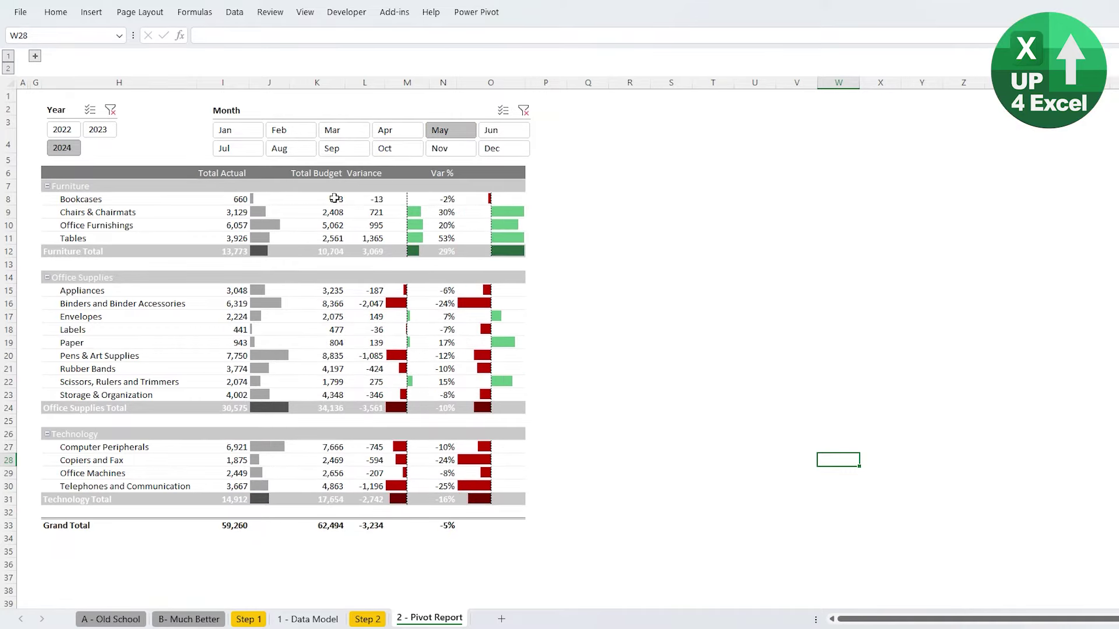
pyautogui.click(279, 148)
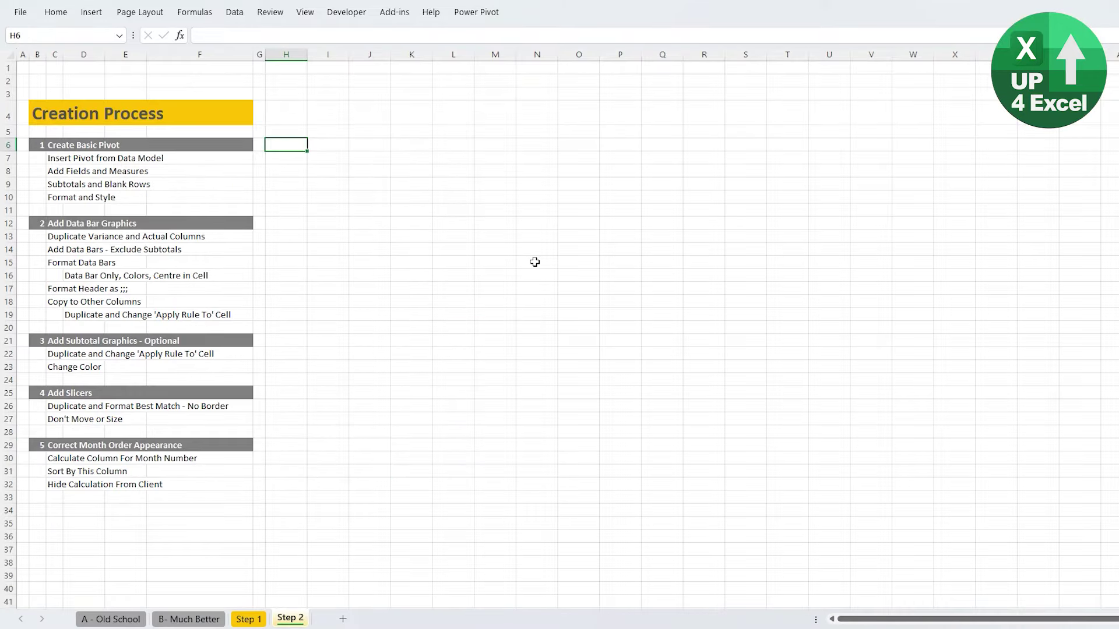
# - Insert a PivotTable from the data model at cell H6 of the Step 2 sheet and expand Table1's field list
pyautogui.click(91, 12)
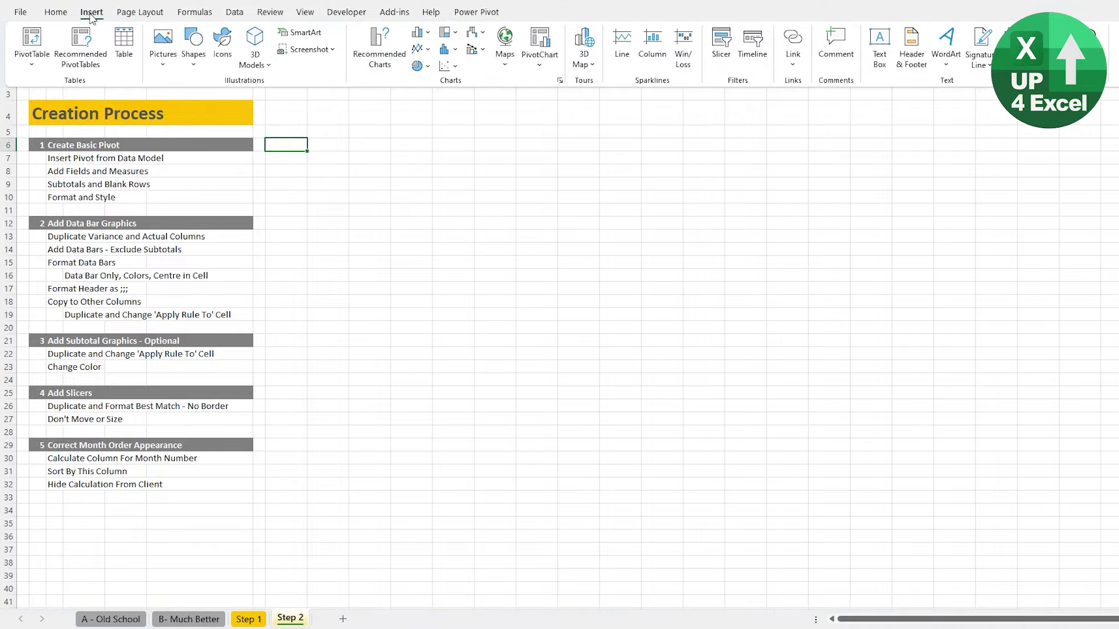
pyautogui.click(29, 63)
pyautogui.click(68, 120)
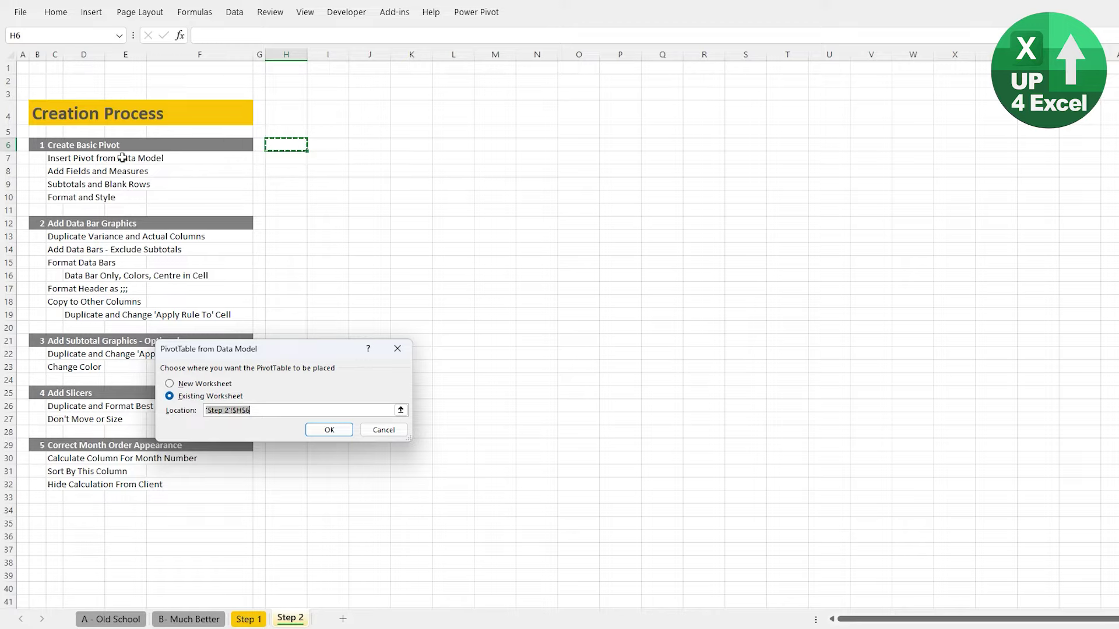
pyautogui.click(330, 430)
pyautogui.moveTo(580, 189); pyautogui.dragTo(565, 137)
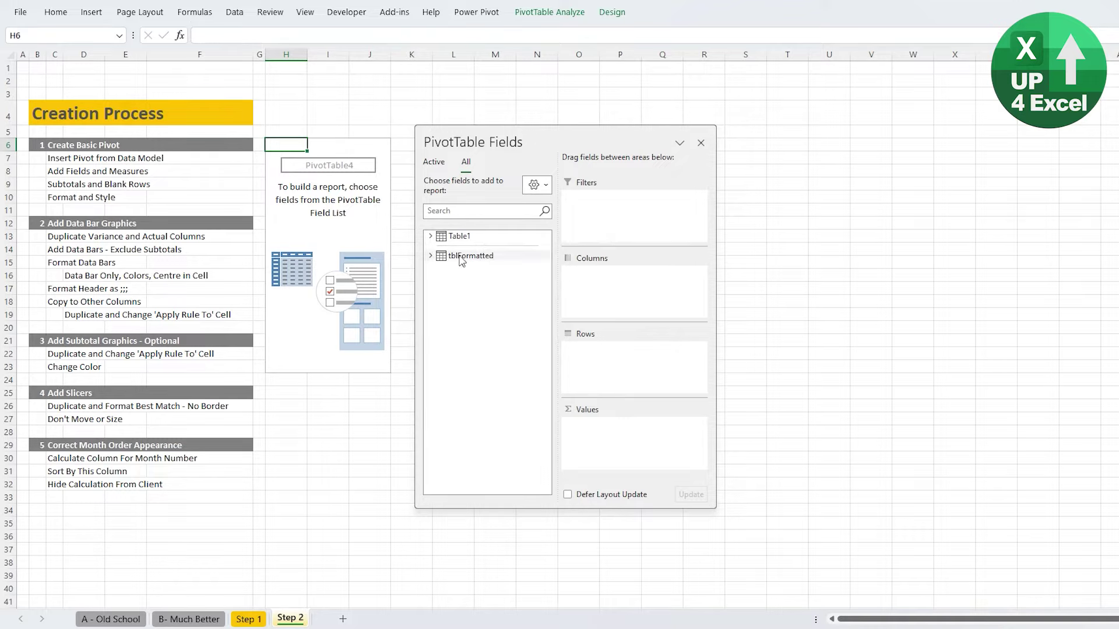
pyautogui.click(430, 236)
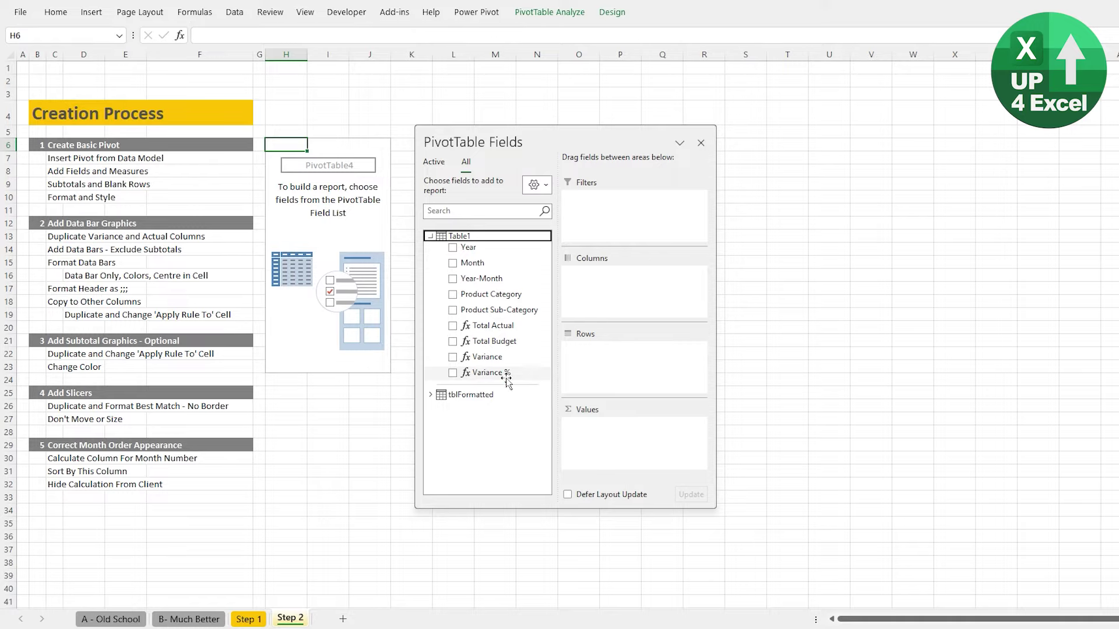
# - Try Variance and Variance % alone as pivot values, and remove both measures again
pyautogui.click(474, 358)
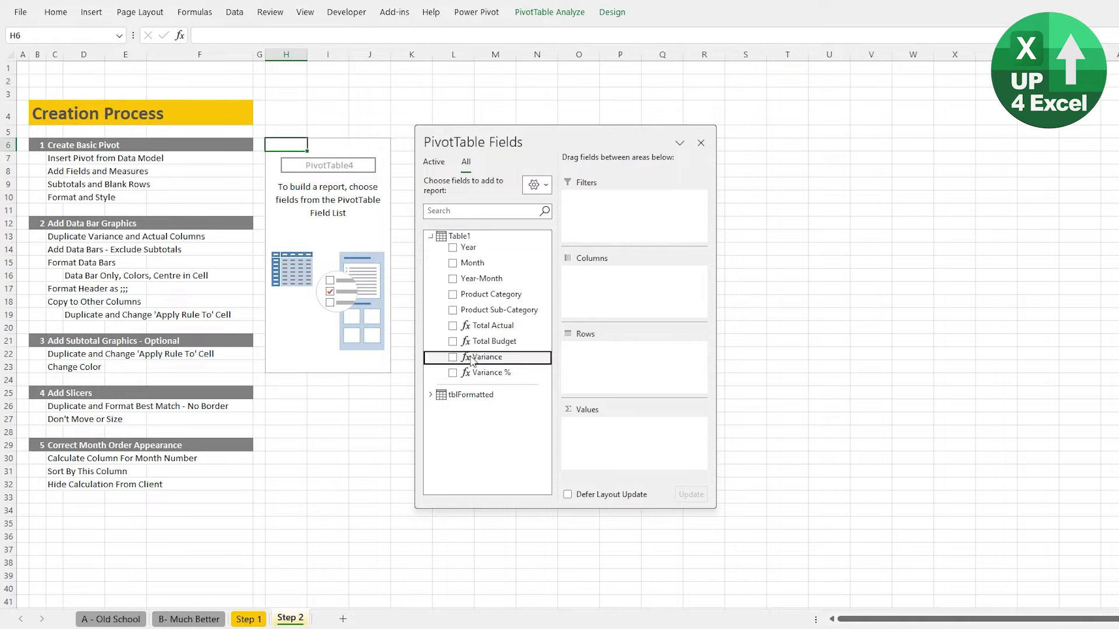
pyautogui.moveTo(472, 361); pyautogui.dragTo(612, 425)
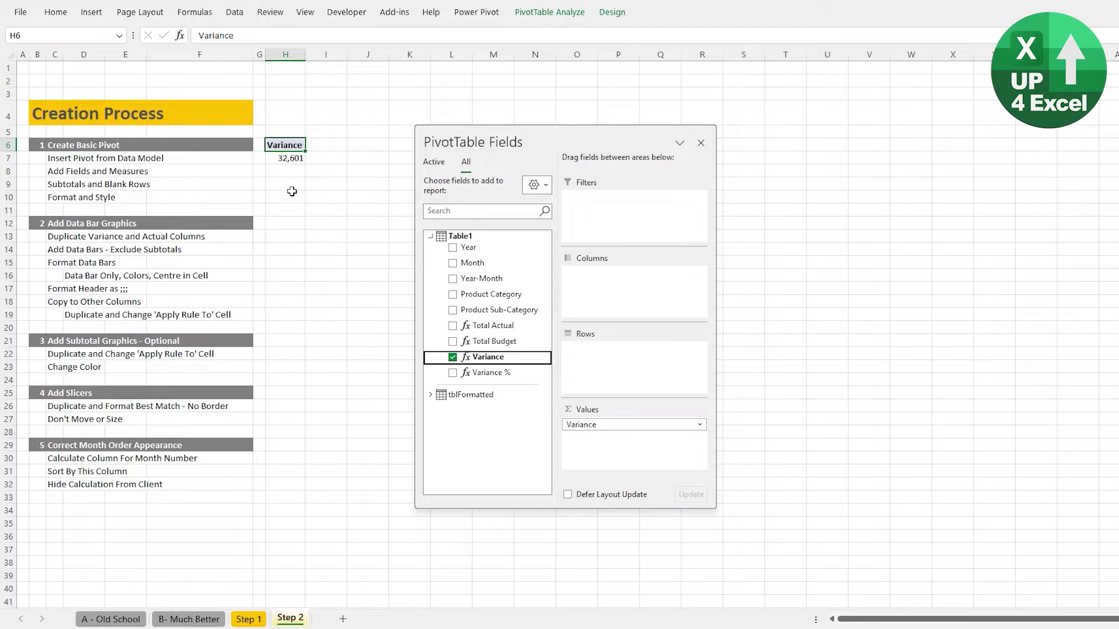
pyautogui.moveTo(488, 373); pyautogui.dragTo(611, 439)
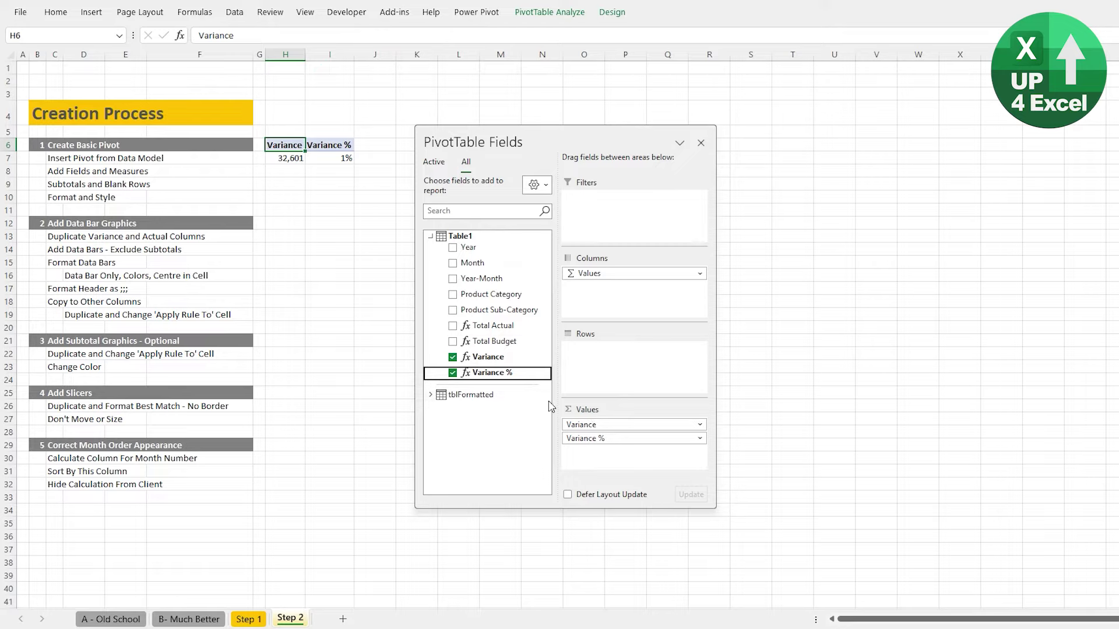
pyautogui.moveTo(584, 424); pyautogui.dragTo(495, 385)
pyautogui.click(463, 373)
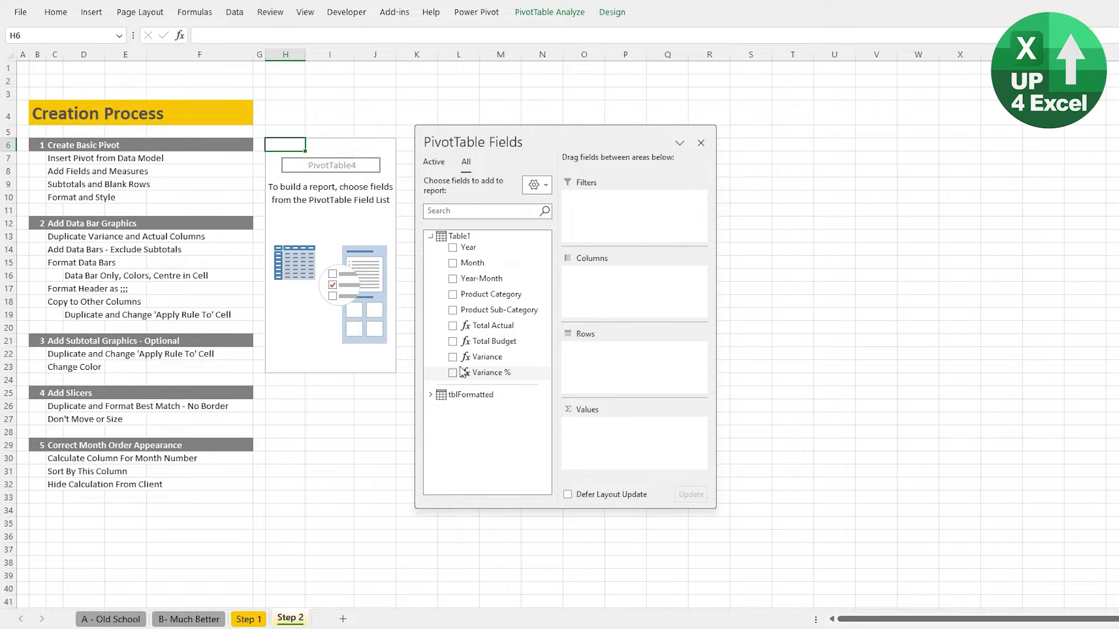
# - Add Product Category and, beneath it, Product Sub-Category as the pivot table's row fields
pyautogui.moveTo(483, 294); pyautogui.dragTo(606, 358)
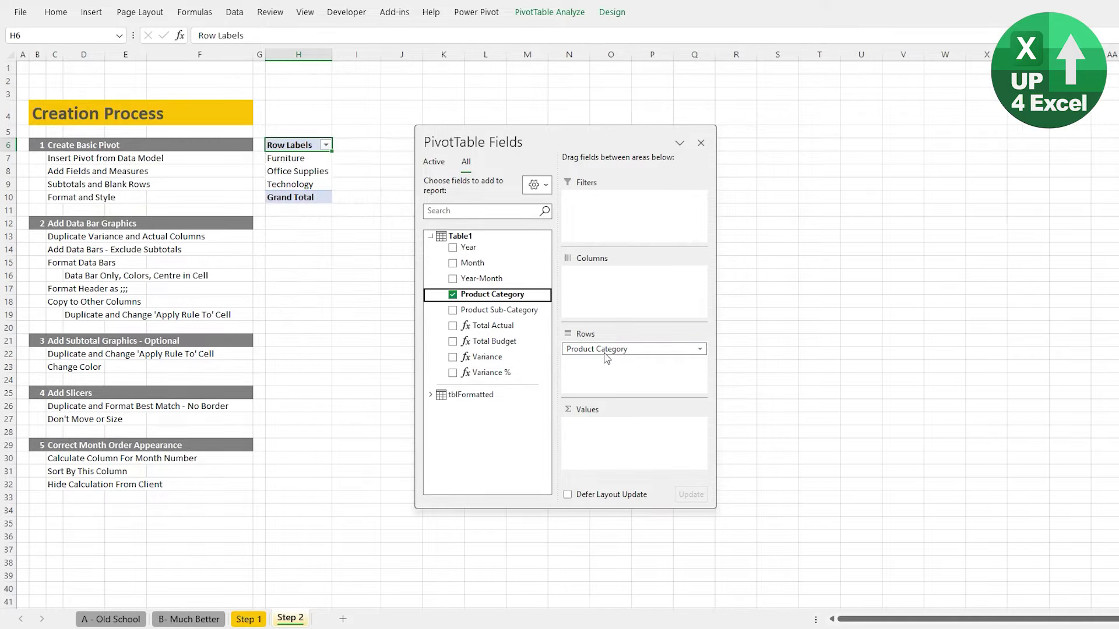
pyautogui.moveTo(506, 310); pyautogui.dragTo(621, 371)
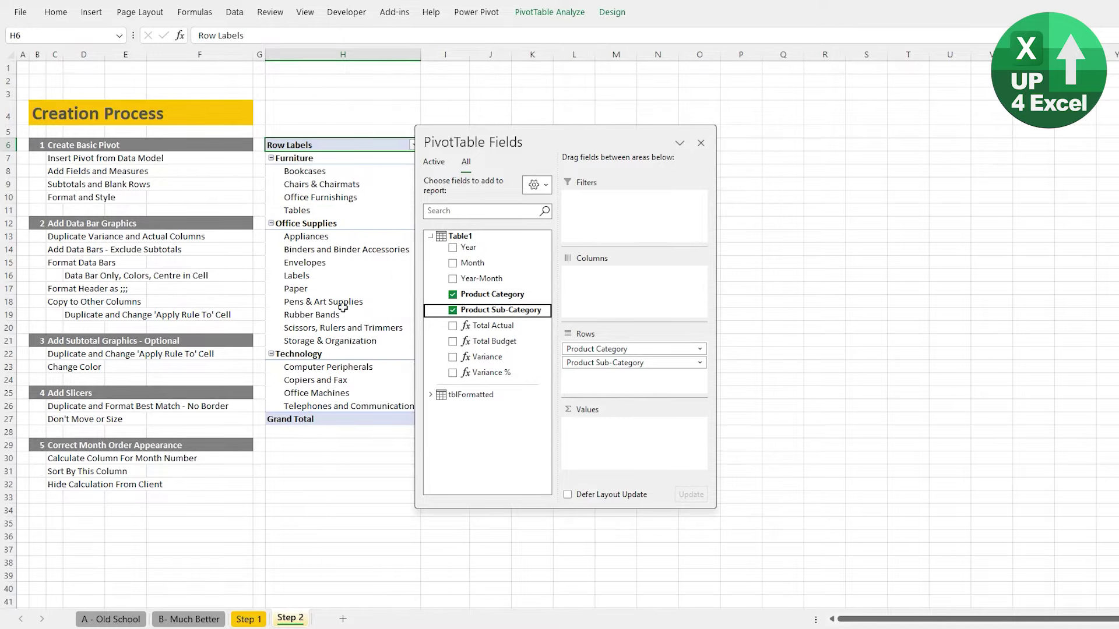
pyautogui.moveTo(485, 146); pyautogui.dragTo(540, 133)
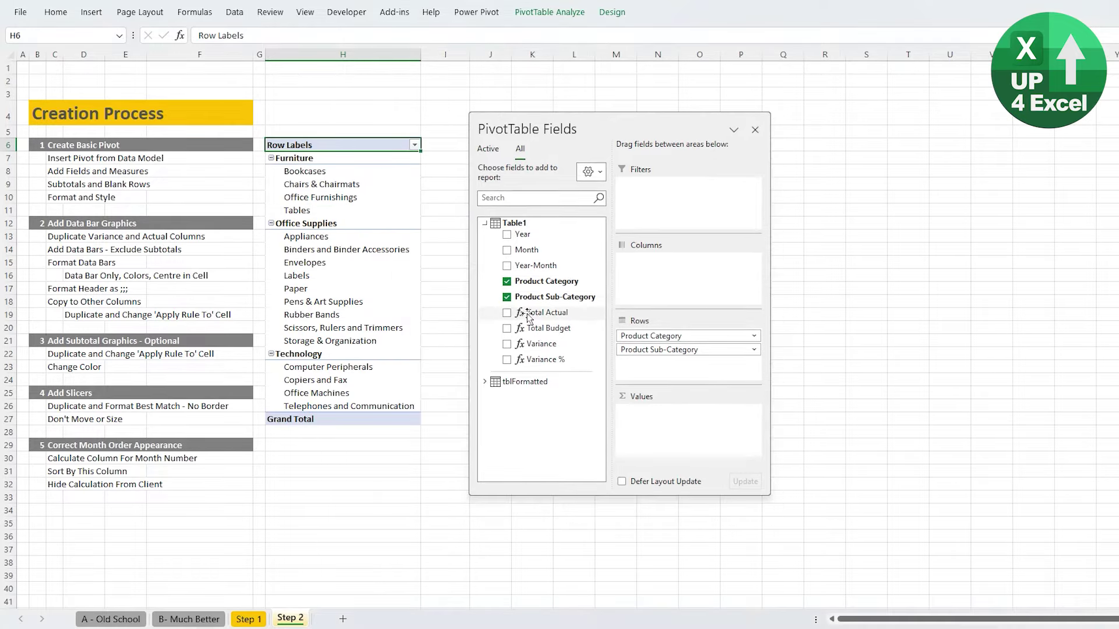
# - Add the Total Actual, Total Budget, Variance and Variance % measures as the pivot table's values
pyautogui.click(507, 312)
pyautogui.click(507, 328)
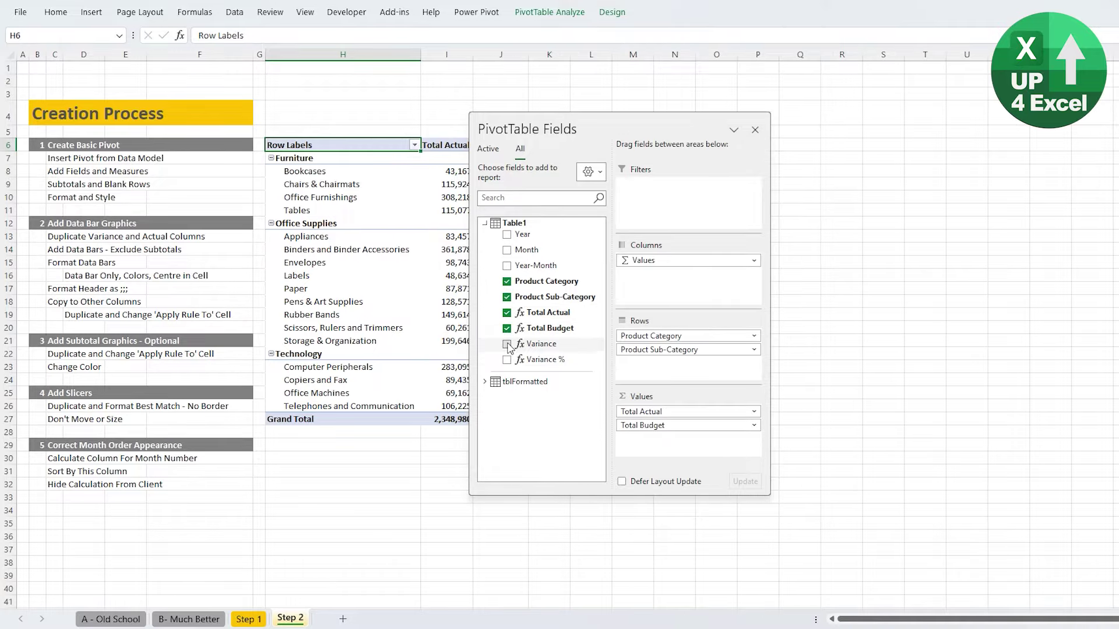
pyautogui.click(506, 344)
pyautogui.click(506, 361)
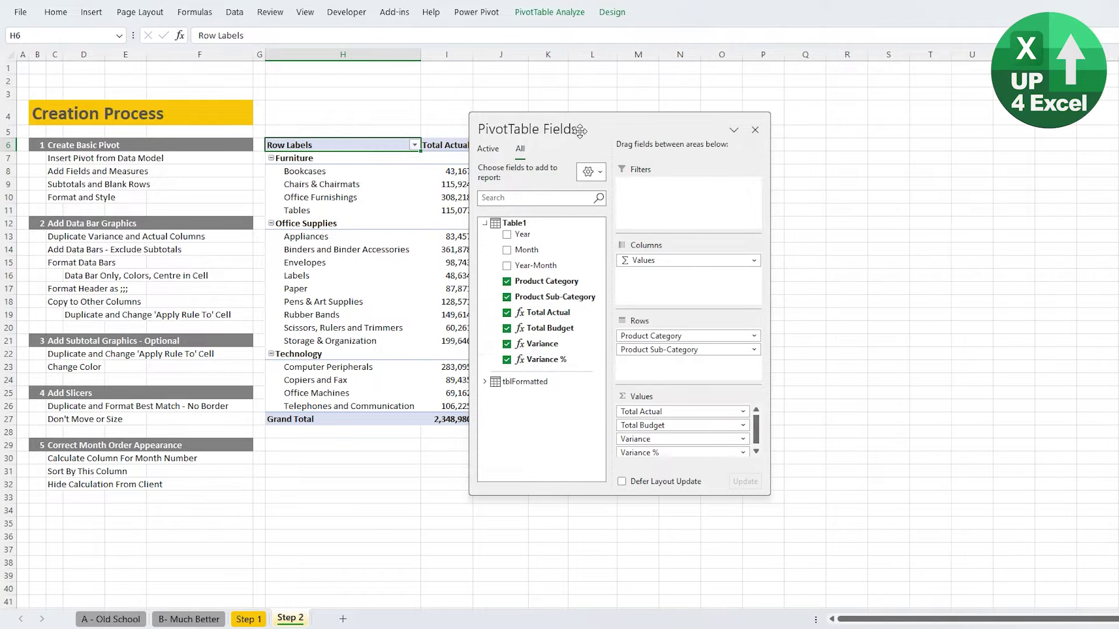
pyautogui.moveTo(579, 131); pyautogui.dragTo(328, 237)
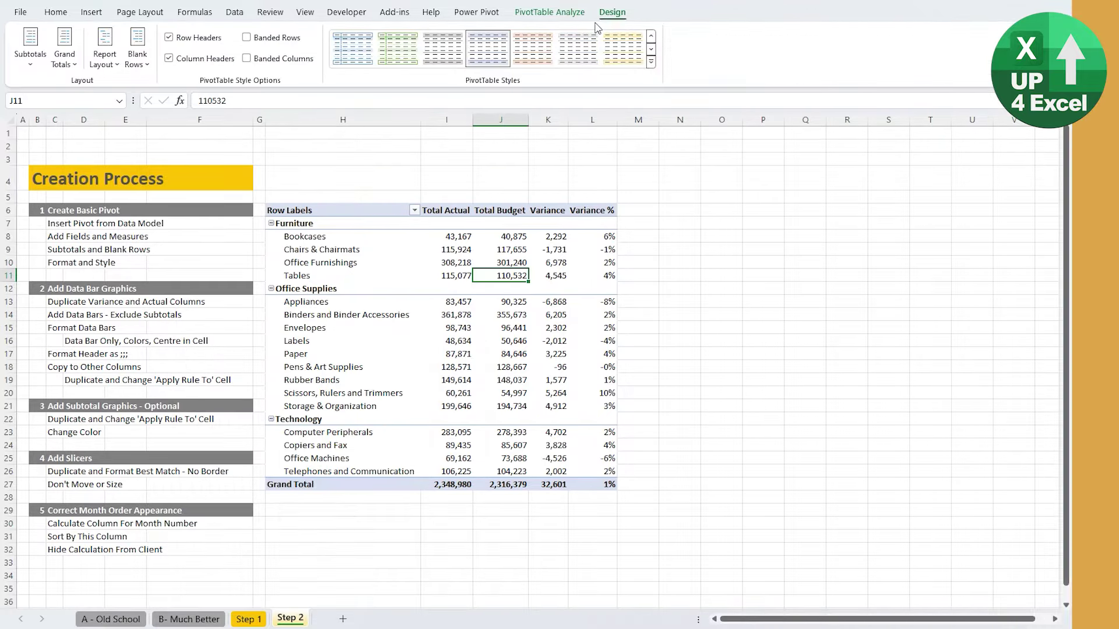
# - Apply the grey Medium style with shaded category rows to the pivot table and turn off the sheet's gridlines
pyautogui.click(651, 61)
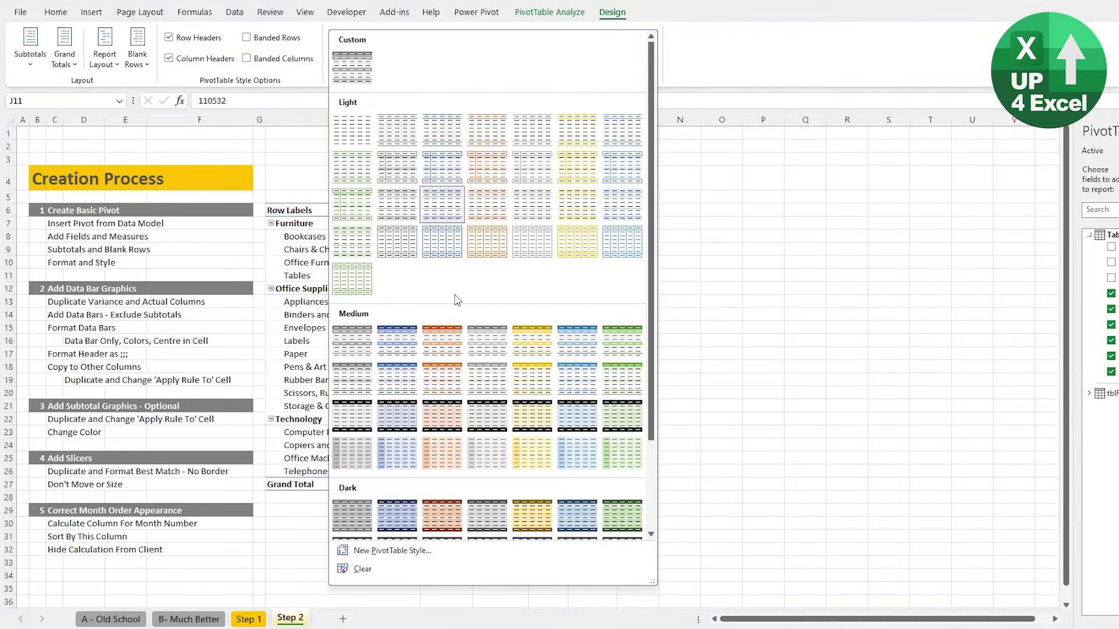
pyautogui.click(351, 344)
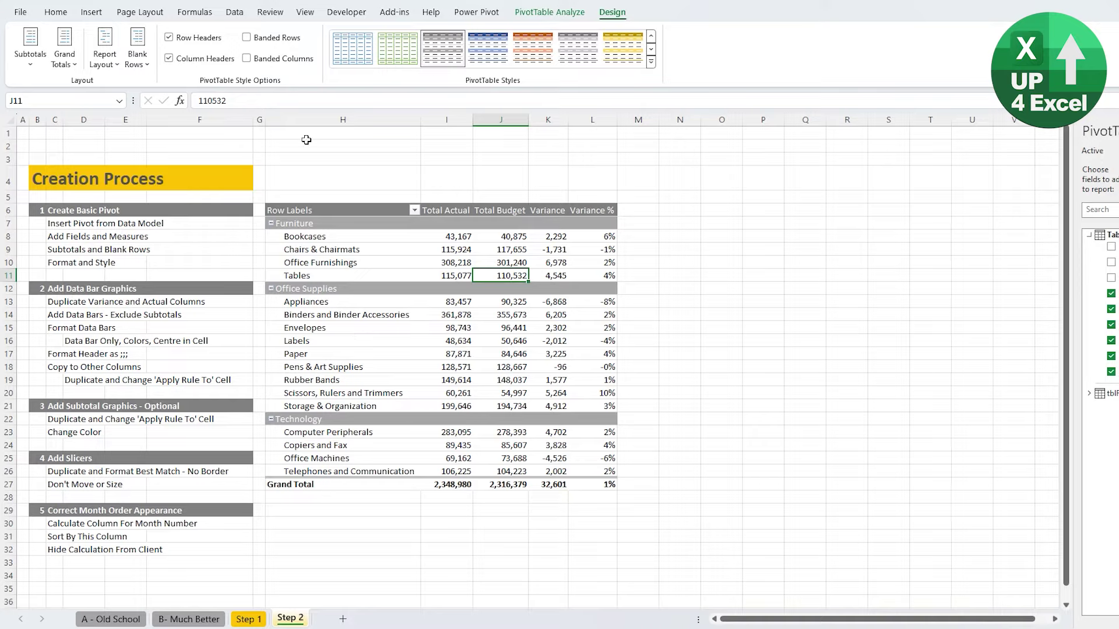
pyautogui.click(302, 17)
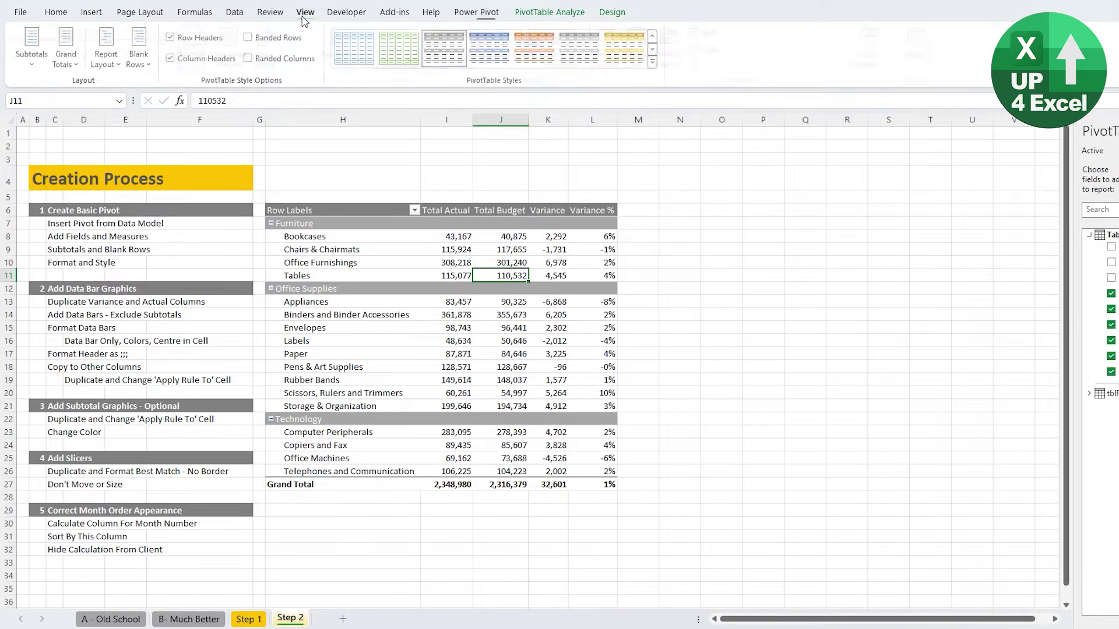
pyautogui.click(377, 50)
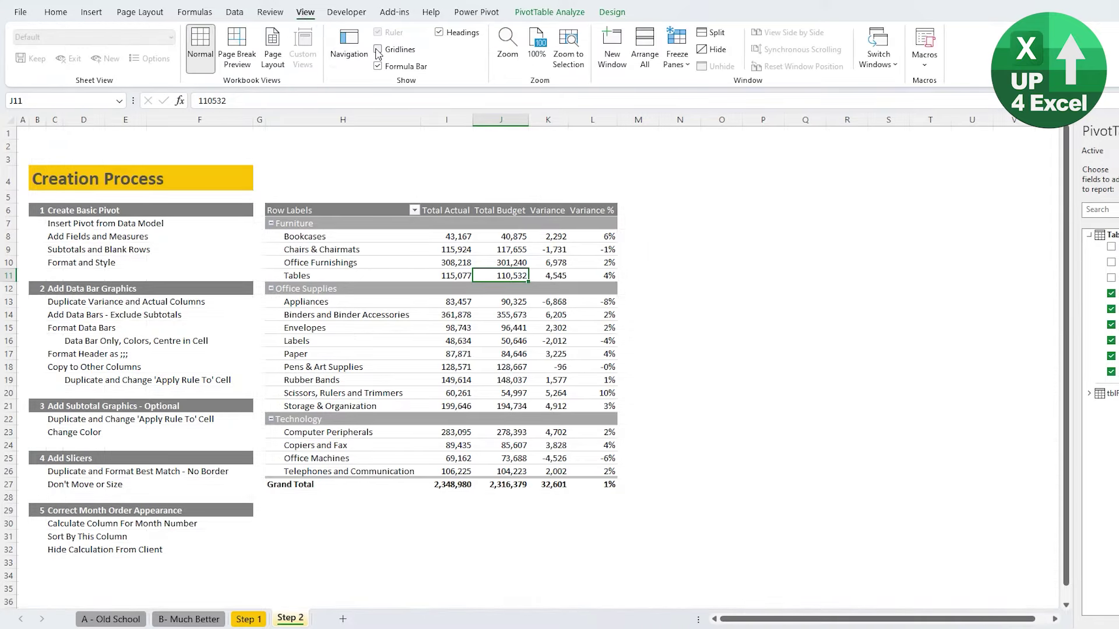
# - Show all subtotals at the bottom of each group and insert a blank line after each item in the pivot table
pyautogui.click(619, 22)
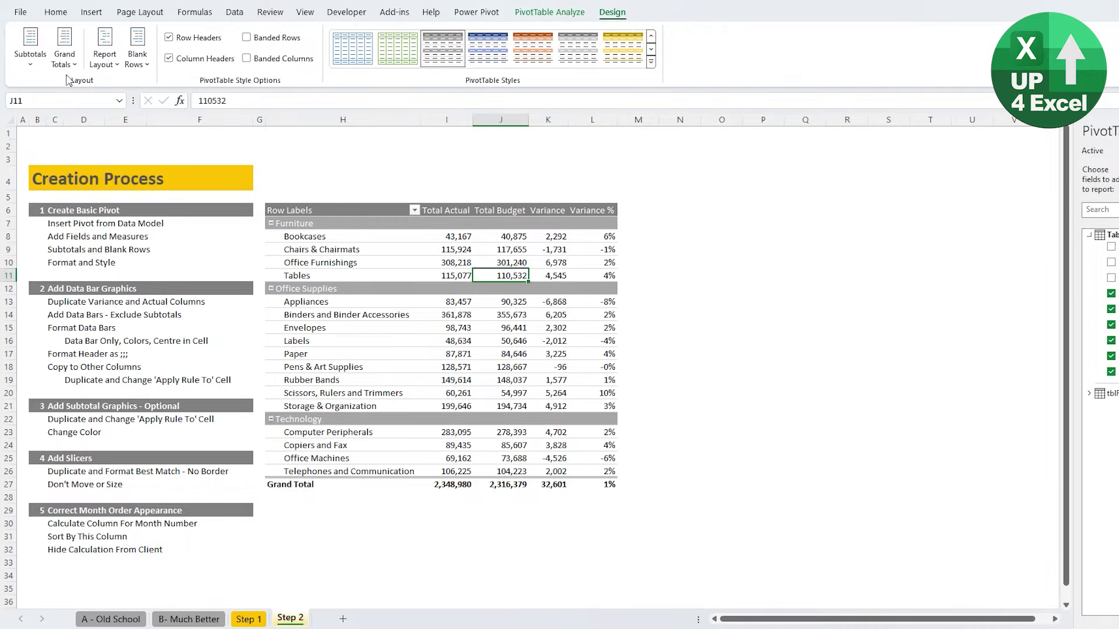
pyautogui.click(29, 63)
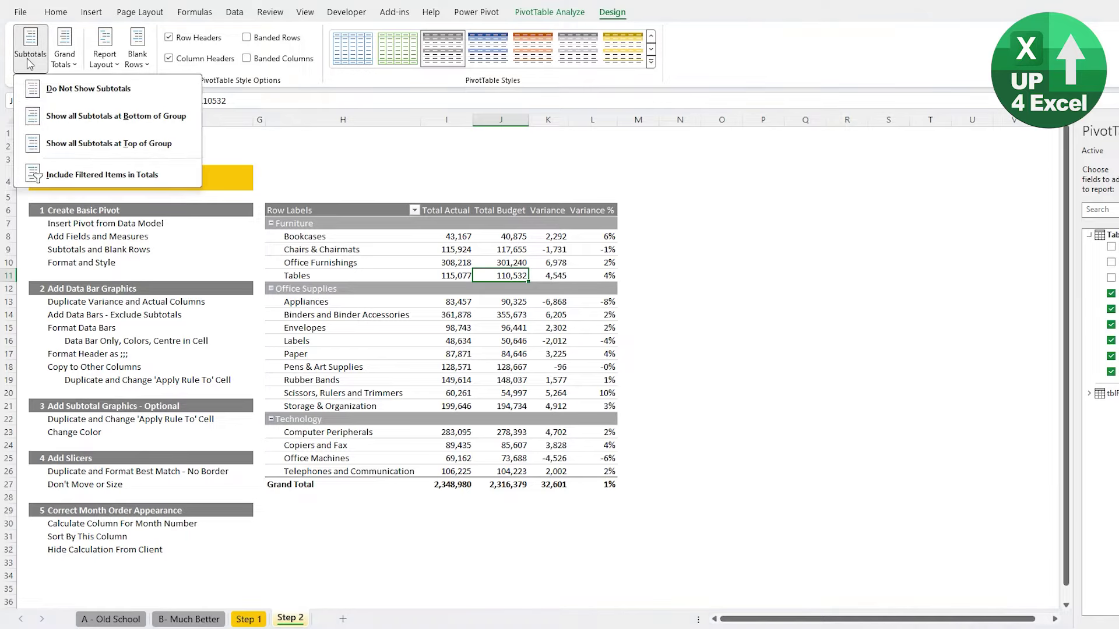
pyautogui.click(74, 119)
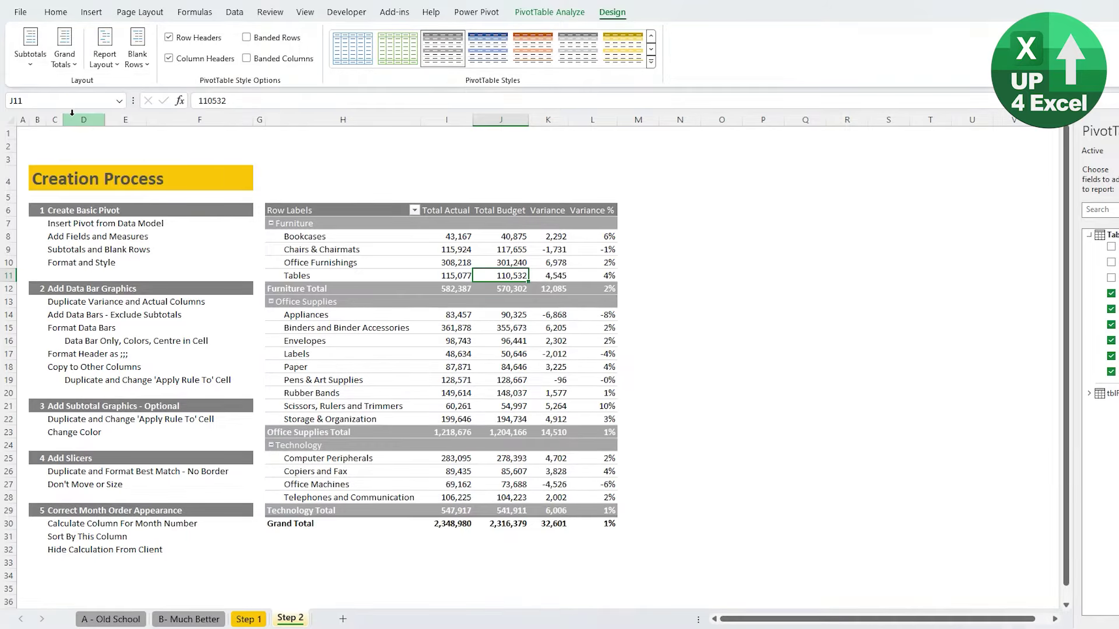
pyautogui.click(143, 66)
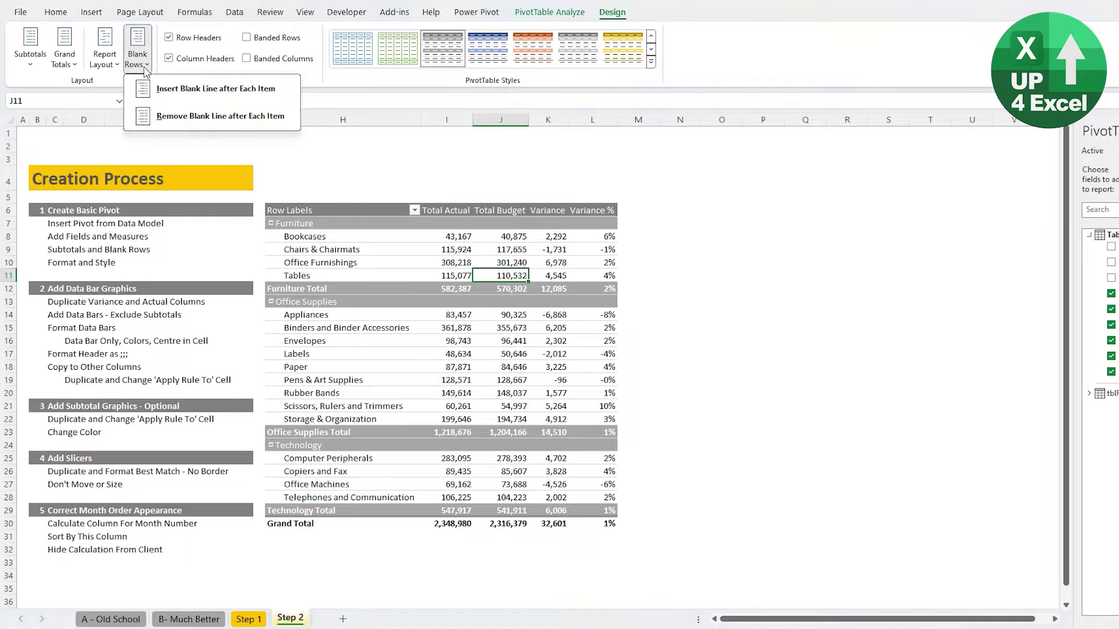
pyautogui.click(198, 89)
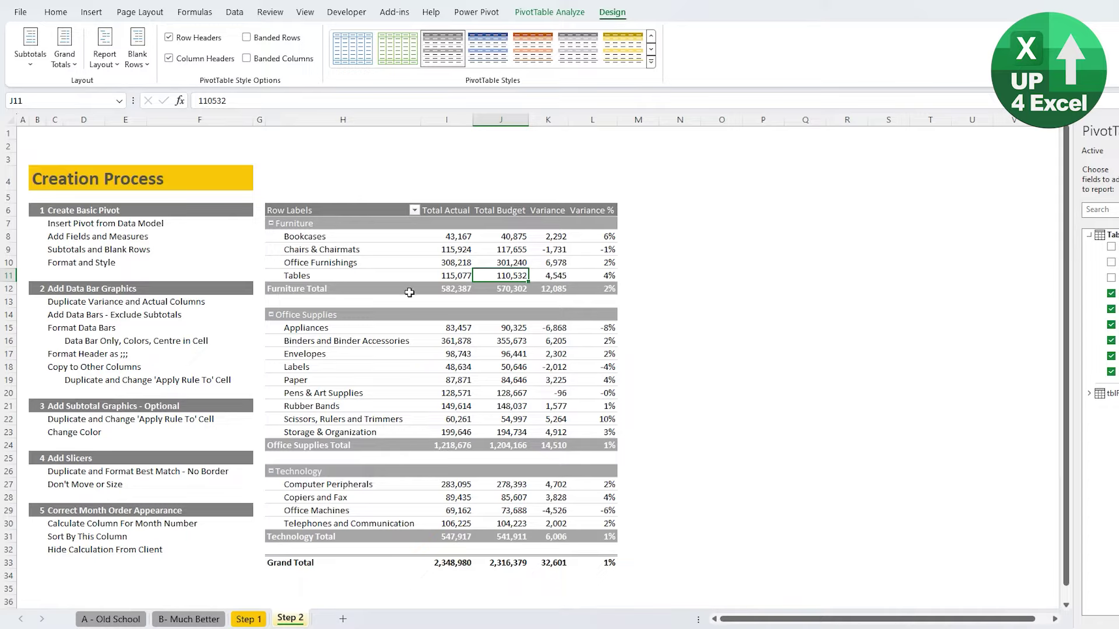
# - Add the Variance measure to the pivot values a second time, between Variance and Variance %, and dock the field list
pyautogui.click(550, 12)
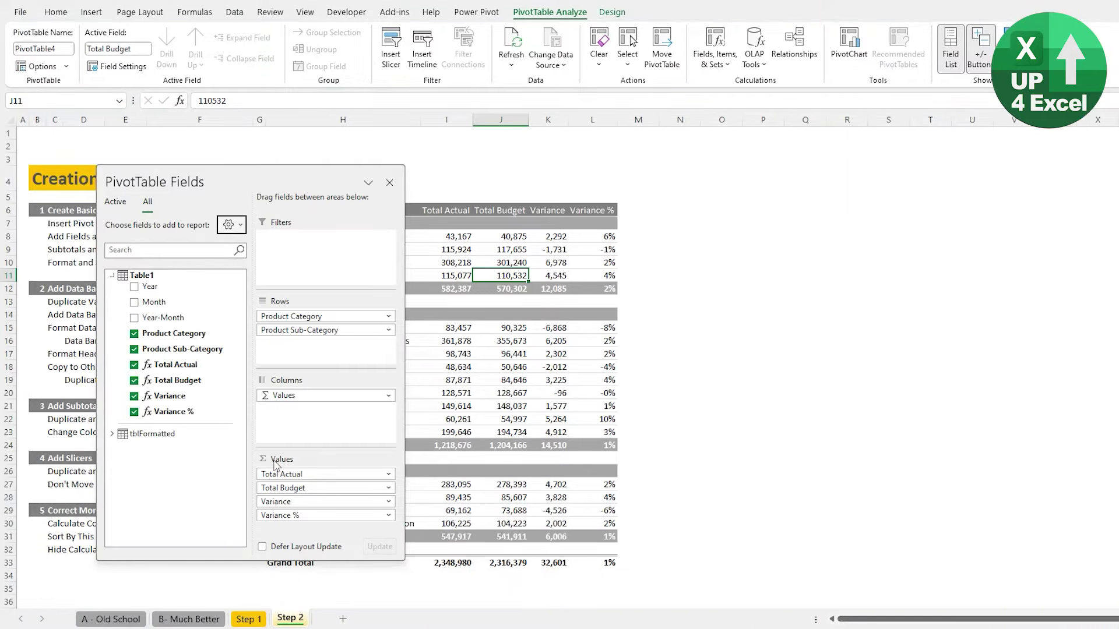
pyautogui.moveTo(169, 396); pyautogui.dragTo(328, 512)
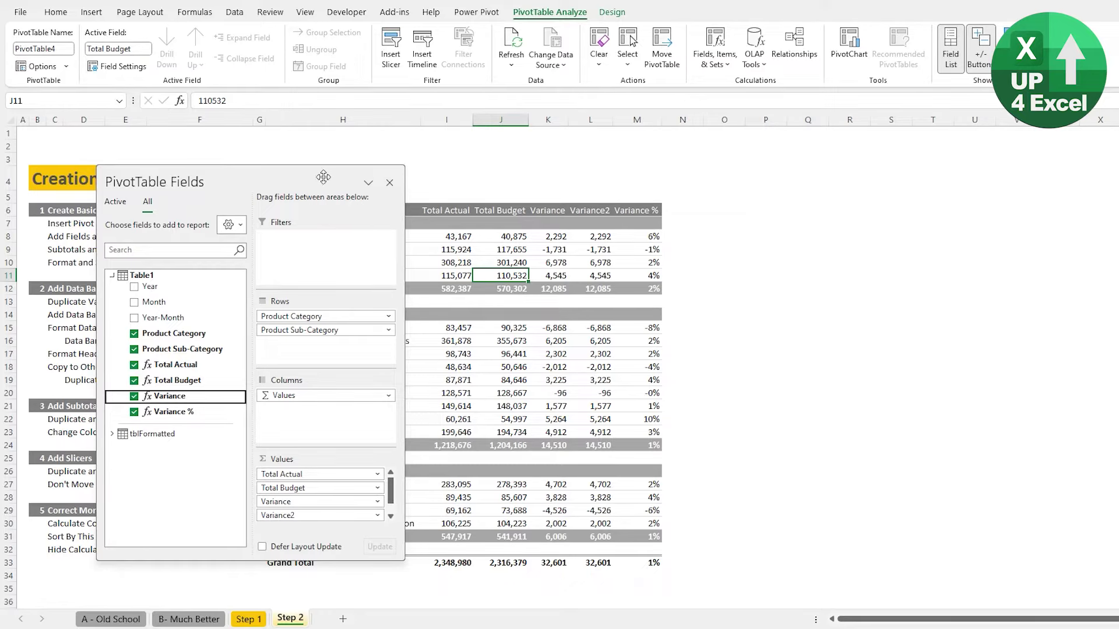
pyautogui.moveTo(323, 176); pyautogui.dragTo(628, 187)
pyautogui.doubleClick(628, 188)
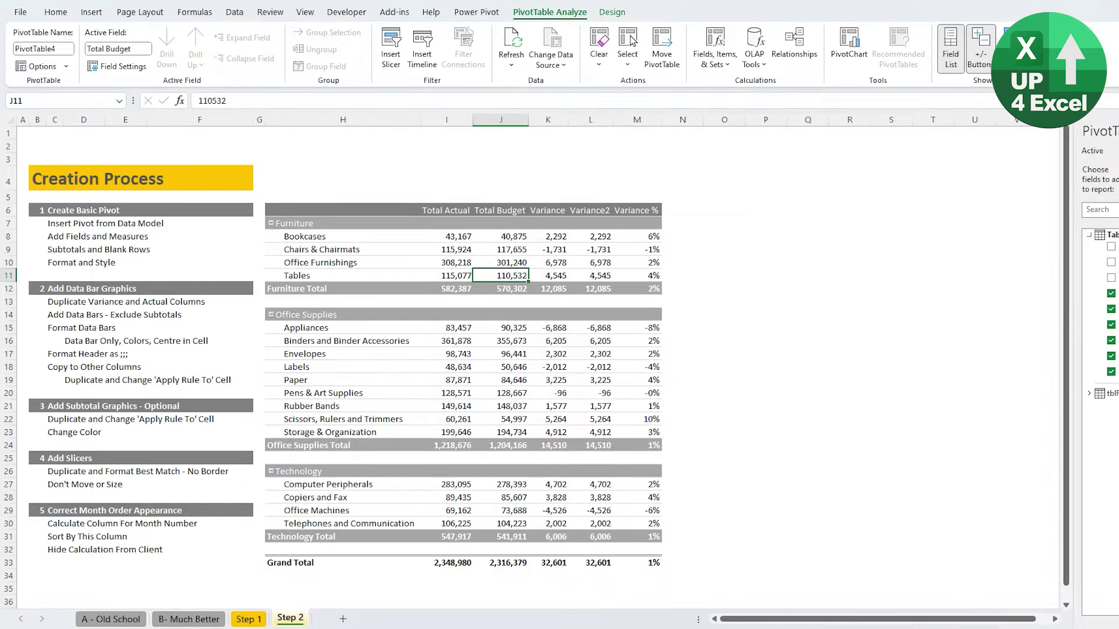
# - Apply a solid-fill green data bar to the Bookcases value in the Variance2 column
pyautogui.click(590, 249)
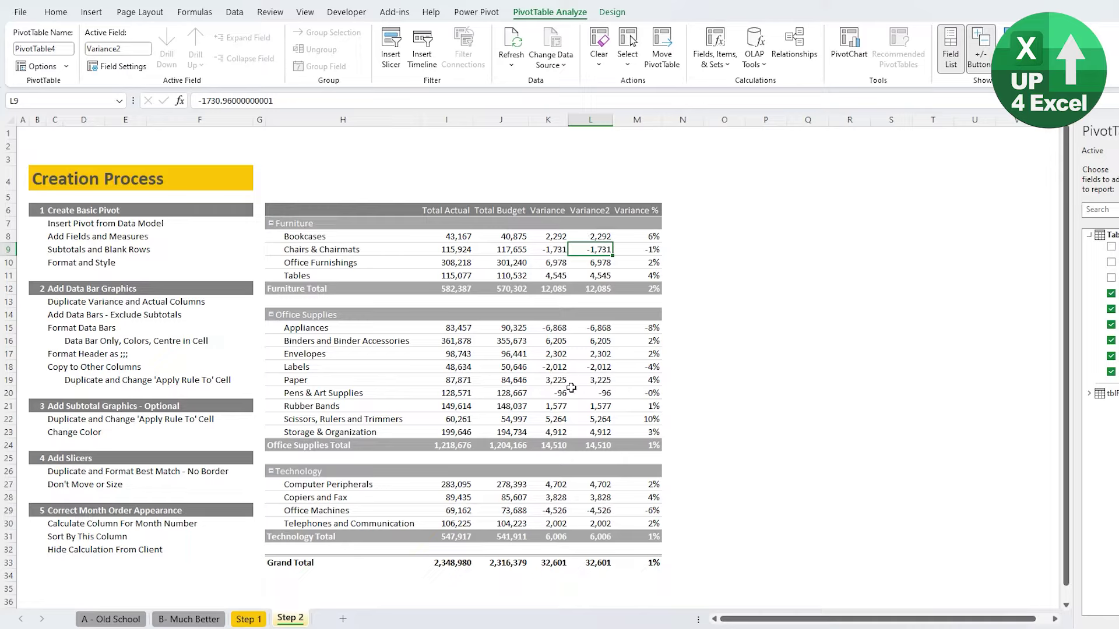
pyautogui.click(596, 240)
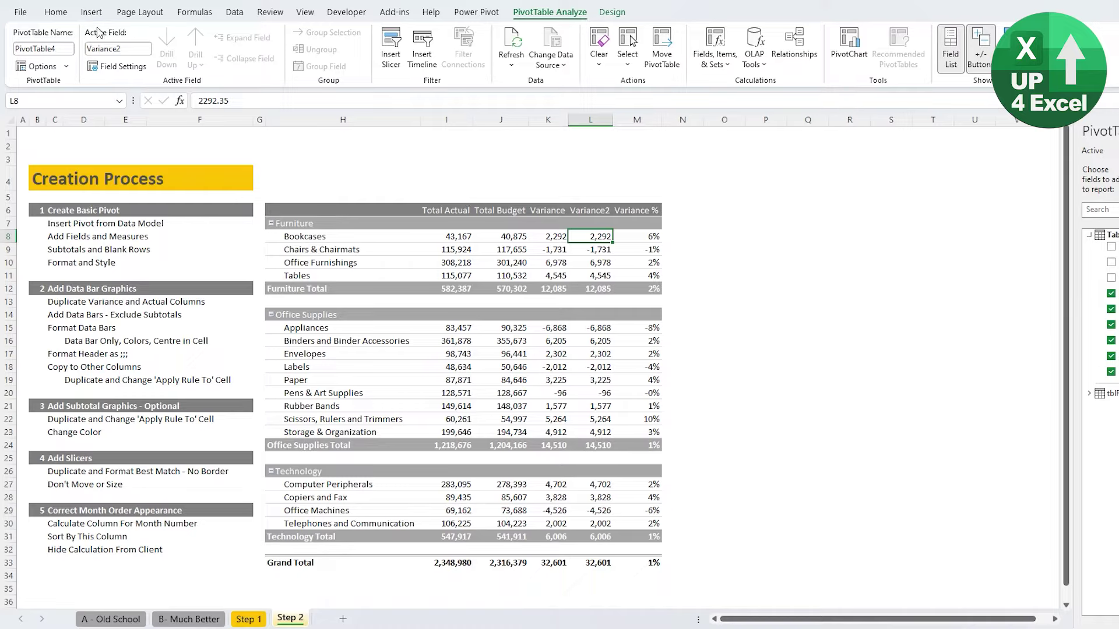
pyautogui.click(58, 13)
pyautogui.click(611, 64)
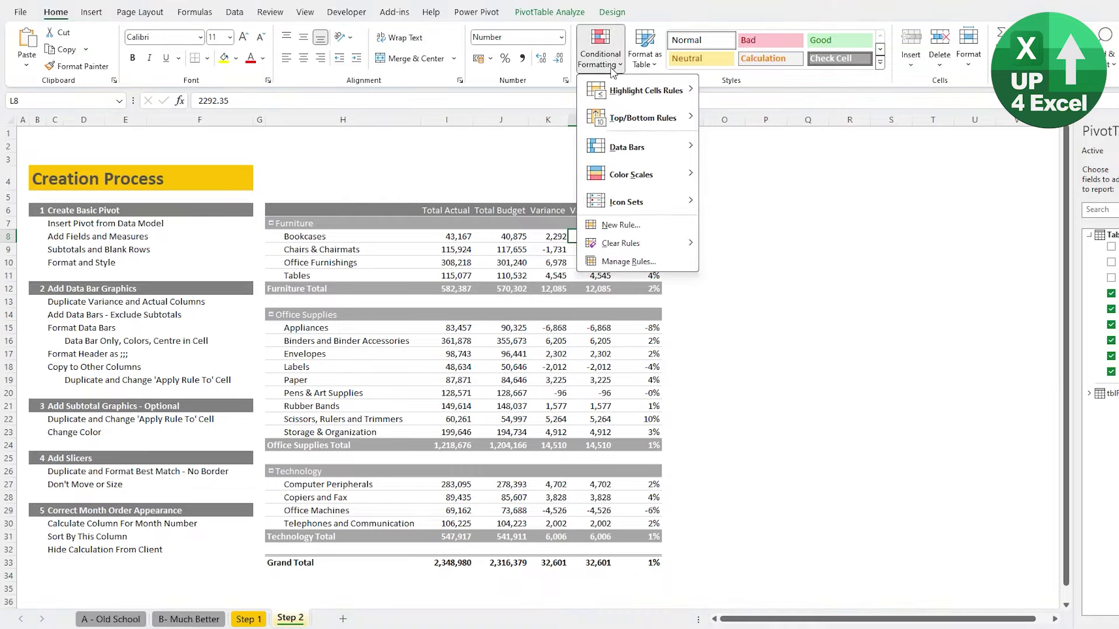
pyautogui.moveTo(641, 150)
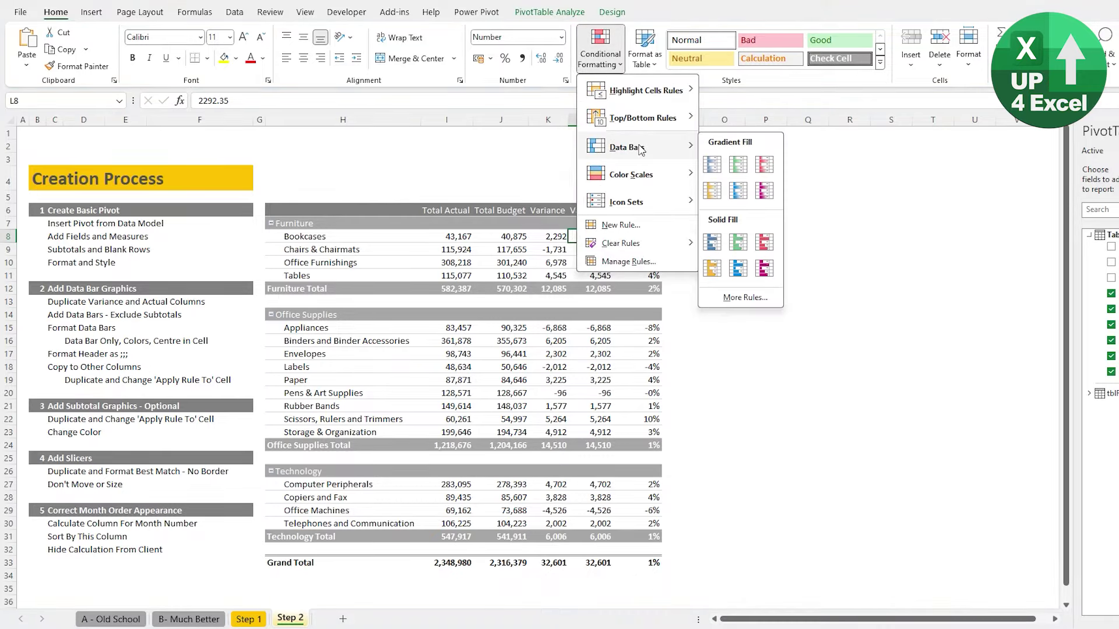
pyautogui.click(738, 246)
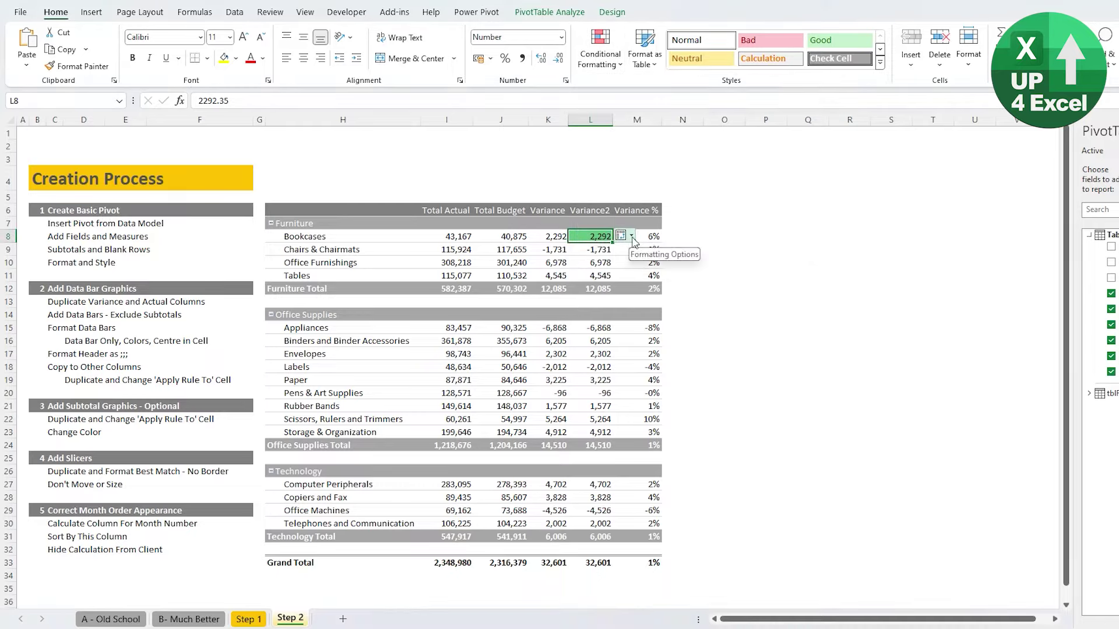
# - Try the data bar rule on all Variance2 values, and finally restrict it to the Variance2 values for "Product Sub-Category"
pyautogui.click(600, 47)
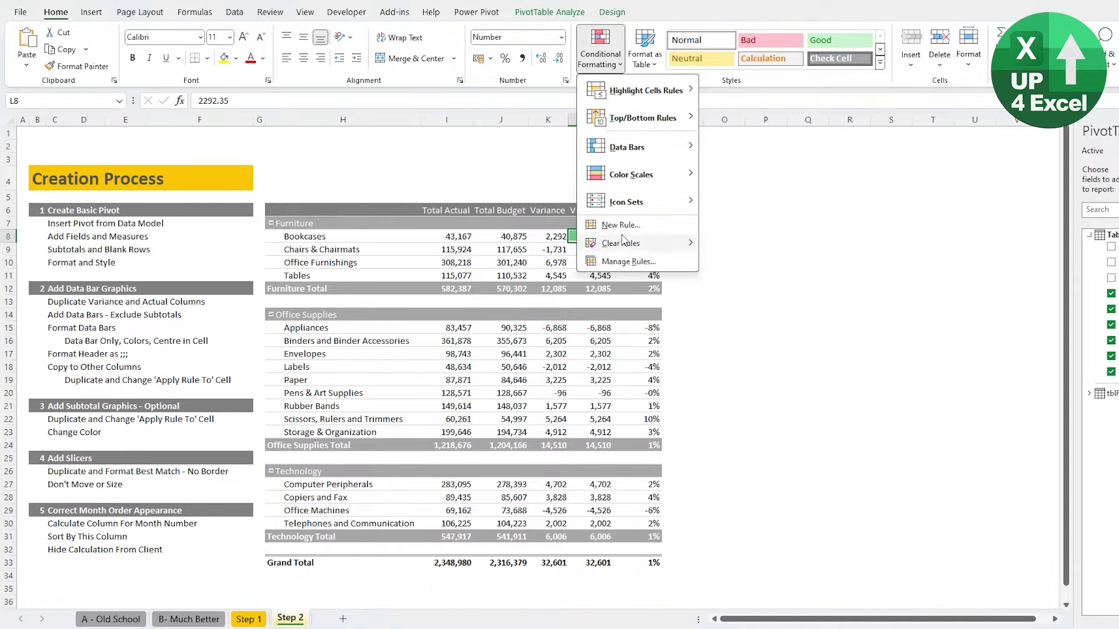
pyautogui.press('Escape')
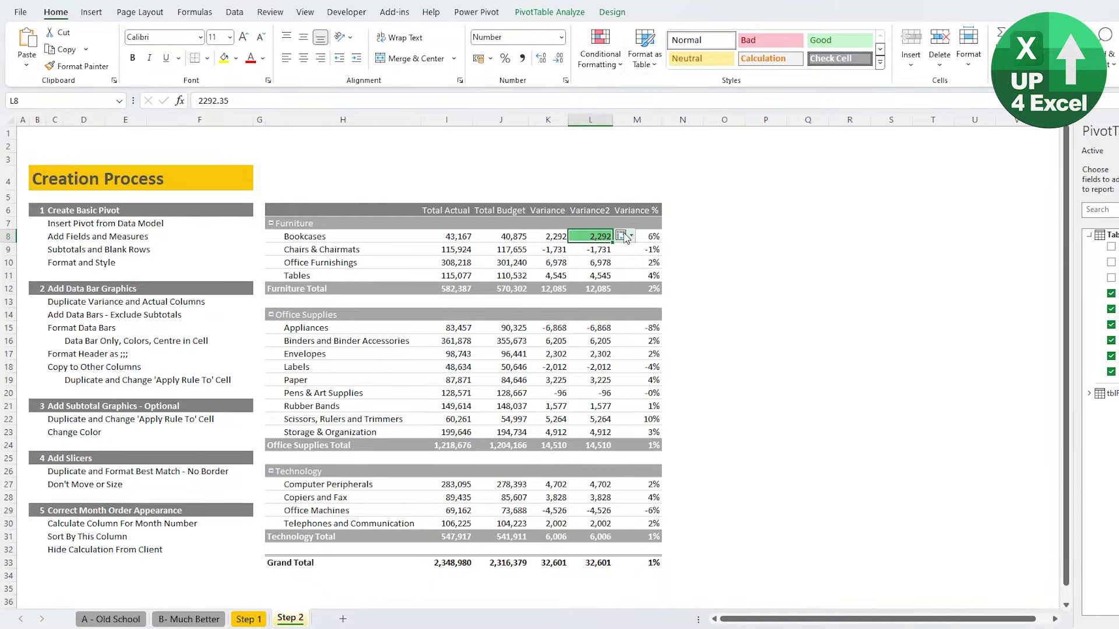
pyautogui.click(631, 236)
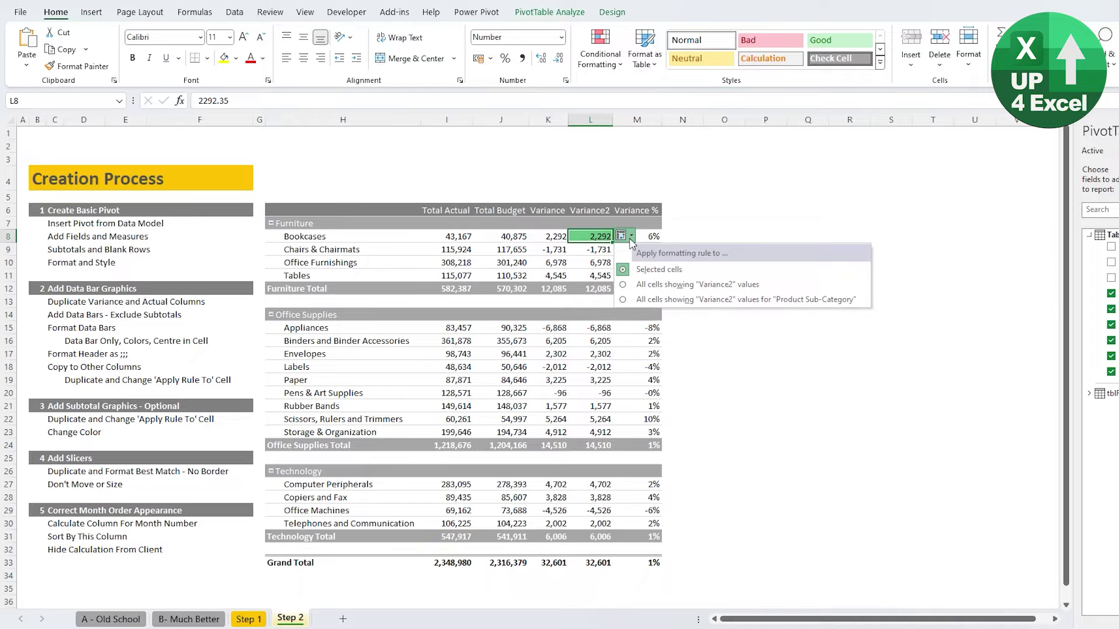
pyautogui.click(625, 285)
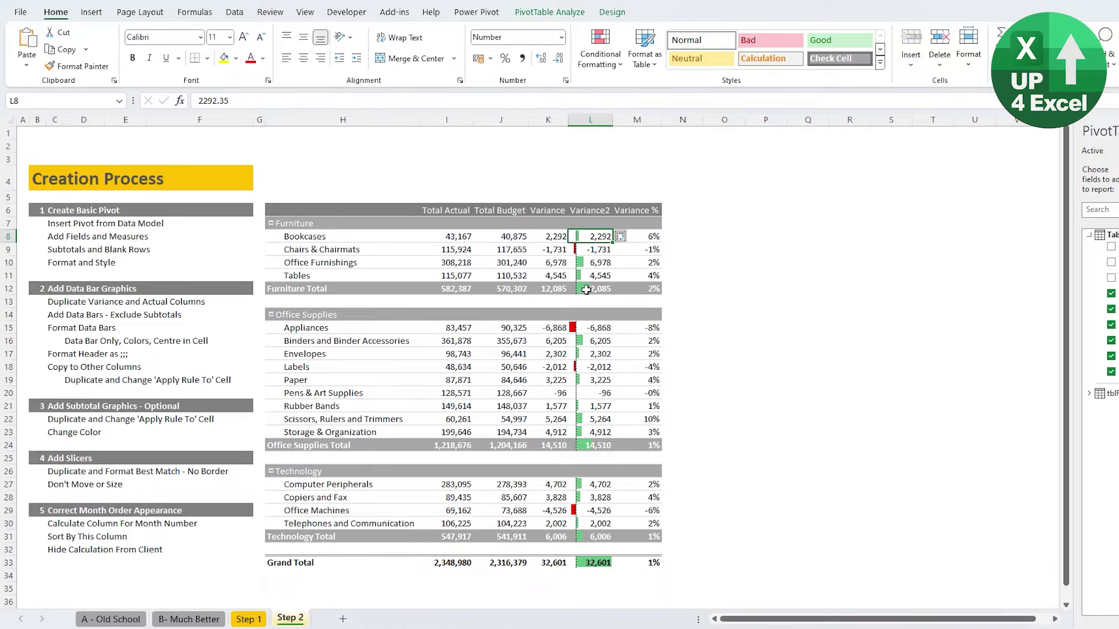
pyautogui.click(635, 236)
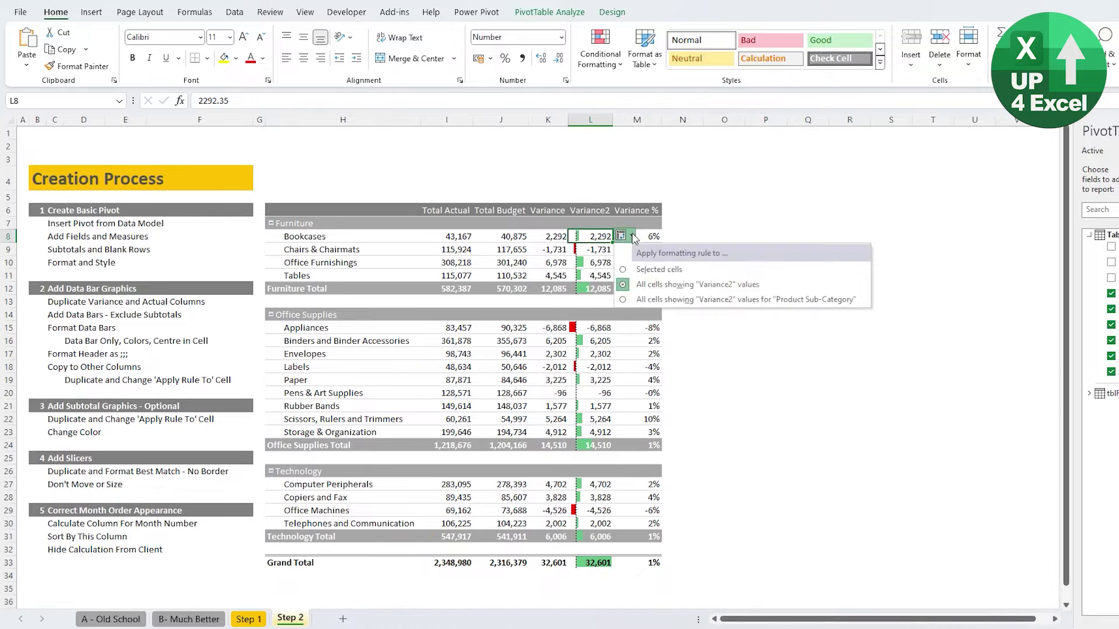
pyautogui.click(633, 300)
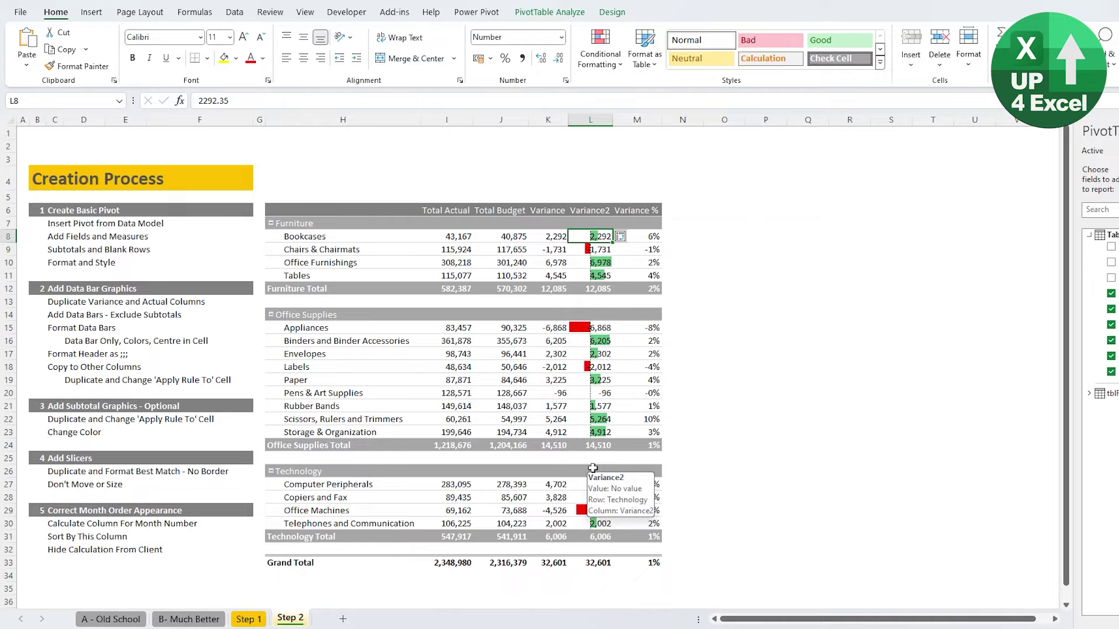
# - Edit the Variance2 data bar rule to show the bar only, with a Percentile minimum of 10 and a Percentile maximum of 90
pyautogui.click(606, 72)
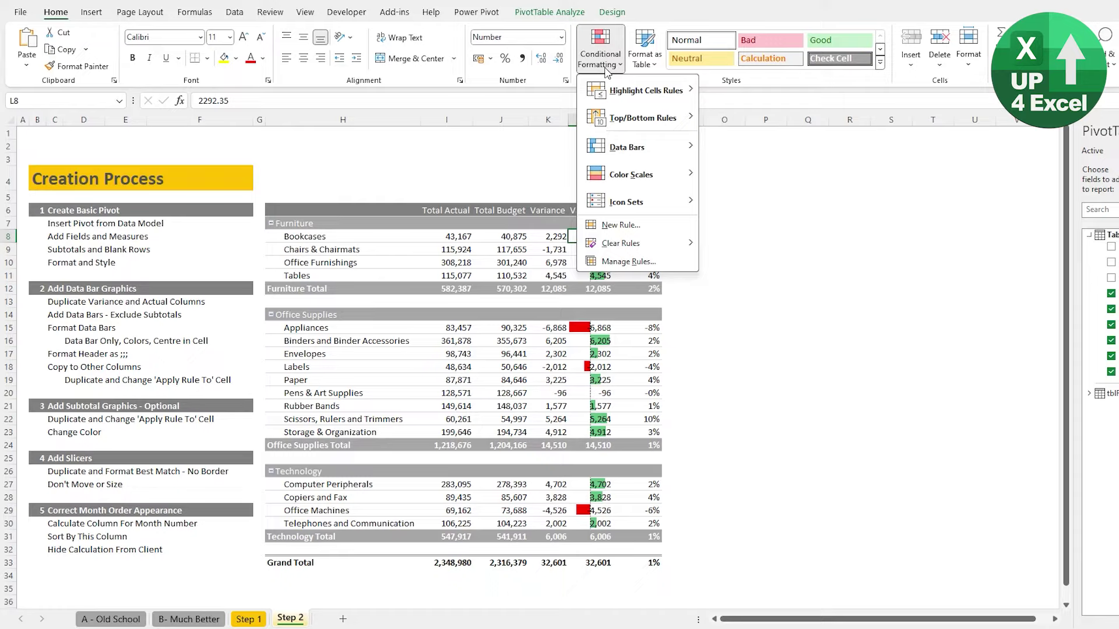
pyautogui.click(621, 263)
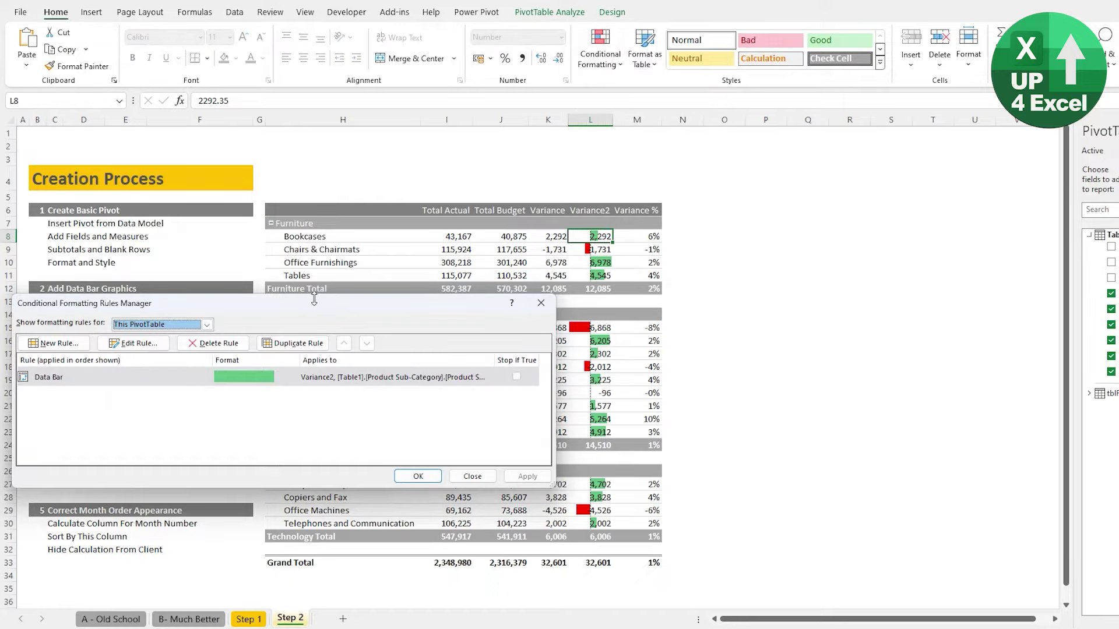
pyautogui.click(215, 387)
pyautogui.click(184, 358)
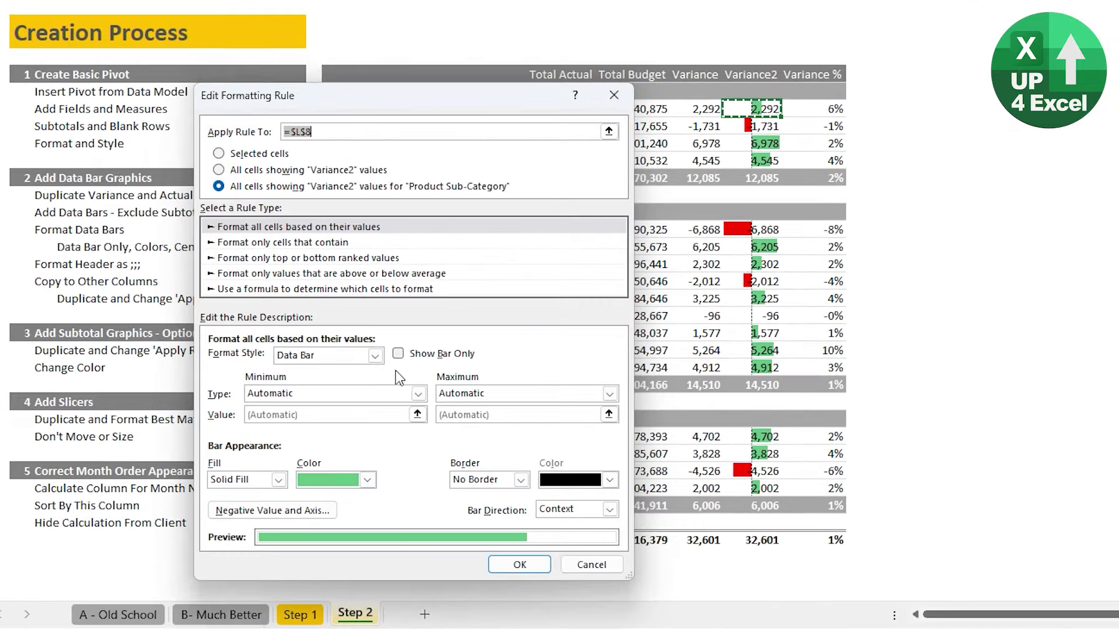
pyautogui.click(400, 355)
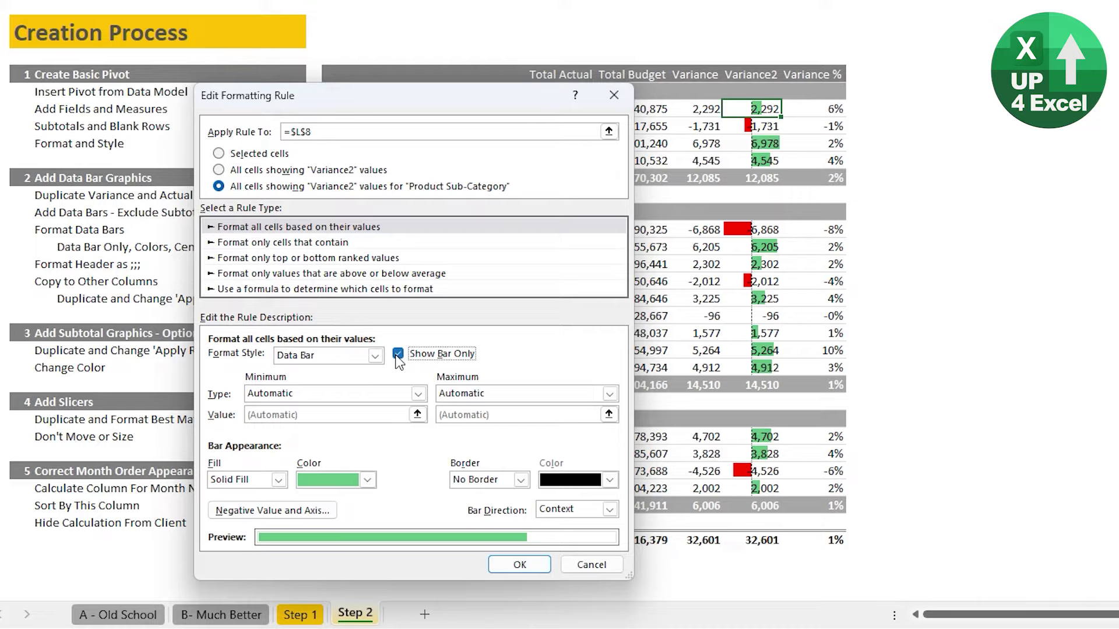
pyautogui.click(418, 394)
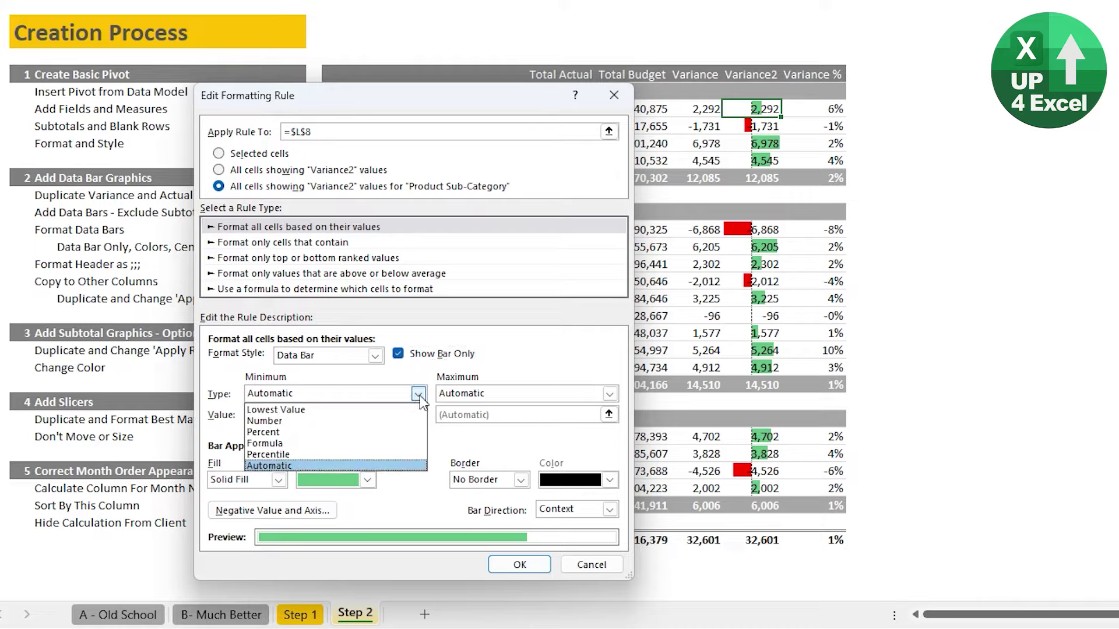
pyautogui.click(345, 454)
pyautogui.click(609, 393)
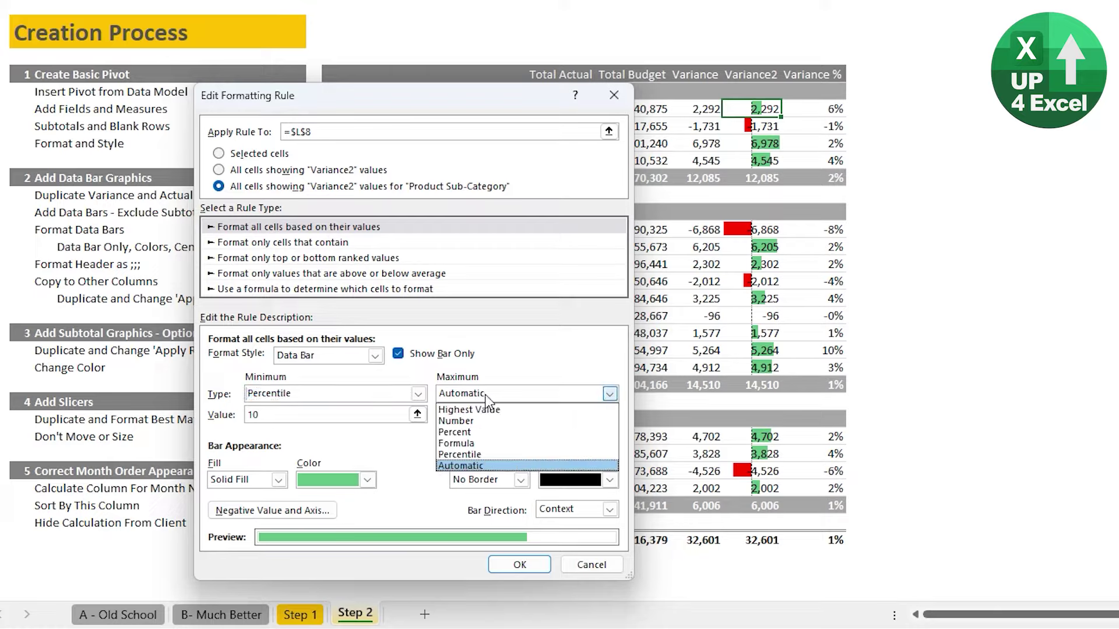
pyautogui.click(477, 455)
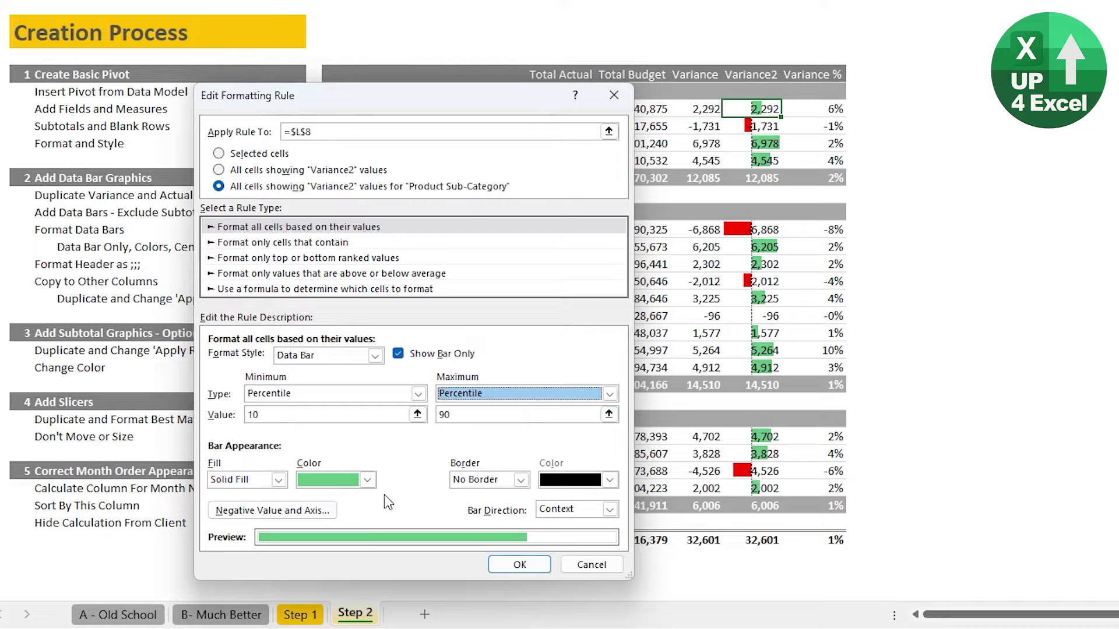
# - Set the data bar's negative fill color to standard dark red and its axis position to the cell midpoint
pyautogui.click(296, 511)
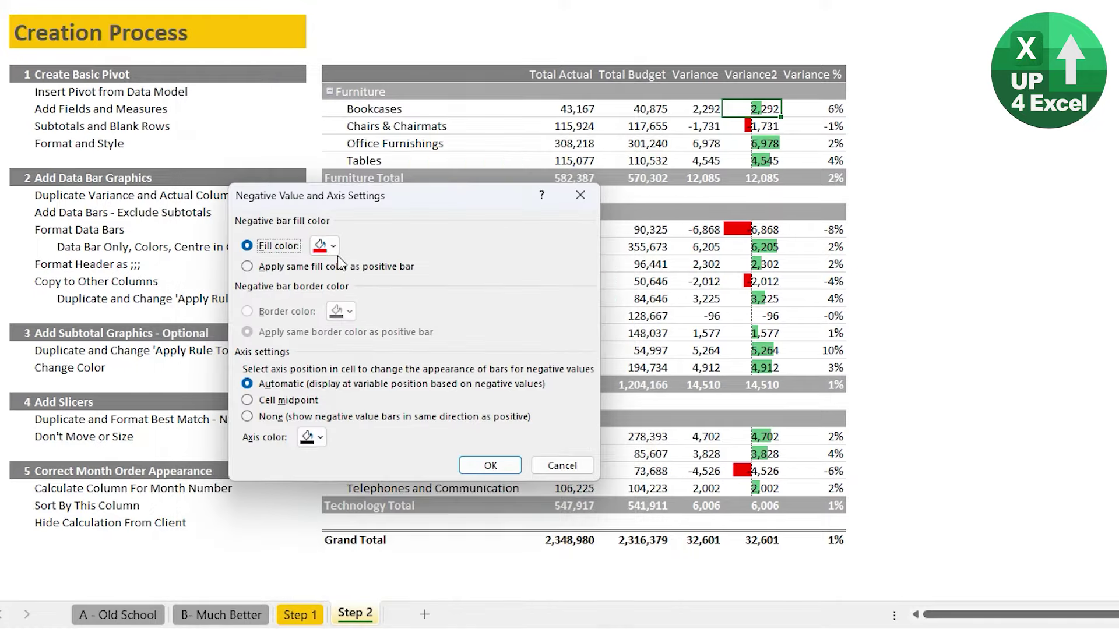
pyautogui.click(333, 247)
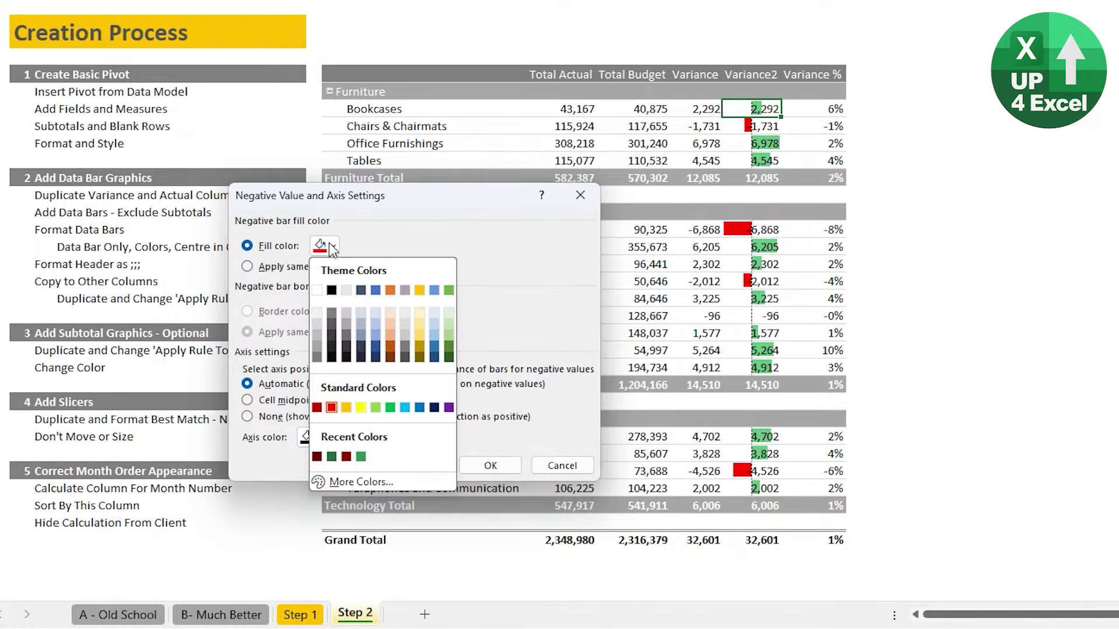
pyautogui.click(316, 407)
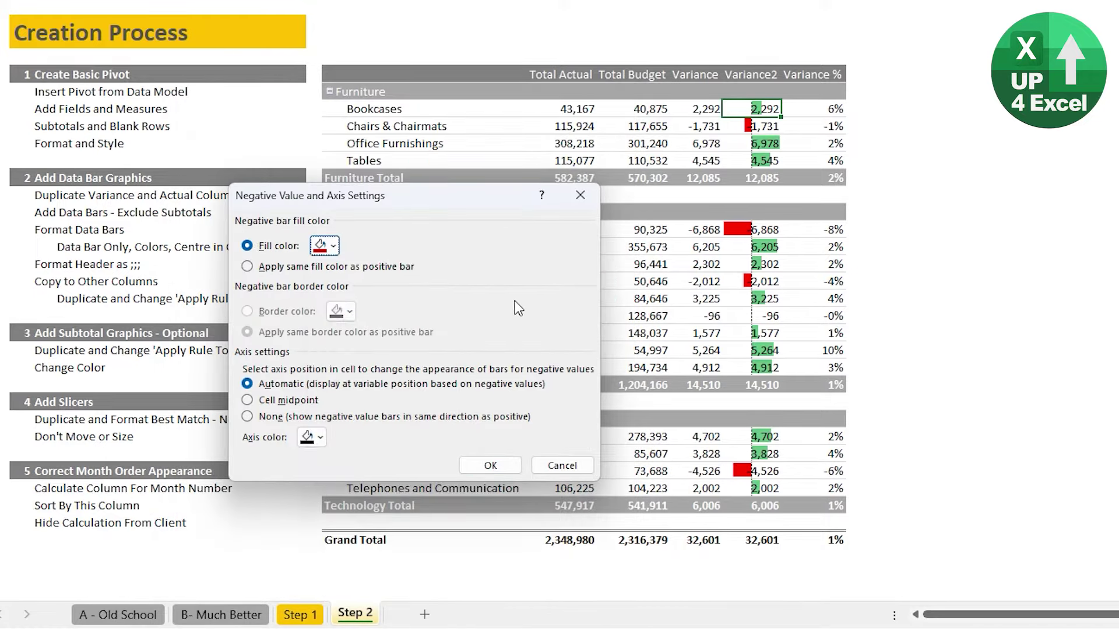
pyautogui.click(254, 401)
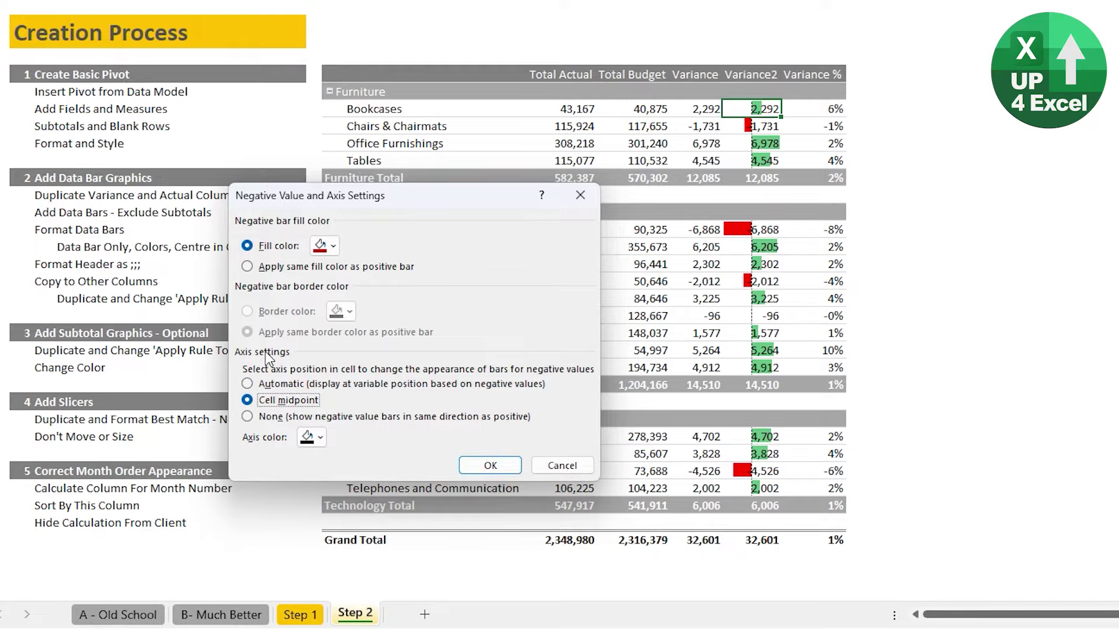
pyautogui.click(479, 463)
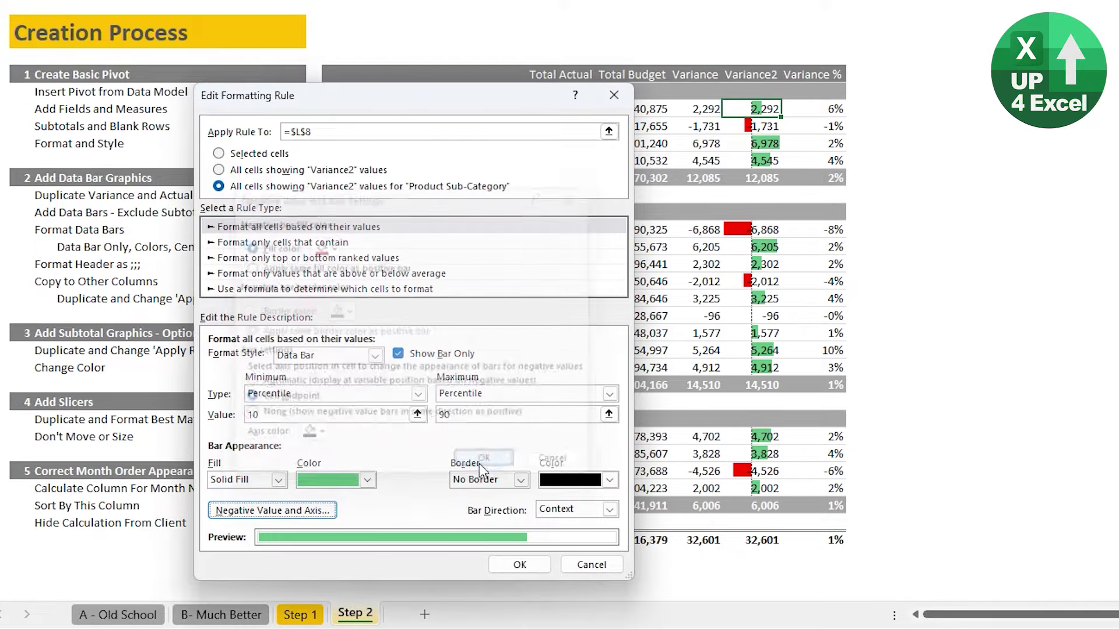
# - Confirm the edited Variance2 data bar rule and apply it to the PivotTable
pyautogui.click(524, 567)
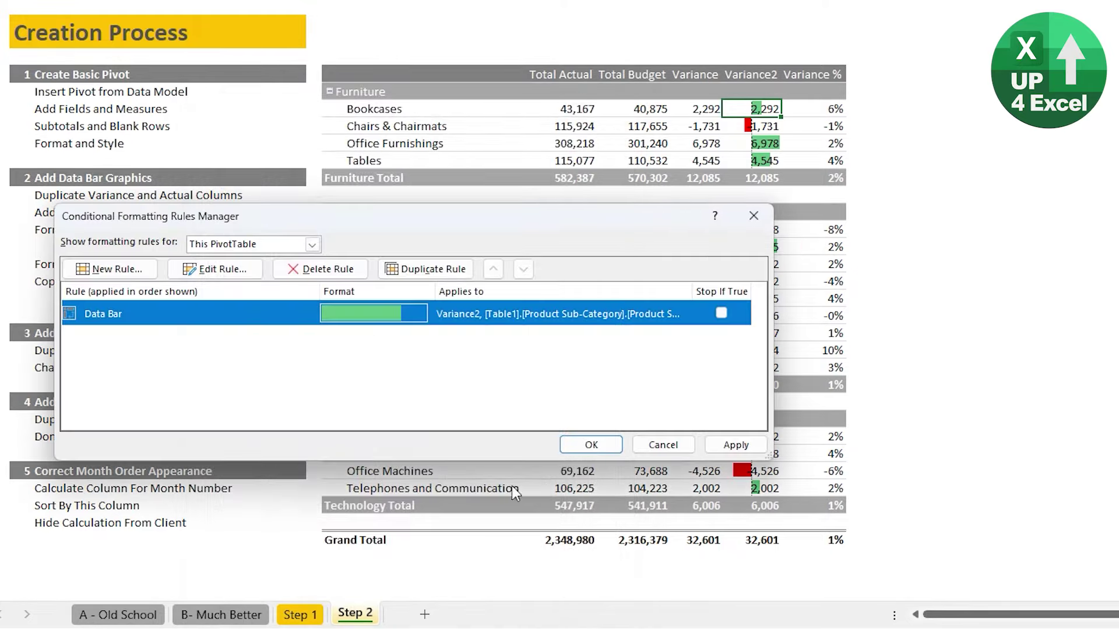
pyautogui.click(740, 445)
pyautogui.click(591, 445)
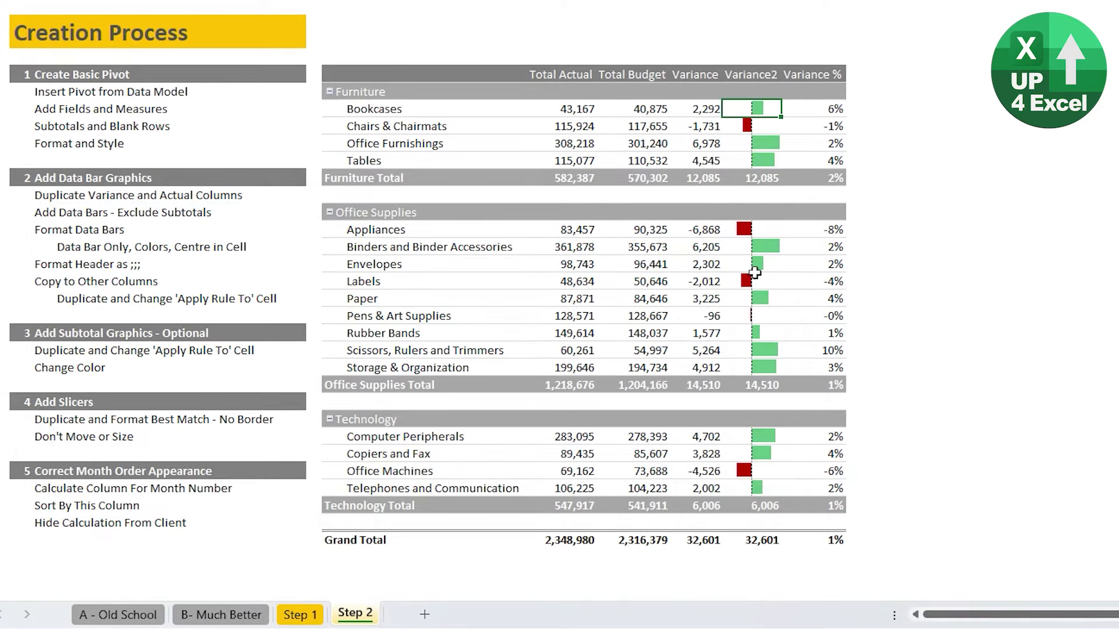
# - Try widening the Variance2 column slightly, and collapse and re-expand the Office Supplies group to test the width
pyautogui.moveTo(782, 3)
pyautogui.mouseDown()
pyautogui.moveTo(837, 3)
pyautogui.moveTo(788, 3)
pyautogui.mouseUp()
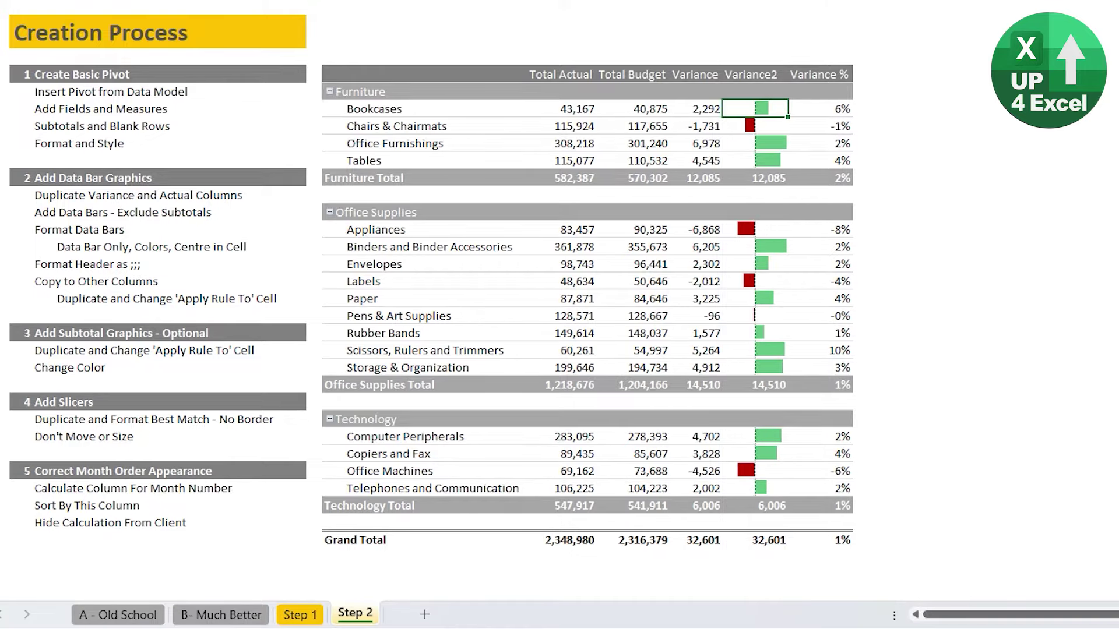
pyautogui.click(329, 212)
pyautogui.click(330, 213)
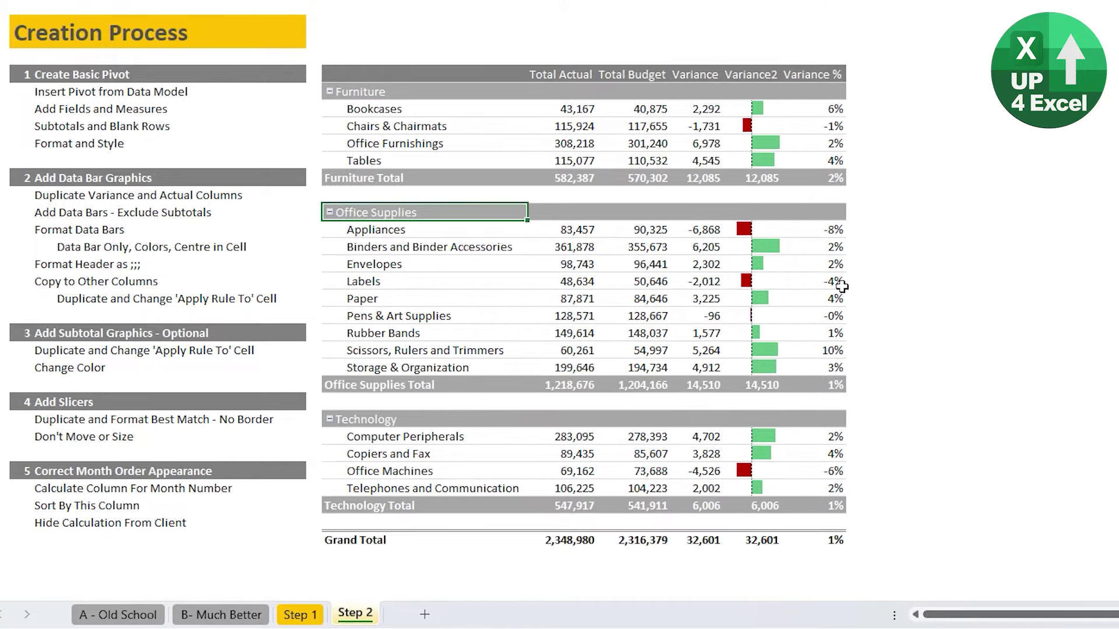
# - Hide the Variance2 header text by giving the cell the custom number format ;;;
pyautogui.click(754, 74)
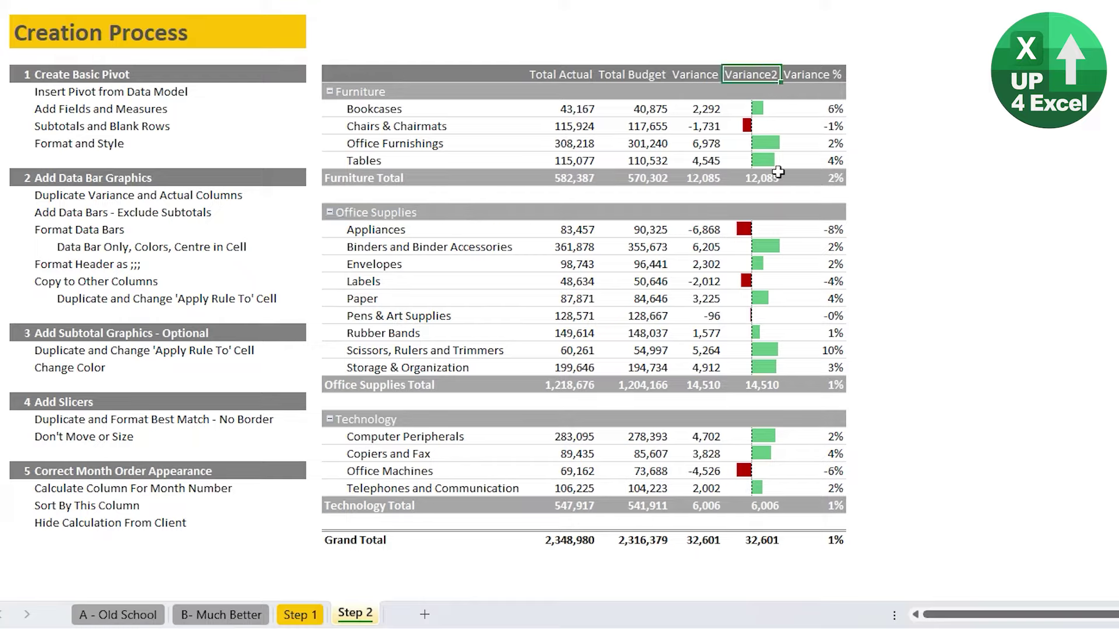
pyautogui.moveTo(777, 171)
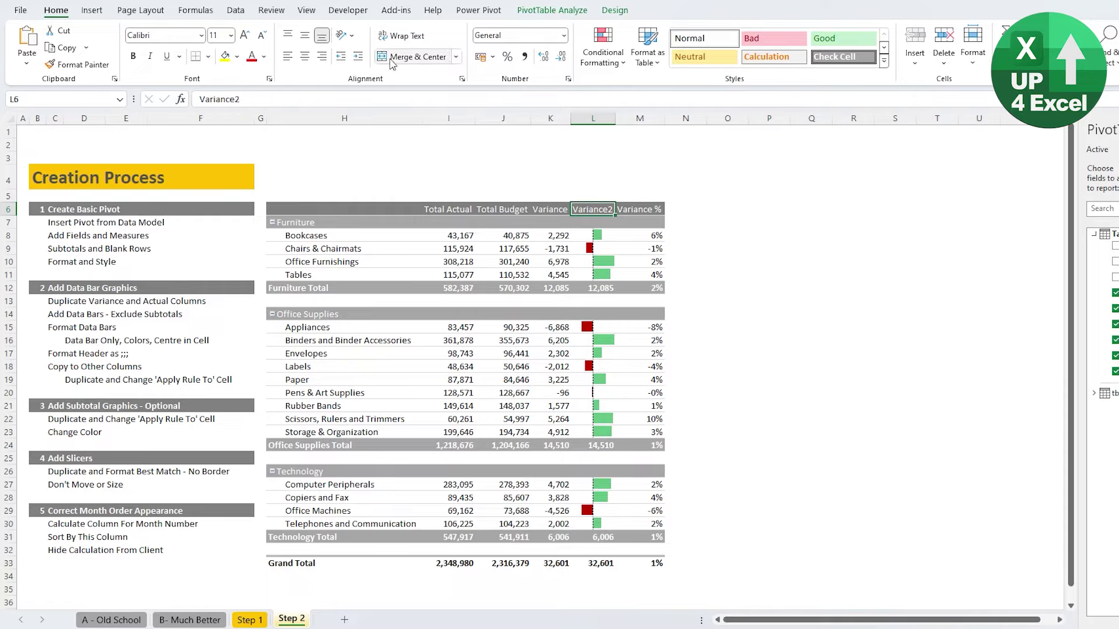
pyautogui.hotkey('ctrl', '1')
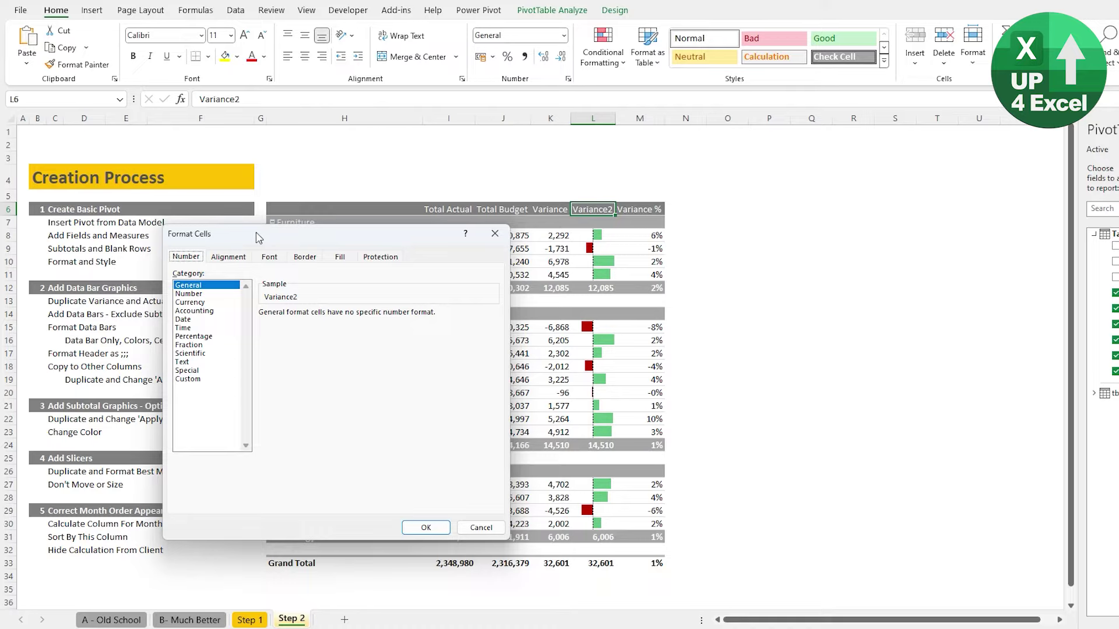
pyautogui.moveTo(259, 238); pyautogui.dragTo(240, 202)
pyautogui.click(169, 342)
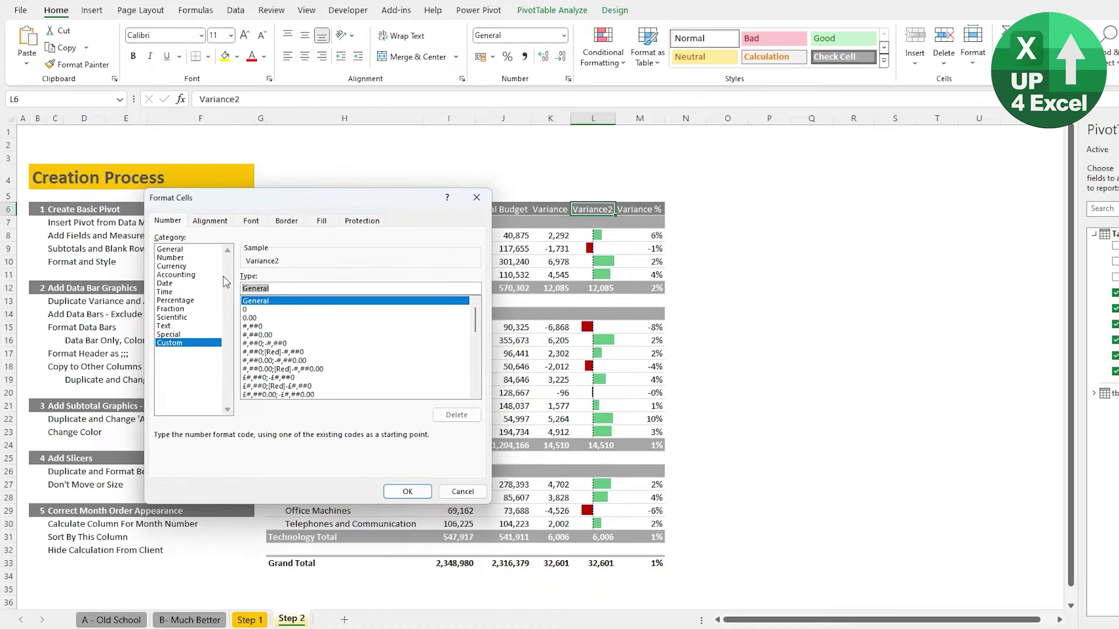
pyautogui.write(';;;')
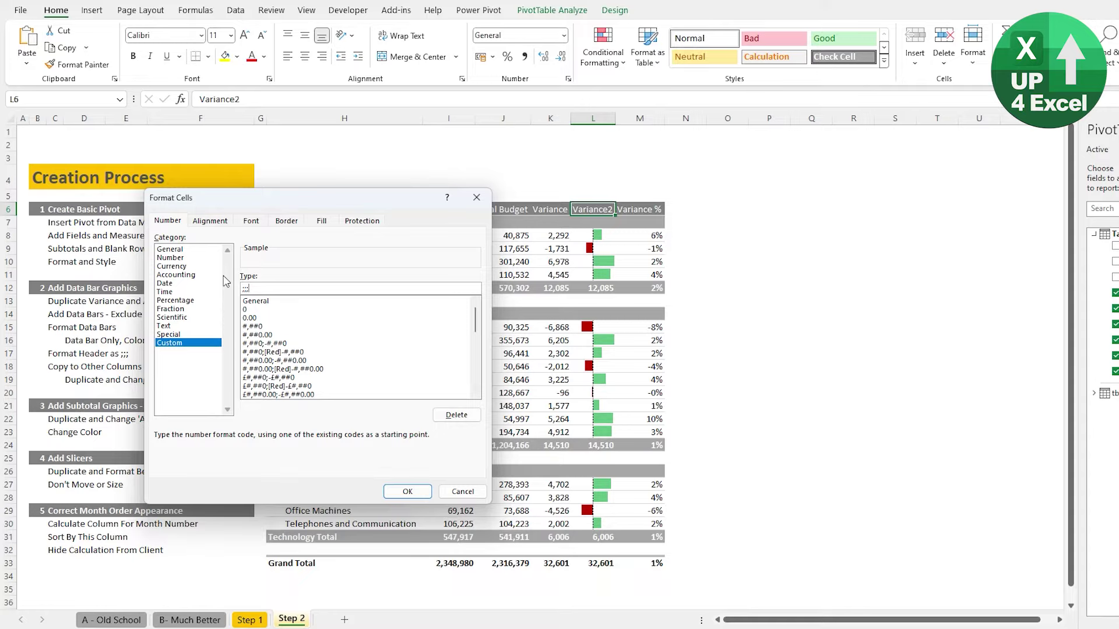
pyautogui.click(407, 491)
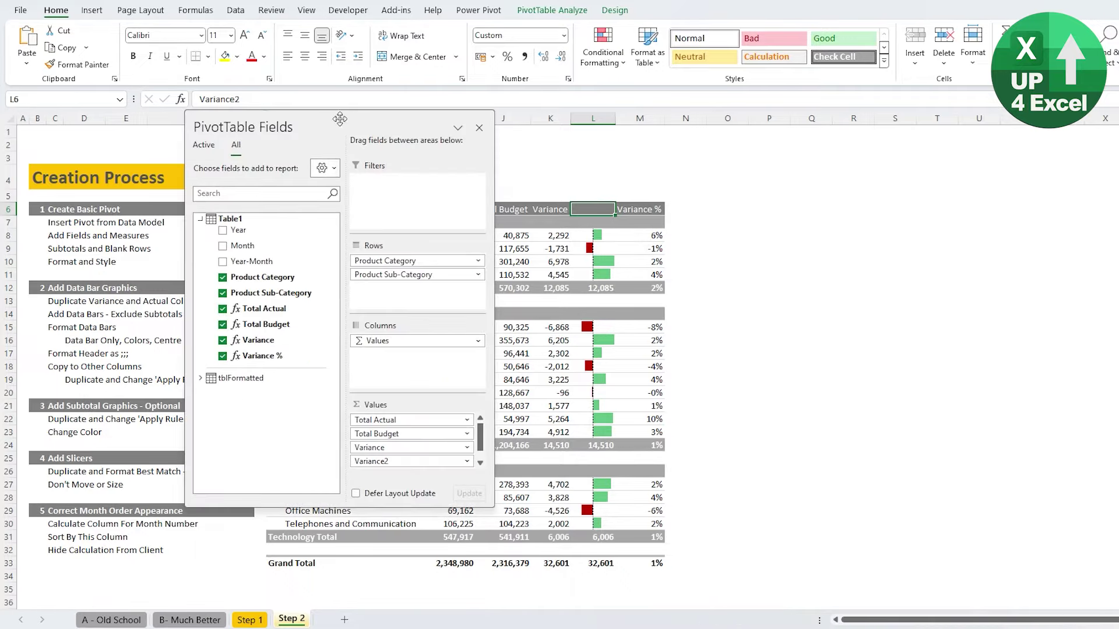
# - Add Variance % to the PivotTable values a second time and duplicate the existing Variance2 data bar rule
pyautogui.moveTo(255, 356); pyautogui.dragTo(387, 471)
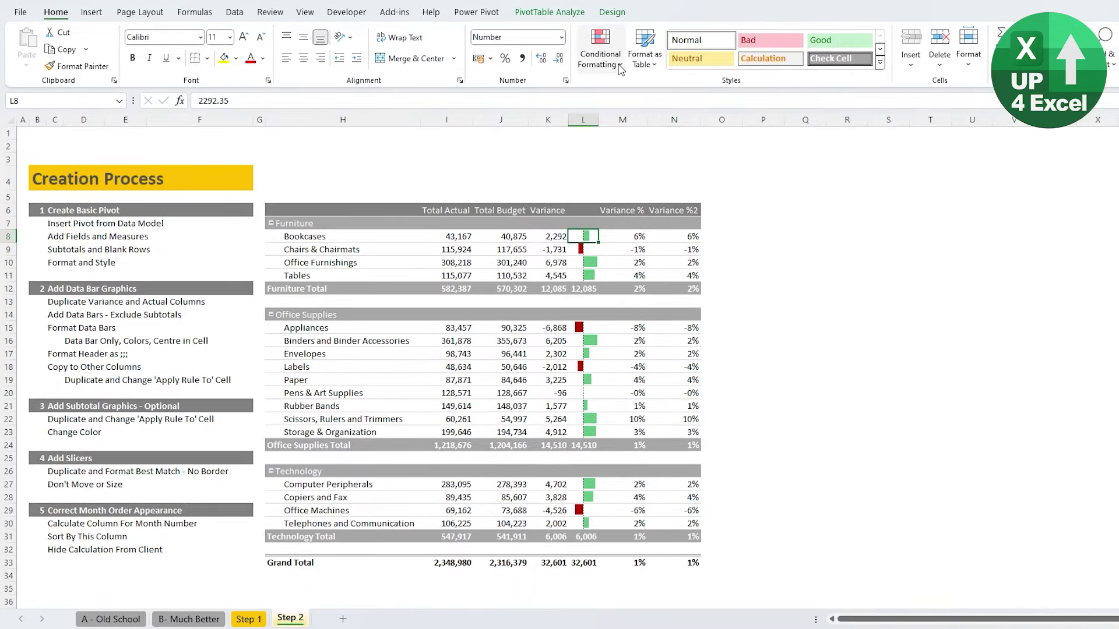
pyautogui.click(668, 249)
pyautogui.click(672, 236)
pyautogui.click(592, 61)
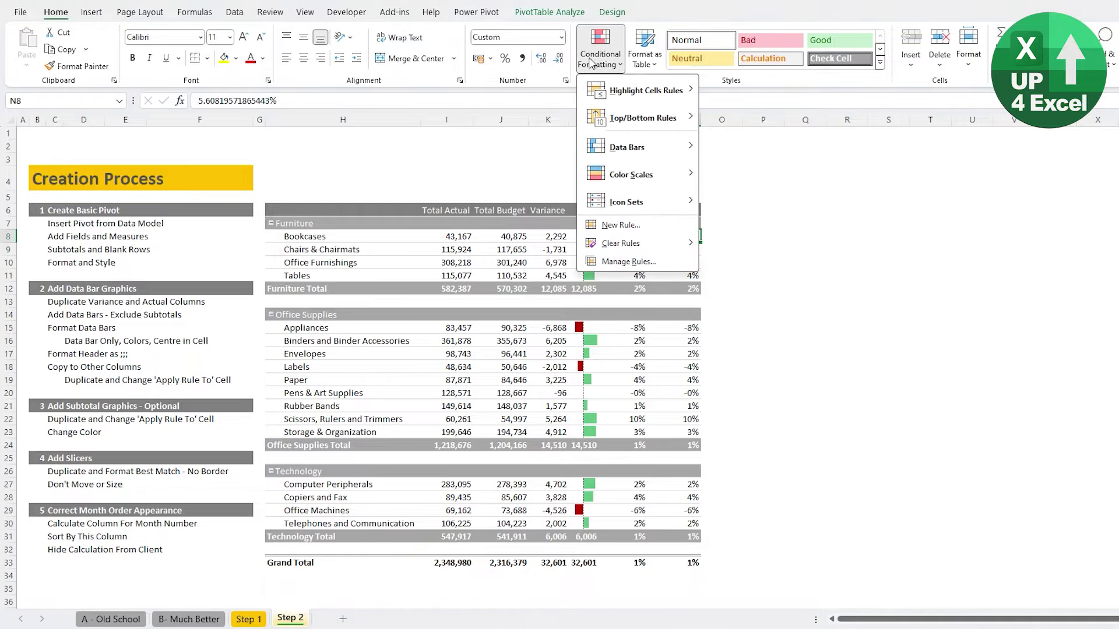
pyautogui.click(628, 262)
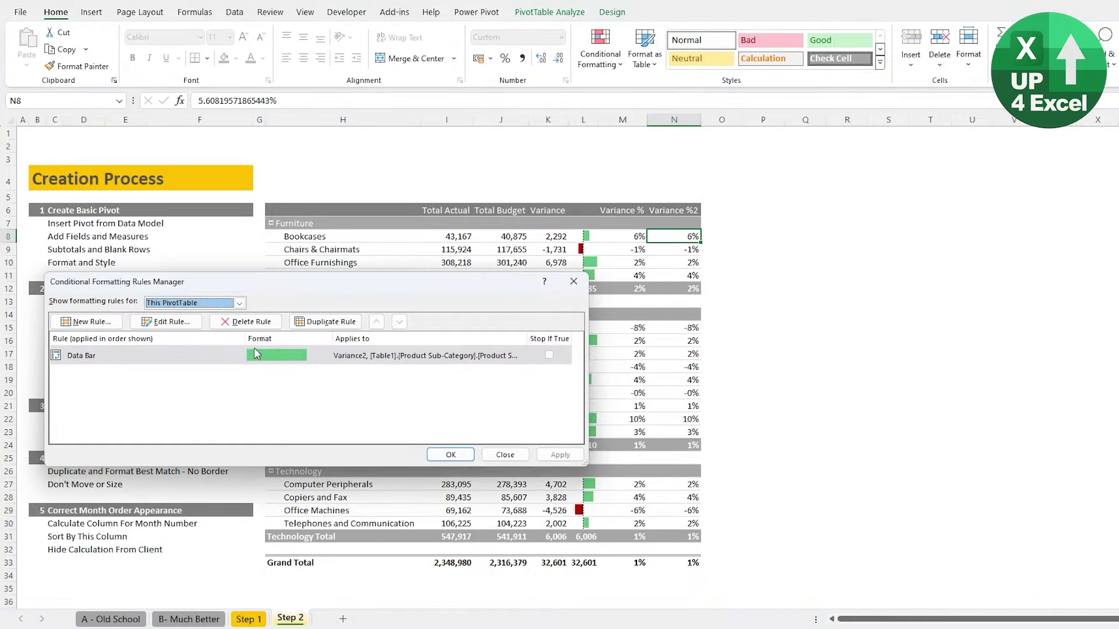
pyautogui.click(325, 322)
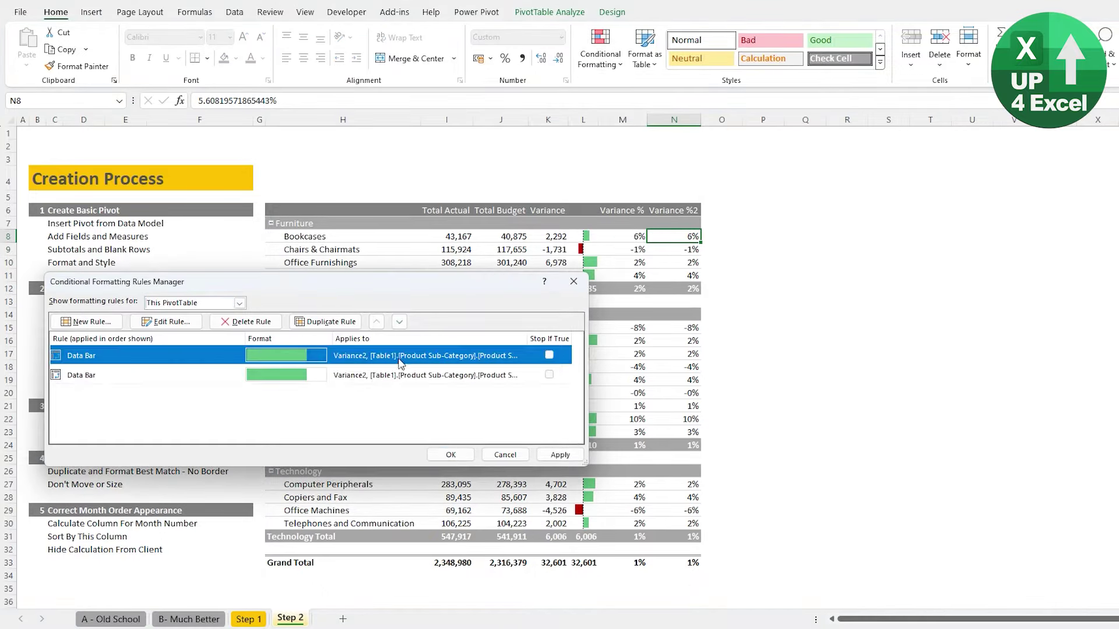
# - Apply the duplicated data bar rule to cell N8 and all "Variance %2" values for "Product Sub-Category"
pyautogui.click(169, 322)
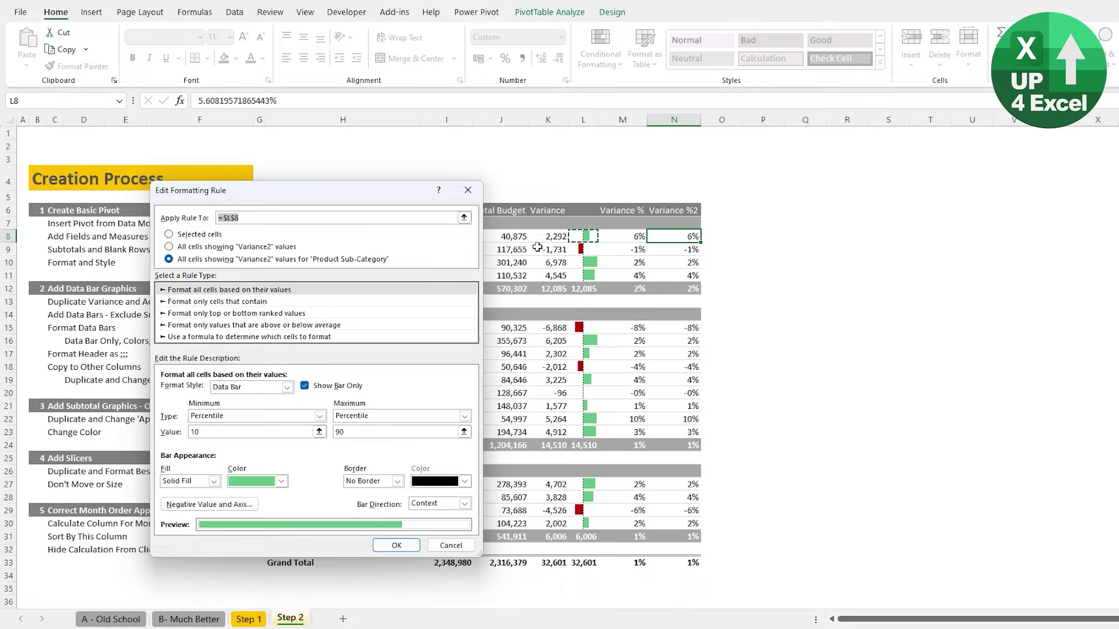
pyautogui.click(672, 232)
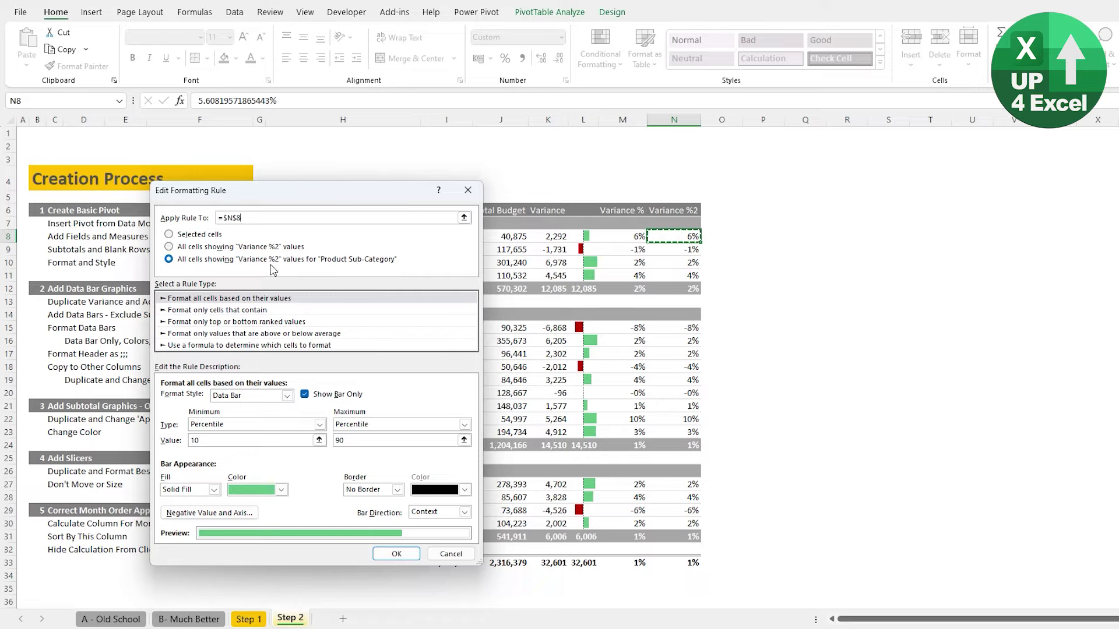
pyautogui.click(365, 269)
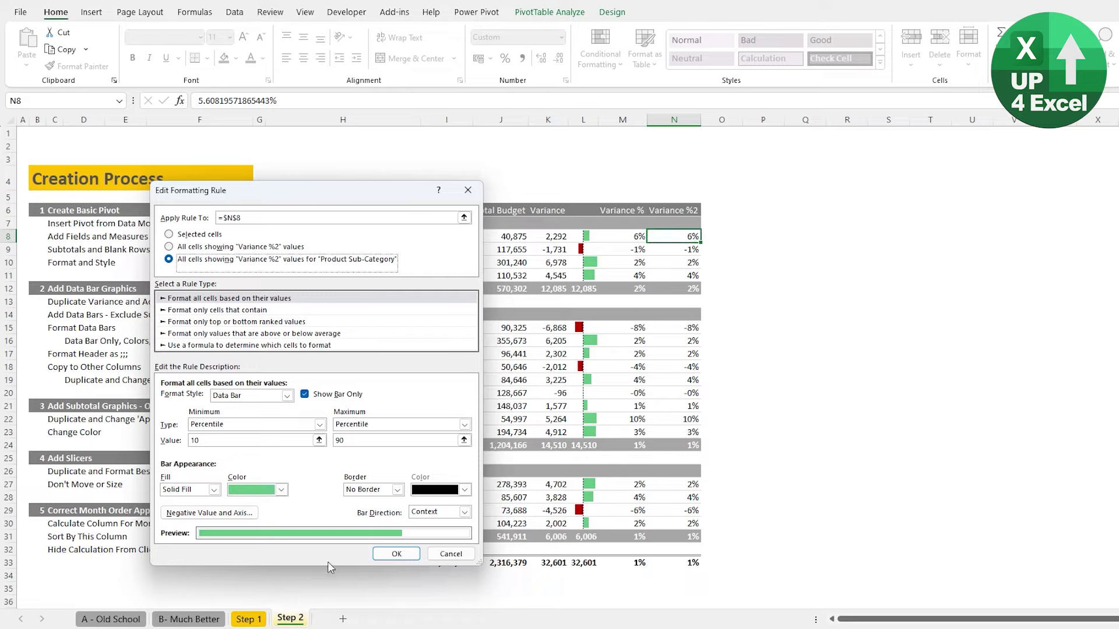
pyautogui.click(390, 554)
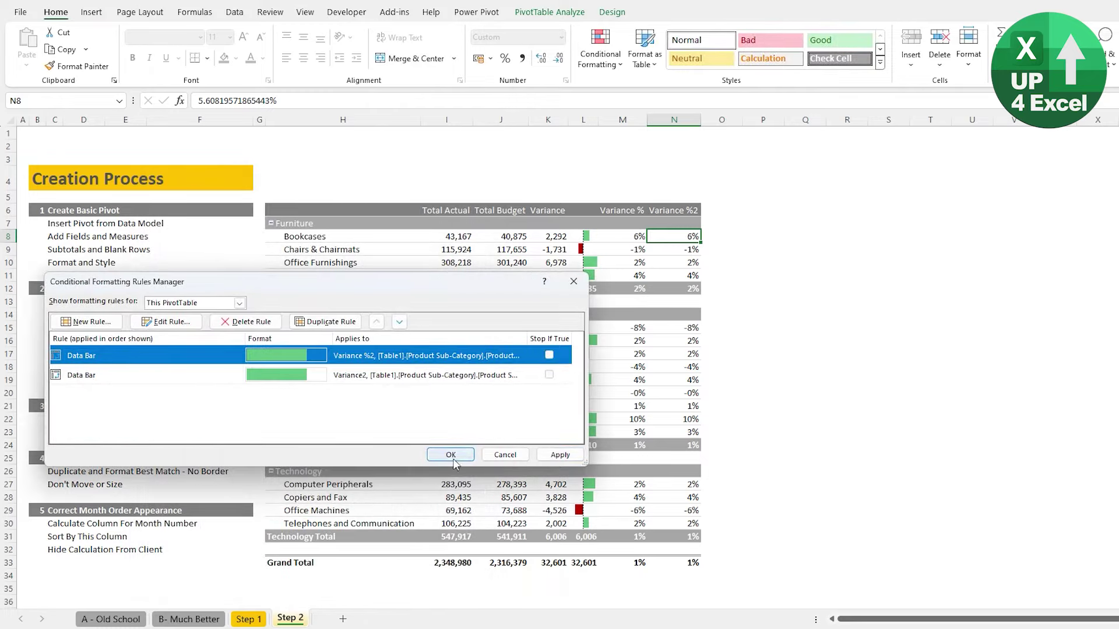
pyautogui.click(453, 459)
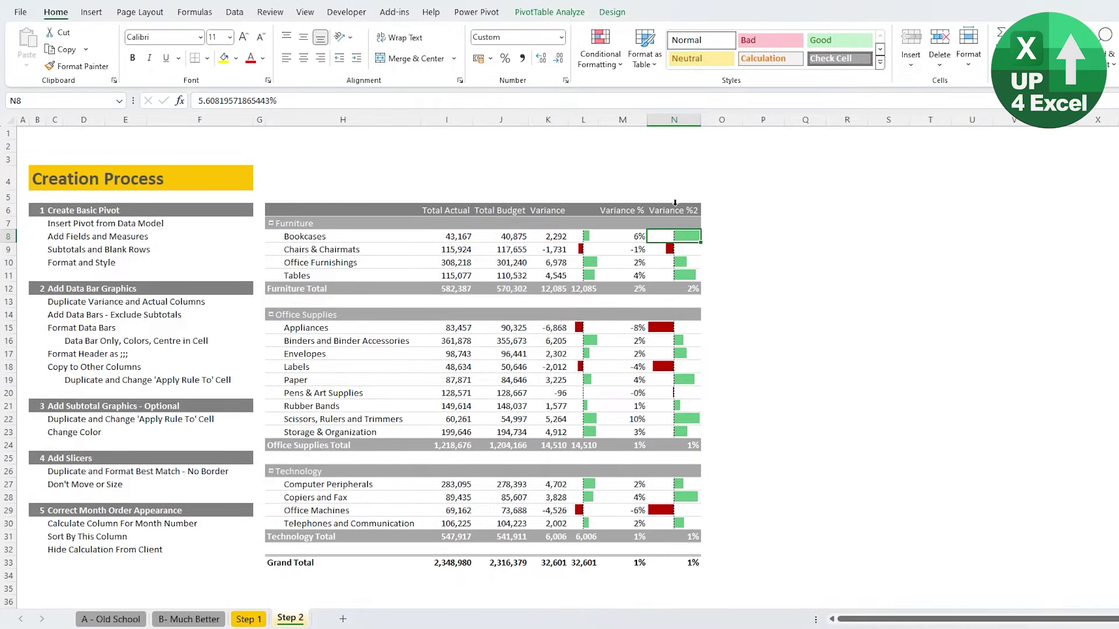
# - Copy the hidden-text formatting of the Variance2 header to the Variance %2 header with Format Painter
pyautogui.click(676, 207)
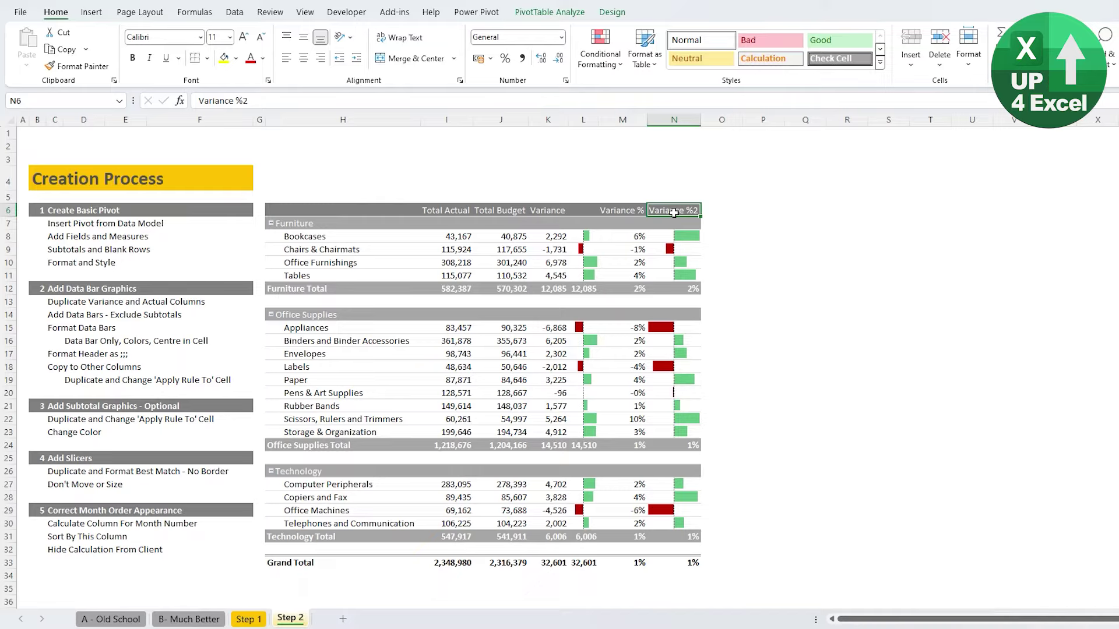
pyautogui.click(576, 211)
pyautogui.click(77, 66)
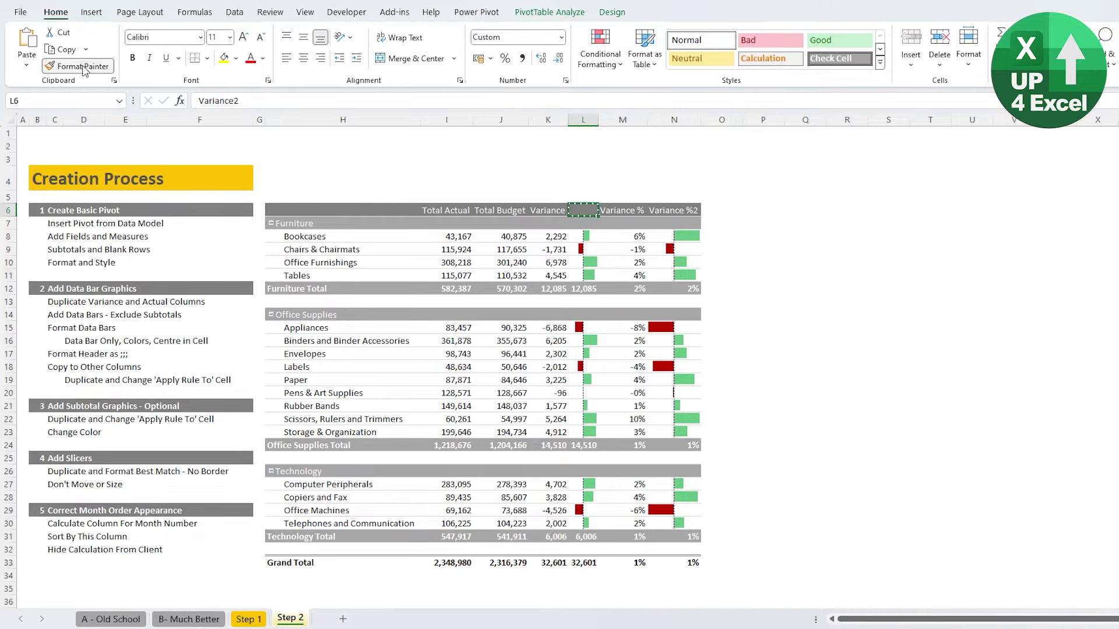
pyautogui.click(693, 211)
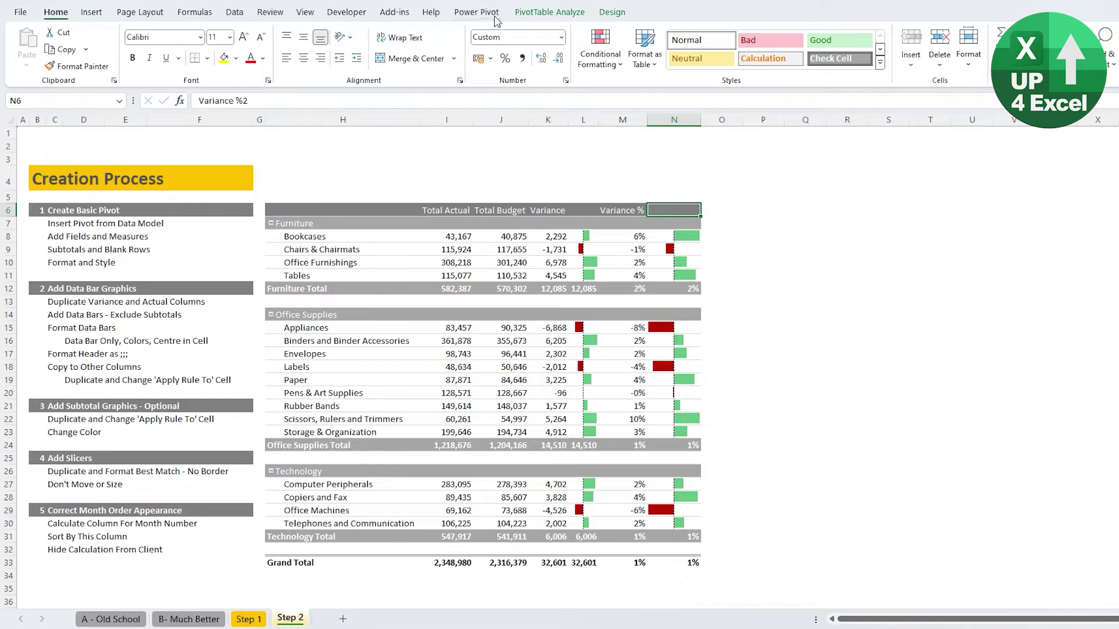
# - Open the PivotTable Options for the variance report
pyautogui.rightClick(448, 250)
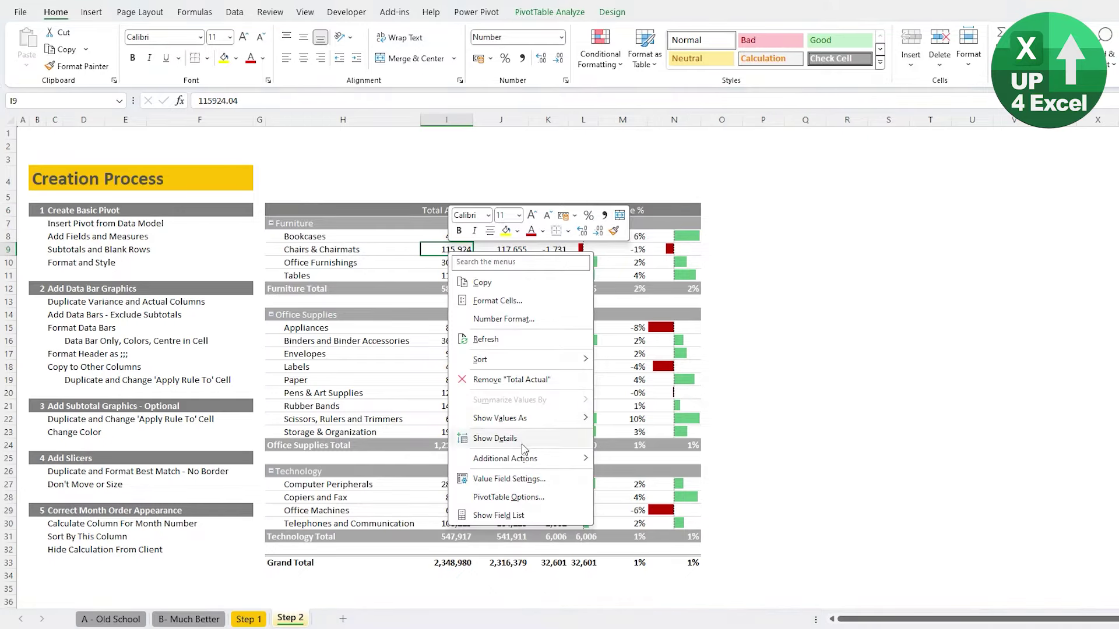
pyautogui.click(489, 493)
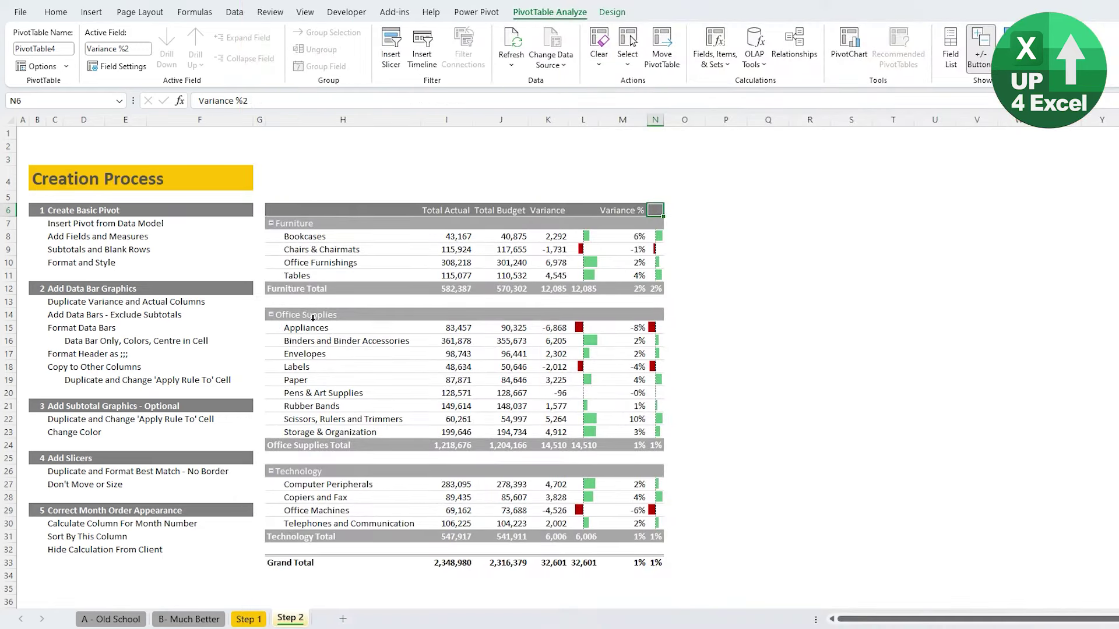
# - Collapse the Furniture group to view its subtotal row, and expand it again
pyautogui.click(580, 289)
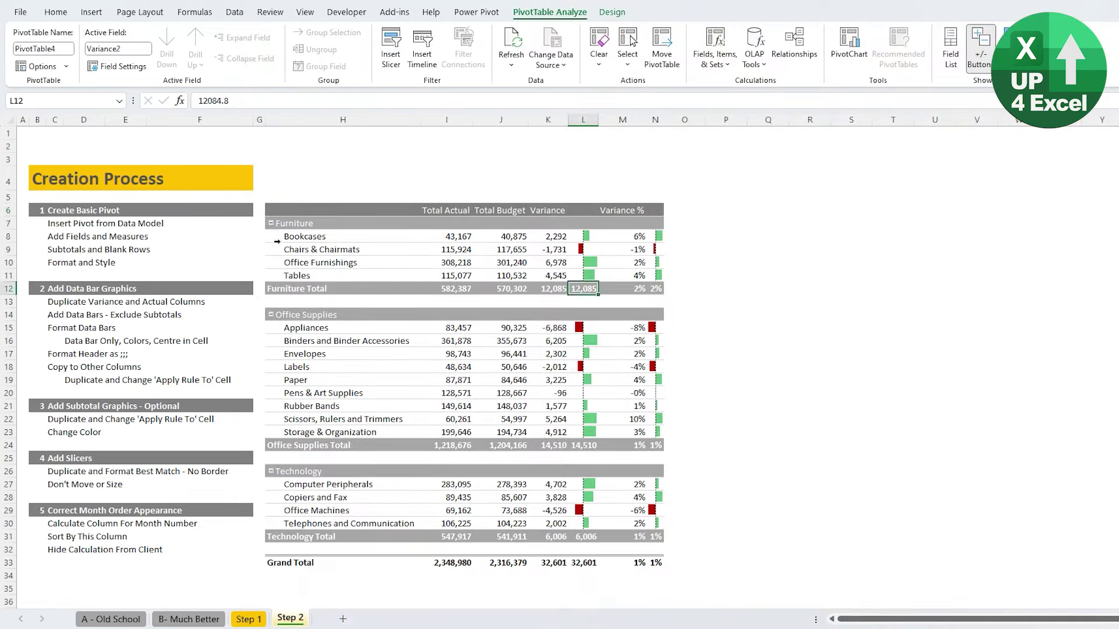
pyautogui.click(270, 223)
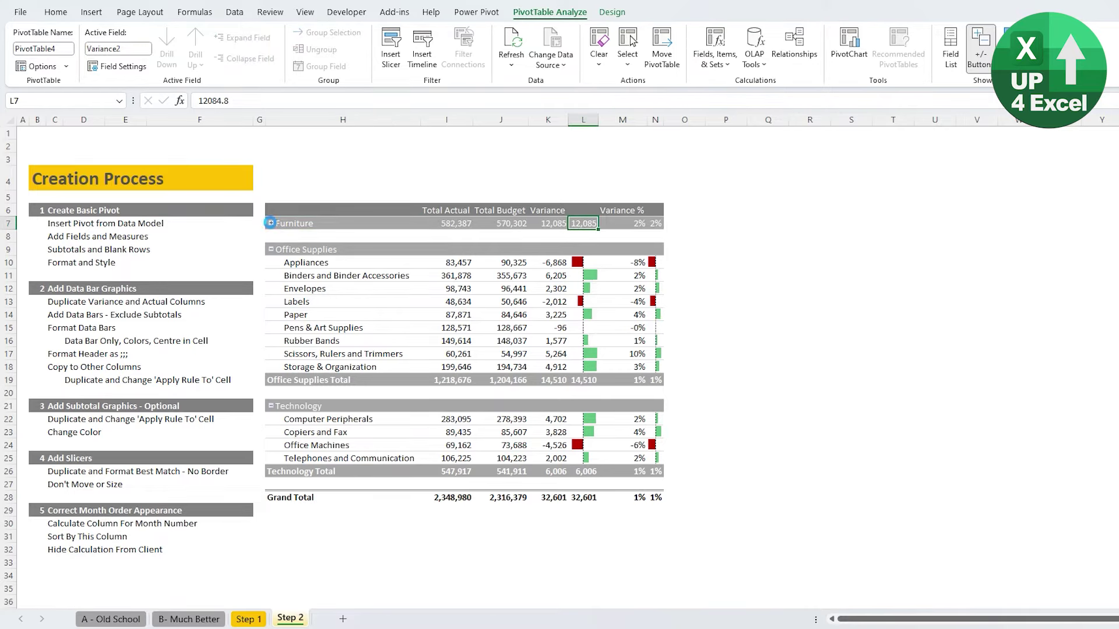
pyautogui.click(270, 223)
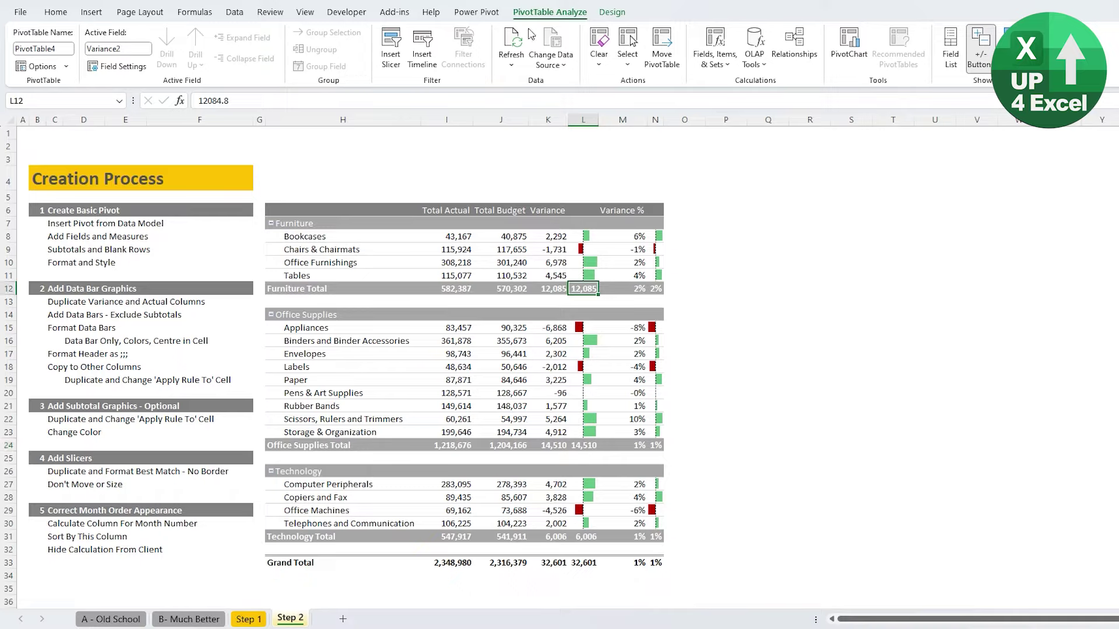
# - Duplicate the Variance2 data bar rule and apply the copy to cell L12 and all "Variance2" values for "Product Category"
pyautogui.click(56, 12)
pyautogui.click(600, 47)
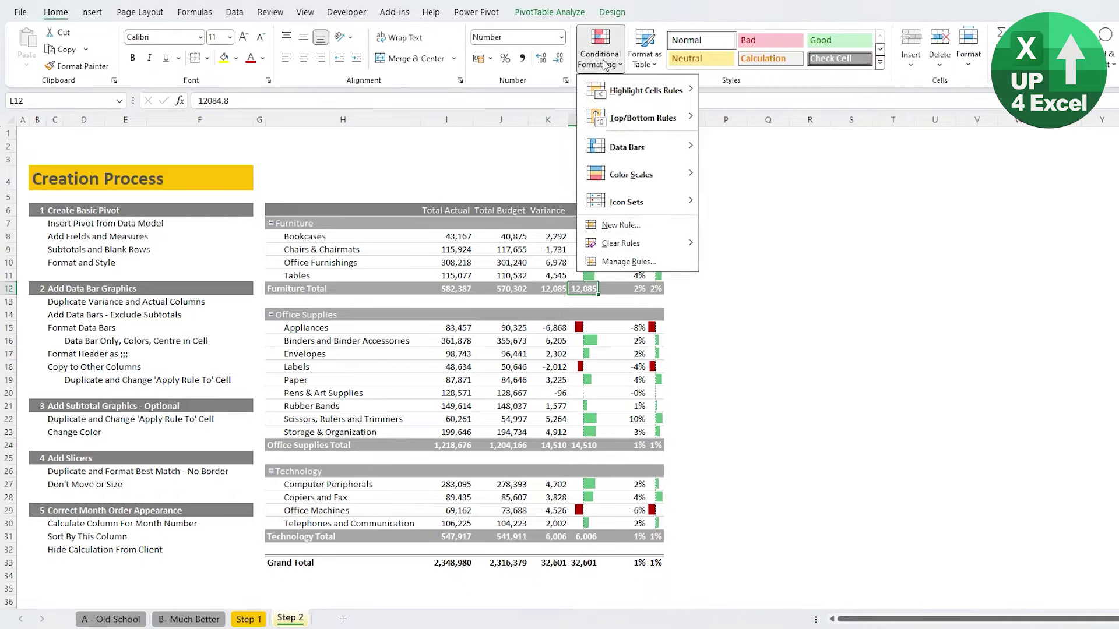
pyautogui.click(606, 264)
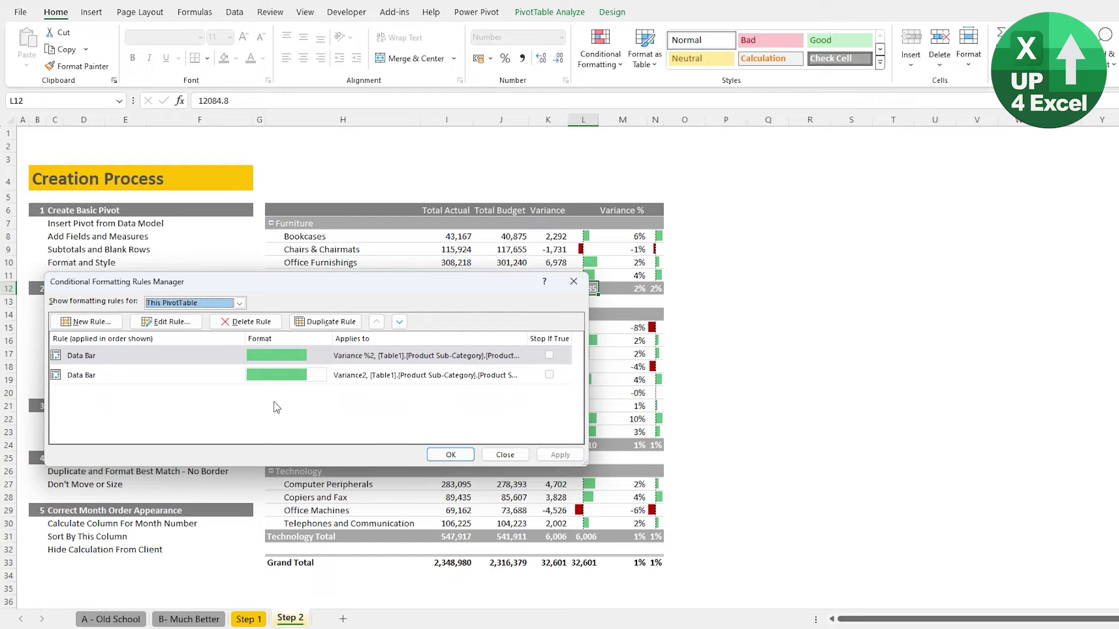
pyautogui.click(207, 373)
pyautogui.click(327, 321)
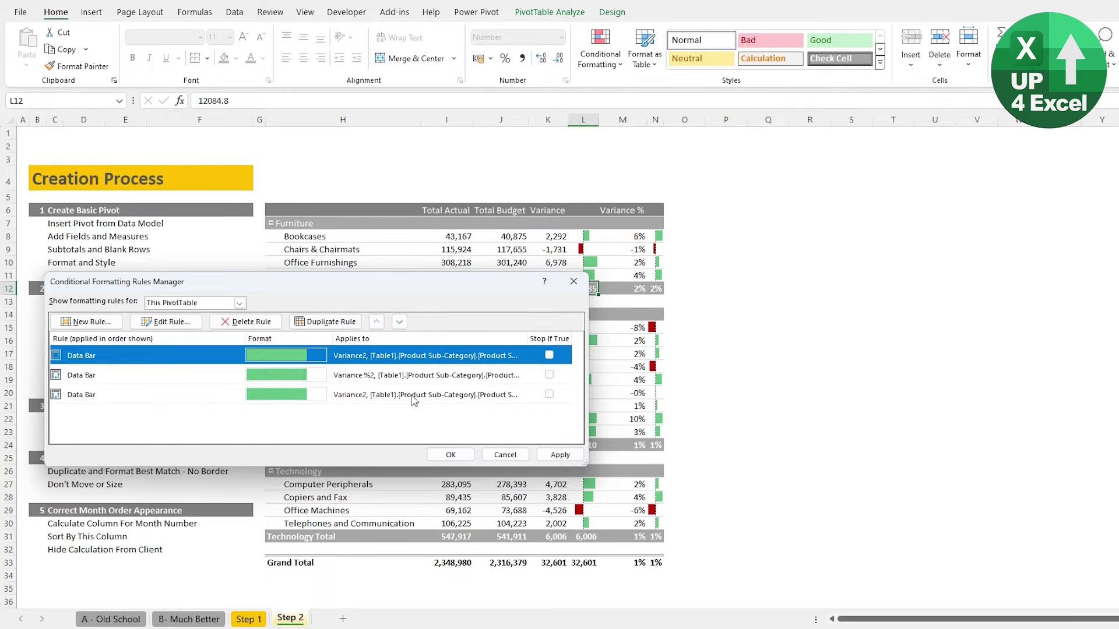
pyautogui.click(165, 321)
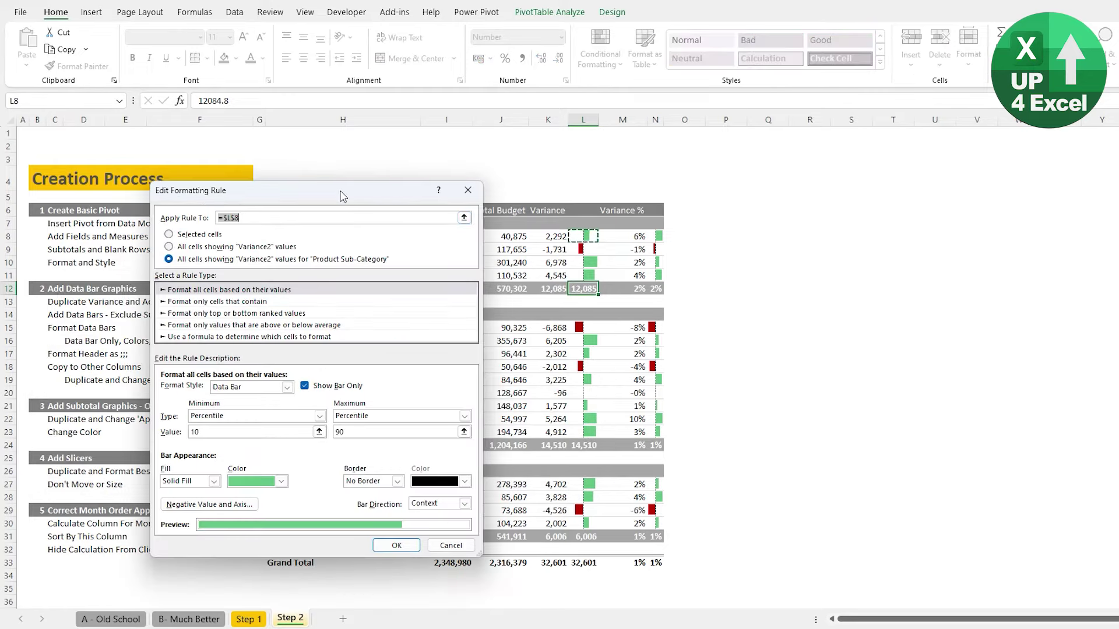
pyautogui.moveTo(343, 195); pyautogui.dragTo(325, 249)
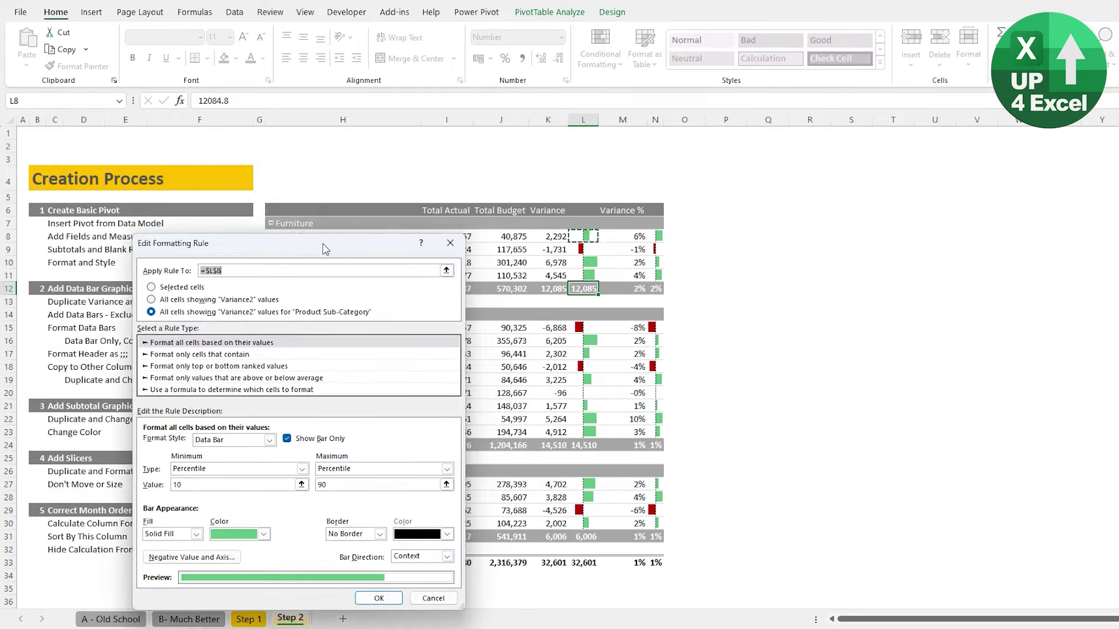
pyautogui.click(581, 288)
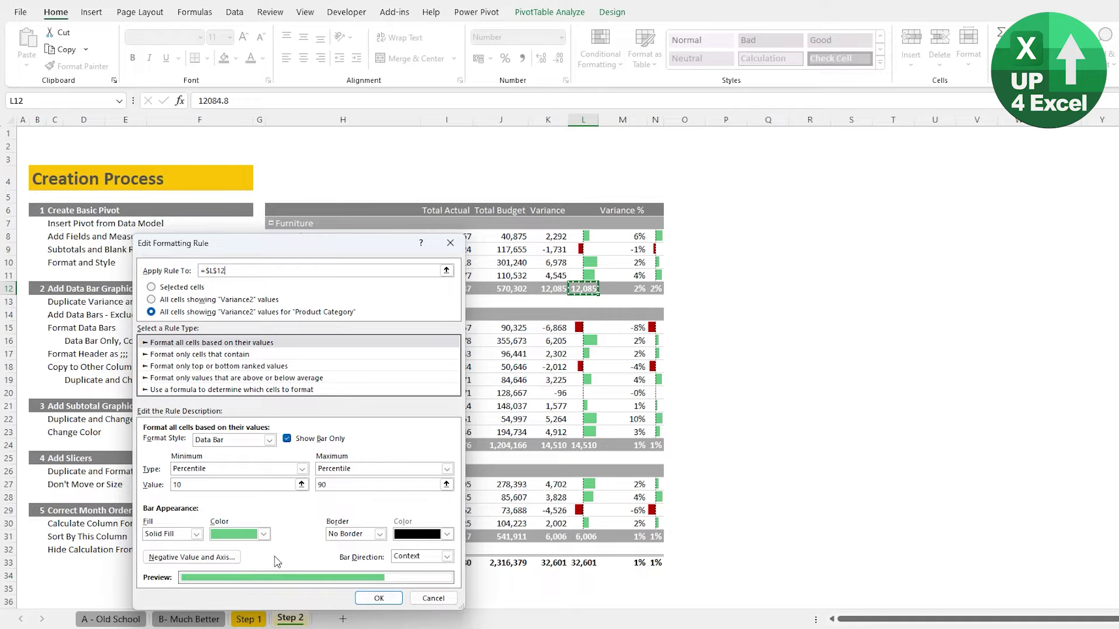
pyautogui.click(264, 534)
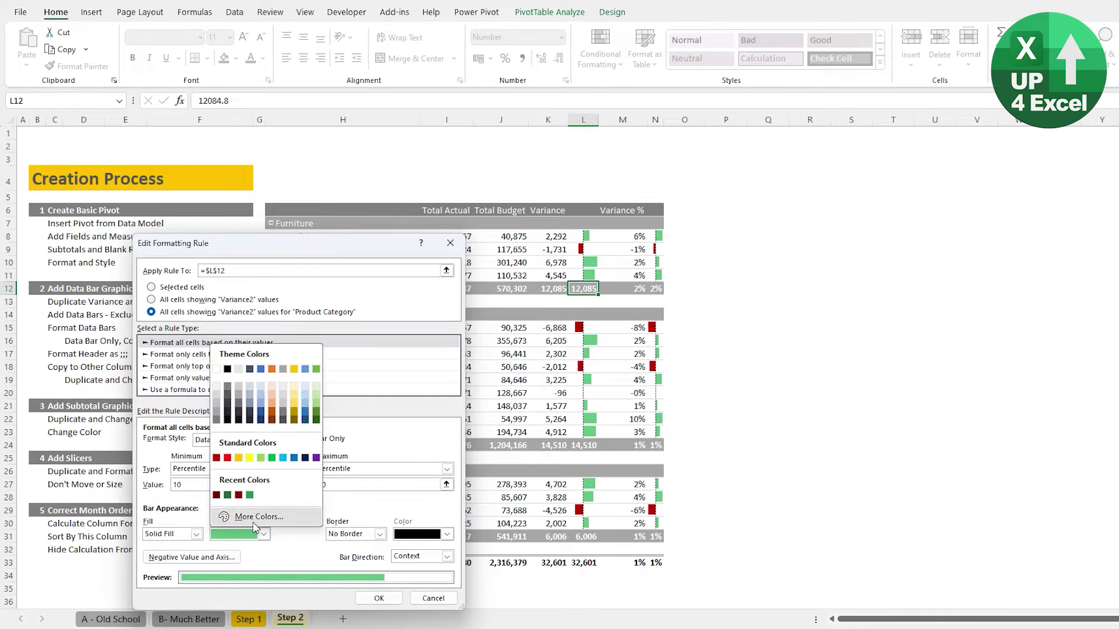
pyautogui.click(255, 517)
pyautogui.click(354, 325)
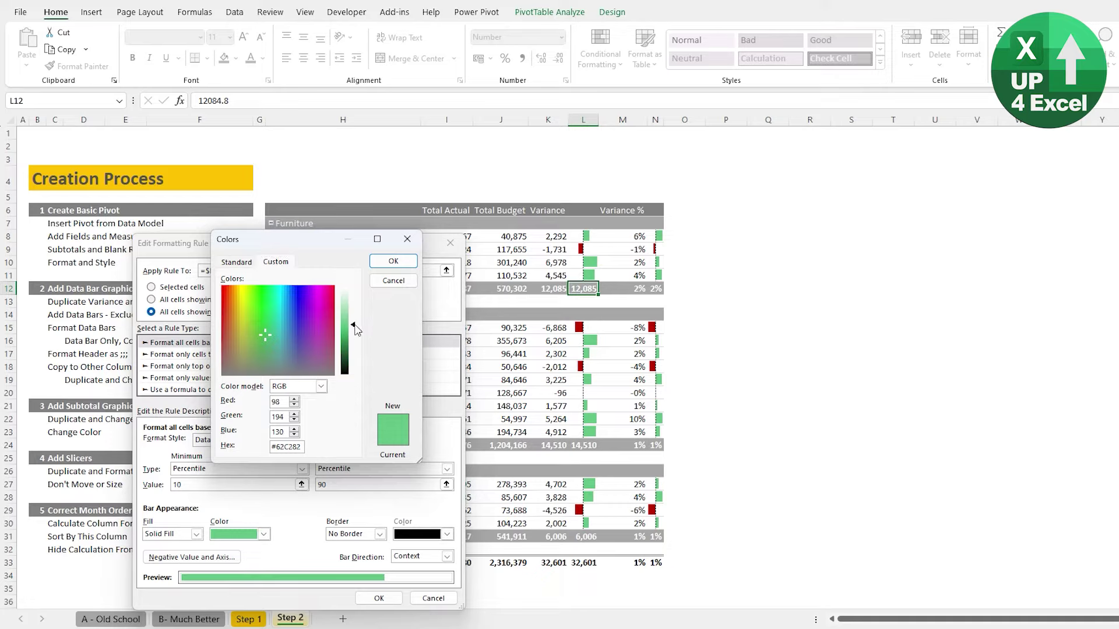
pyautogui.moveTo(356, 330); pyautogui.dragTo(359, 358)
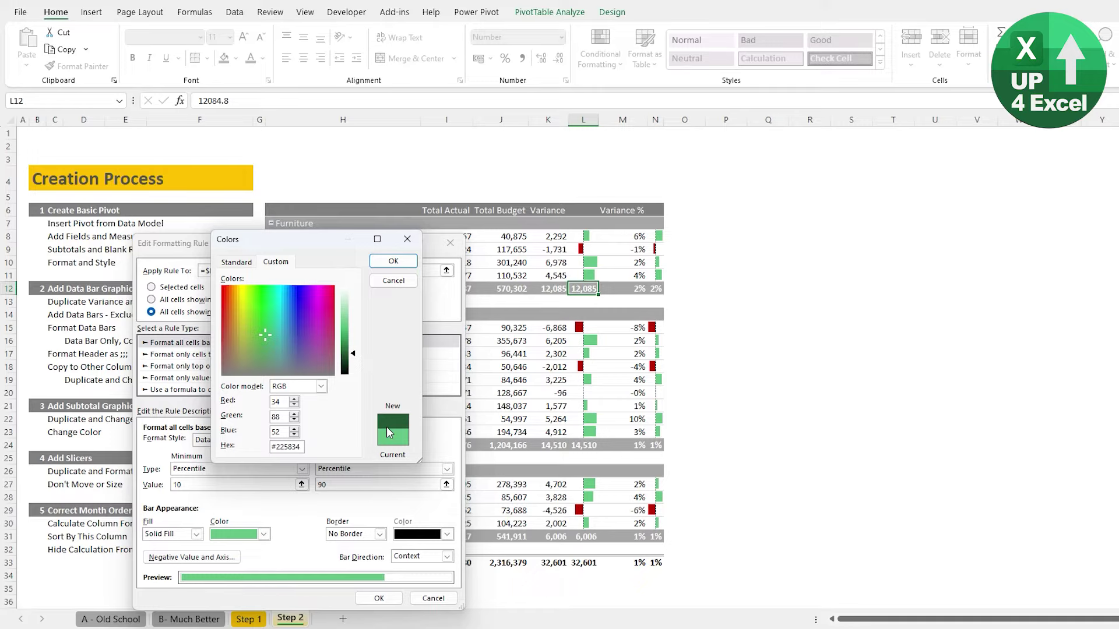
pyautogui.press('Escape')
# - Recolor the copied subtotal data bar rule with dark green positive bars and dark red negative bars, and apply it to the pivot
pyautogui.click(264, 535)
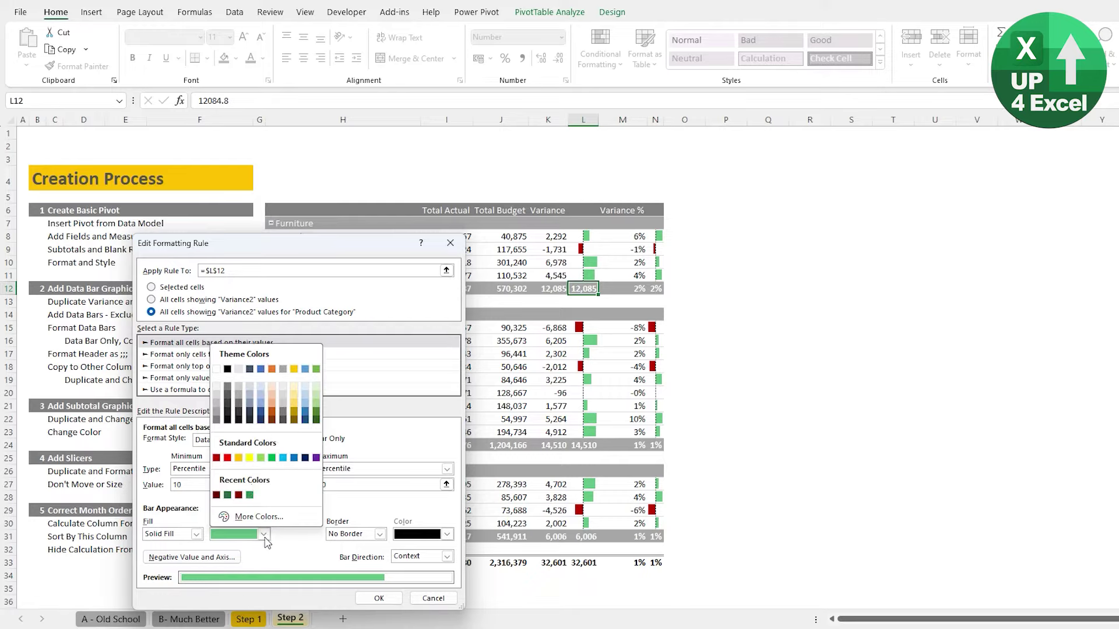
pyautogui.click(227, 495)
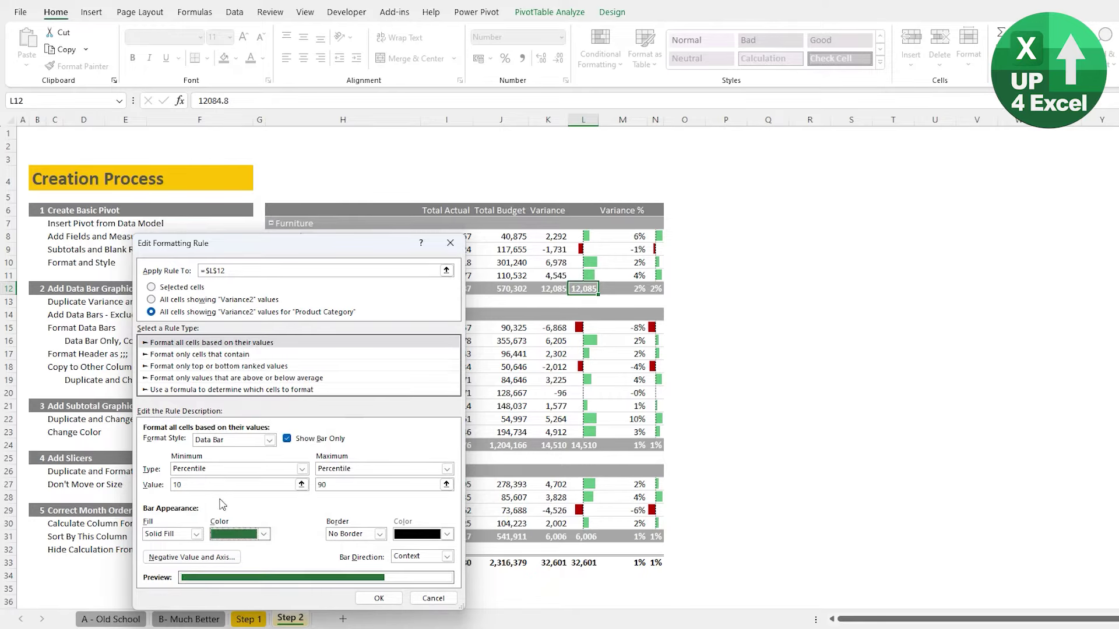
pyautogui.click(233, 556)
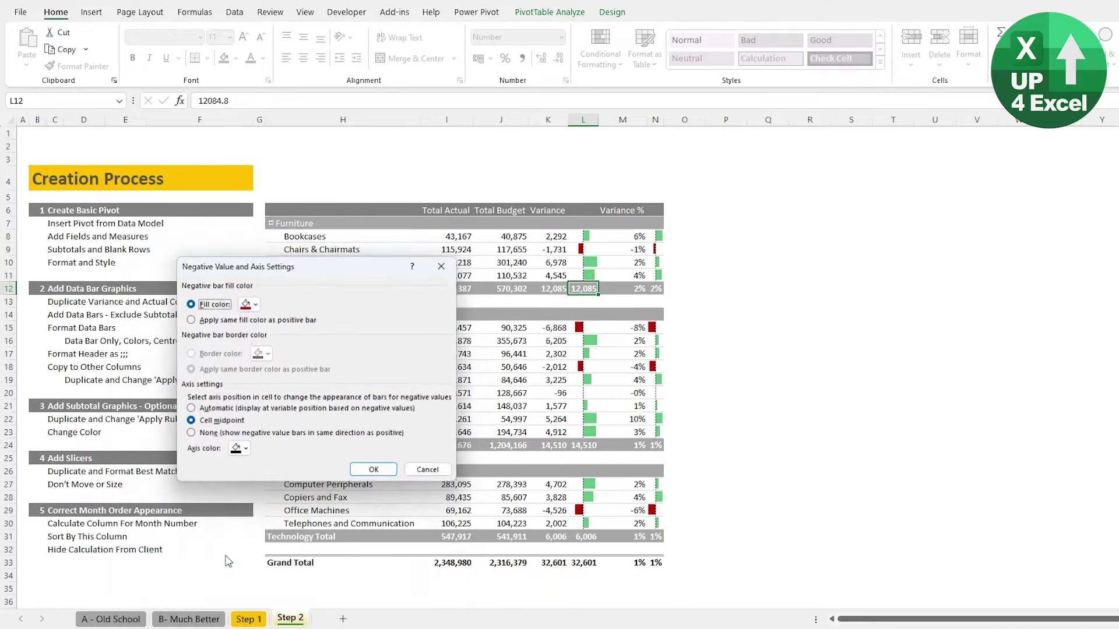
pyautogui.click(256, 304)
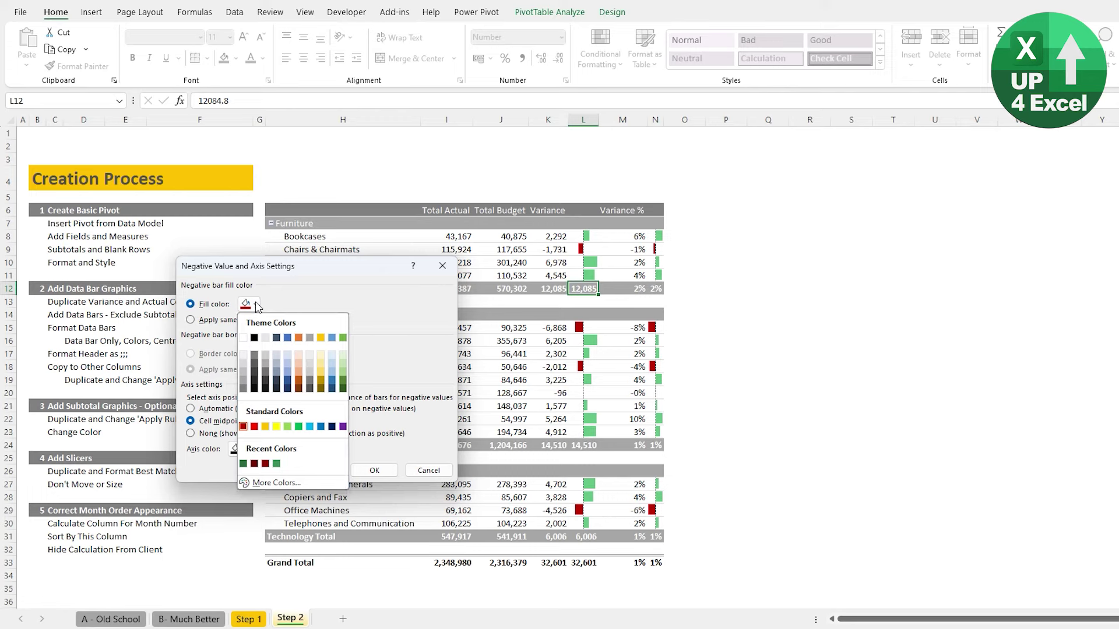
pyautogui.click(265, 464)
pyautogui.click(374, 471)
pyautogui.click(396, 608)
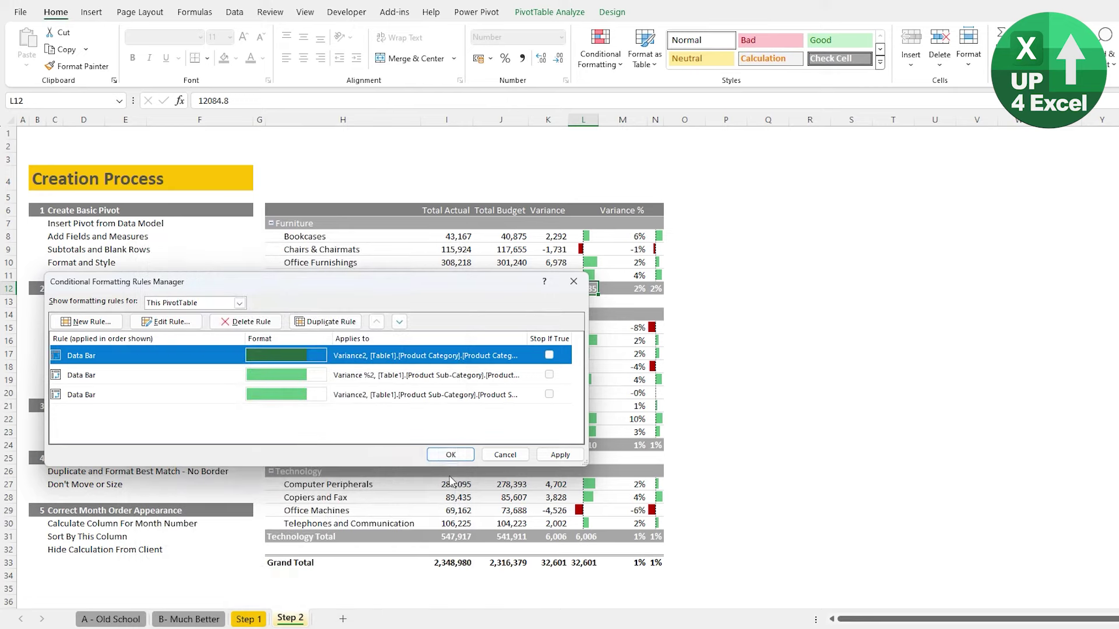
pyautogui.click(449, 453)
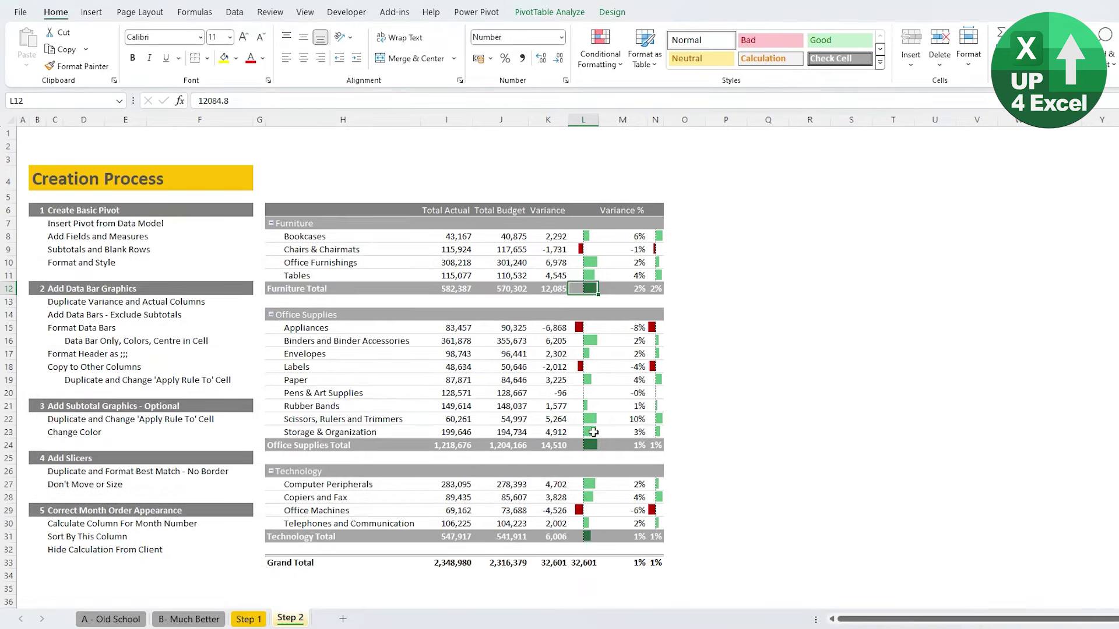
# - Collapse the Furniture, Office Supplies and Technology groups to check their subtotal bars, and expand the entire field again
pyautogui.moveTo(598, 123); pyautogui.dragTo(650, 123)
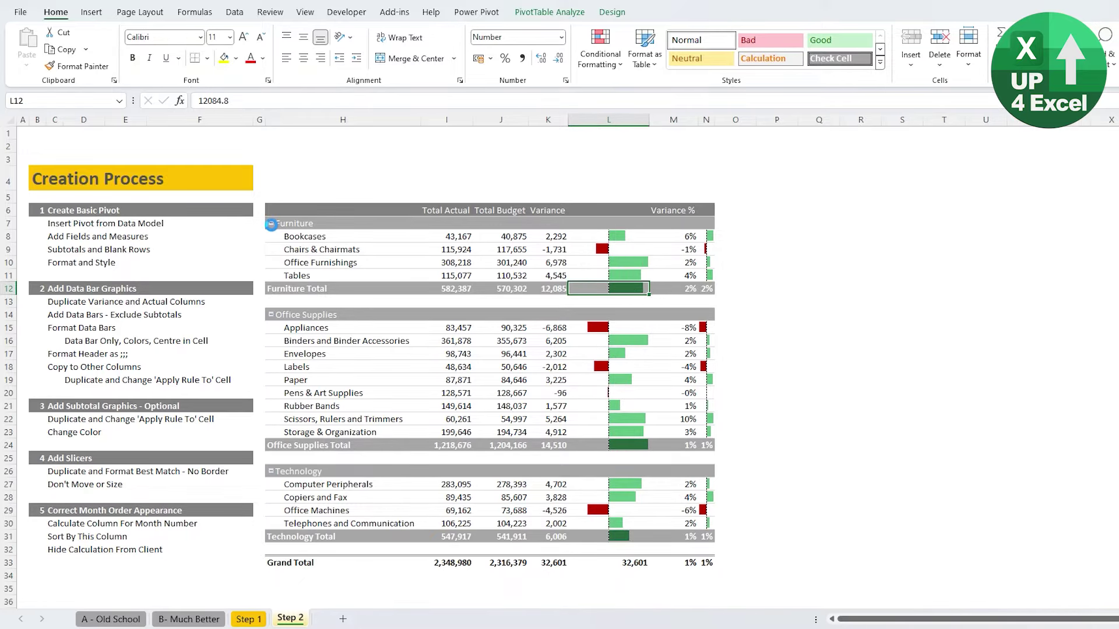
pyautogui.click(271, 225)
pyautogui.click(271, 250)
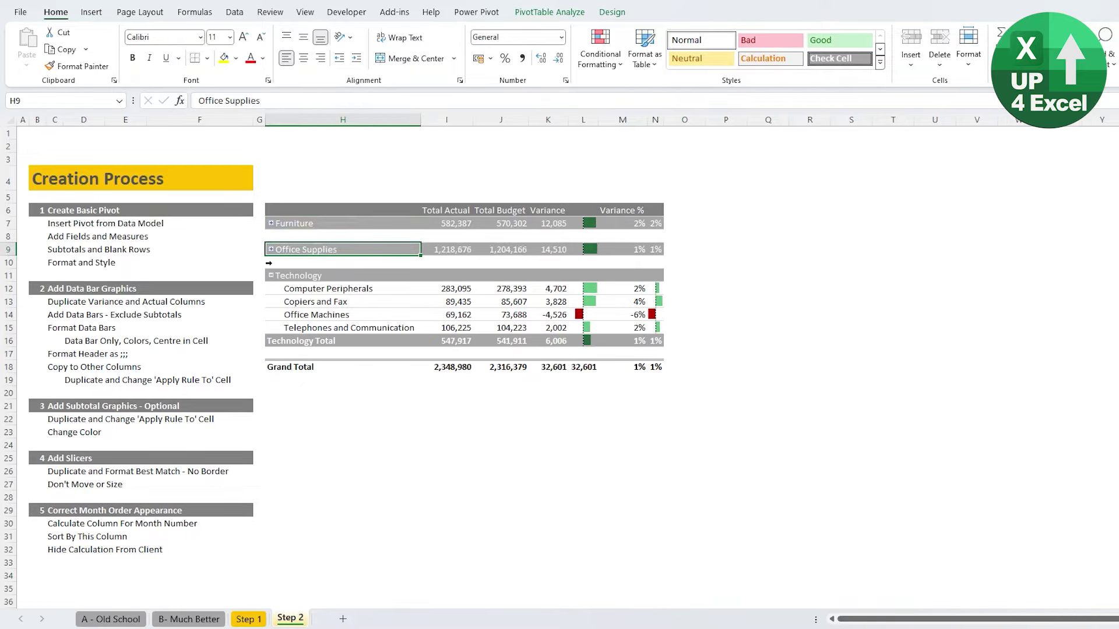
pyautogui.click(270, 275)
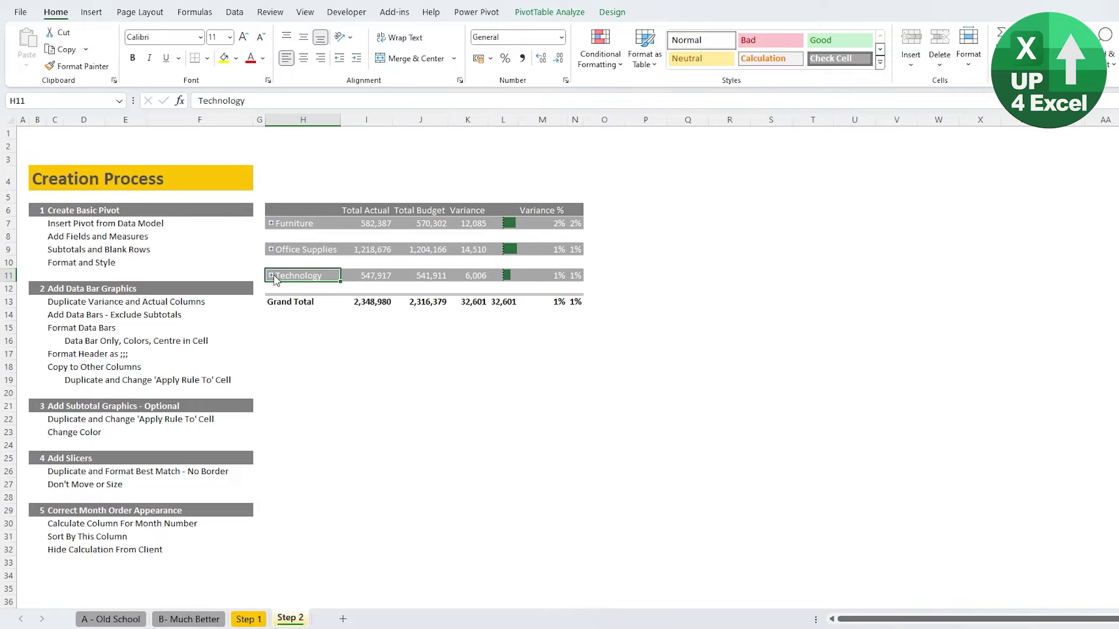
pyautogui.click(507, 224)
pyautogui.press('Down')
pyautogui.press('Down')
pyautogui.press('Down')
pyautogui.press('Down')
pyautogui.rightClick(288, 225)
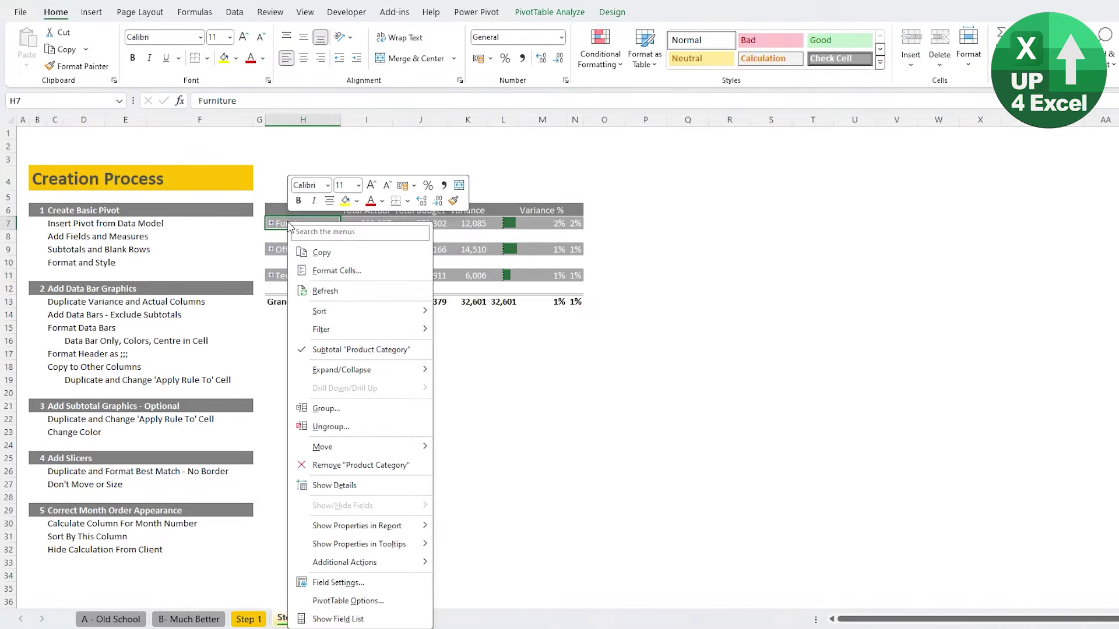
pyautogui.moveTo(382, 370)
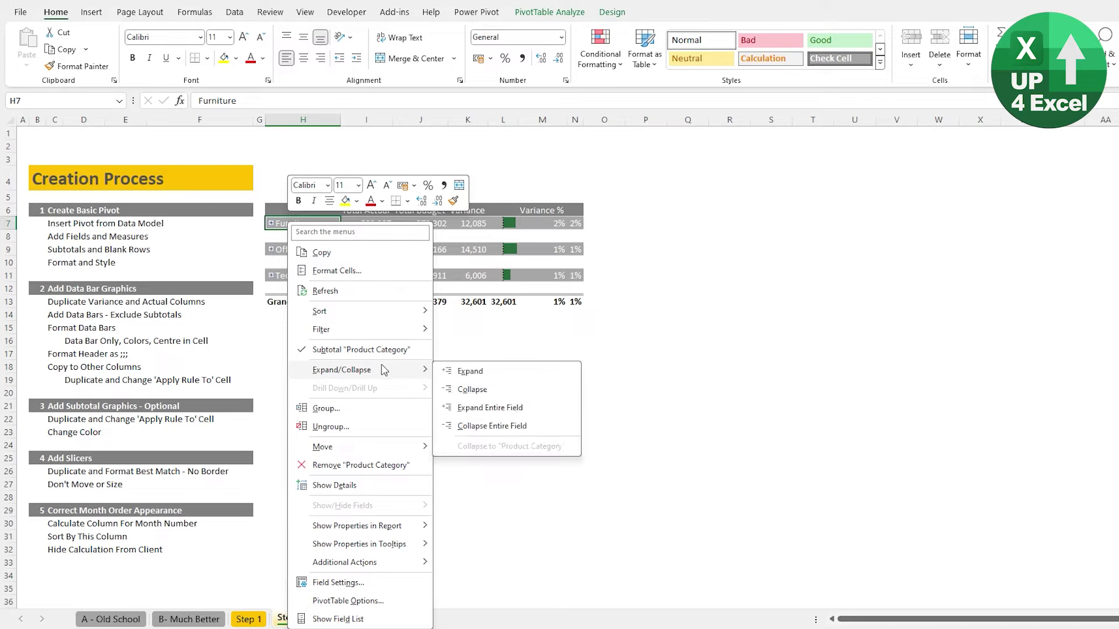
pyautogui.click(500, 414)
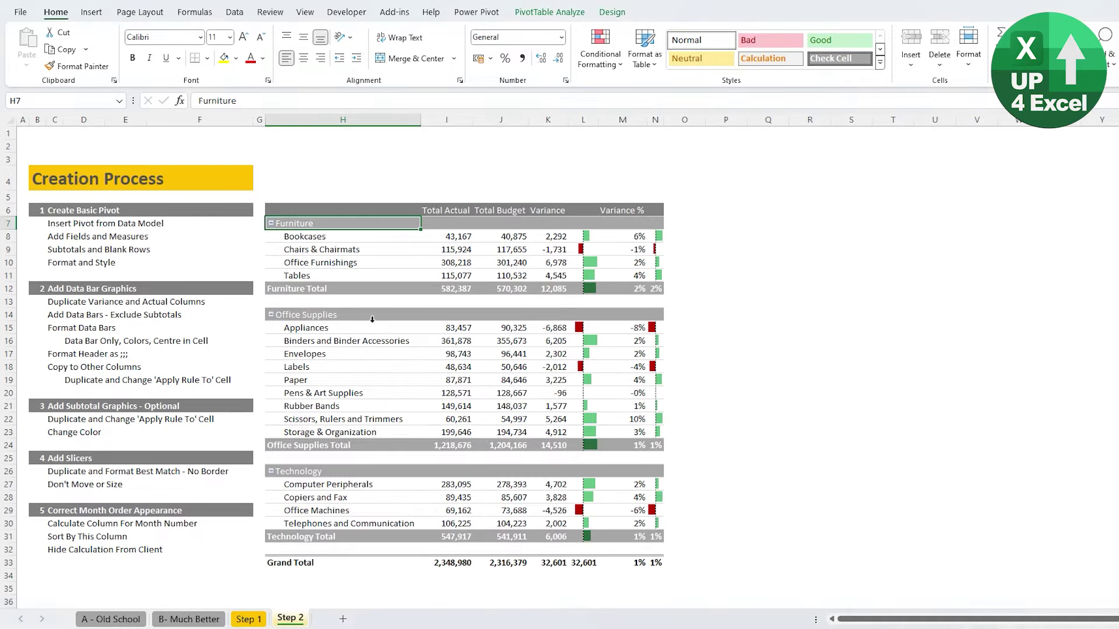
# - Duplicate the dark green subtotal data bar rule and apply the copy to cell N12 and all "Variance %2" values for "Product Category"
pyautogui.click(656, 289)
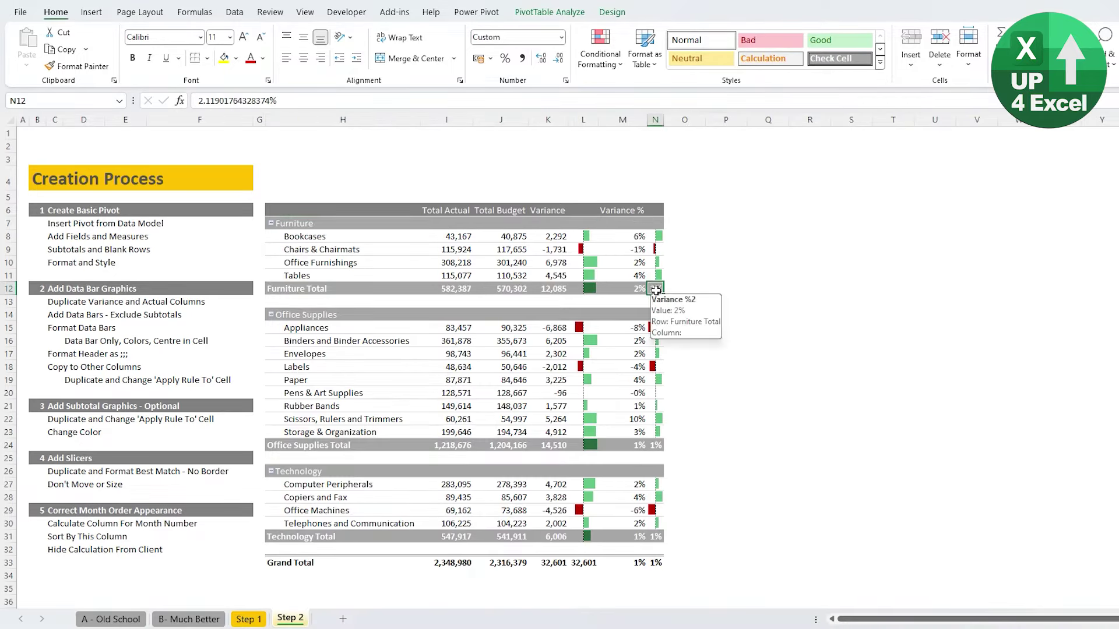
pyautogui.click(600, 49)
pyautogui.click(624, 260)
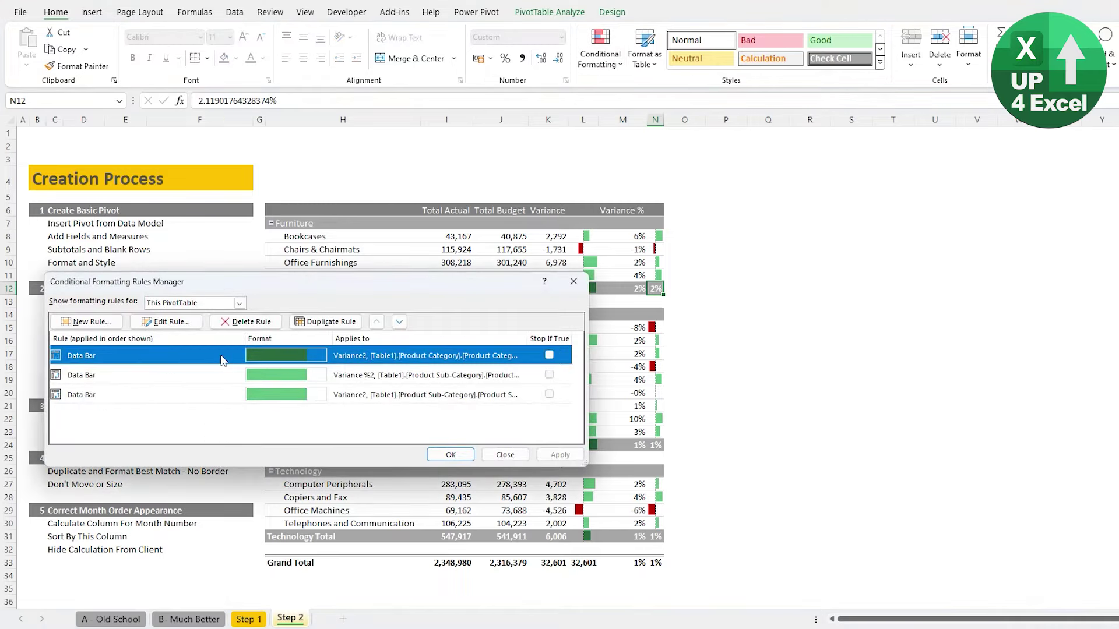
pyautogui.click(326, 322)
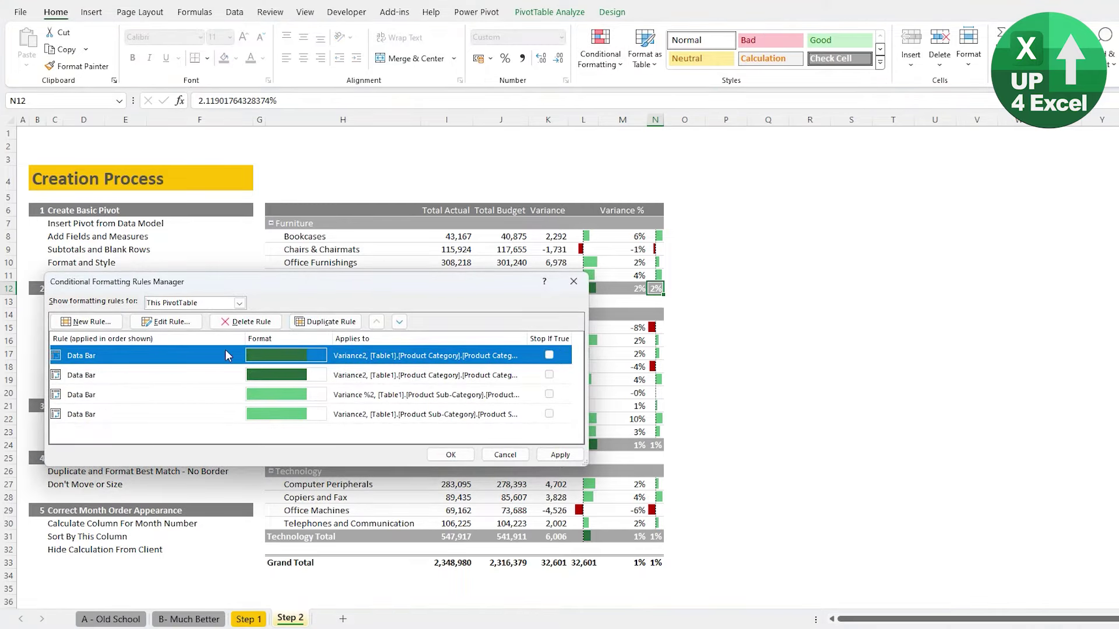
pyautogui.click(165, 322)
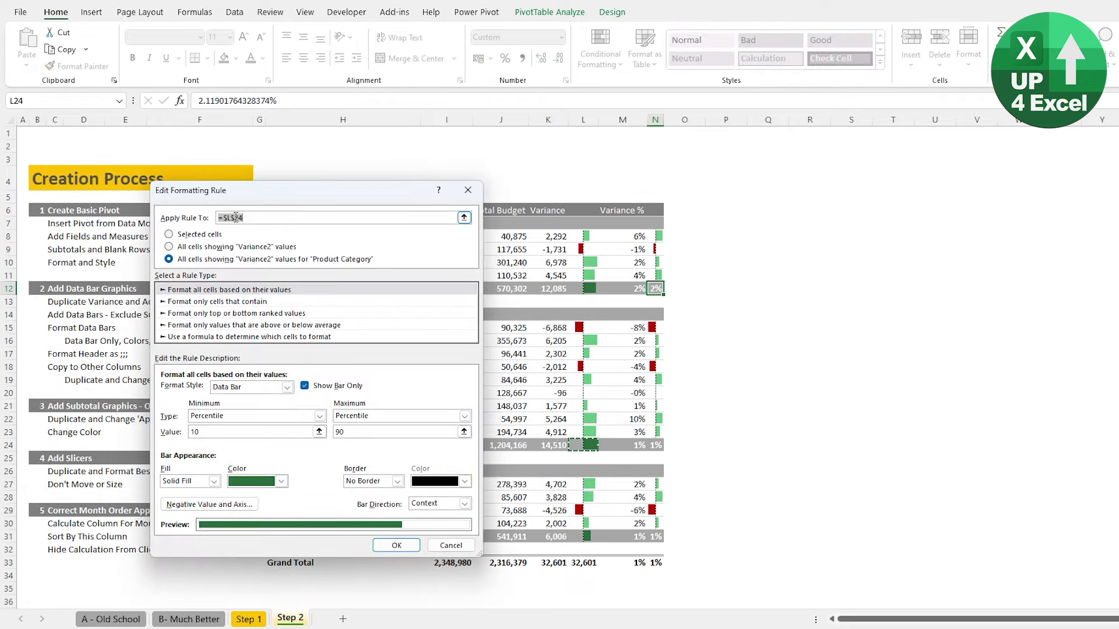
pyautogui.click(655, 287)
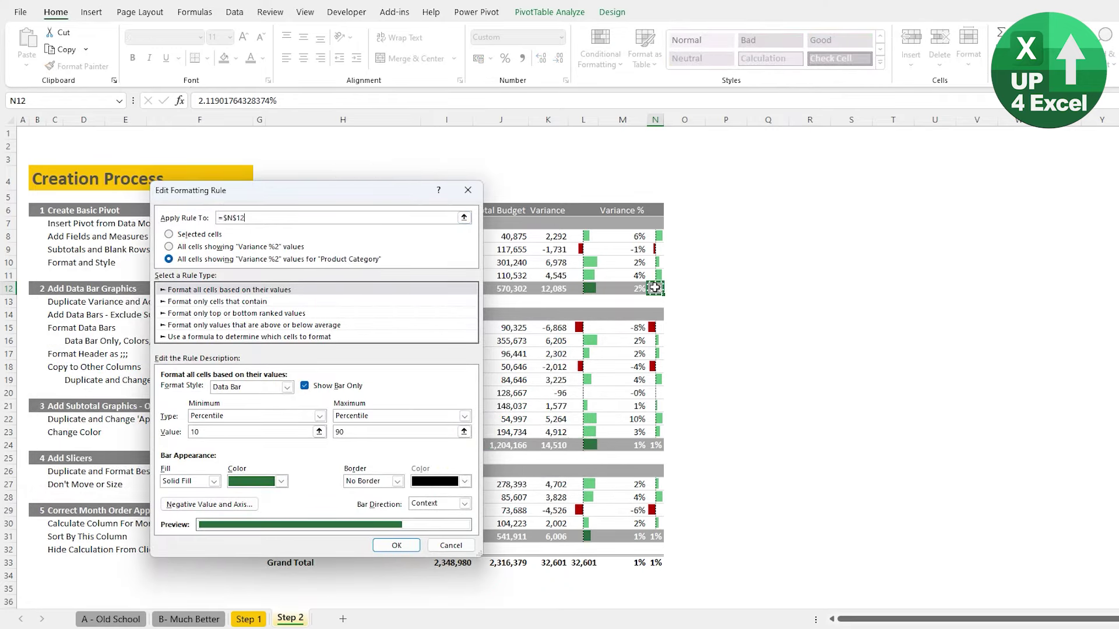
pyautogui.click(386, 545)
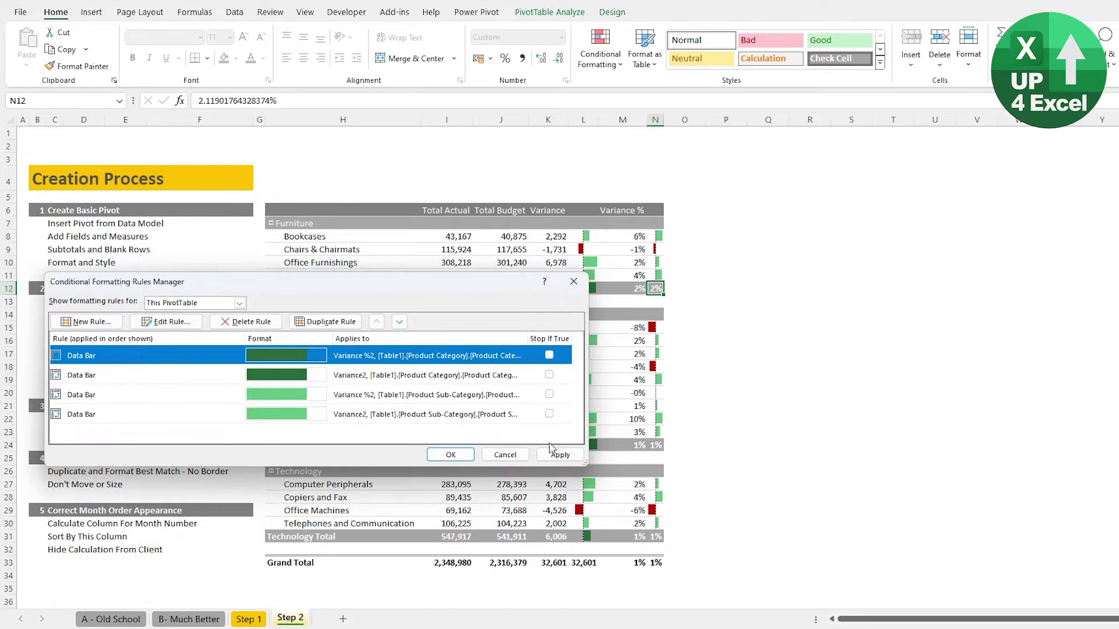
pyautogui.click(553, 452)
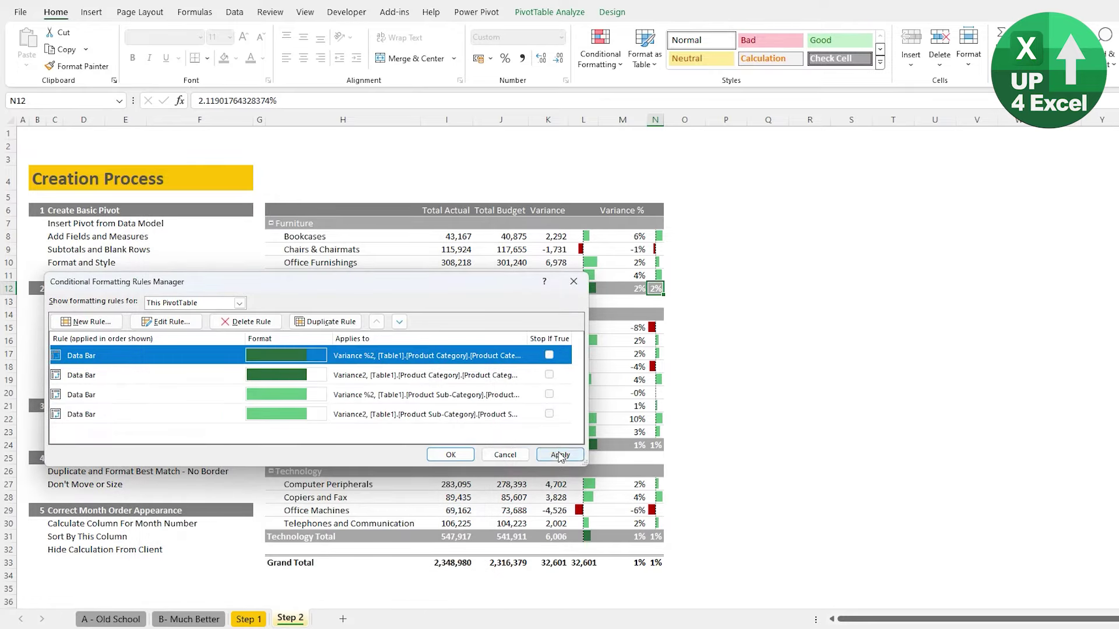
pyautogui.click(452, 455)
# - Hide the Grand Total values in cells L33 and N33 with the custom number format ;;;
pyautogui.click(580, 562)
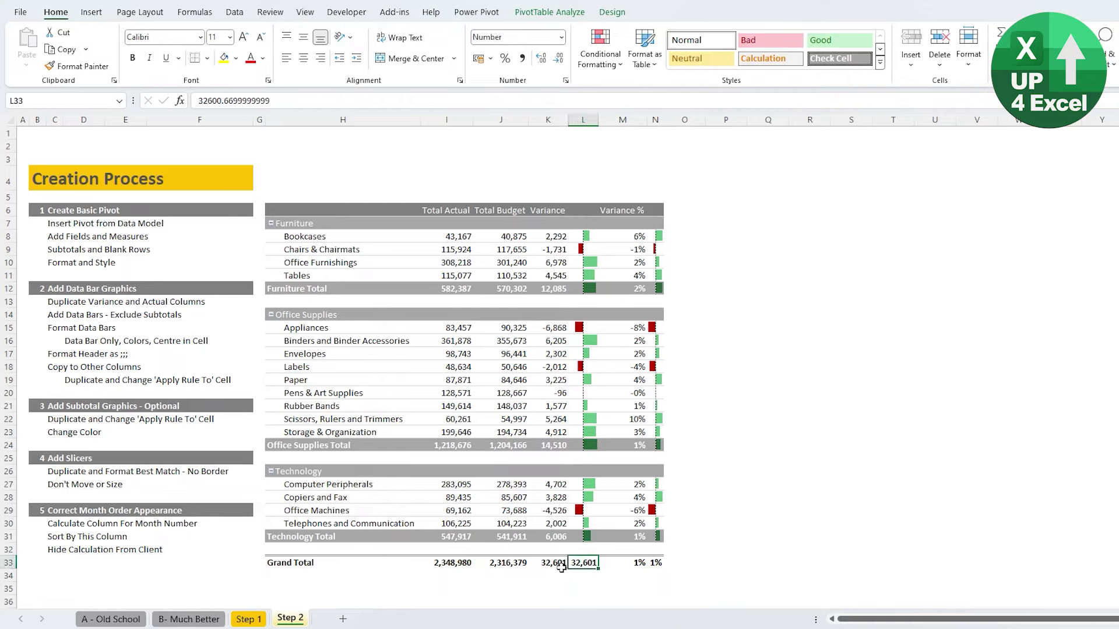
pyautogui.click(655, 562)
pyautogui.click(582, 562)
pyautogui.hotkey('ctrl', '1')
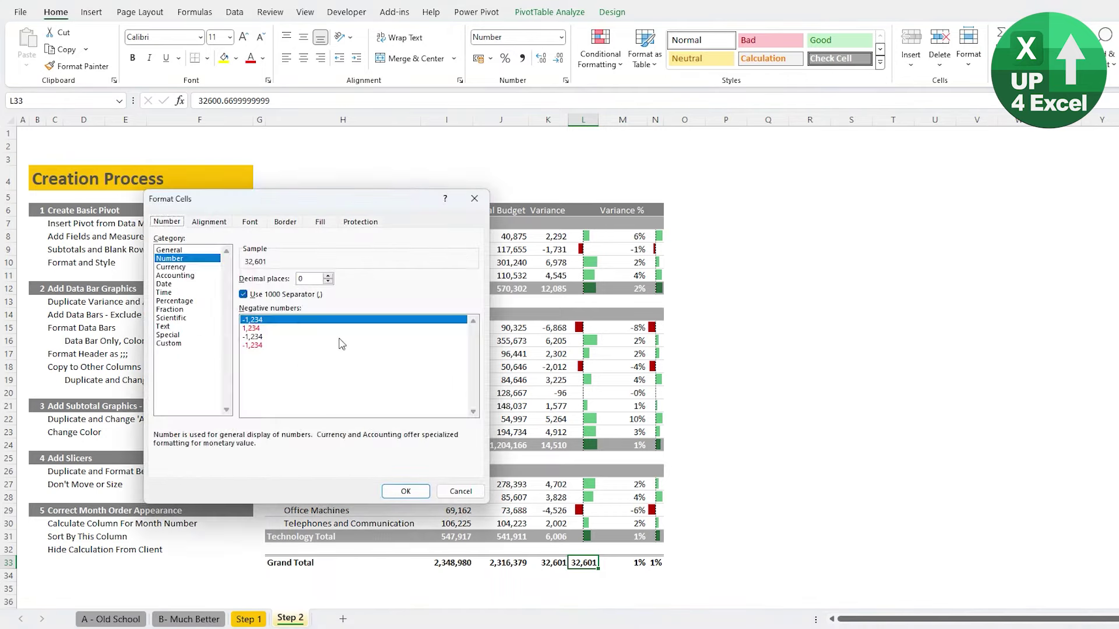
pyautogui.click(212, 344)
pyautogui.moveTo(473, 323); pyautogui.dragTo(476, 395)
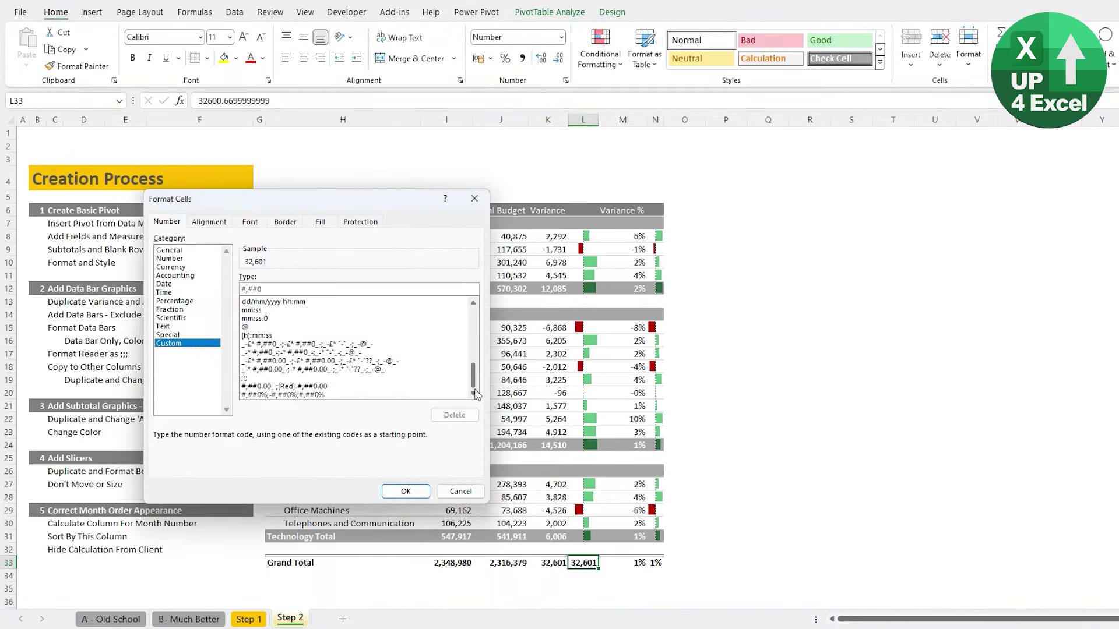
pyautogui.click(254, 378)
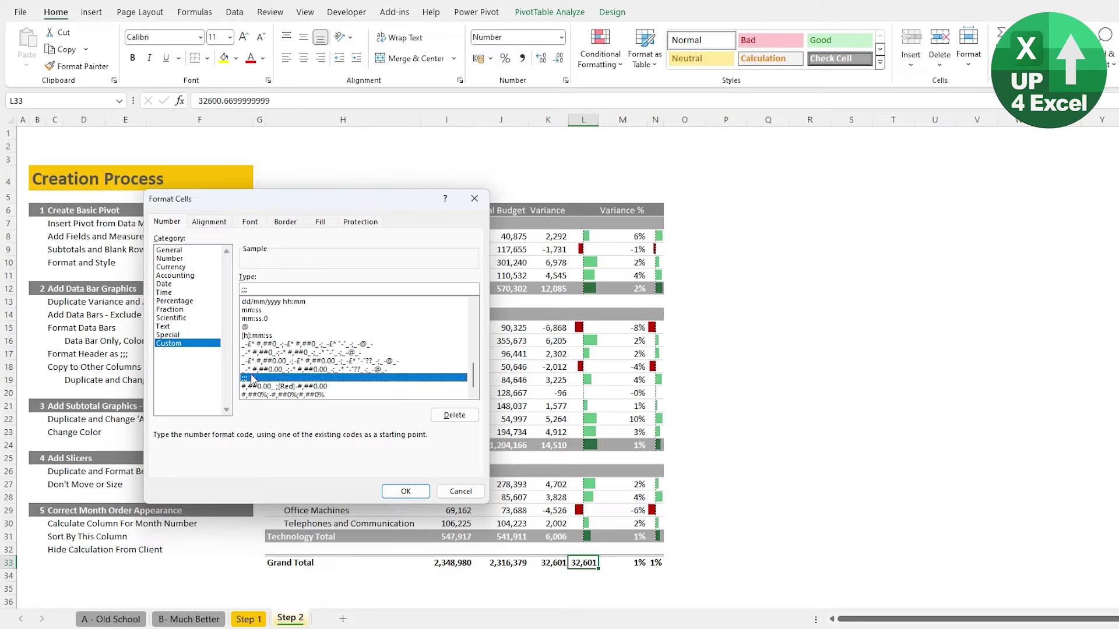
pyautogui.click(406, 493)
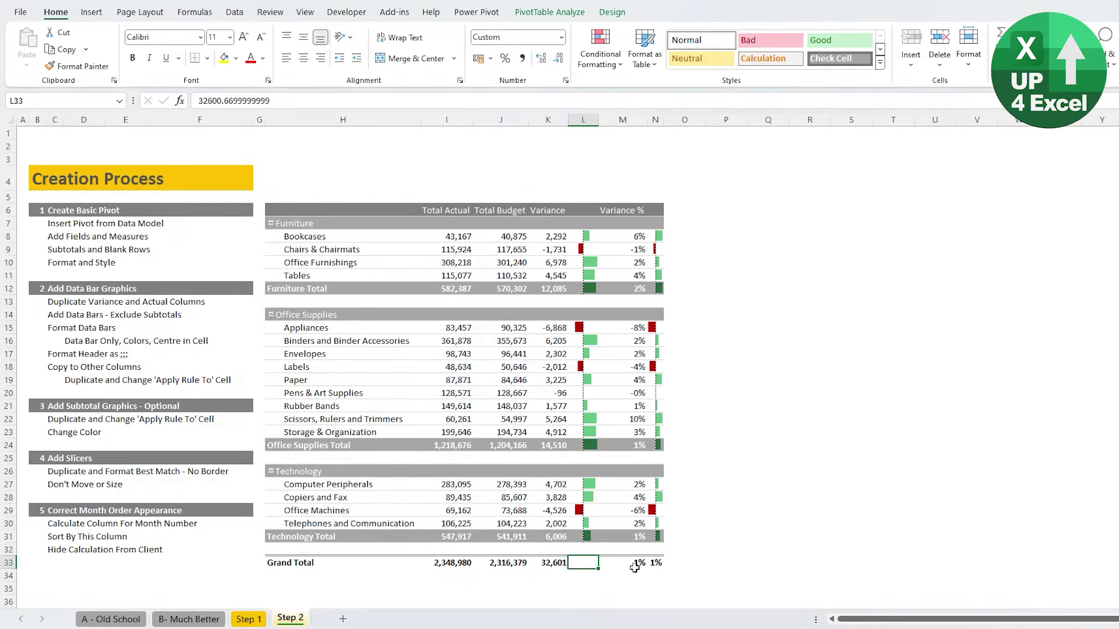
pyautogui.click(654, 563)
pyautogui.press('F4')
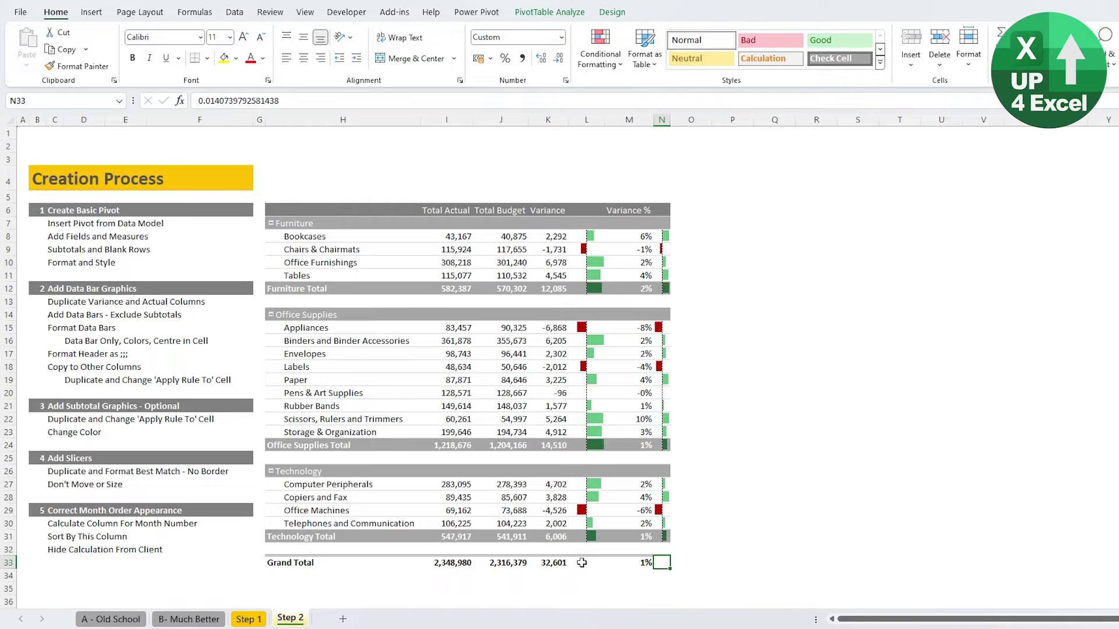
# - Widen columns N and L to give the variance data bars more room
pyautogui.click(551, 563)
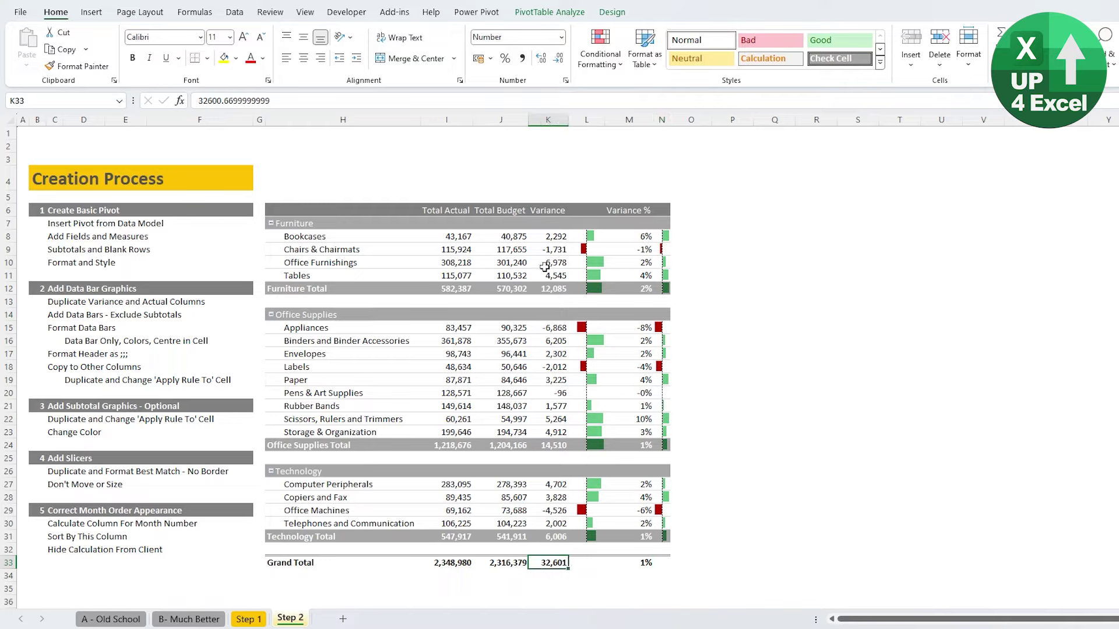
pyautogui.click(603, 564)
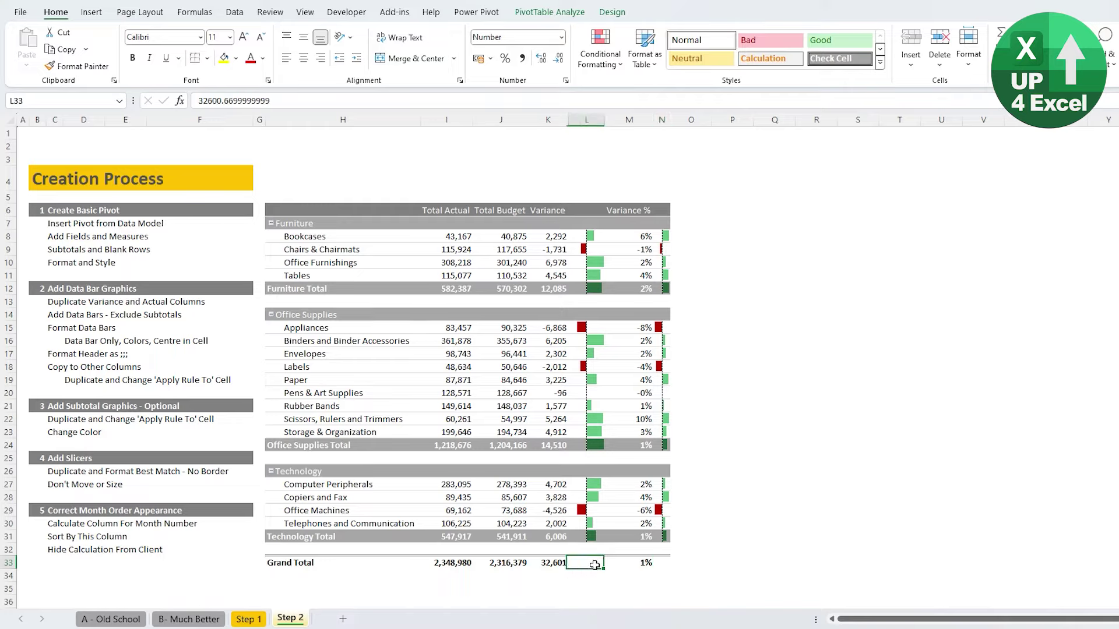
pyautogui.click(660, 565)
pyautogui.moveTo(670, 119); pyautogui.dragTo(693, 118)
pyautogui.moveTo(603, 120); pyautogui.dragTo(621, 120)
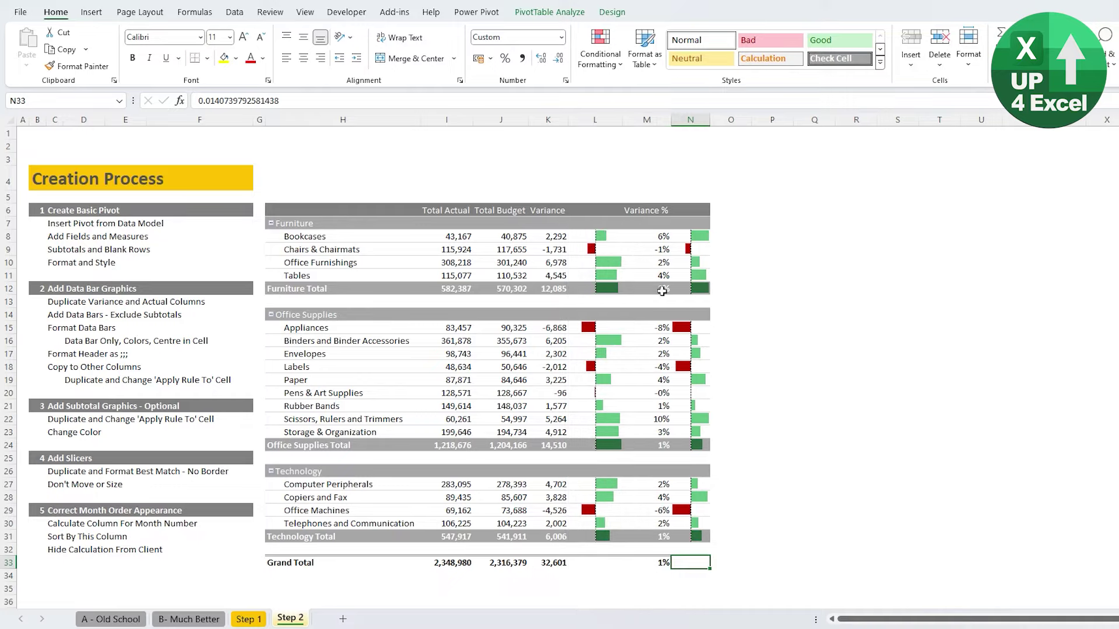
# - Refresh the variance pivot table's data
pyautogui.click(533, 13)
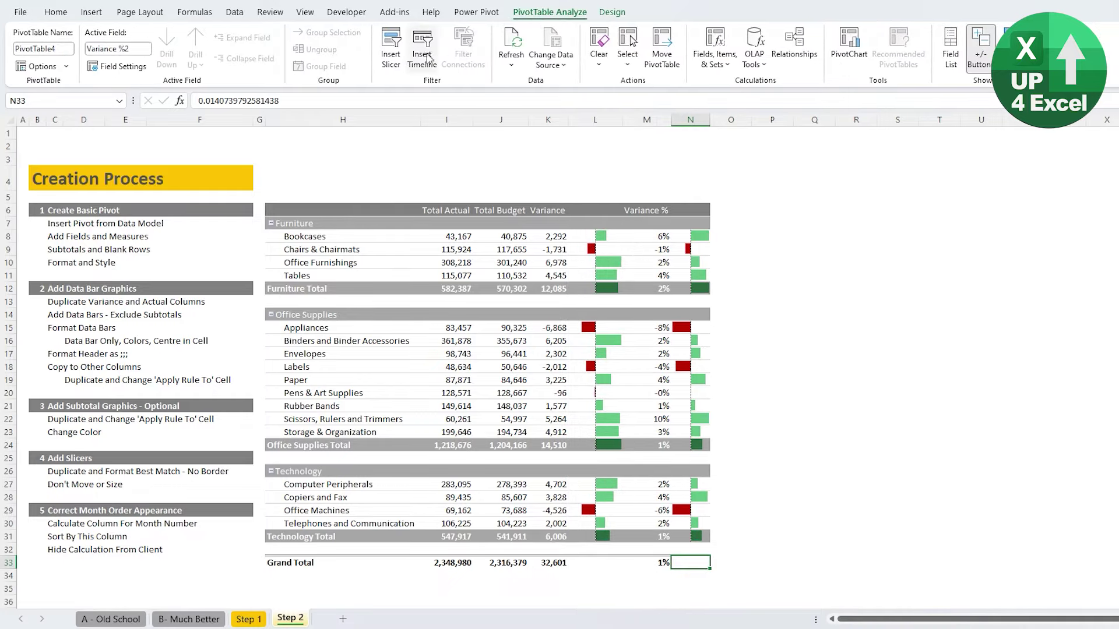
pyautogui.click(512, 58)
pyautogui.click(532, 104)
# - Add the Total Actual measure a second time to the pivot's values, directly after the existing Total Actual, and close the field list
pyautogui.click(460, 250)
pyautogui.click(951, 51)
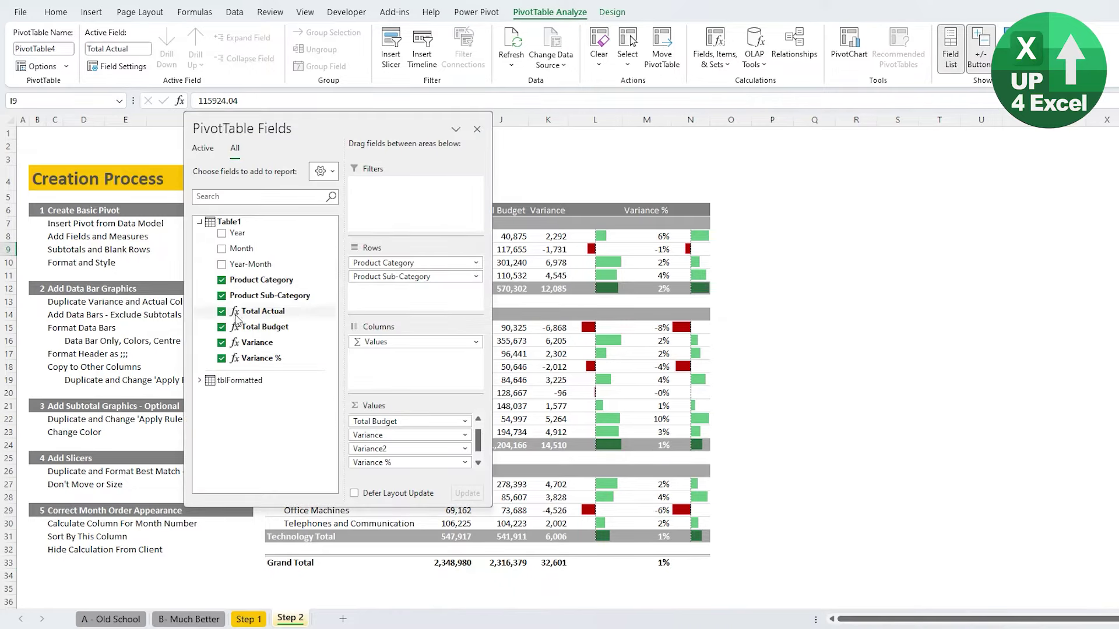
pyautogui.moveTo(248, 313); pyautogui.dragTo(400, 426)
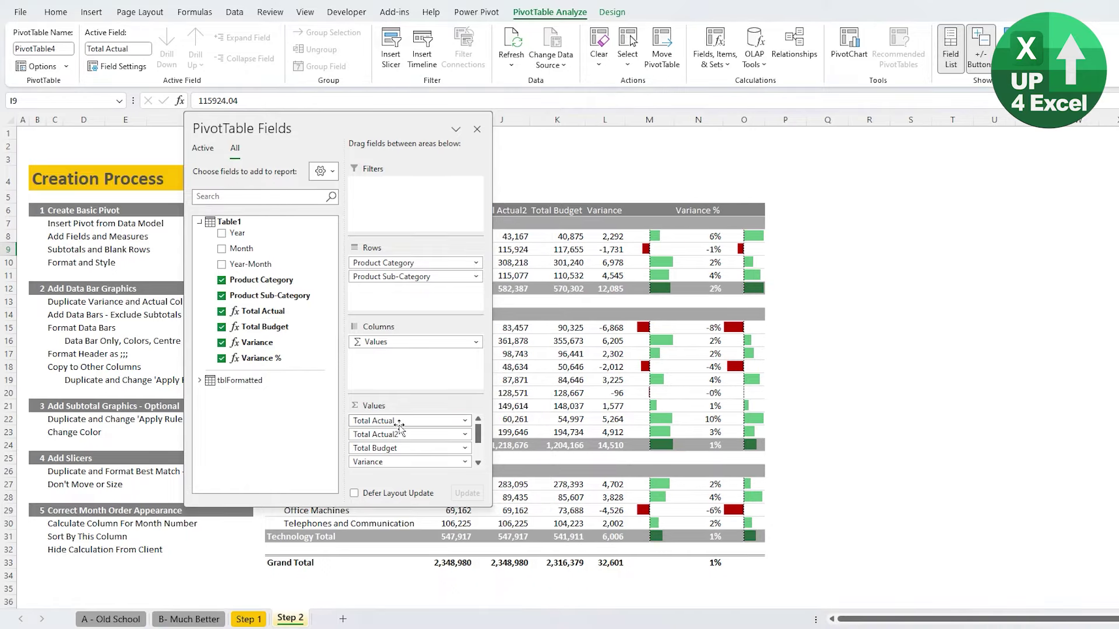
pyautogui.click(477, 129)
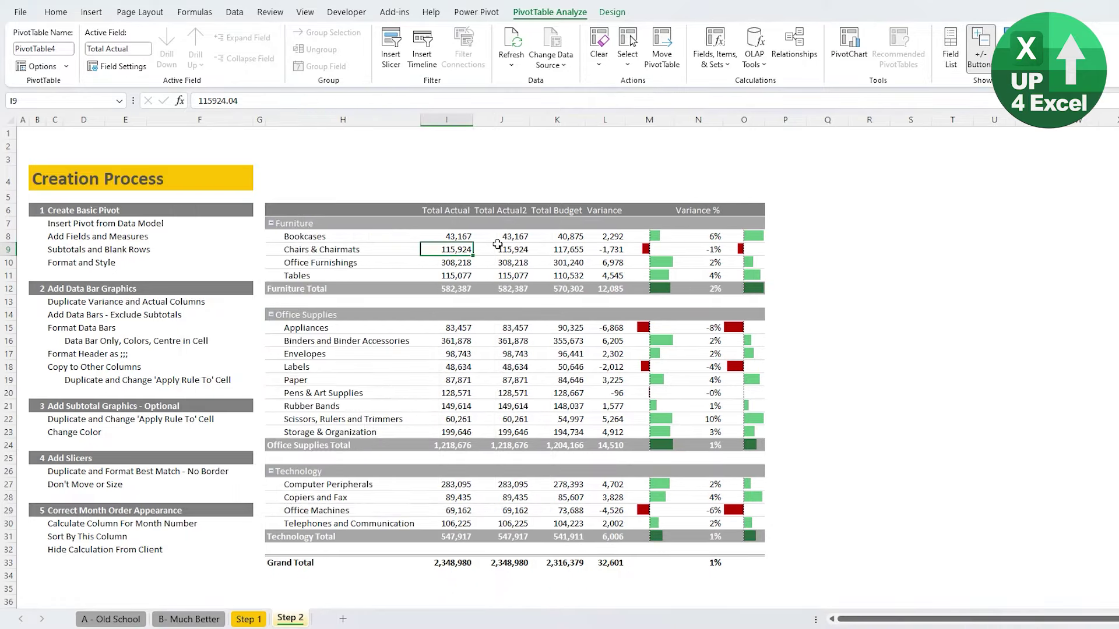
# - Add orange solid-fill data bars to the Total Actual2 column, applied to all its values for Product Sub-Category
pyautogui.click(504, 239)
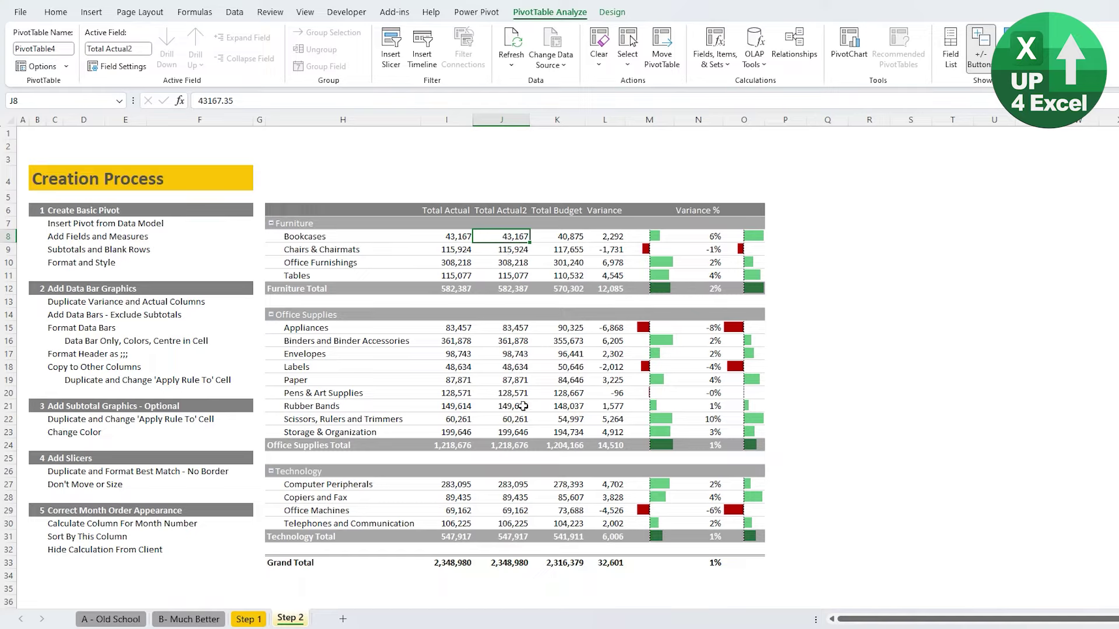
pyautogui.moveTo(521, 419)
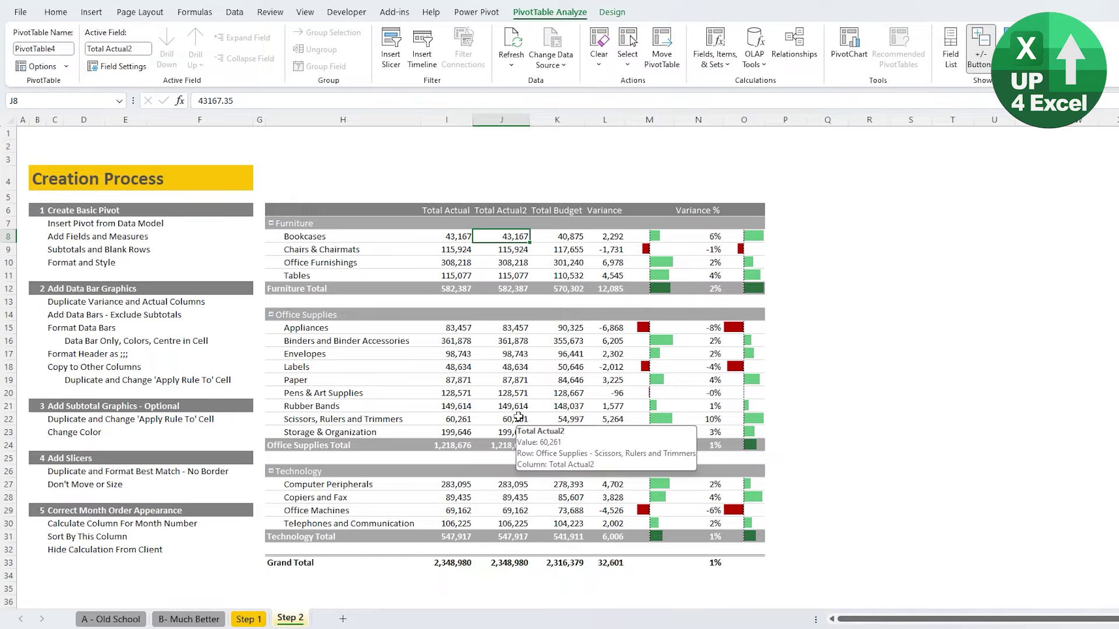
pyautogui.hotkey('alt', 'h')
pyautogui.click(601, 53)
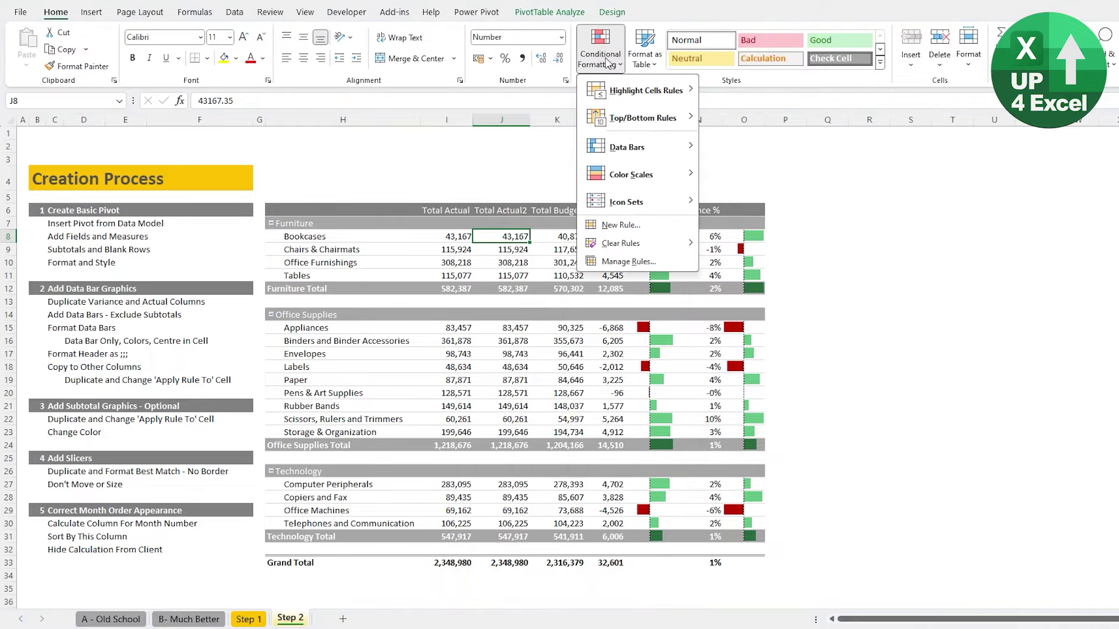
pyautogui.moveTo(652, 148)
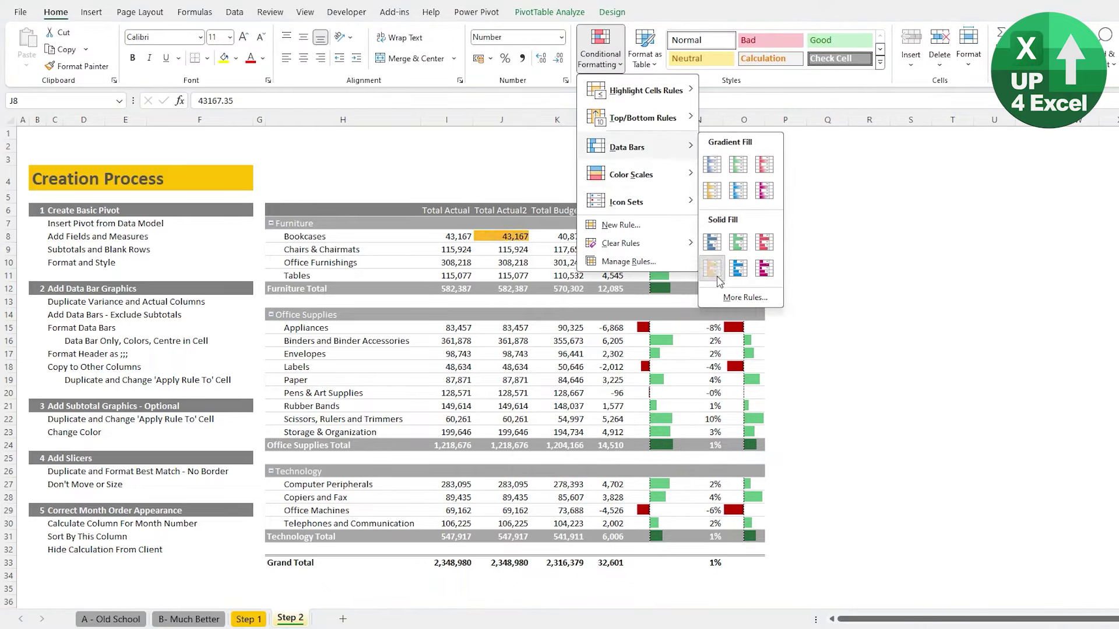
pyautogui.click(716, 277)
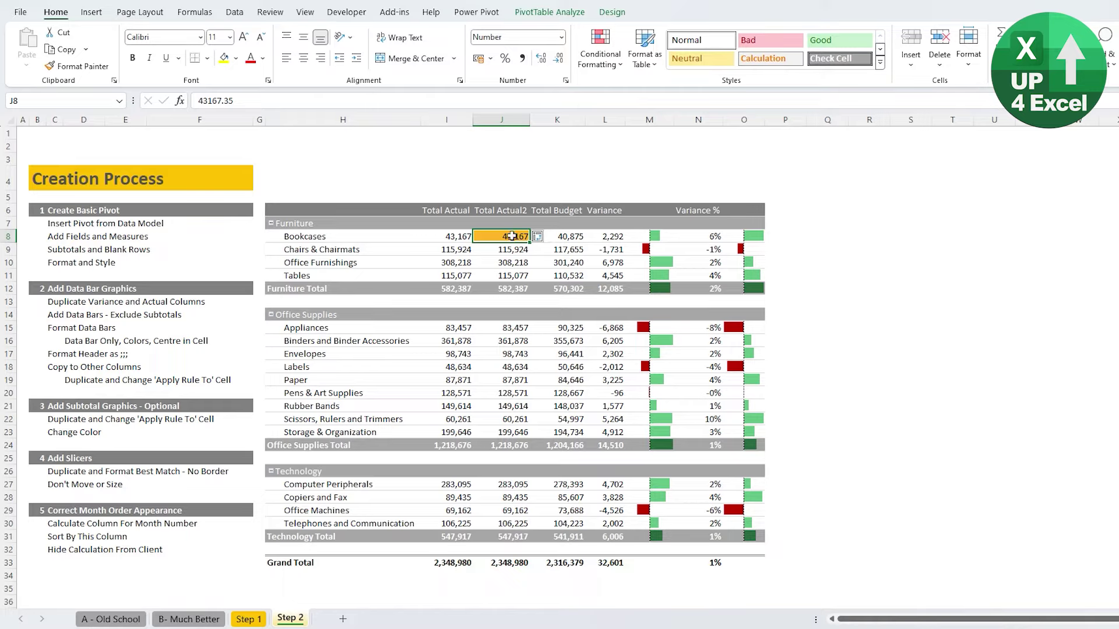
pyautogui.click(548, 238)
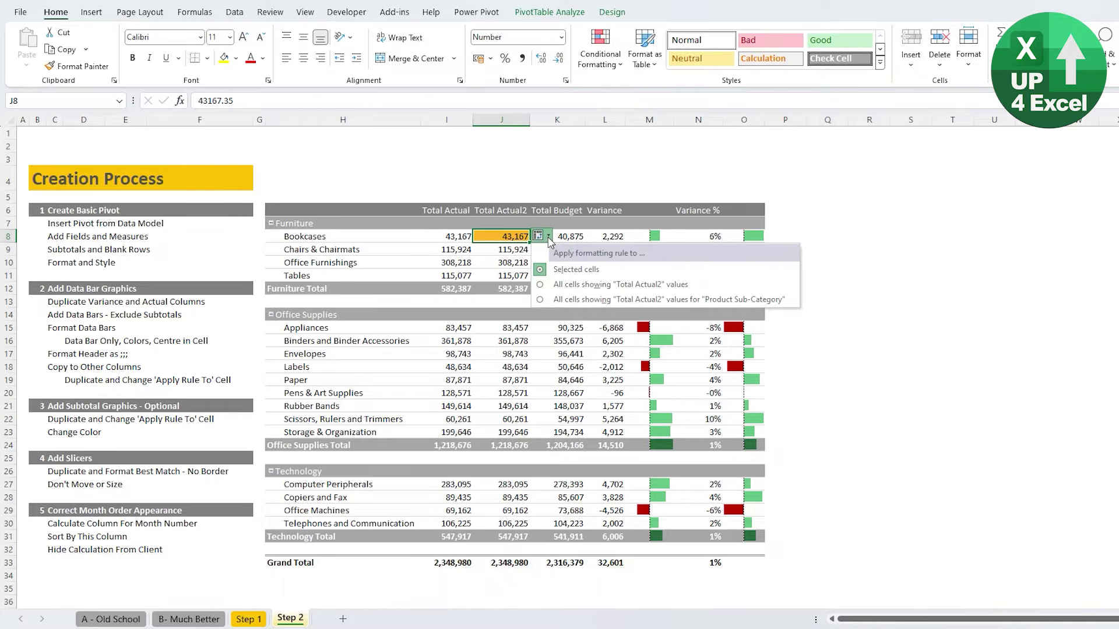
pyautogui.click(626, 300)
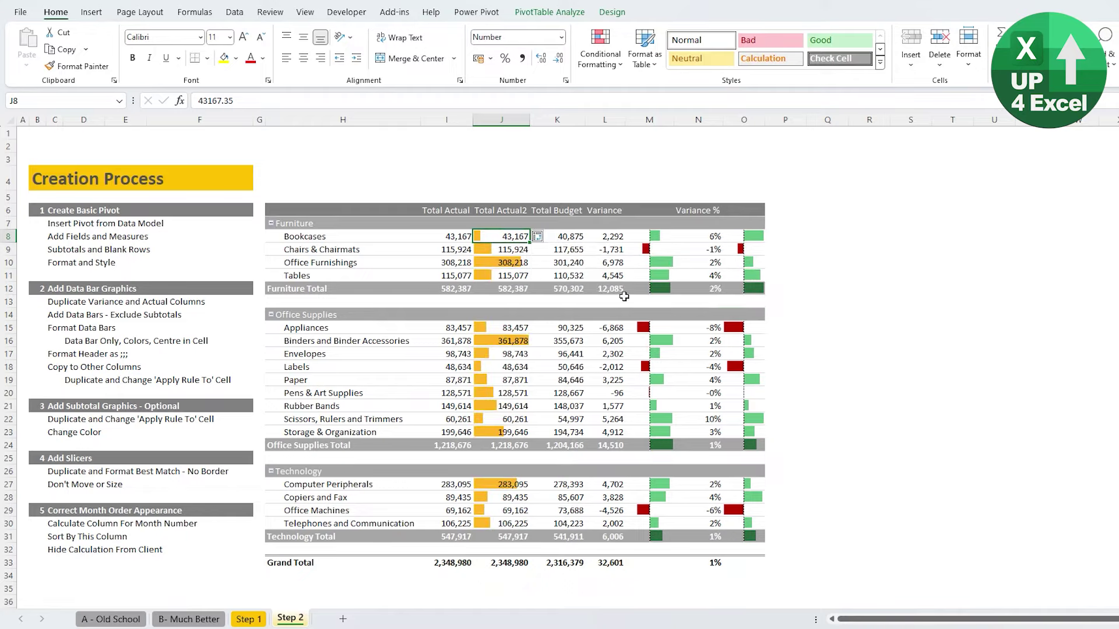
# - Edit the Total Actual2 data bar rule to use a light grey fill and show the bar only
pyautogui.click(601, 50)
pyautogui.click(646, 266)
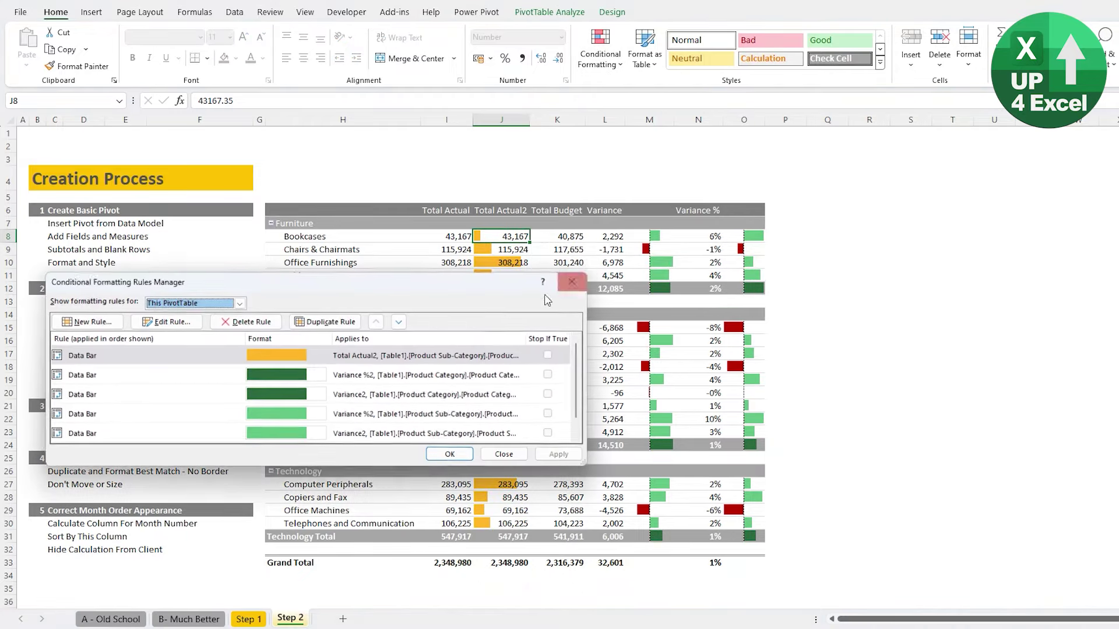
pyautogui.click(197, 357)
pyautogui.click(166, 322)
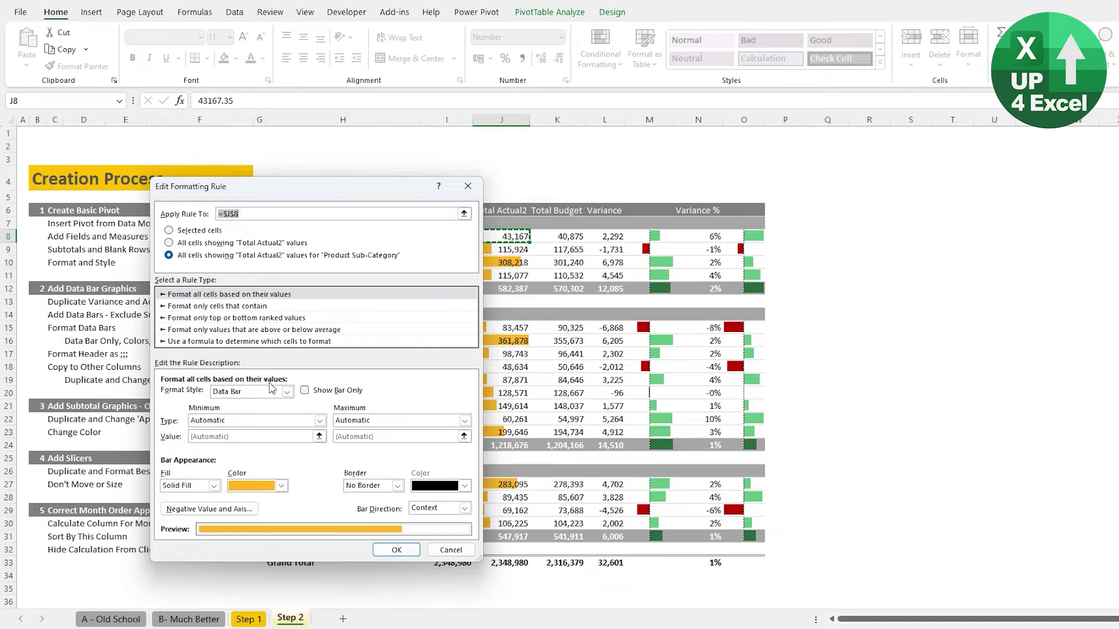
pyautogui.click(281, 487)
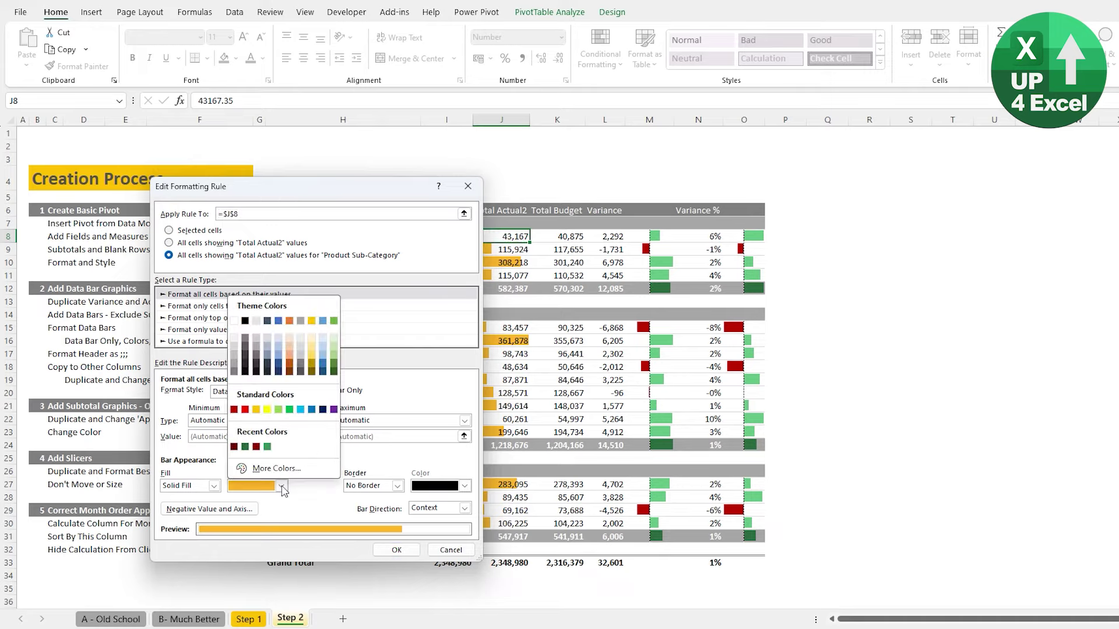
pyautogui.click(301, 358)
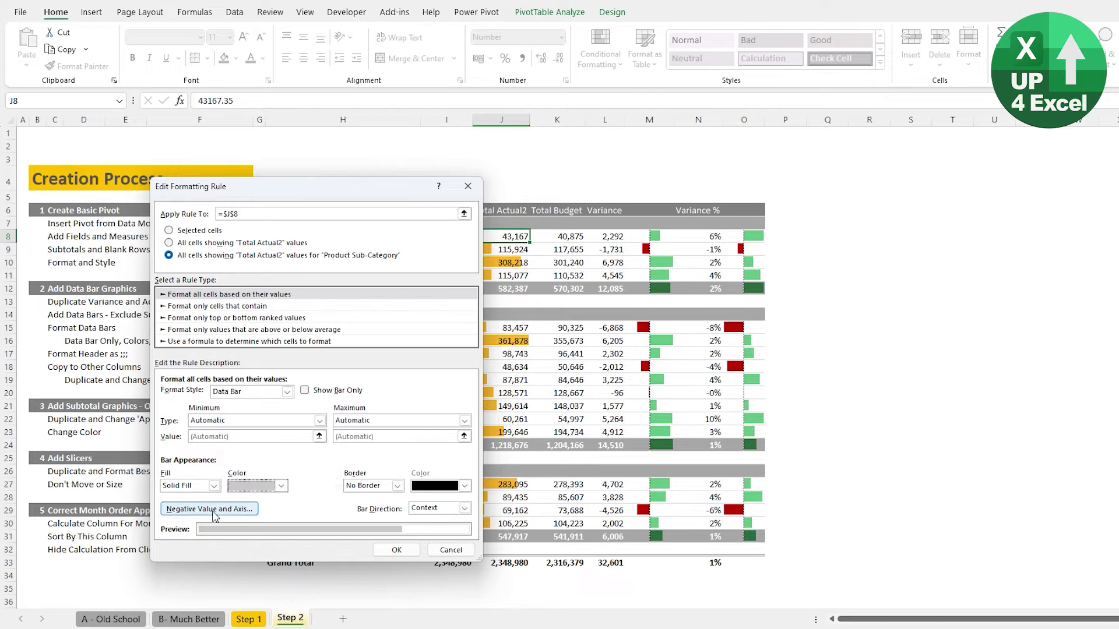
pyautogui.click(304, 391)
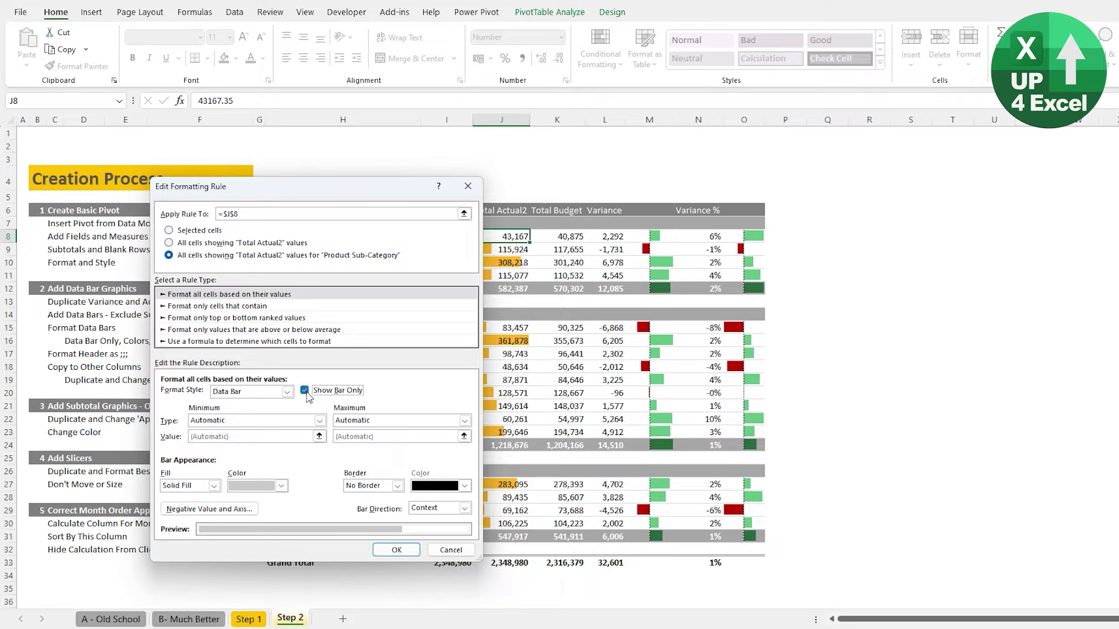
pyautogui.click(400, 554)
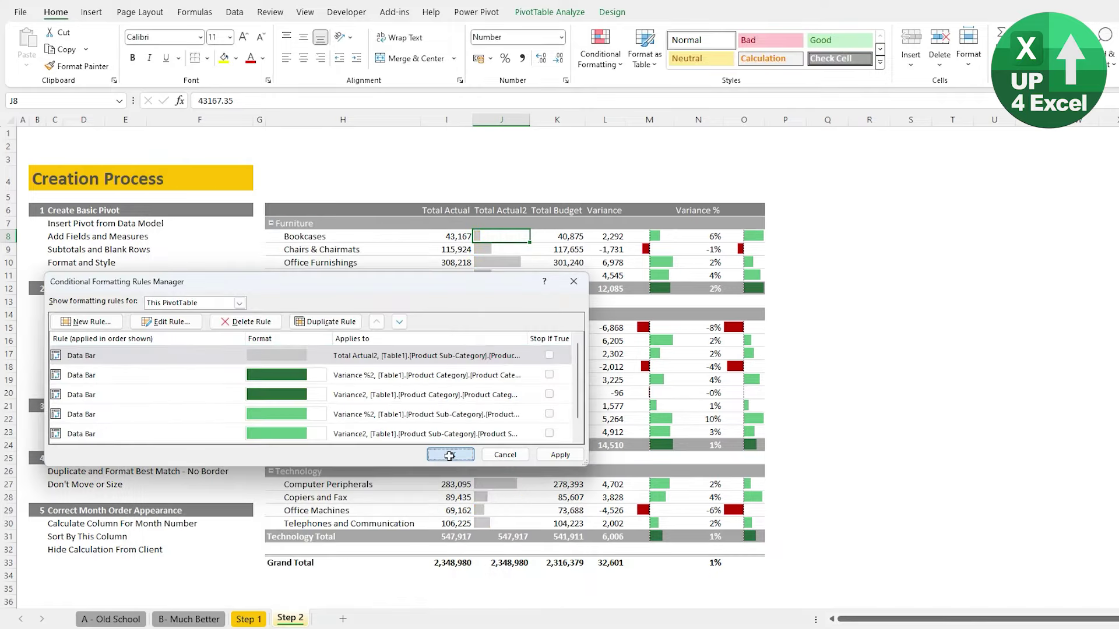
pyautogui.click(445, 456)
pyautogui.click(488, 407)
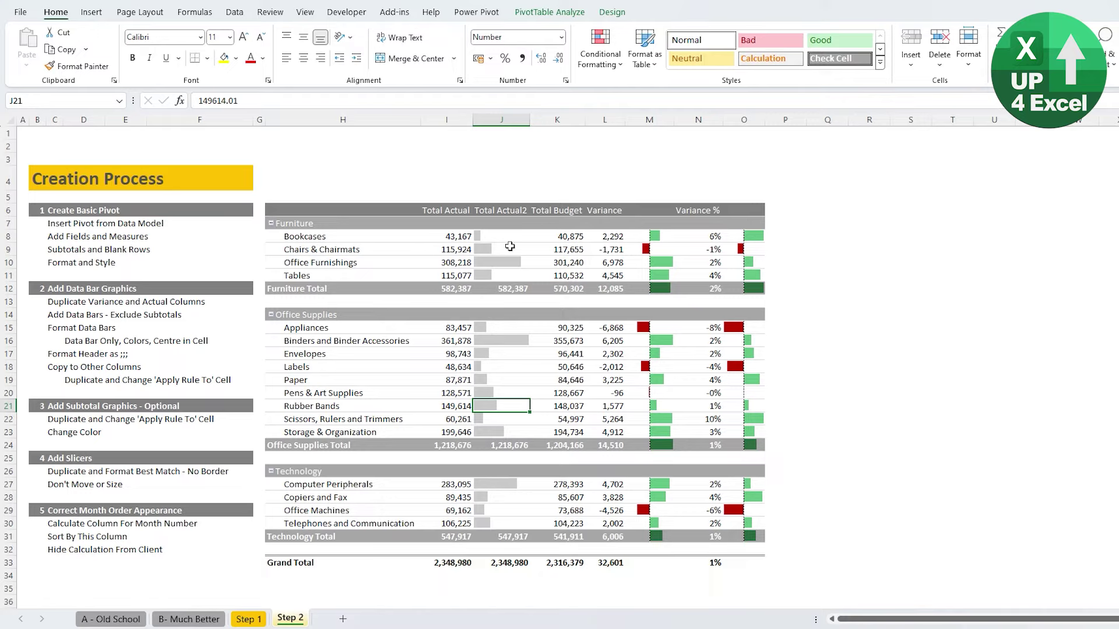
# - Hide the Total Actual2 grand total in cell J33 with the custom number format ;;;
pyautogui.click(496, 285)
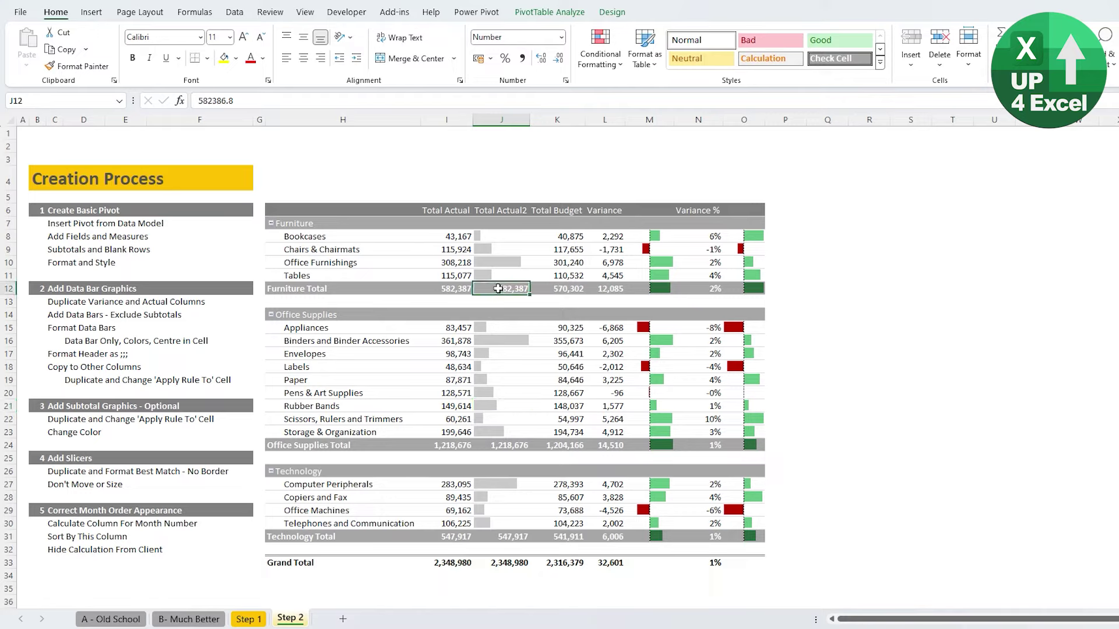
pyautogui.click(504, 562)
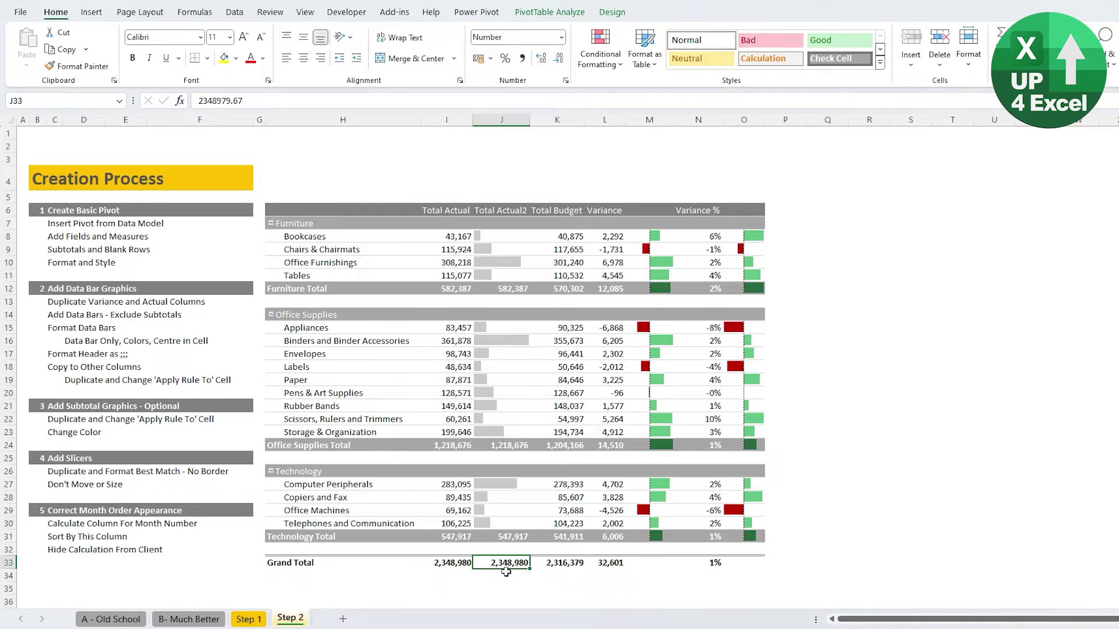
pyautogui.hotkey('ctrl', '1')
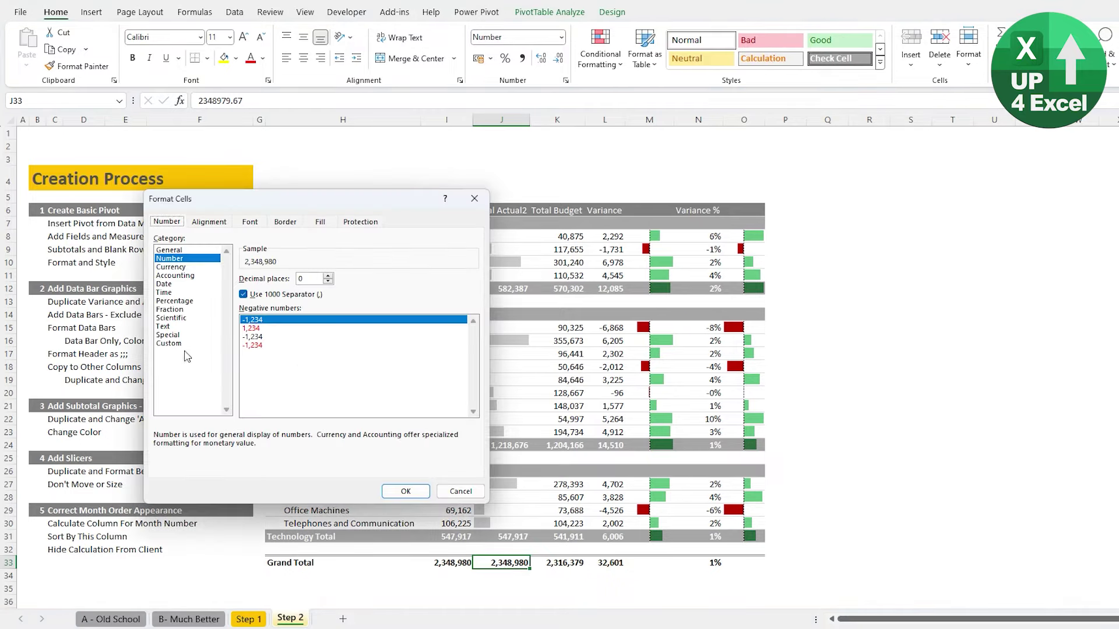
pyautogui.click(181, 343)
pyautogui.moveTo(475, 319); pyautogui.dragTo(475, 376)
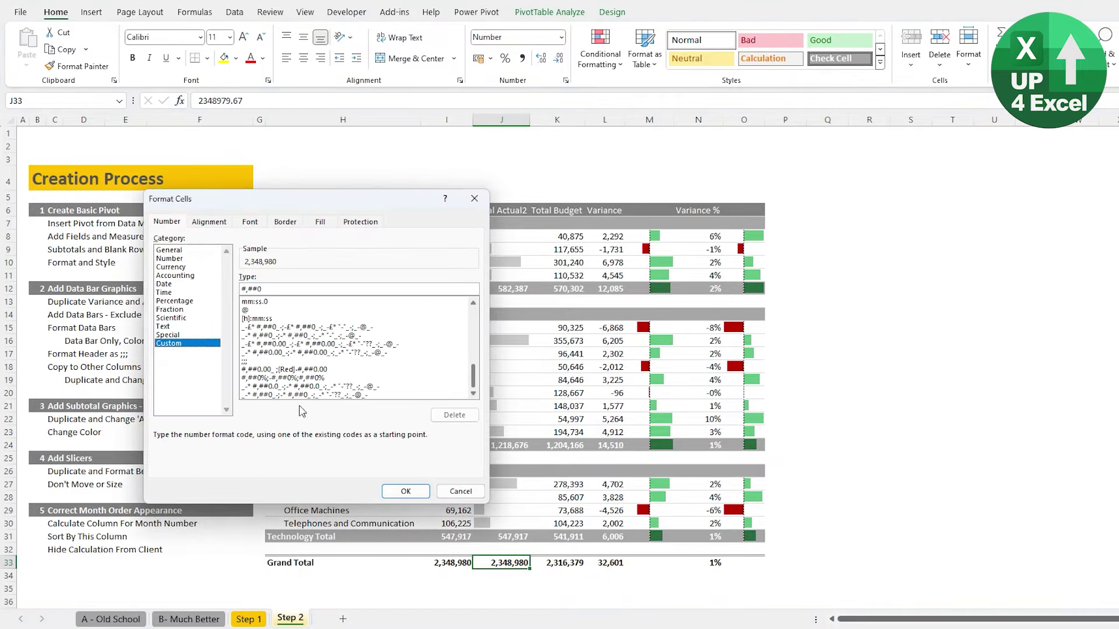
pyautogui.click(251, 361)
pyautogui.click(405, 491)
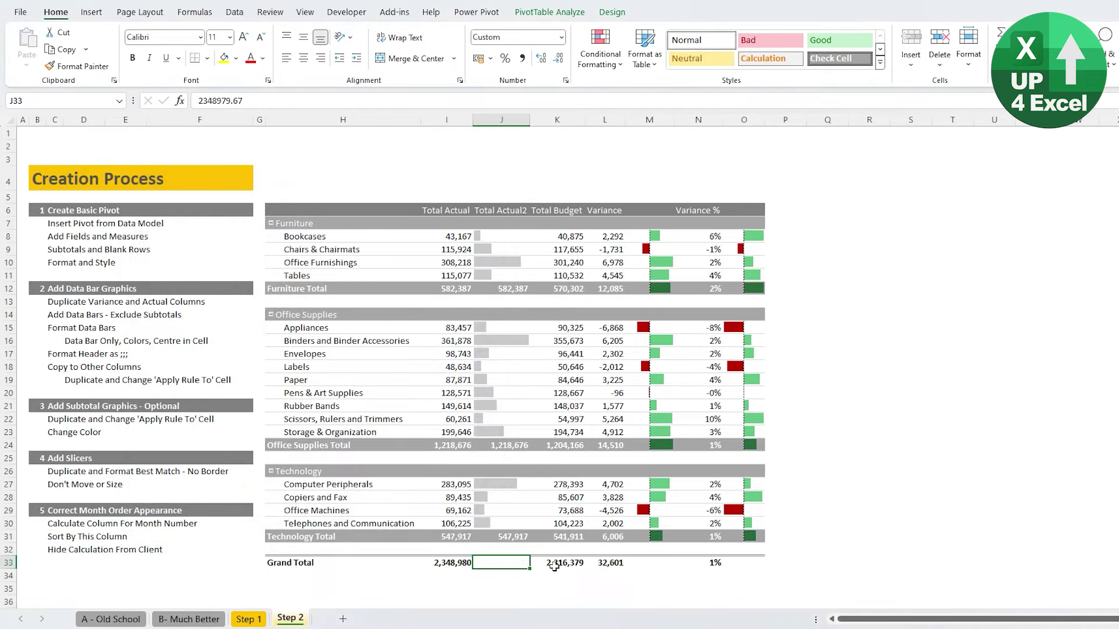
# - Duplicate the Total Actual2 data bar rule and apply the copy to J12 for all Product Category subtotal values
pyautogui.click(502, 445)
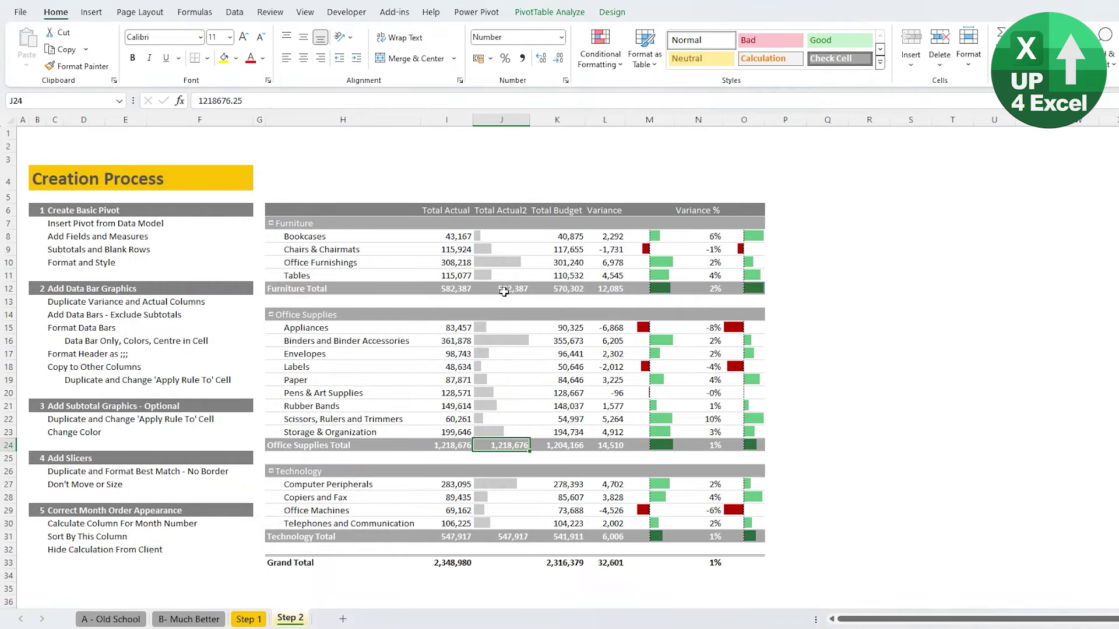
pyautogui.click(504, 290)
pyautogui.click(600, 54)
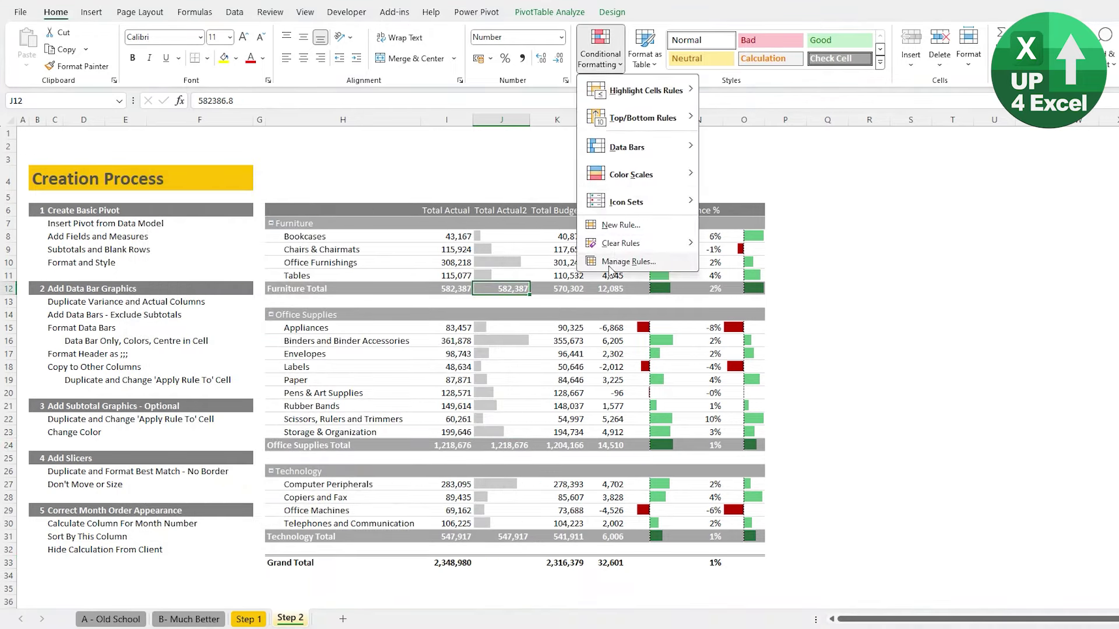
pyautogui.click(628, 261)
pyautogui.click(250, 354)
pyautogui.click(327, 322)
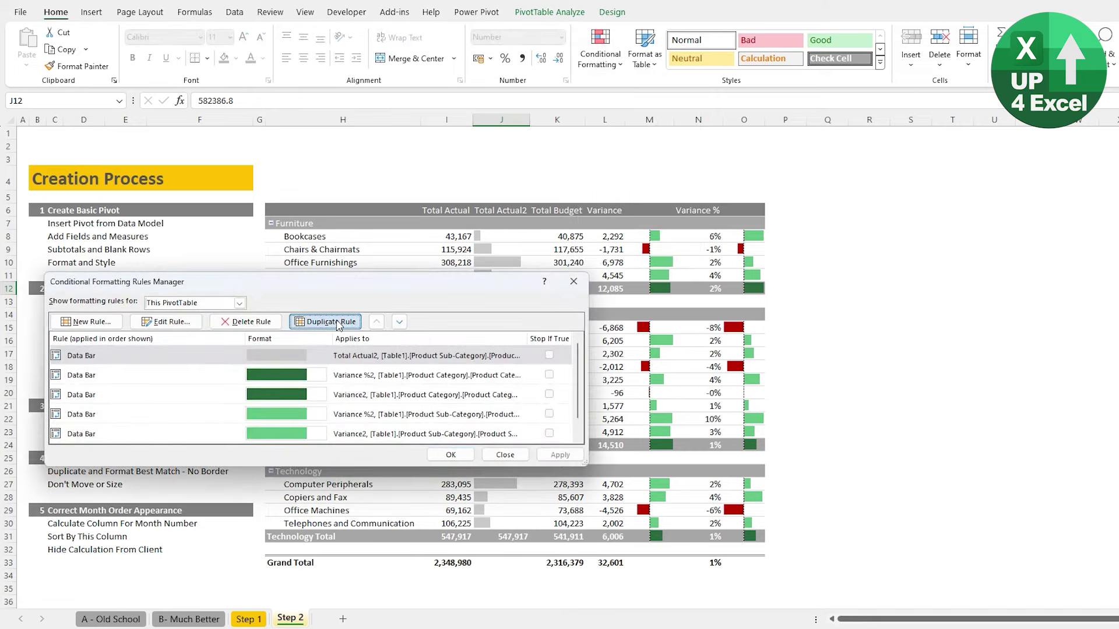
pyautogui.click(175, 322)
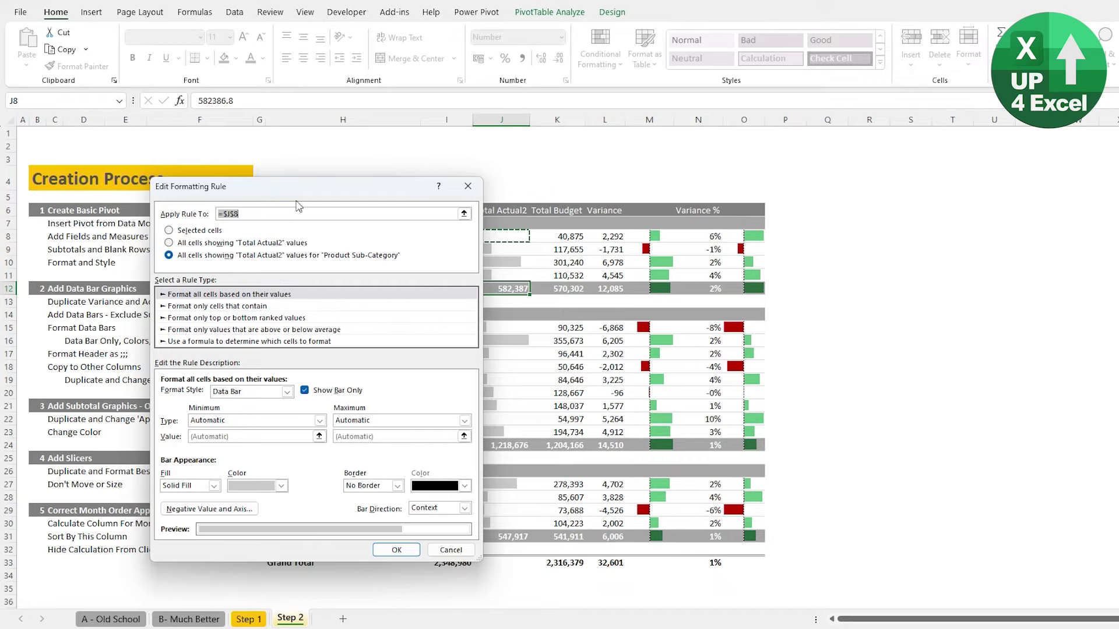
pyautogui.moveTo(355, 188); pyautogui.dragTo(271, 201)
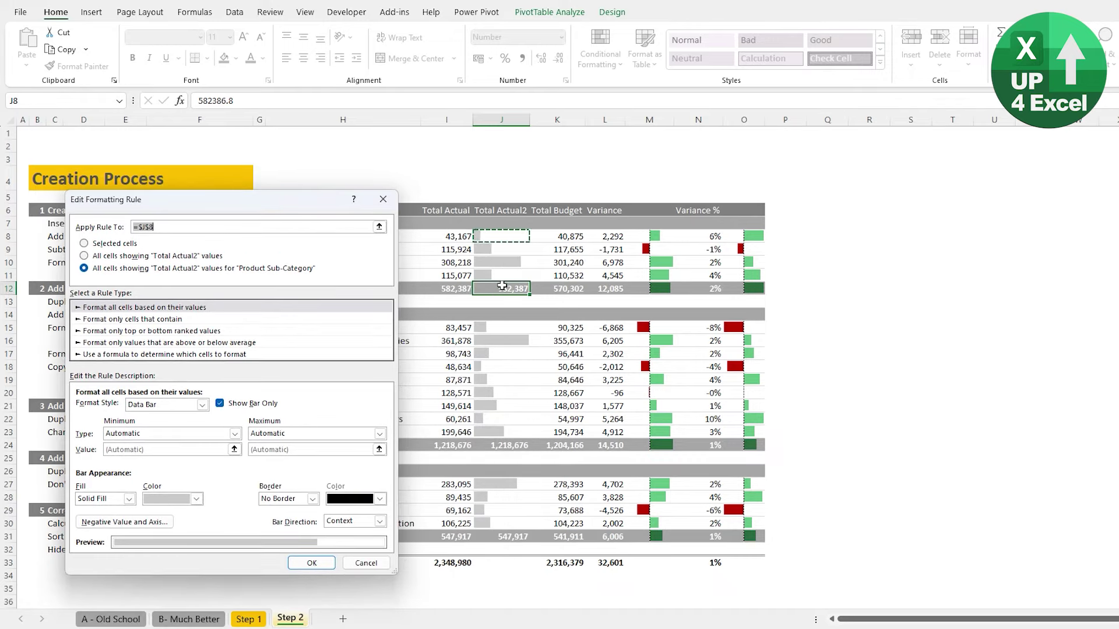
pyautogui.click(502, 286)
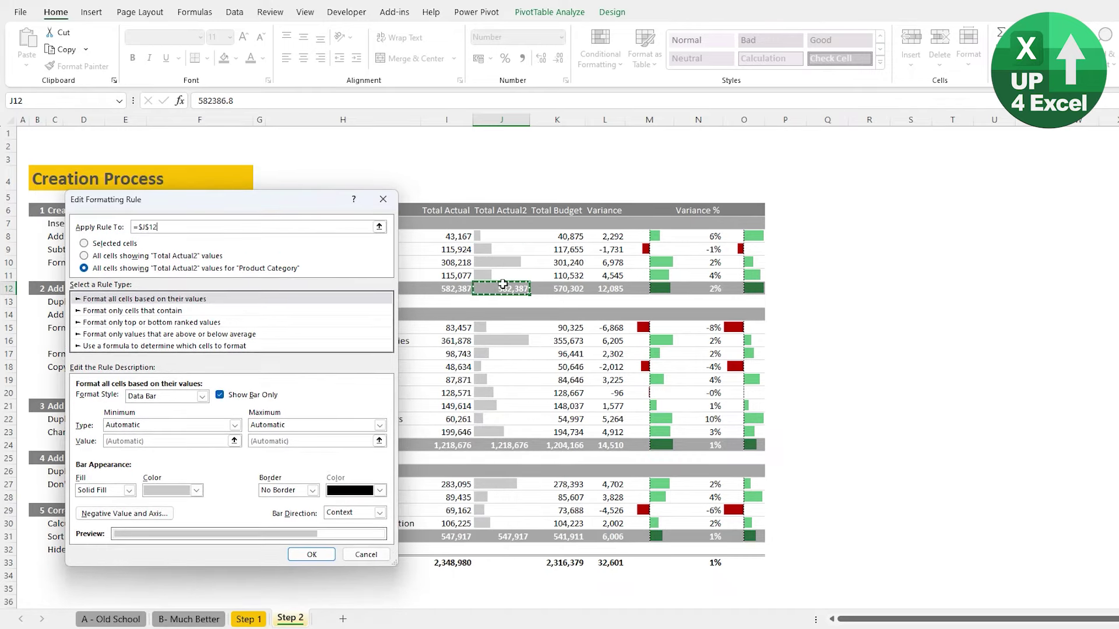
# - Set the Total Actual2 subtotal data bars to a dark grey fill and apply the rule changes
pyautogui.click(196, 491)
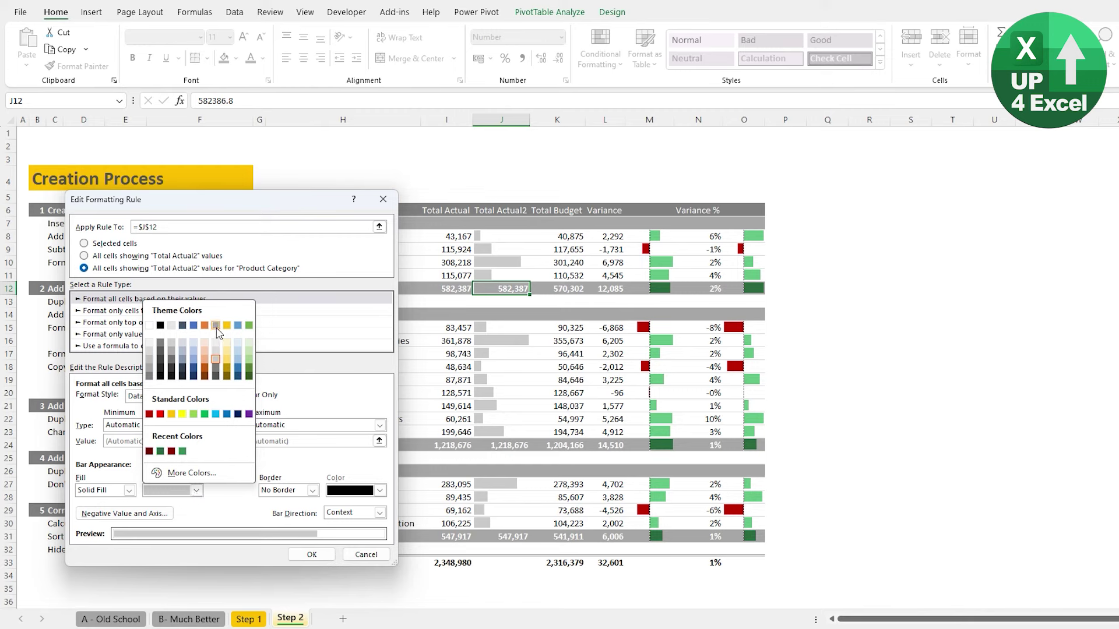
pyautogui.press('Escape')
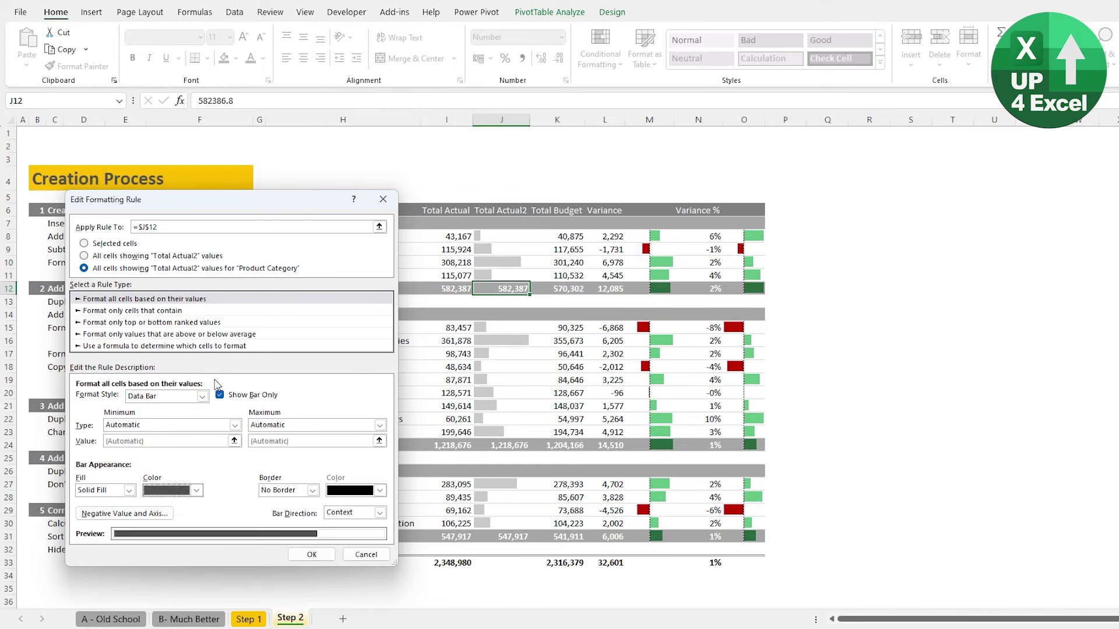
pyautogui.click(312, 555)
pyautogui.click(440, 458)
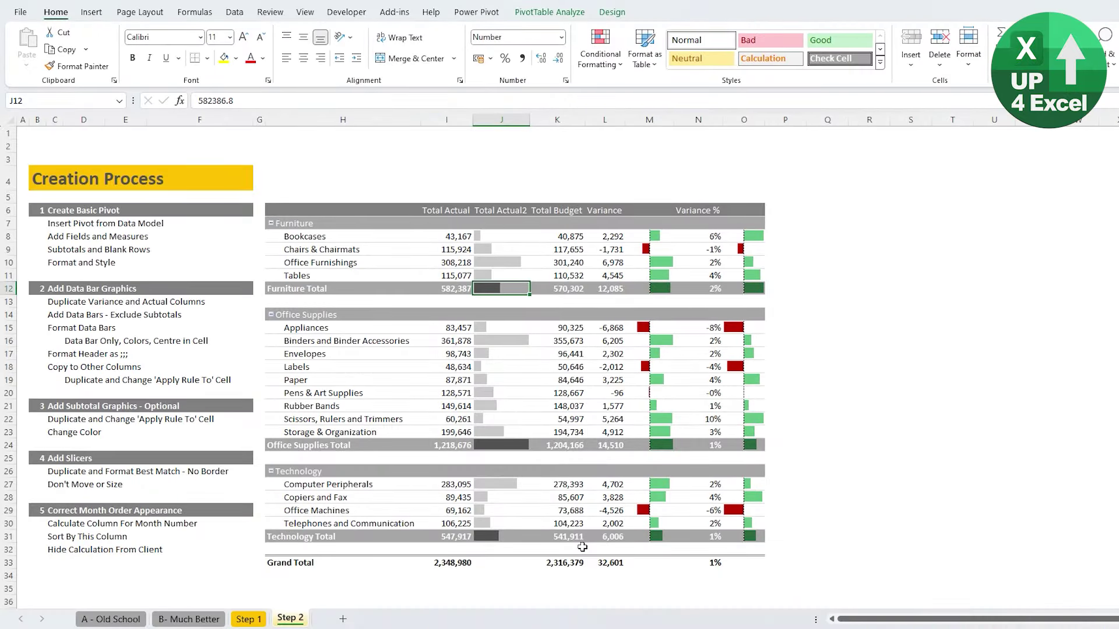
# - Collapse and re-expand the Office Supplies group to check how its subtotal bars display
pyautogui.click(271, 314)
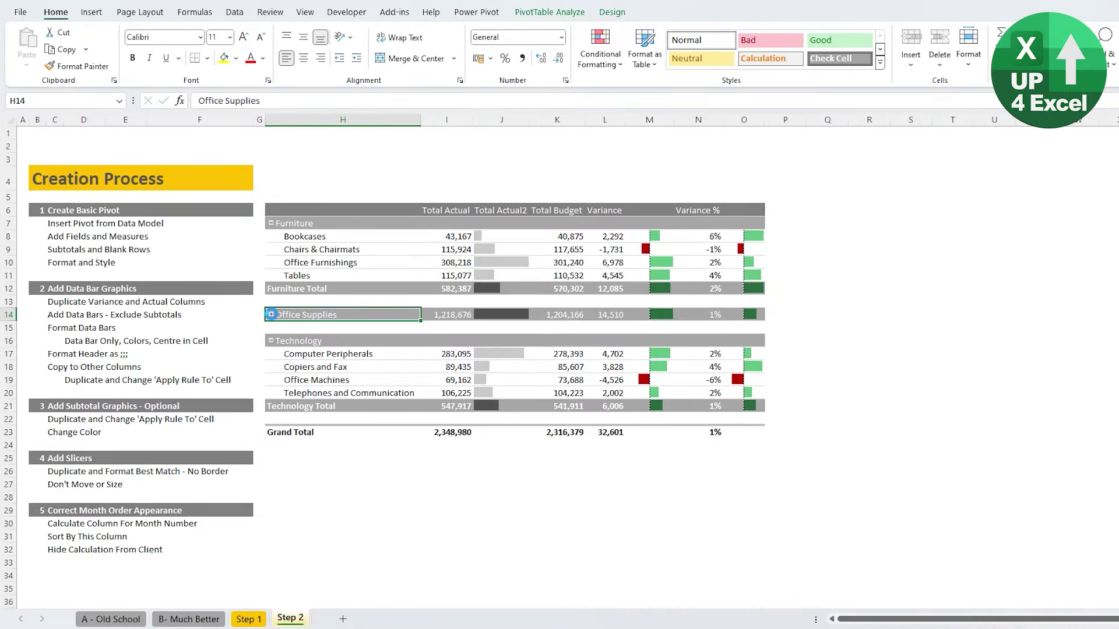
pyautogui.click(271, 314)
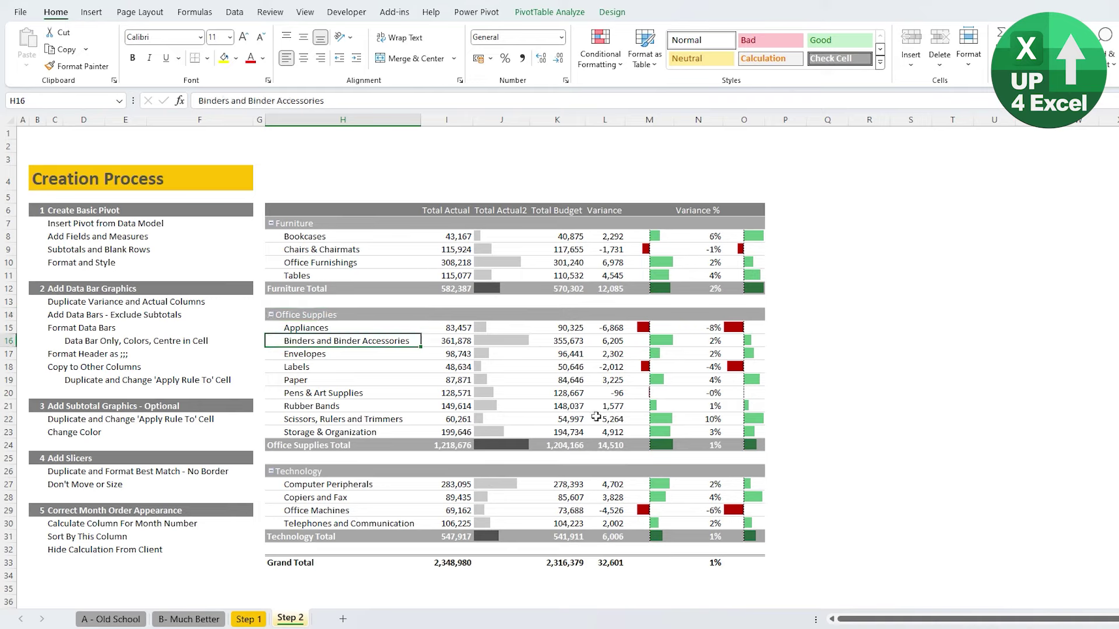
pyautogui.click(728, 325)
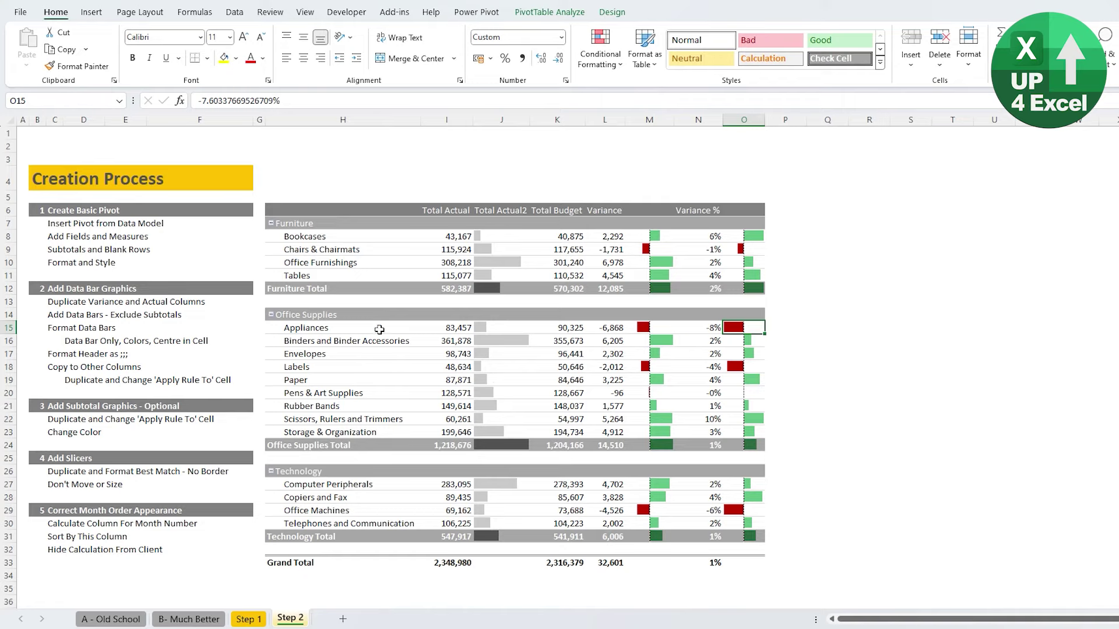
# - Sort the Product Sub-Category rows in ascending order by Variance and check the resulting variance bars
pyautogui.click(358, 330)
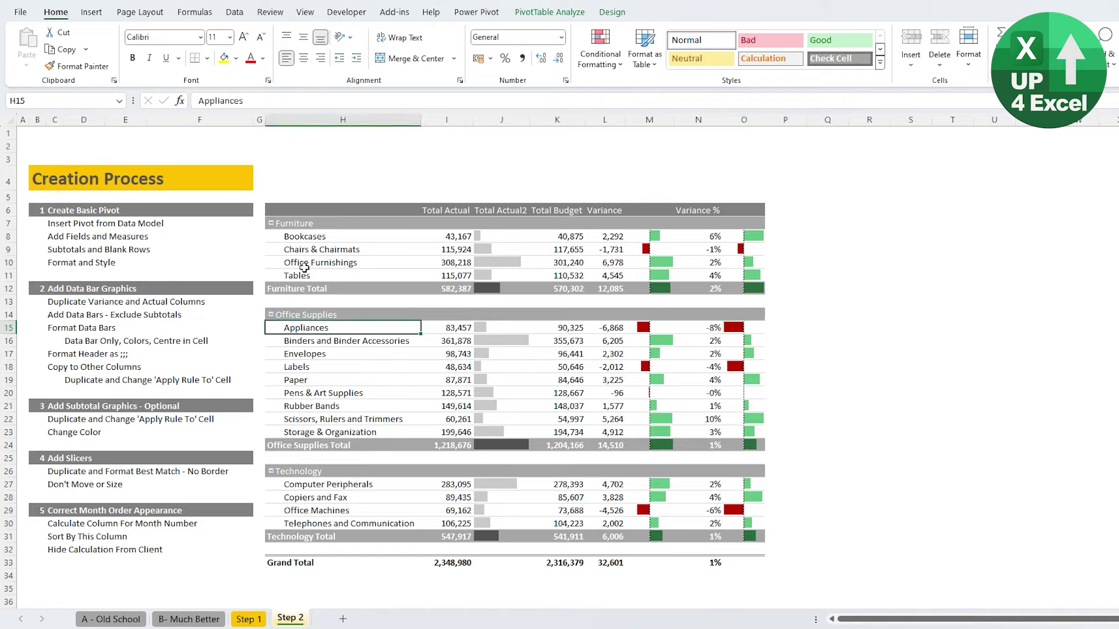
pyautogui.rightClick(328, 330)
pyautogui.moveTo(379, 344)
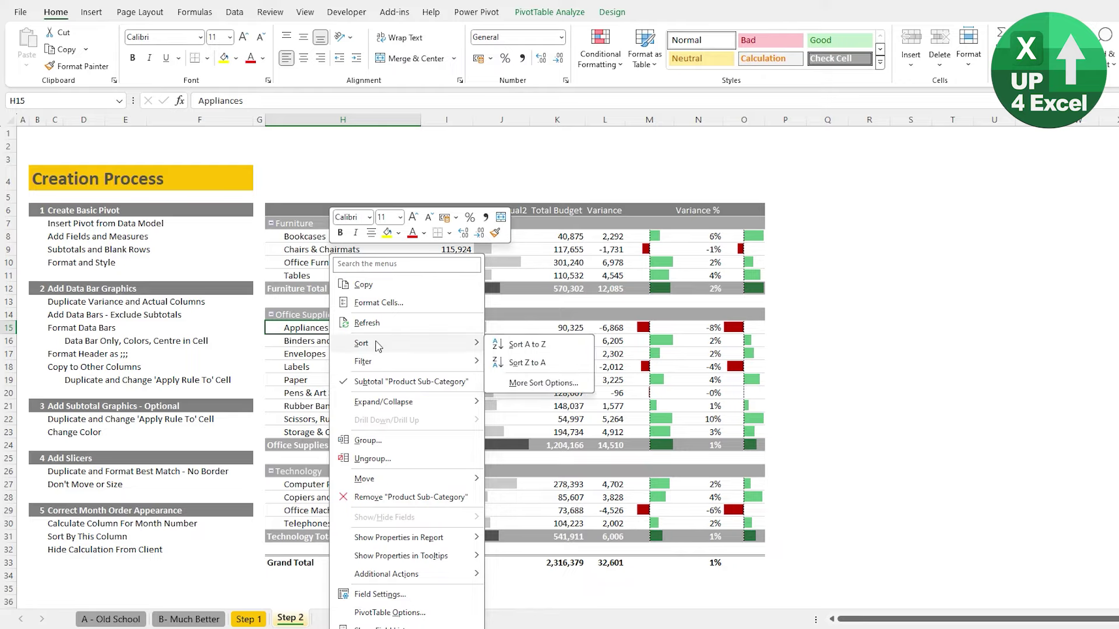
pyautogui.click(520, 383)
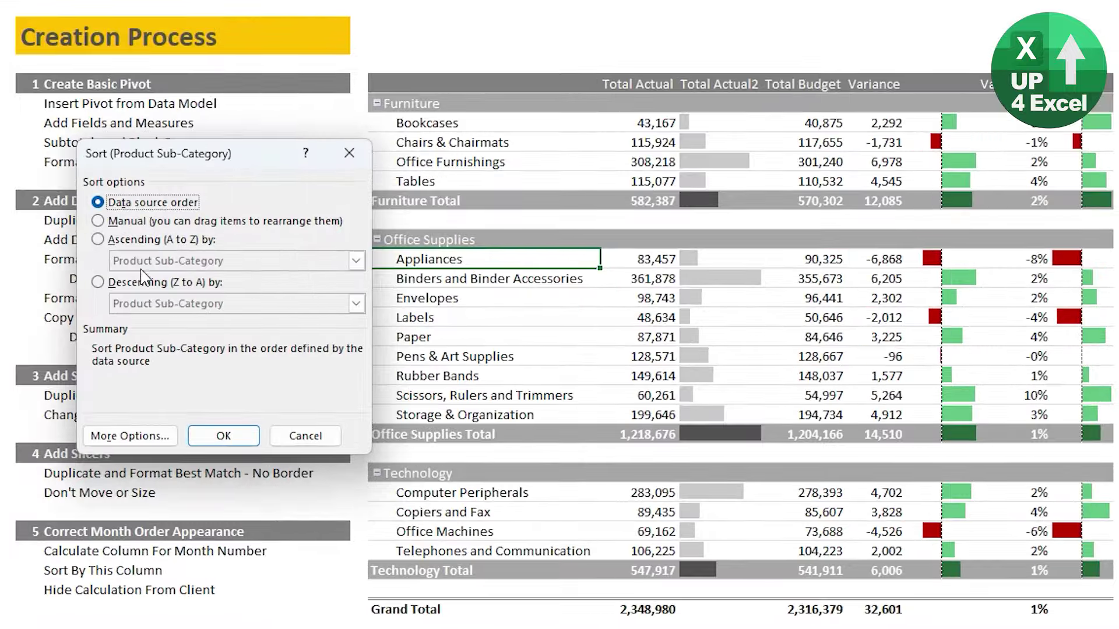
pyautogui.click(261, 338)
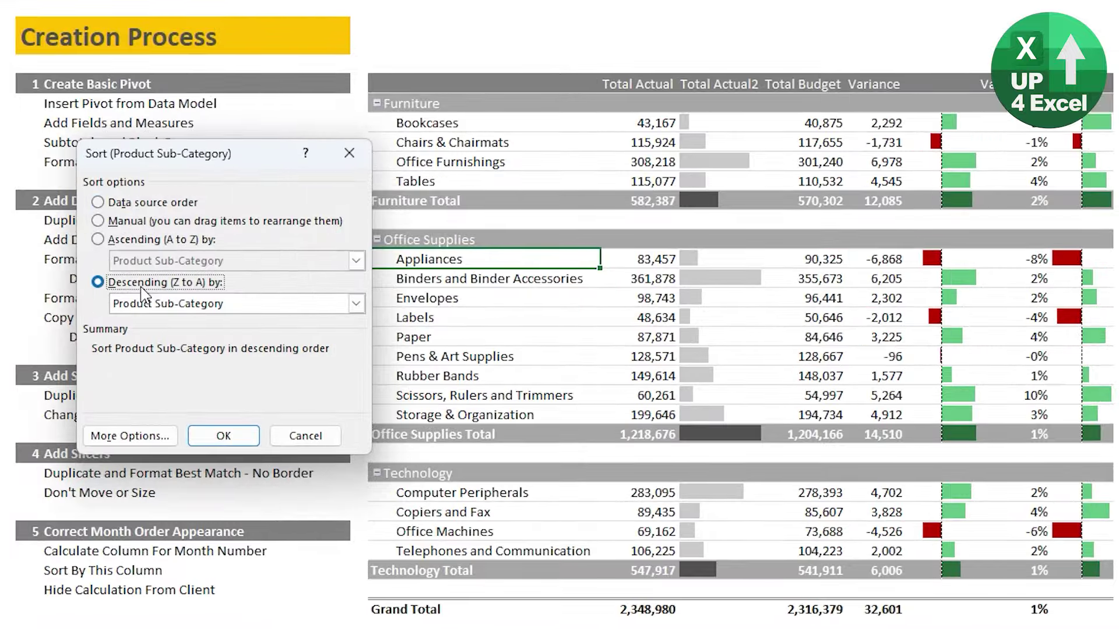
pyautogui.click(98, 239)
pyautogui.click(356, 261)
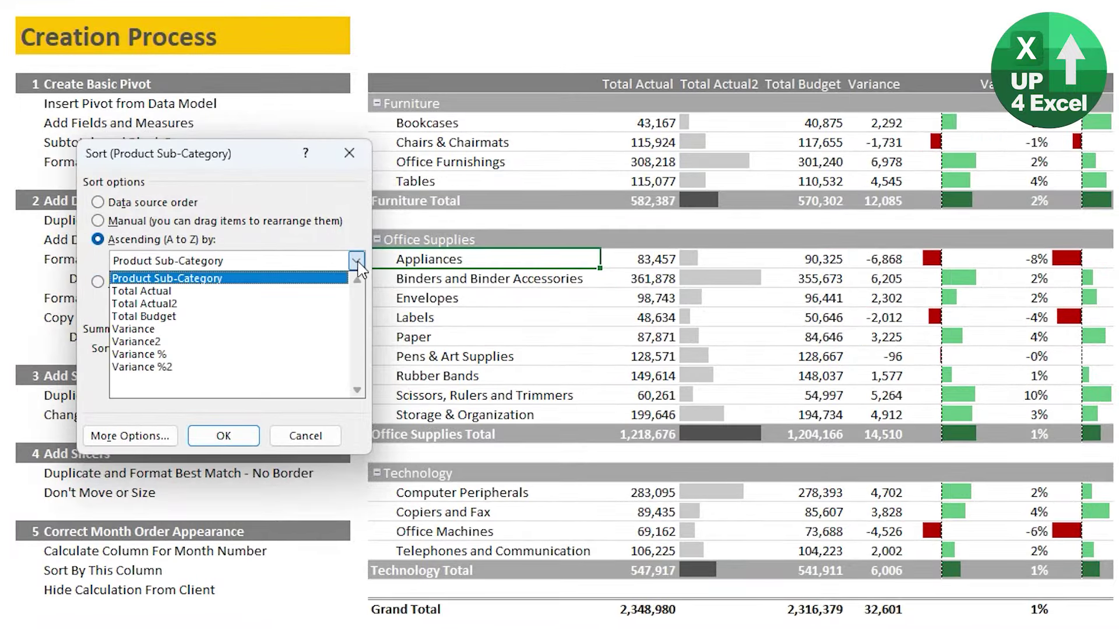
pyautogui.click(216, 329)
pyautogui.click(223, 435)
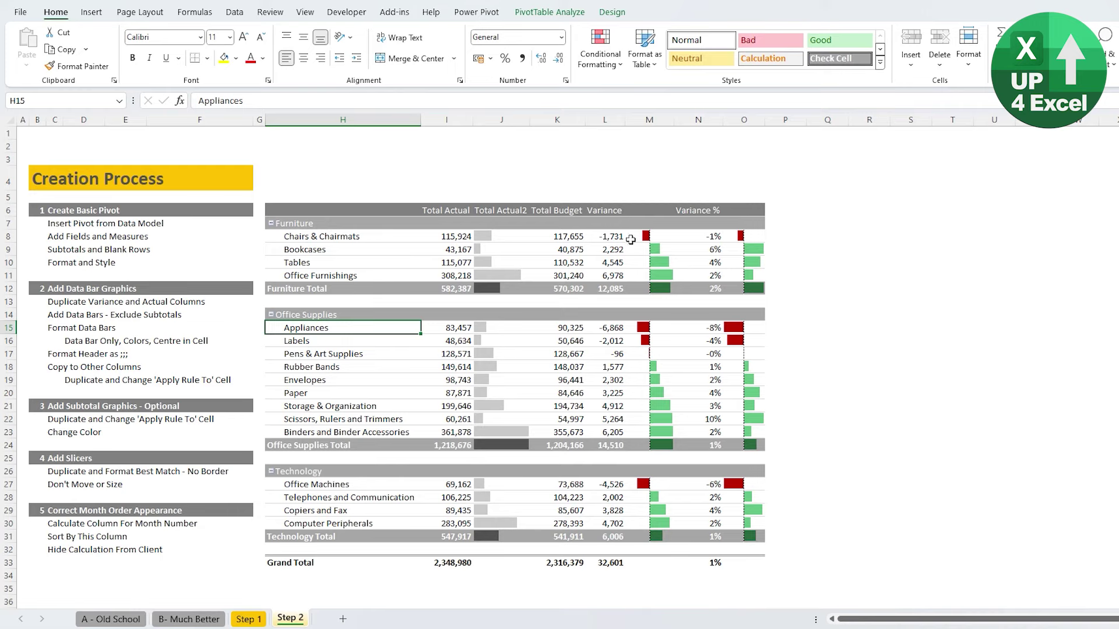
pyautogui.click(630, 240)
pyautogui.click(651, 327)
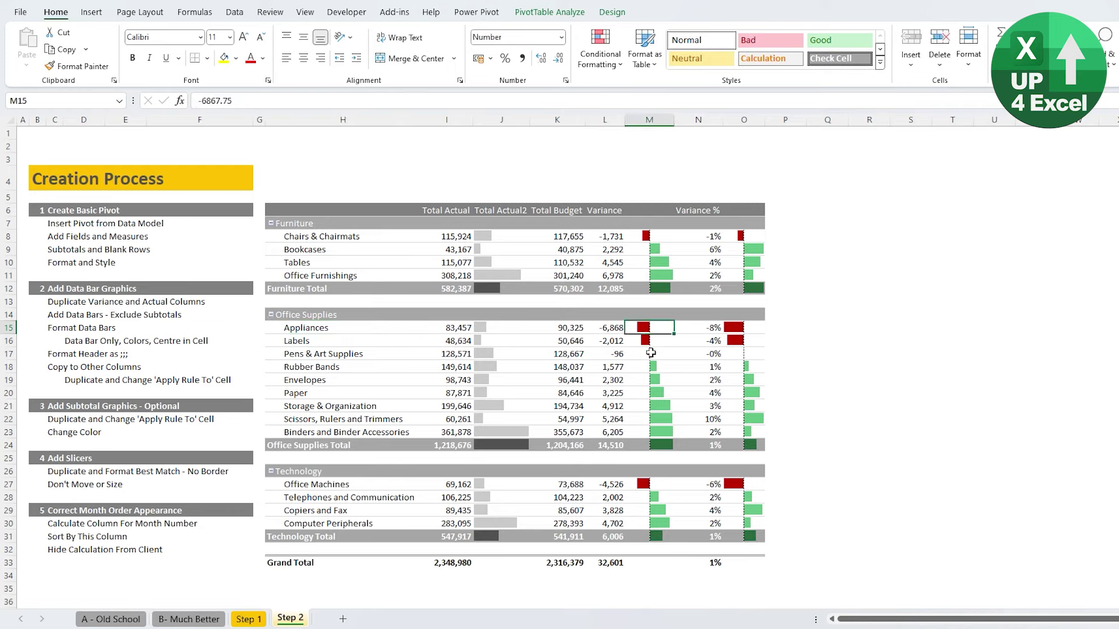
pyautogui.click(651, 353)
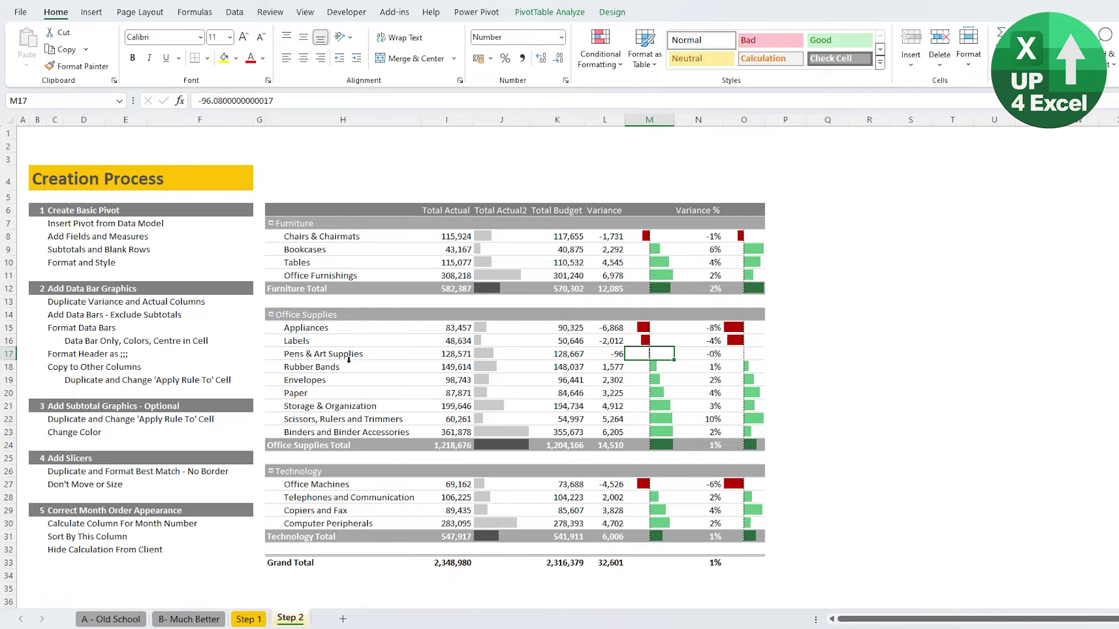
# - Add Year and Month slicers to the pivot table from its field list
pyautogui.click(326, 353)
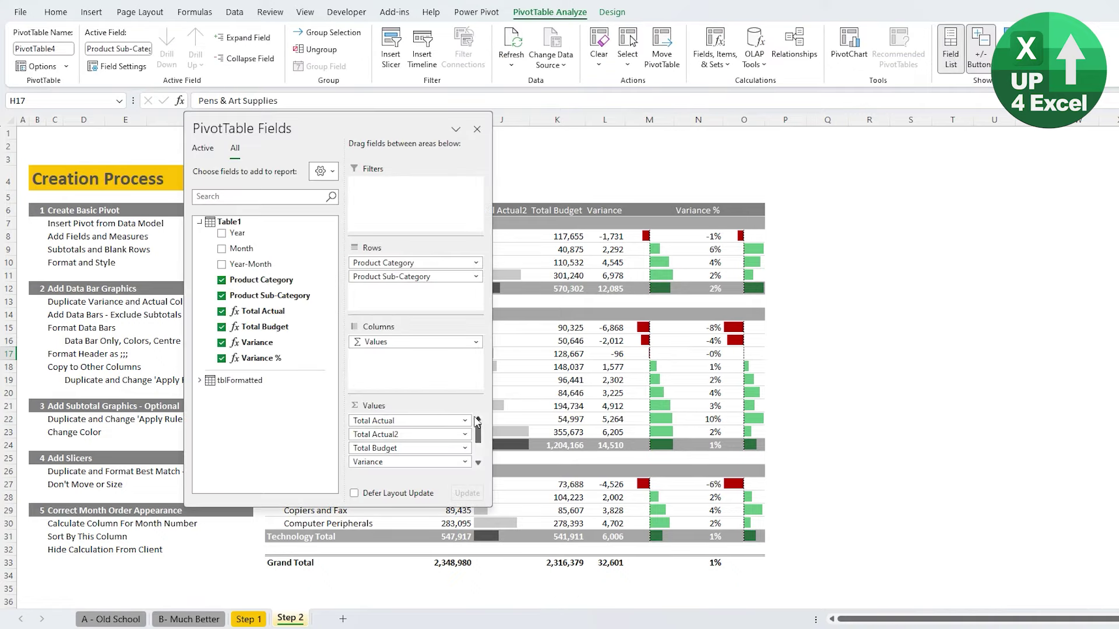
pyautogui.moveTo(339, 123); pyautogui.dragTo(372, 183)
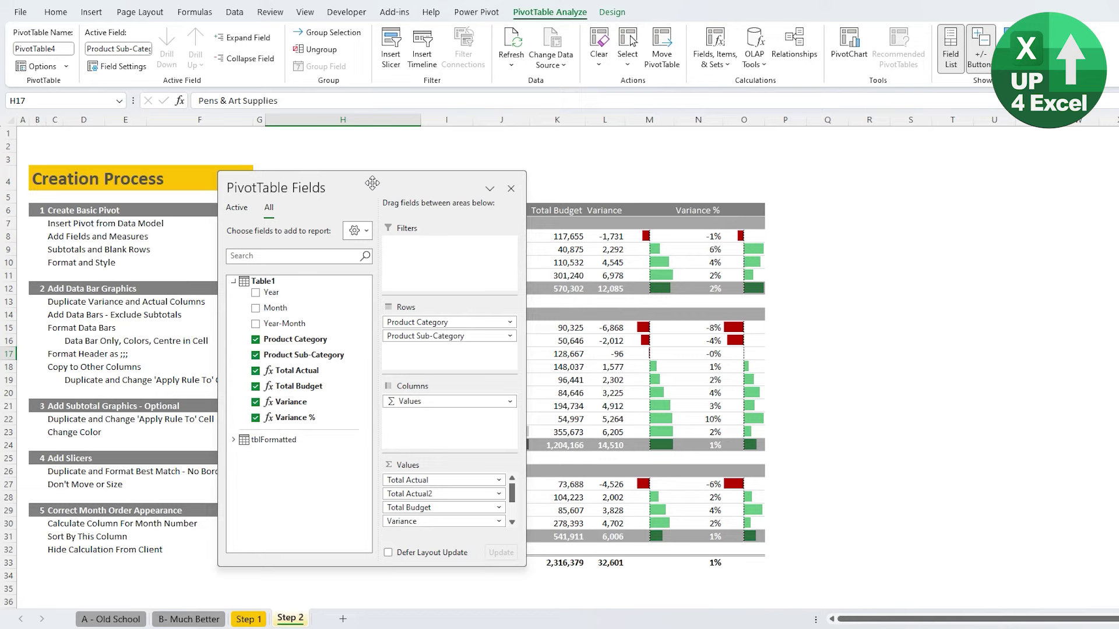
pyautogui.rightClick(280, 294)
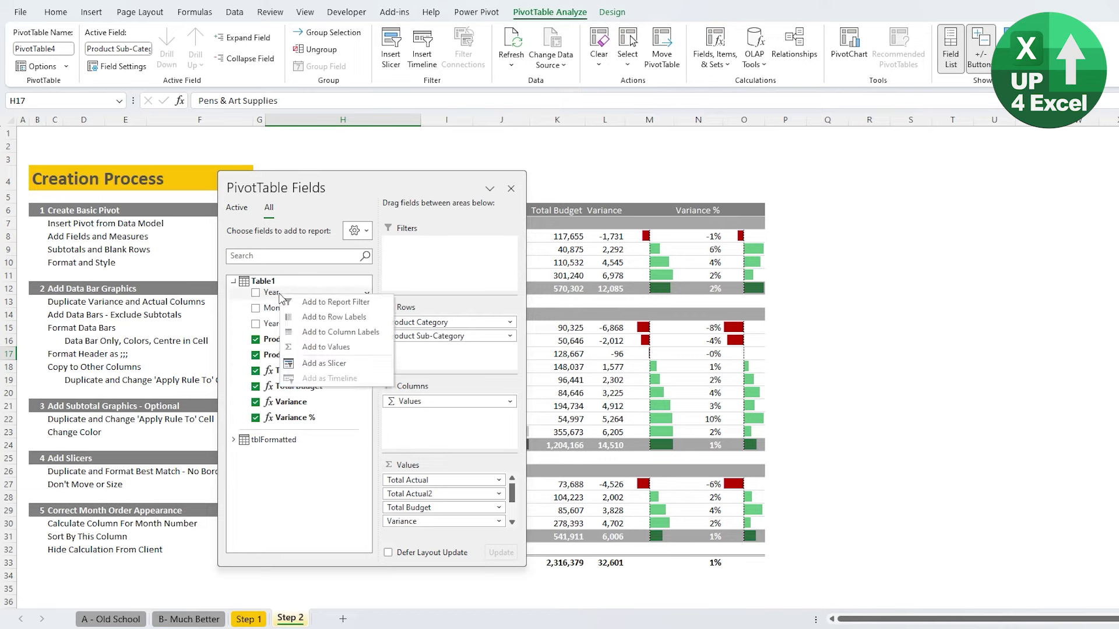
pyautogui.click(335, 364)
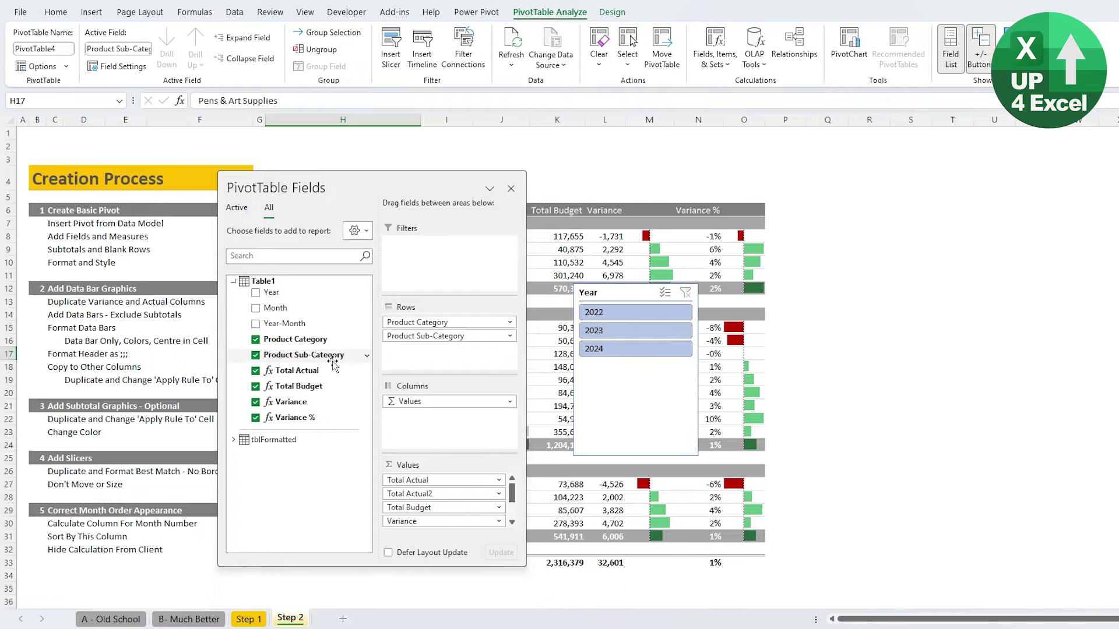
pyautogui.rightClick(280, 314)
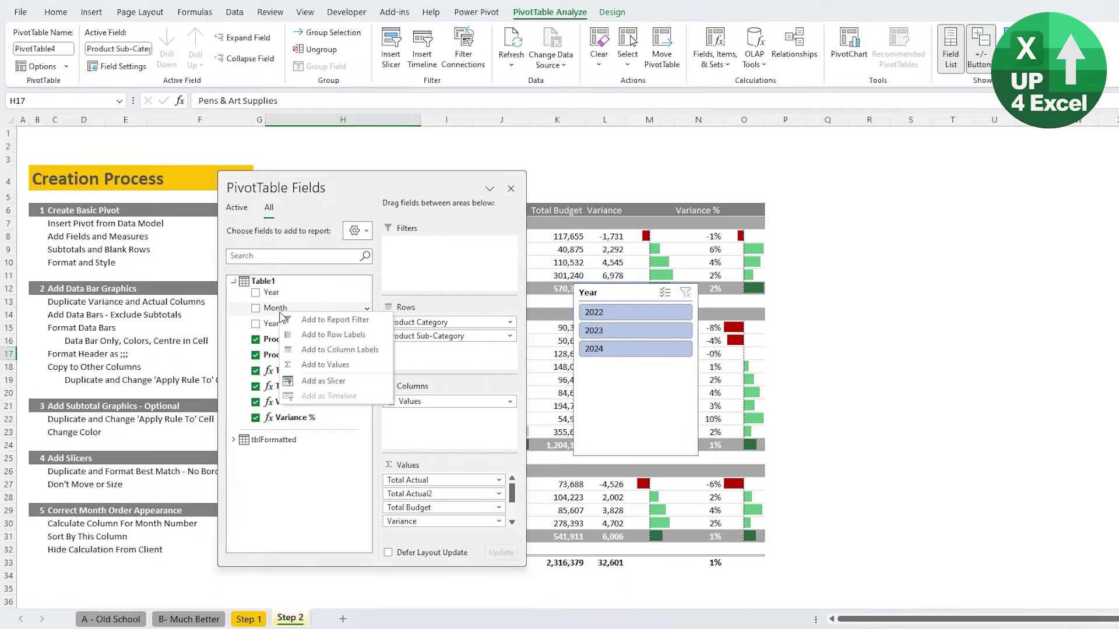
pyautogui.click(314, 381)
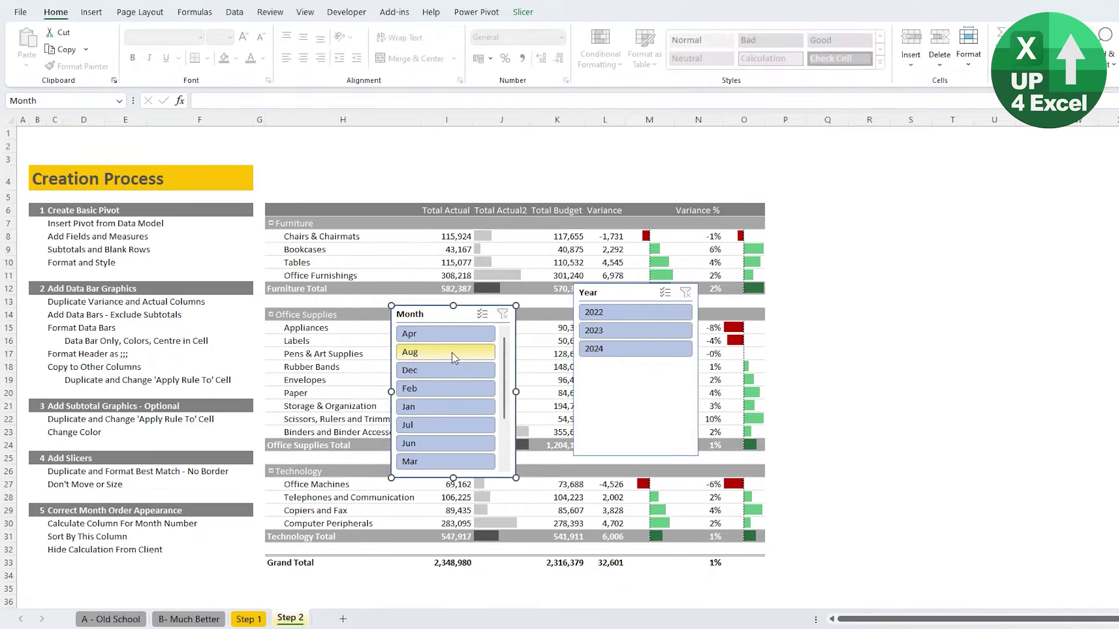
# - Try the slicers by filtering to Aug and switching between 2023, 2024 and 2022, moving the Year slicer around the report
pyautogui.click(447, 352)
pyautogui.click(626, 331)
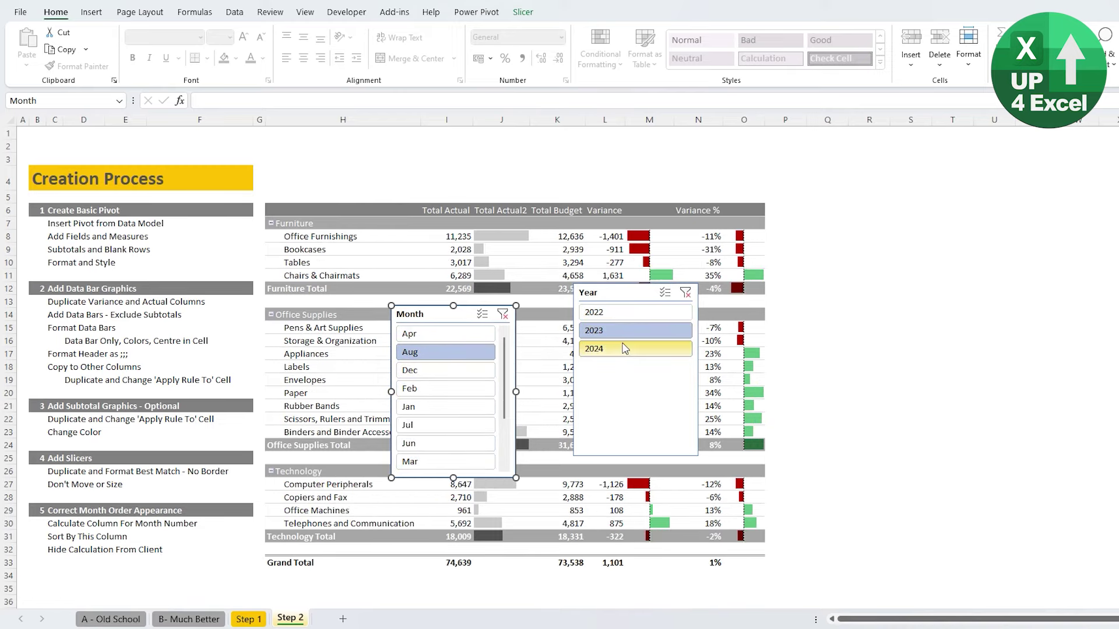
pyautogui.click(624, 349)
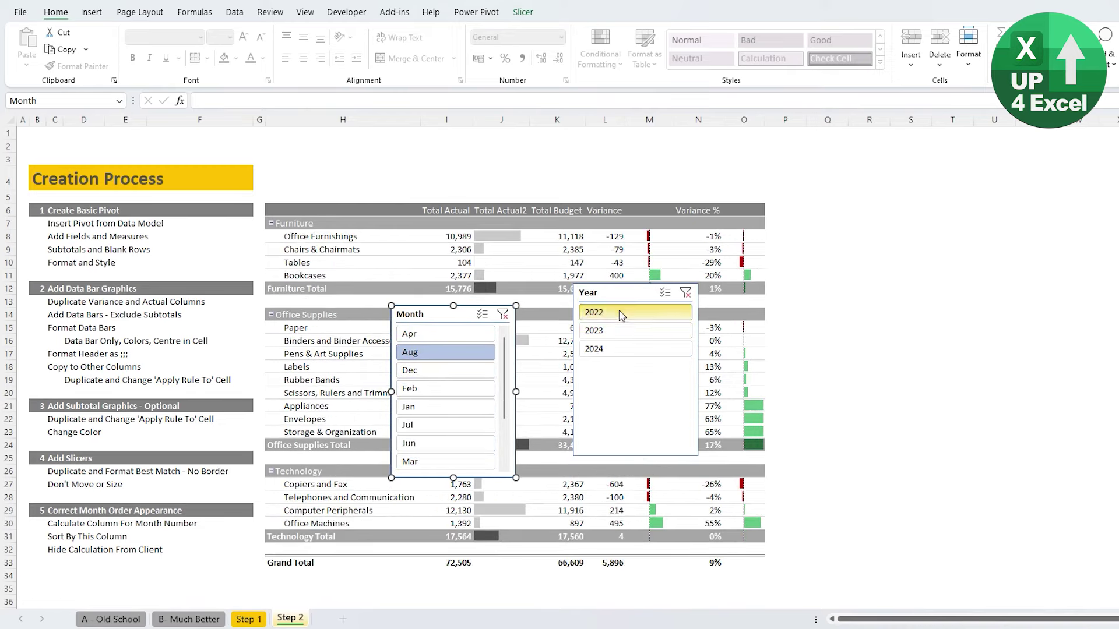
pyautogui.click(625, 313)
pyautogui.moveTo(626, 311); pyautogui.dragTo(562, 406)
pyautogui.click(561, 458)
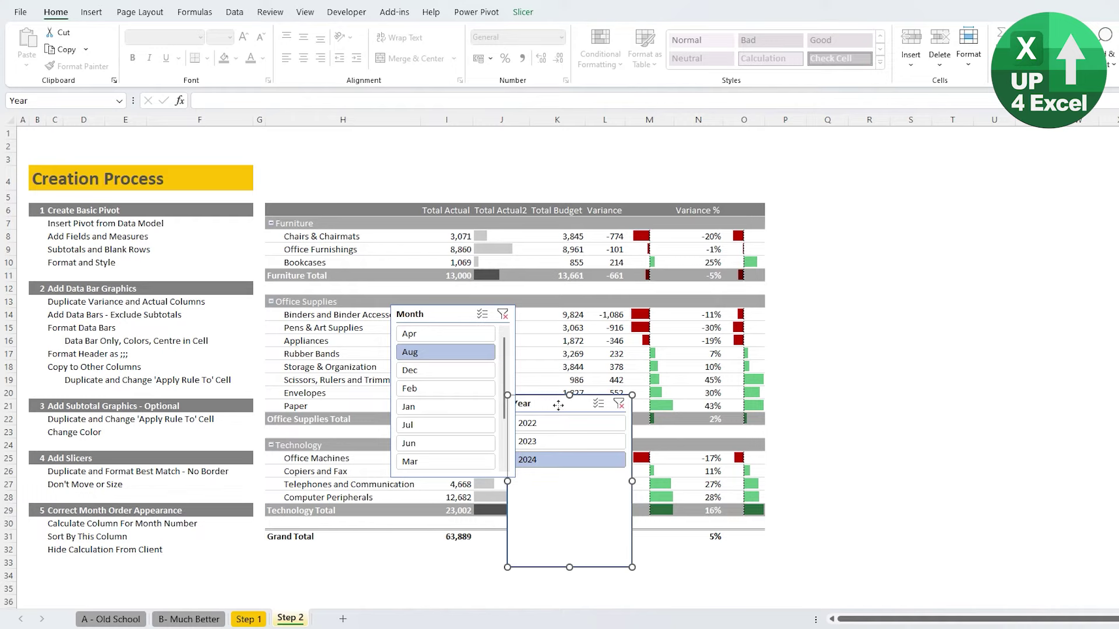
pyautogui.moveTo(558, 405); pyautogui.dragTo(556, 261)
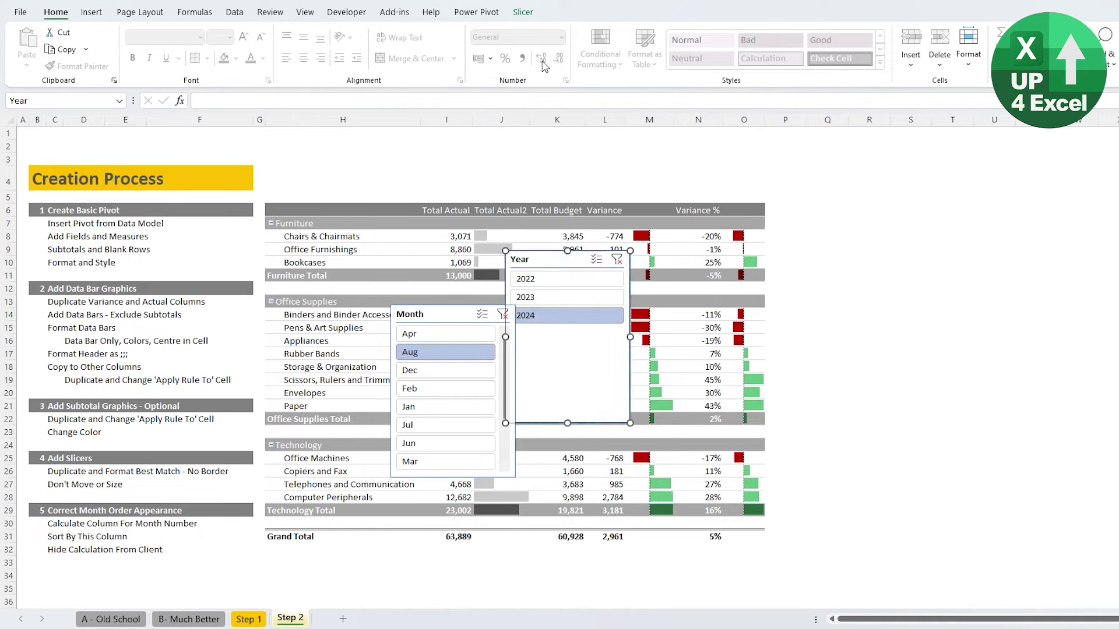
# - Apply the light grey style to the Year slicer and duplicate that slicer style
pyautogui.click(523, 13)
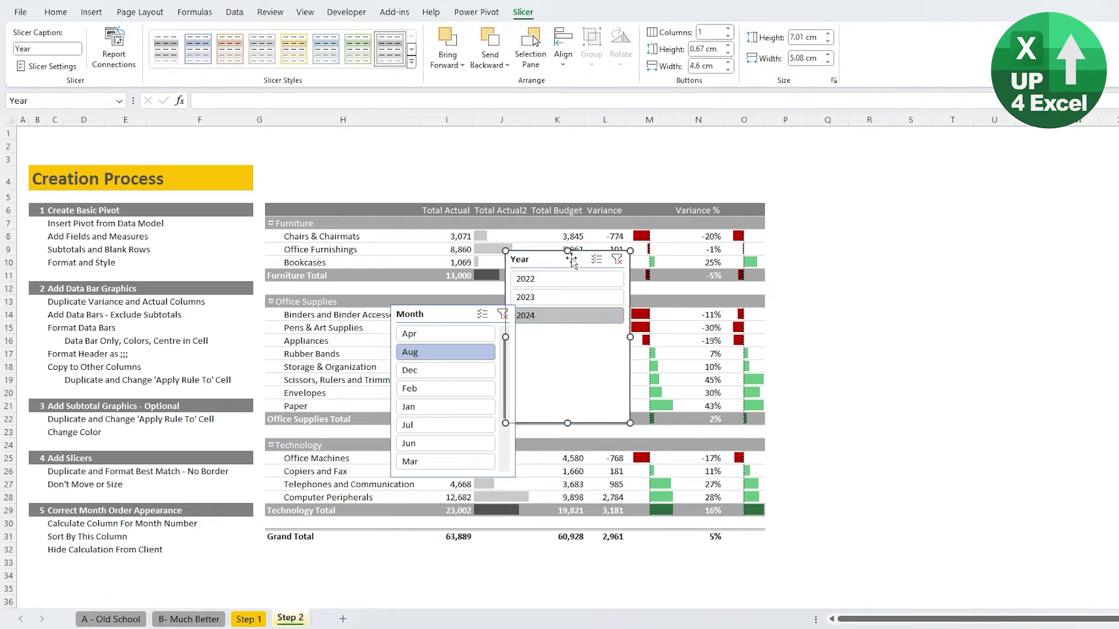
pyautogui.rightClick(397, 53)
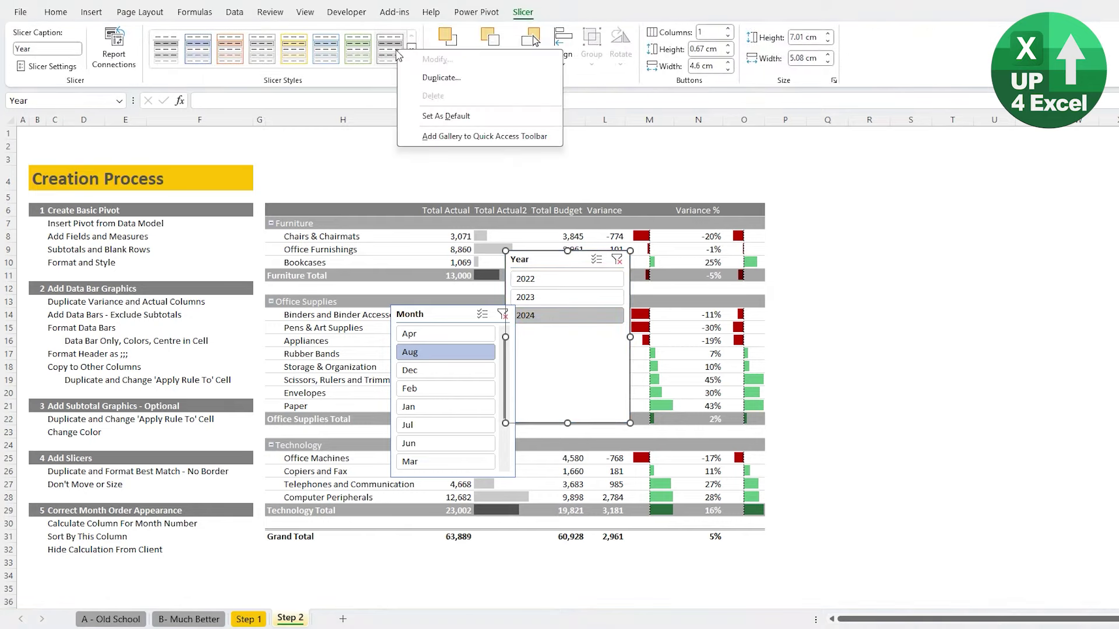
pyautogui.click(437, 77)
pyautogui.moveTo(154, 247); pyautogui.dragTo(203, 219)
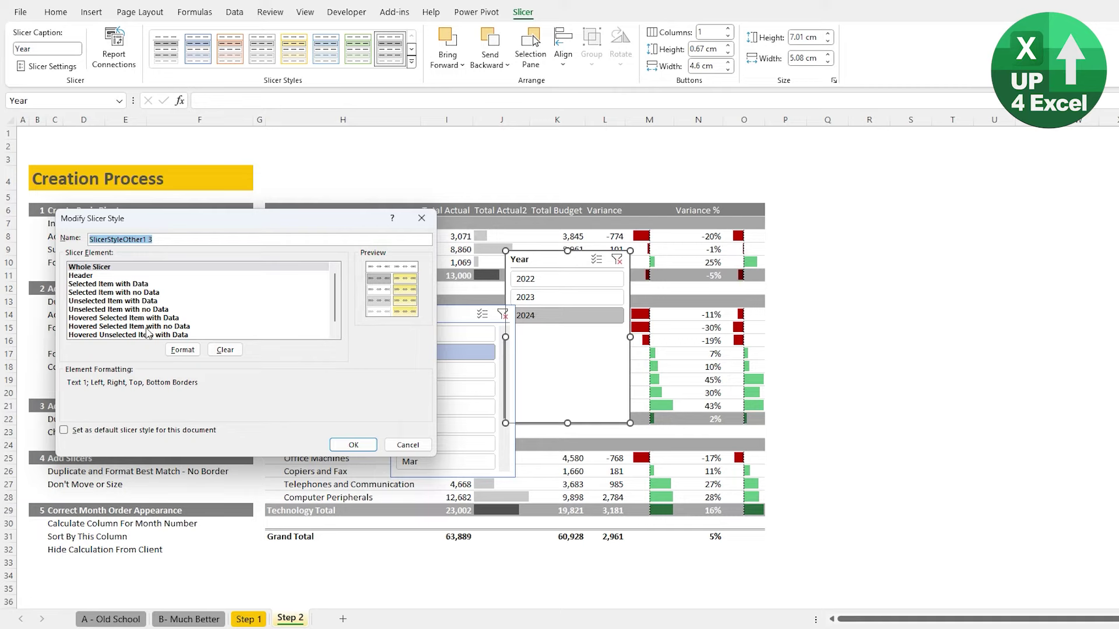
# - Set the Whole Slicer element of the duplicated style to no border and save the style
pyautogui.click(182, 351)
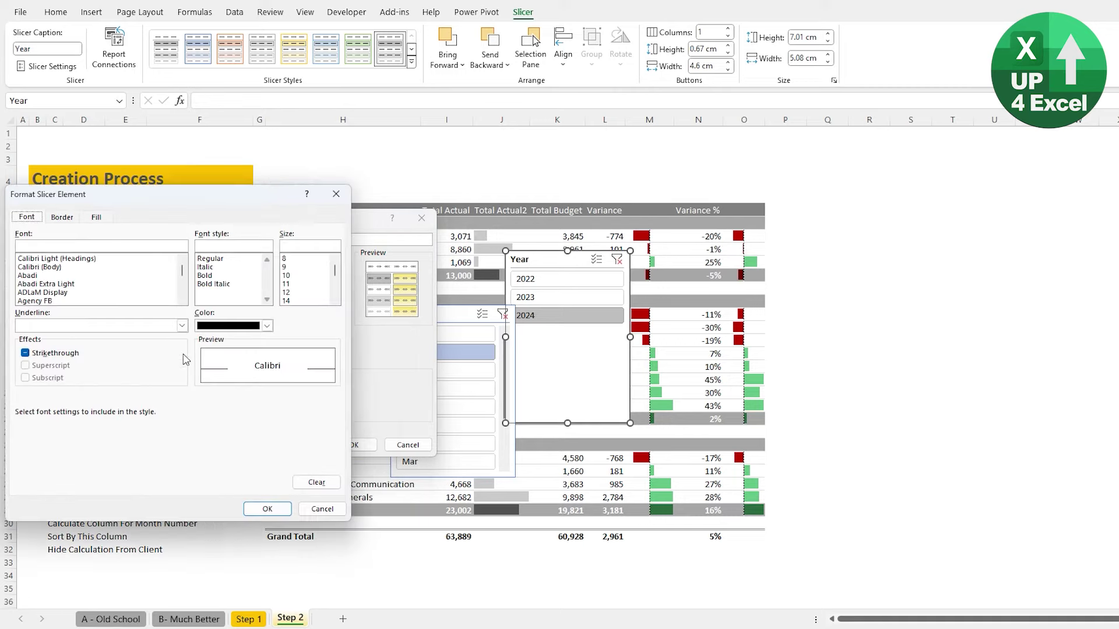
pyautogui.click(62, 218)
pyautogui.click(158, 264)
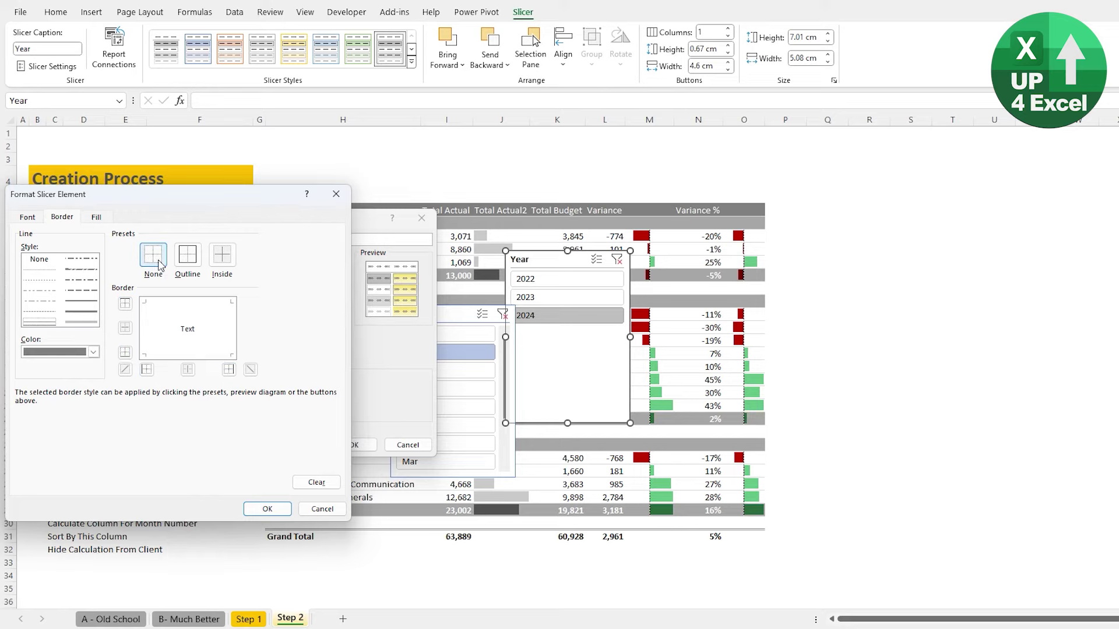
pyautogui.click(267, 509)
pyautogui.click(354, 444)
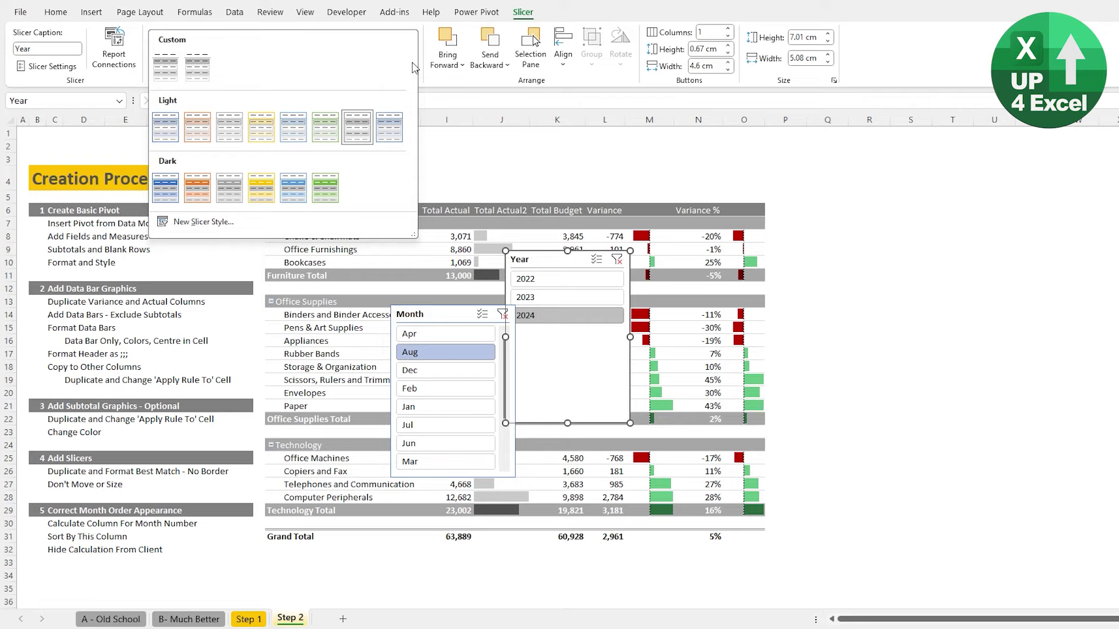
# - Apply the custom borderless grey style to both the Year and Month slicers
pyautogui.click(166, 75)
pyautogui.moveTo(555, 364); pyautogui.dragTo(584, 301)
pyautogui.click(438, 315)
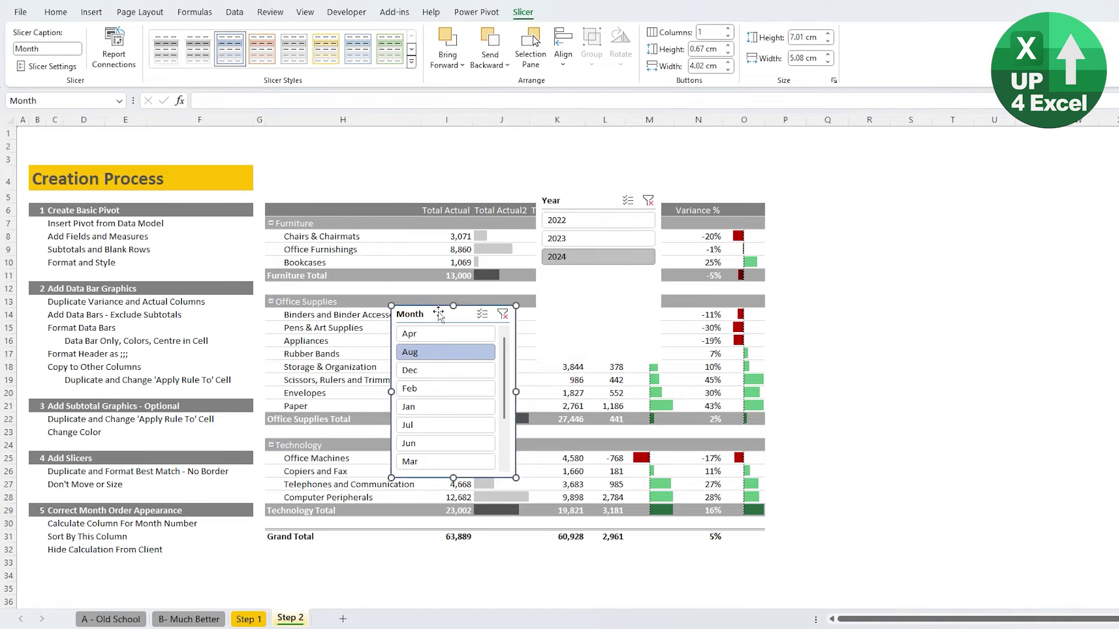
pyautogui.click(167, 59)
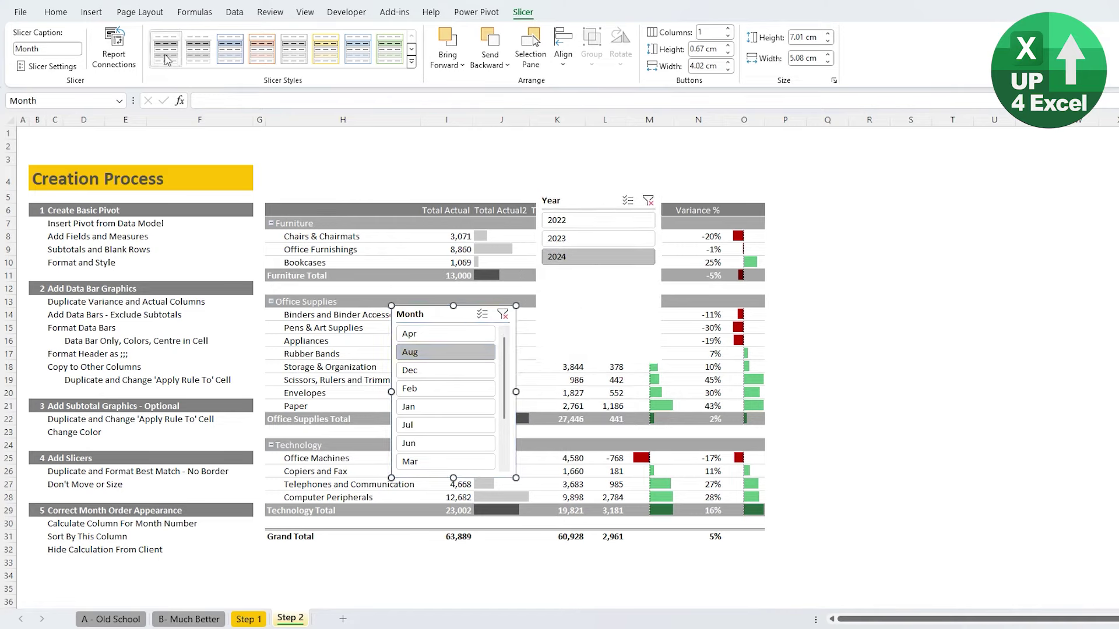
# - Reposition the Month and Year slicers over the report and set the Year slicer to 2 columns
pyautogui.moveTo(429, 307); pyautogui.dragTo(353, 259)
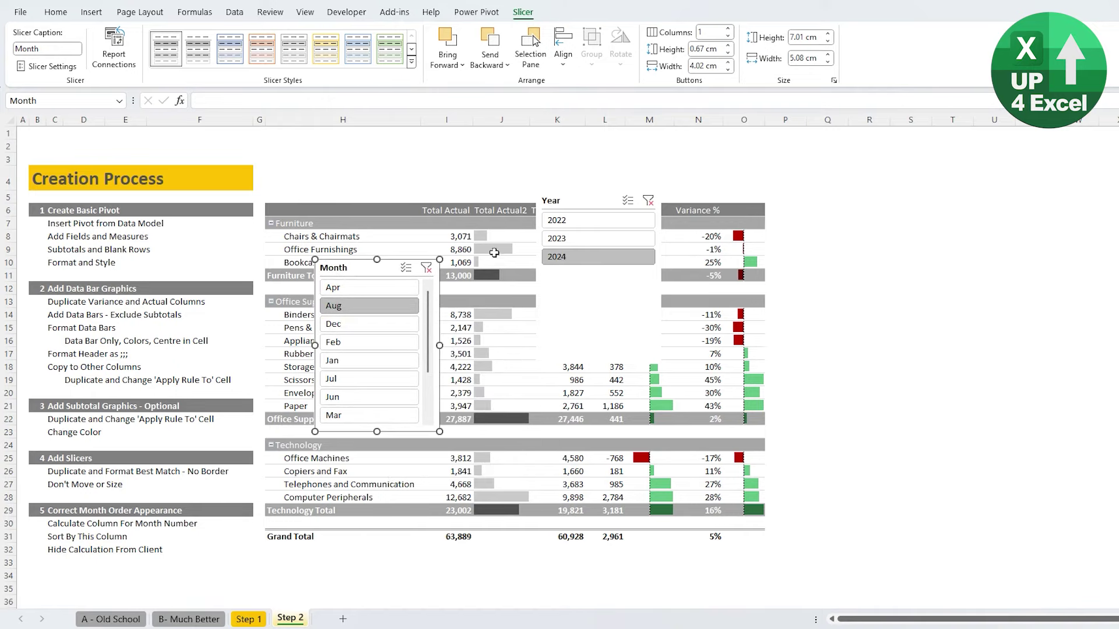
pyautogui.moveTo(580, 201); pyautogui.dragTo(543, 192)
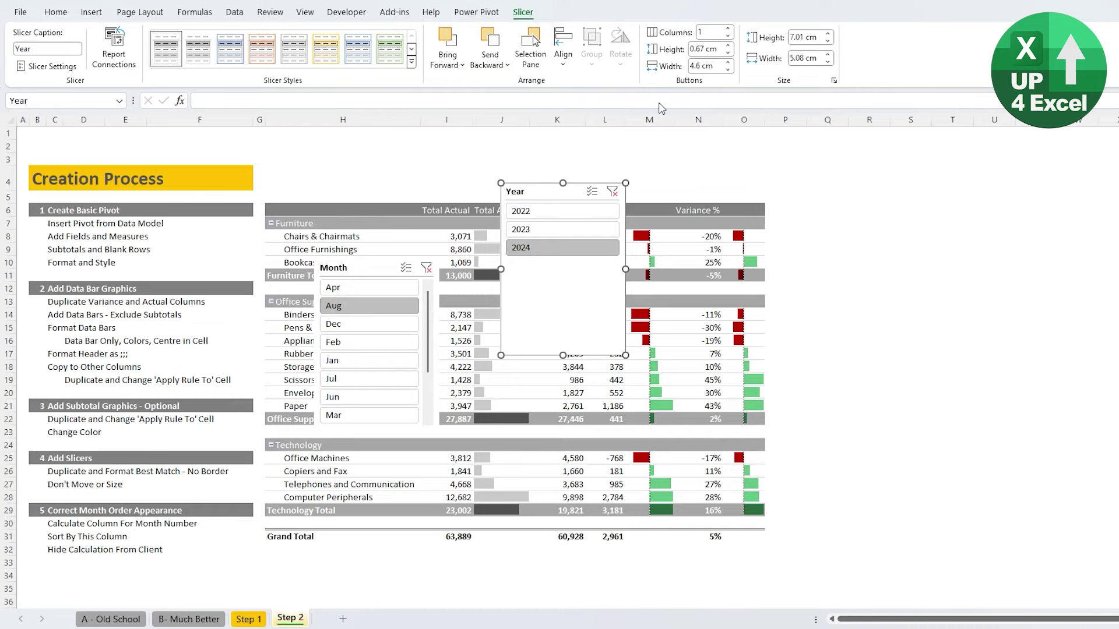
pyautogui.click(729, 29)
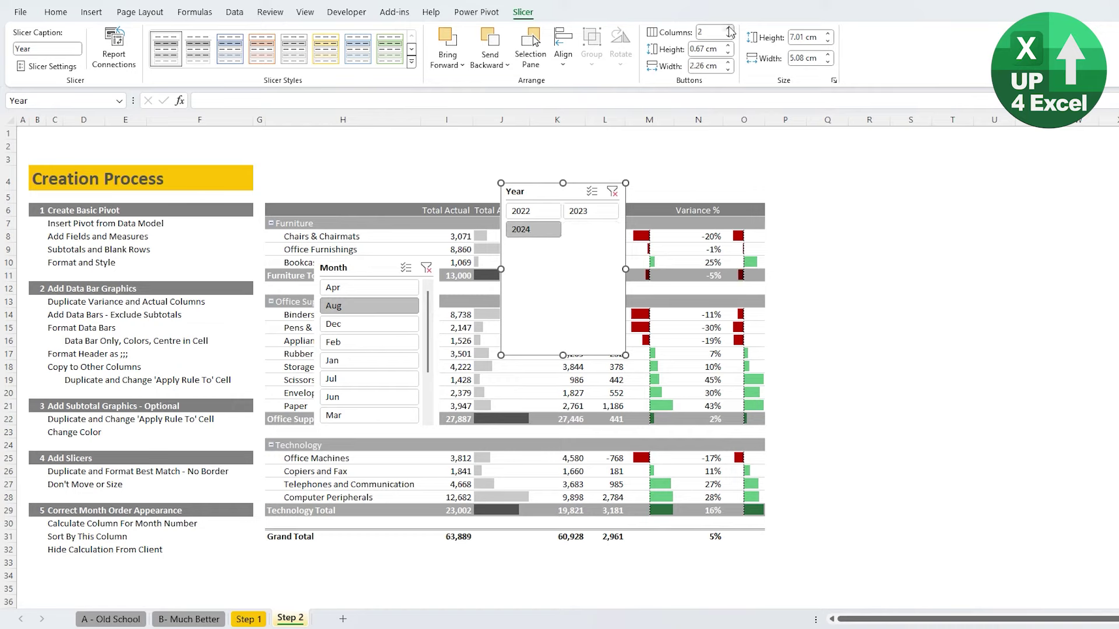
# - Set the Month slicer to 6 columns and widen it to about 11.8 cm so the month names fit
pyautogui.click(377, 268)
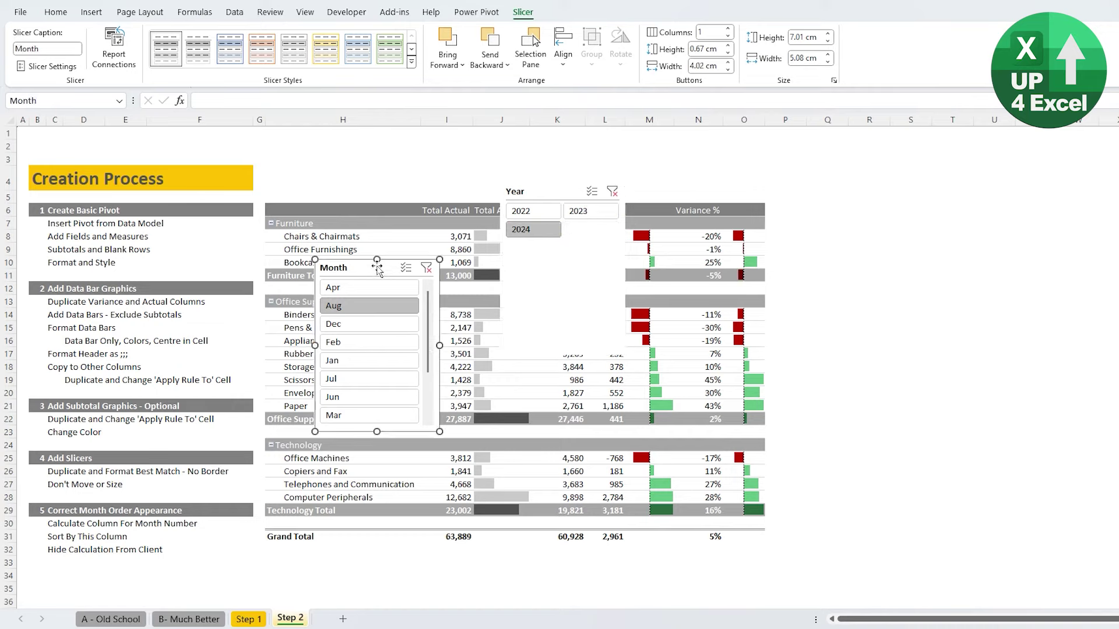
pyautogui.click(711, 33)
pyautogui.write('6')
pyautogui.press('Return')
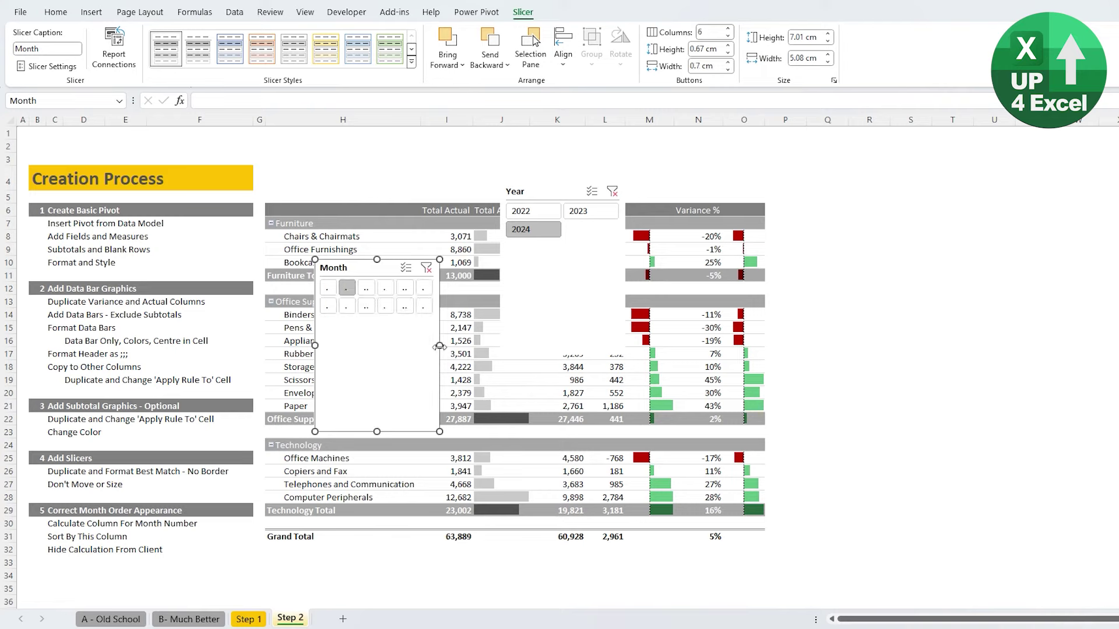
pyautogui.moveTo(439, 346); pyautogui.dragTo(612, 344)
pyautogui.moveTo(551, 394); pyautogui.dragTo(508, 394)
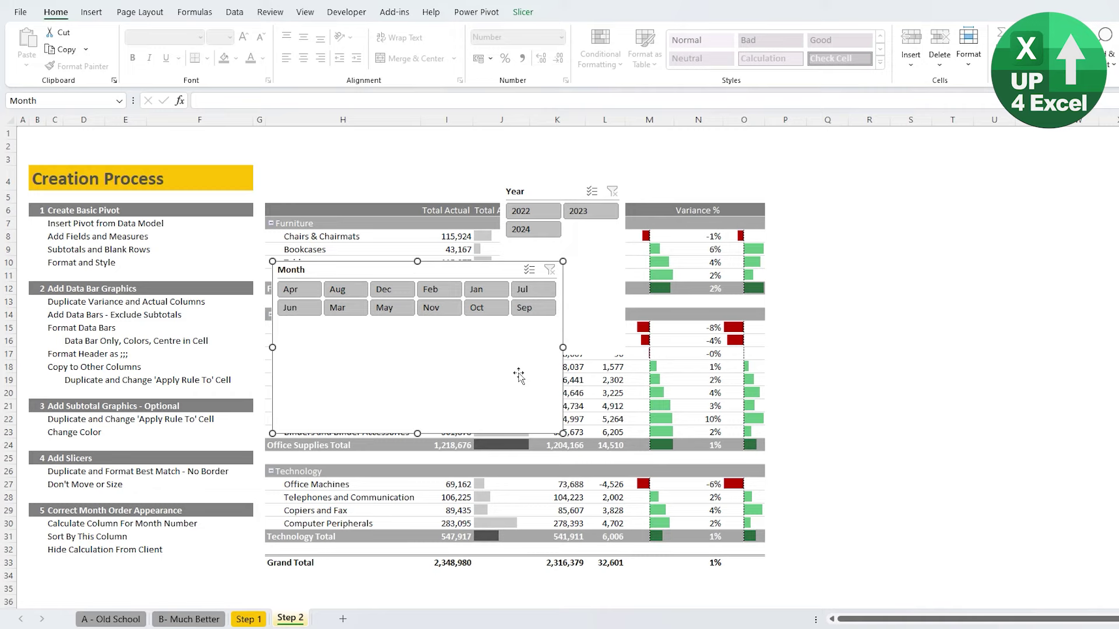
# - Set the Month slicer's positioning property to Move and size with cells
pyautogui.rightClick(518, 375)
pyautogui.click(557, 349)
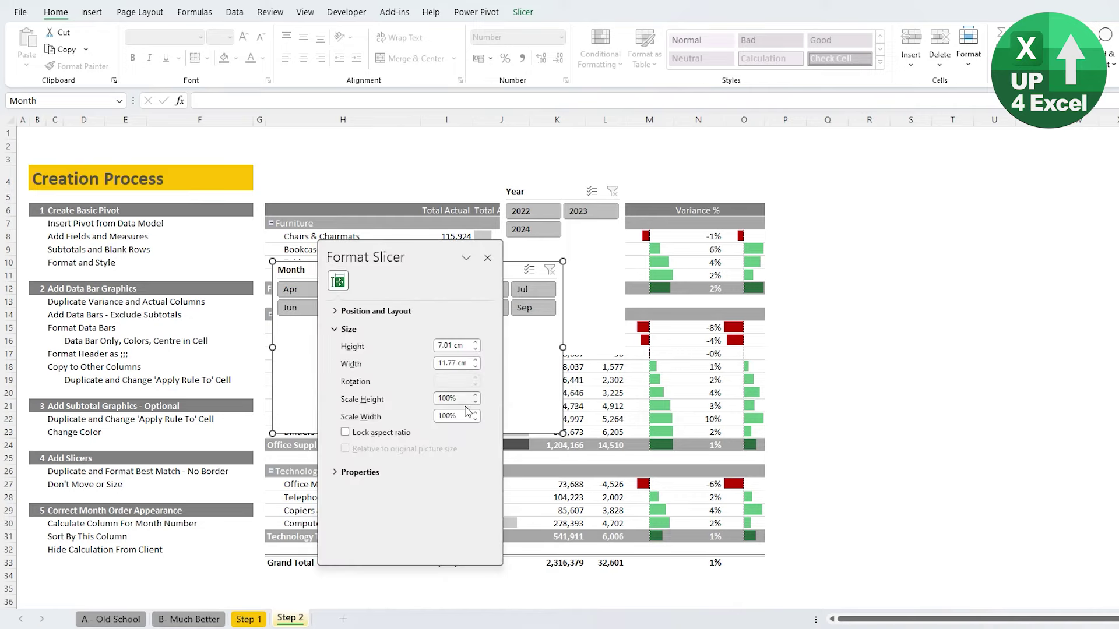
pyautogui.click(360, 472)
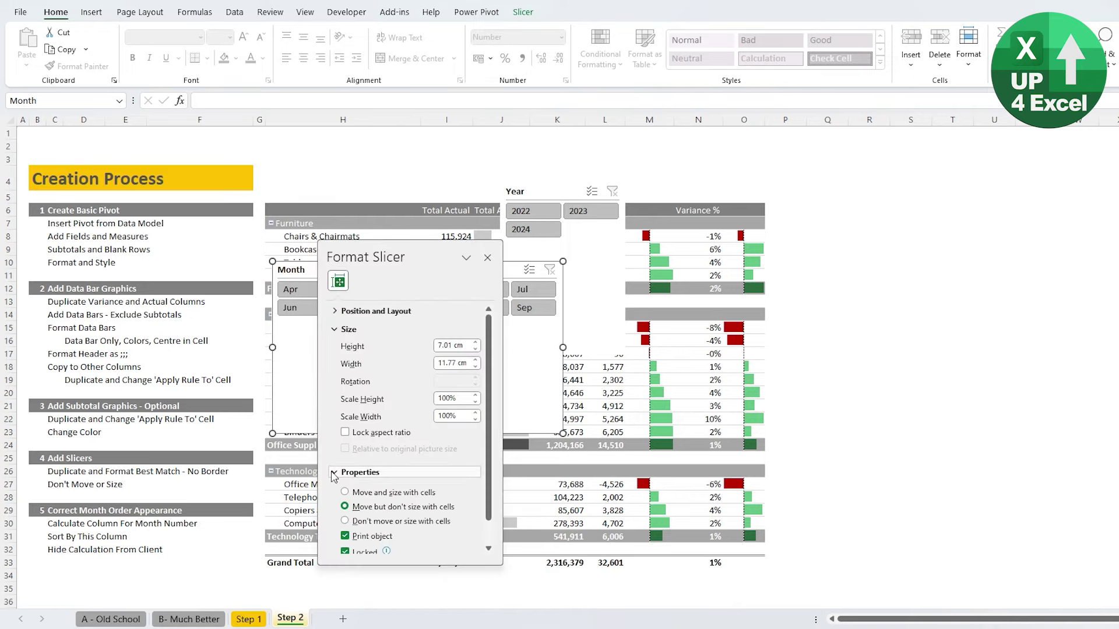
pyautogui.click(396, 494)
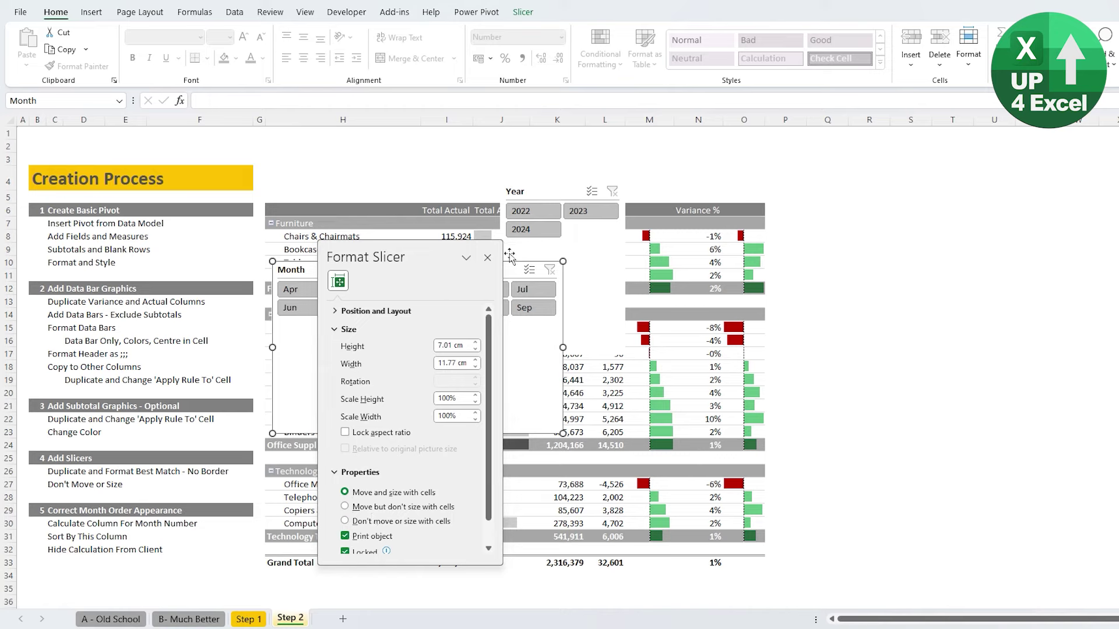
# - Set the Year slicer's positioning property to Move and size with cells
pyautogui.click(488, 258)
pyautogui.click(575, 240)
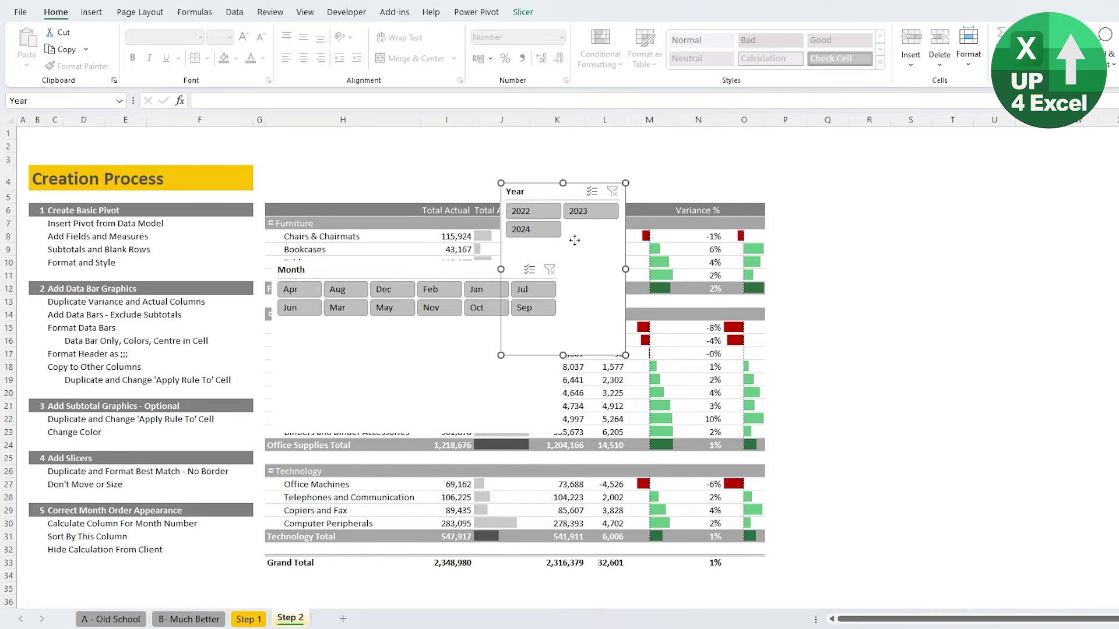
pyautogui.rightClick(576, 240)
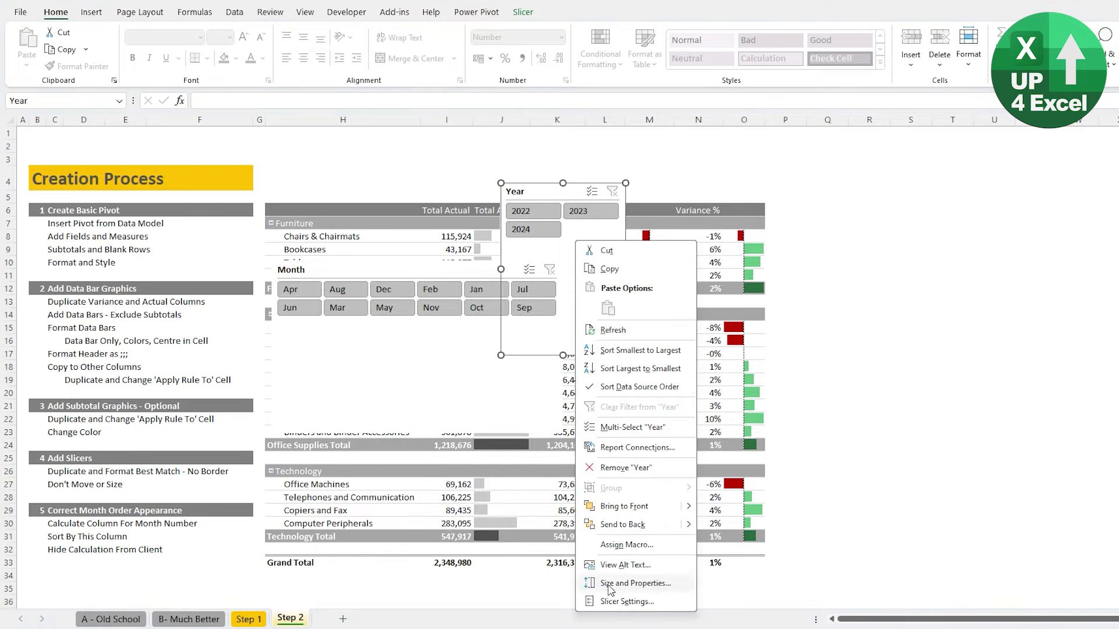
pyautogui.click(633, 583)
pyautogui.click(353, 496)
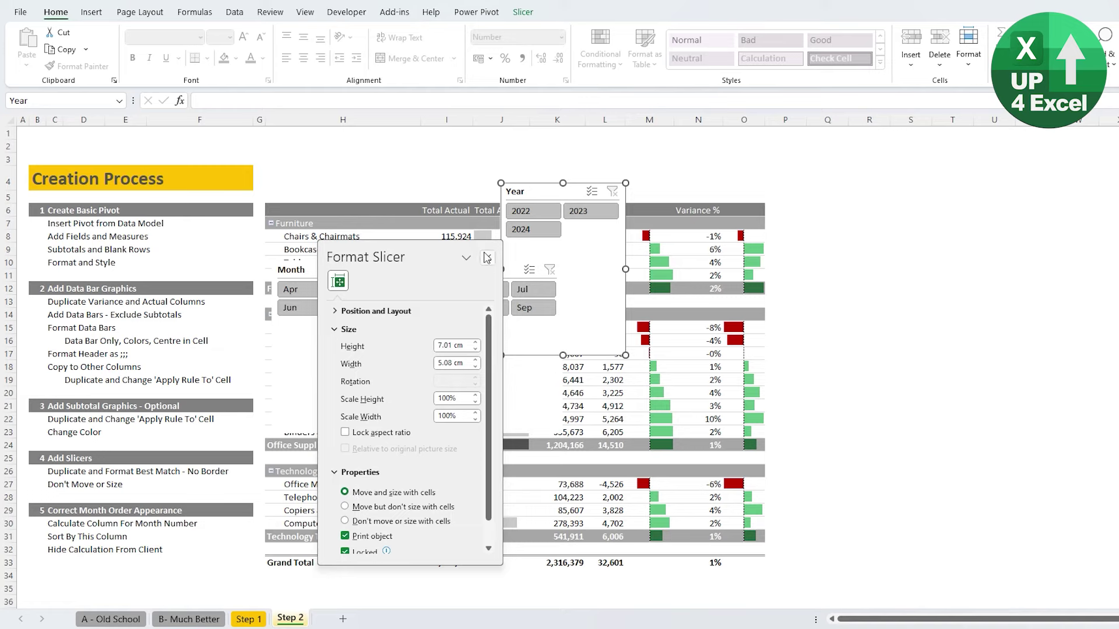
pyautogui.click(487, 258)
pyautogui.click(641, 353)
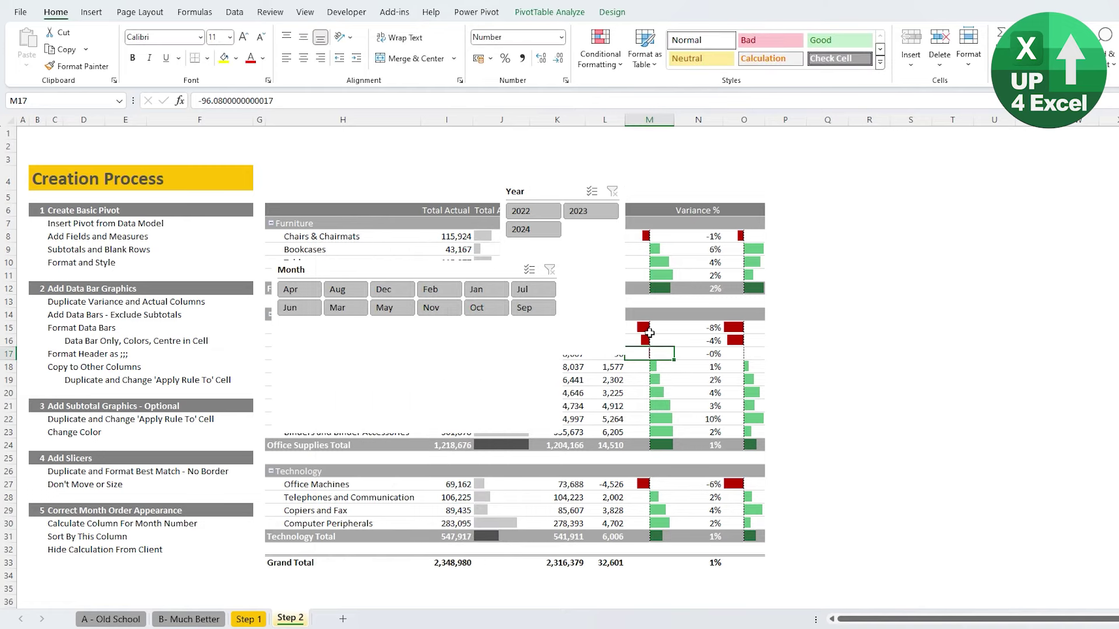
# - Move the Year slicer above the report's first column, then shorten it to fit above the header row and widen it slightly
pyautogui.click(595, 311)
pyautogui.moveTo(595, 311); pyautogui.dragTo(350, 243)
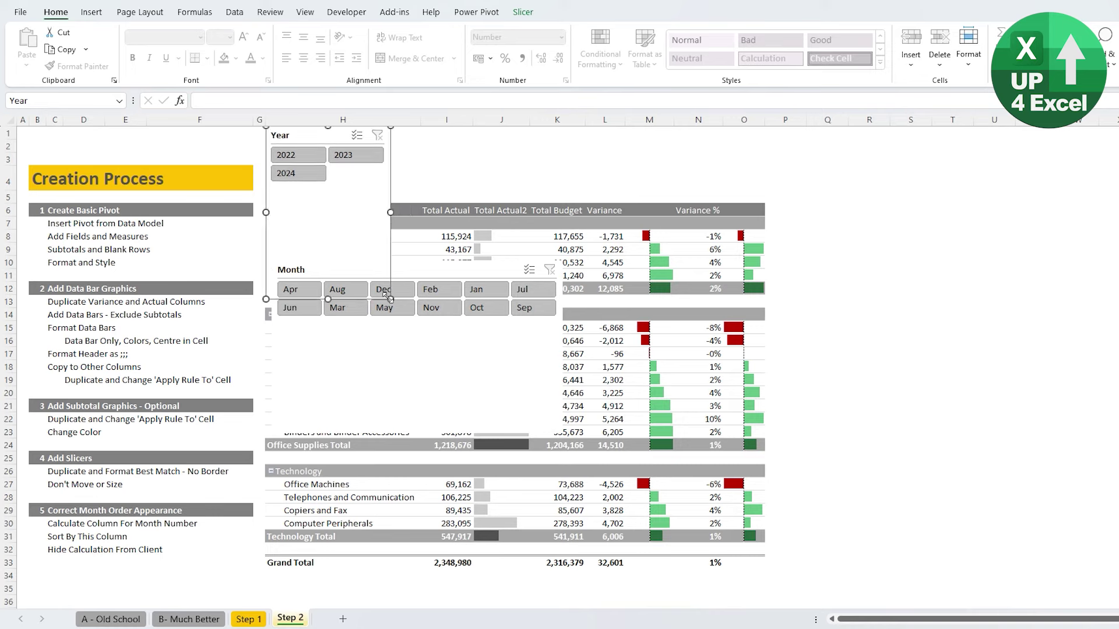
pyautogui.moveTo(389, 299); pyautogui.dragTo(427, 156)
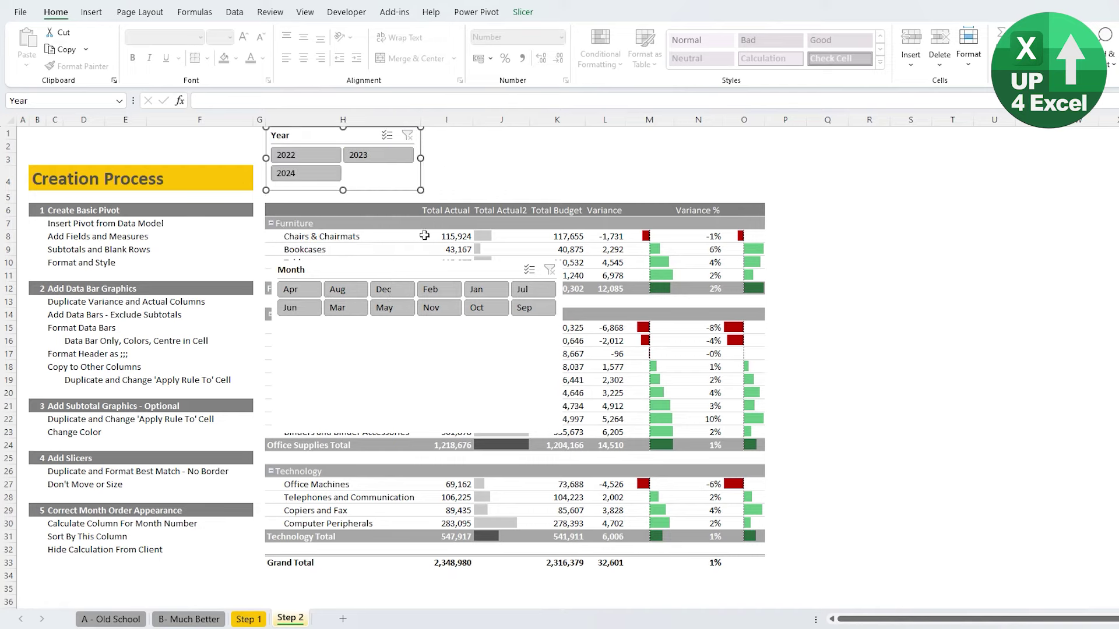
# - Place the Month slicer beside the Year slicer, widen it to the report's edge and shorten it to fit above the header row
pyautogui.moveTo(378, 264); pyautogui.dragTo(542, 130)
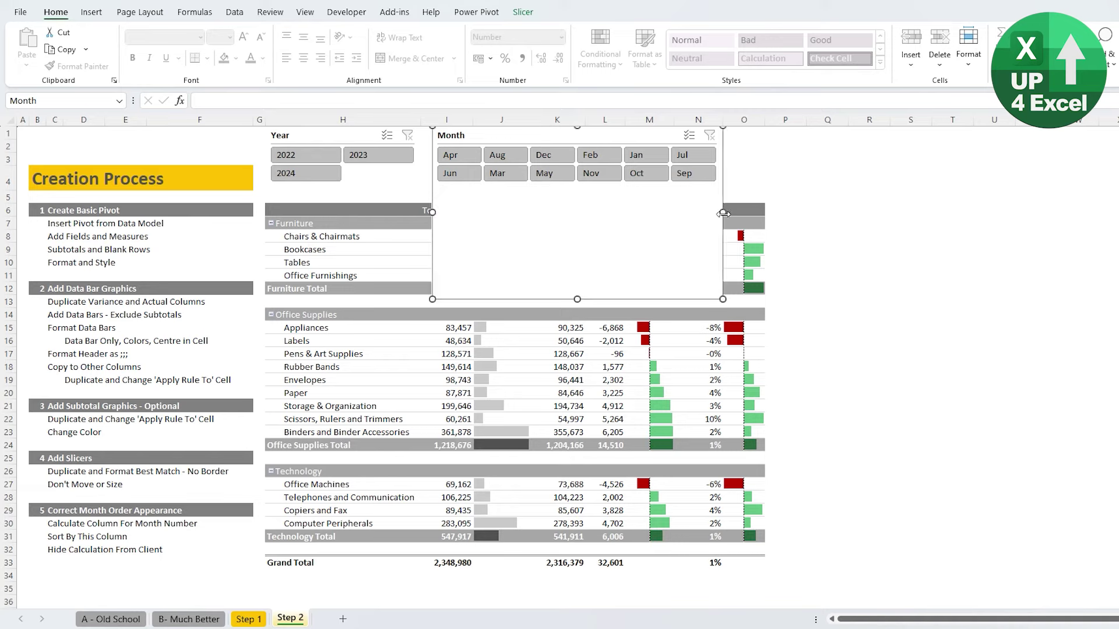
pyautogui.moveTo(723, 213); pyautogui.dragTo(763, 214)
pyautogui.moveTo(598, 299); pyautogui.dragTo(598, 181)
pyautogui.click(785, 236)
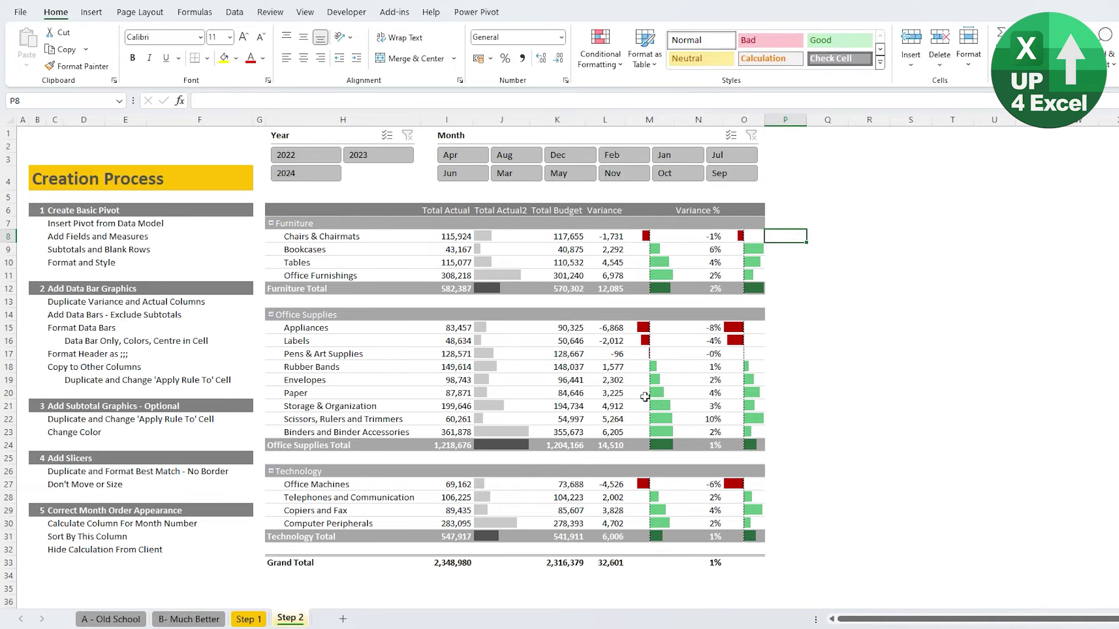
# - Filter the report to 2023 and switch the month filter through Mar, May and Feb, leaving Feb selected
pyautogui.moveTo(645, 397)
pyautogui.click(366, 157)
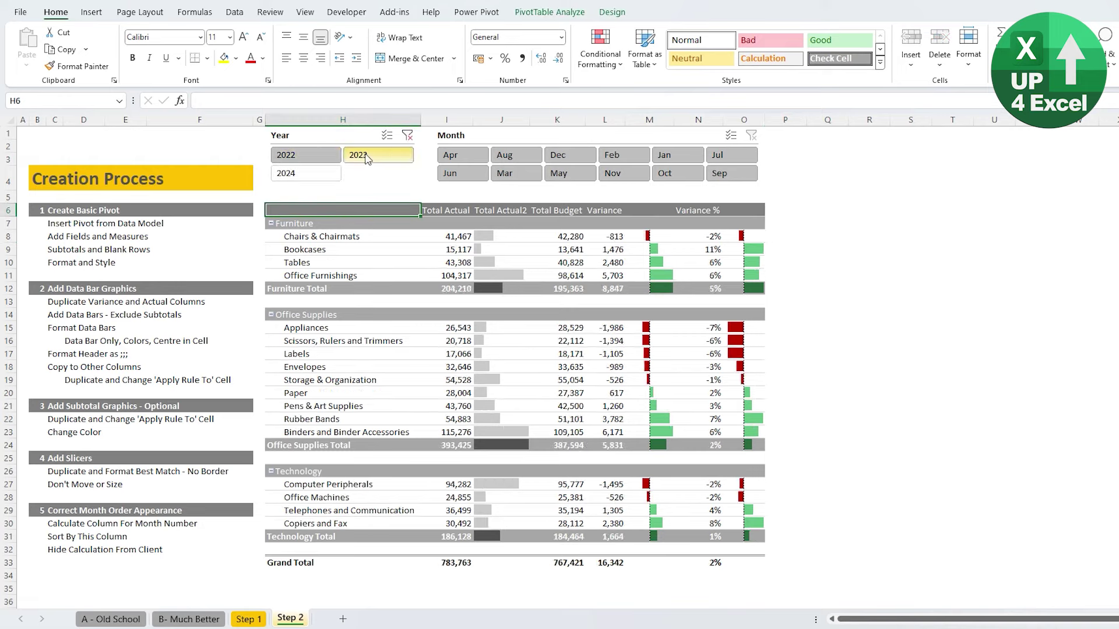
pyautogui.click(516, 173)
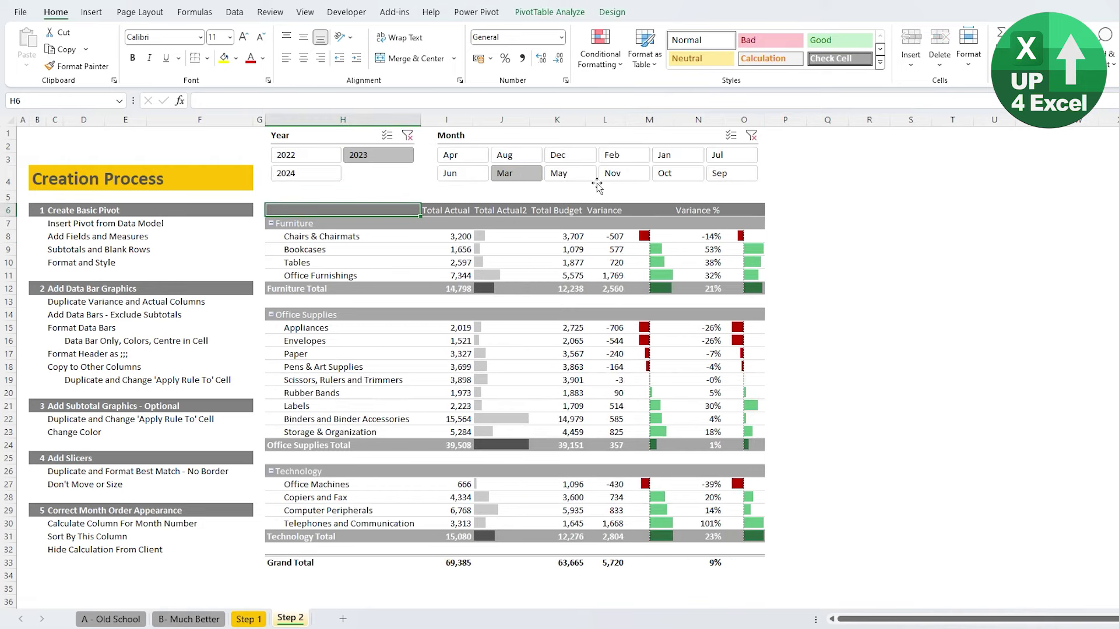
pyautogui.click(613, 174)
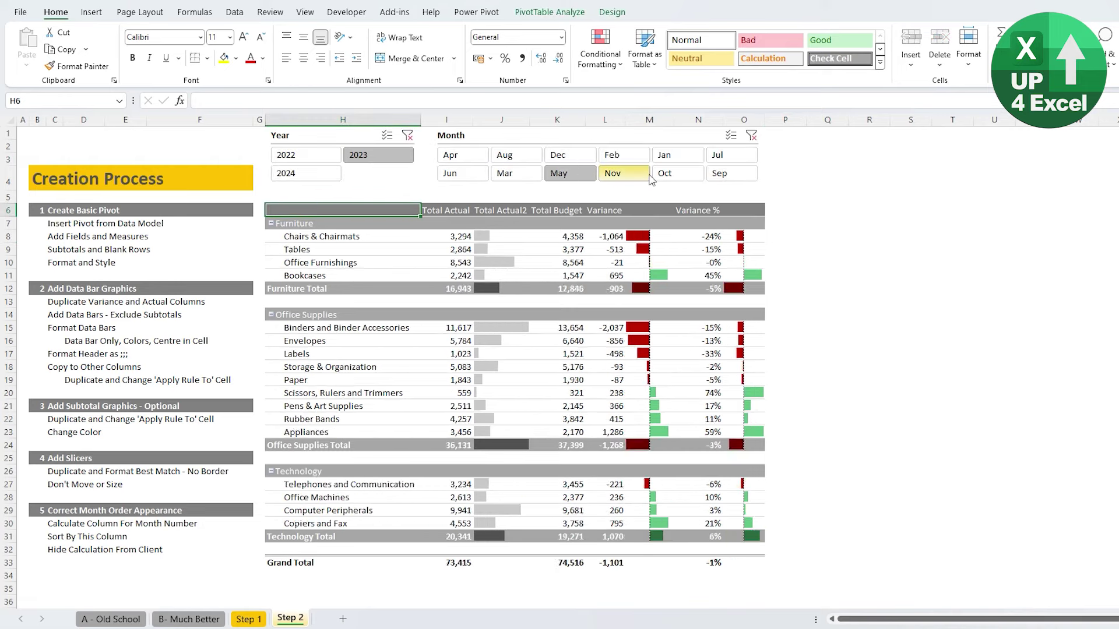
pyautogui.click(271, 315)
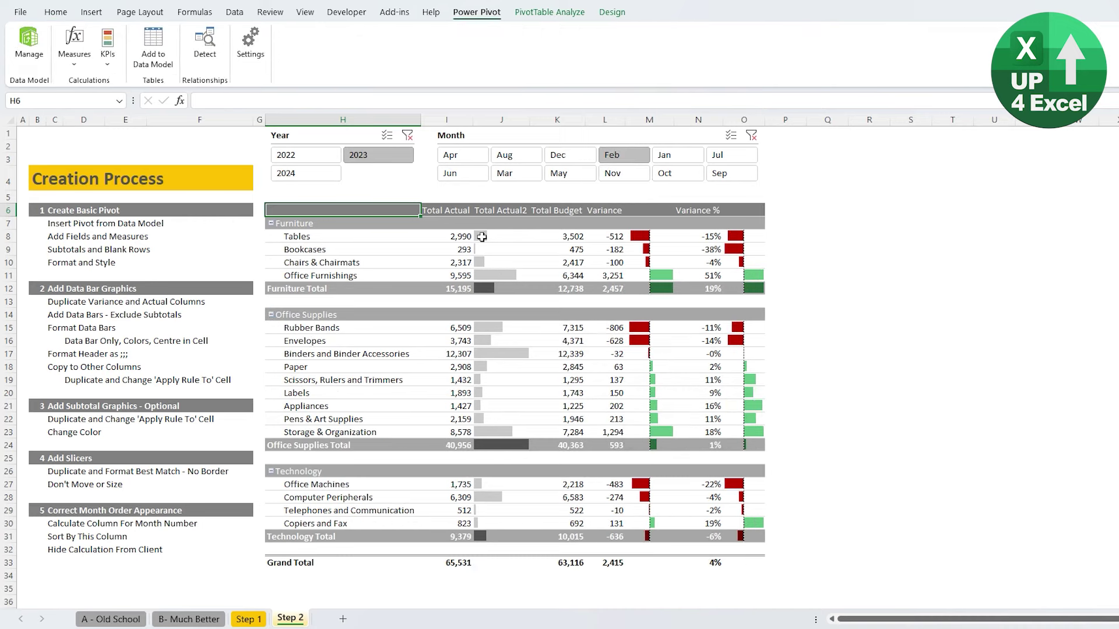
# - Hide the Total Actual2 header text by applying the custom number format ;;; to its cell
pyautogui.click(492, 210)
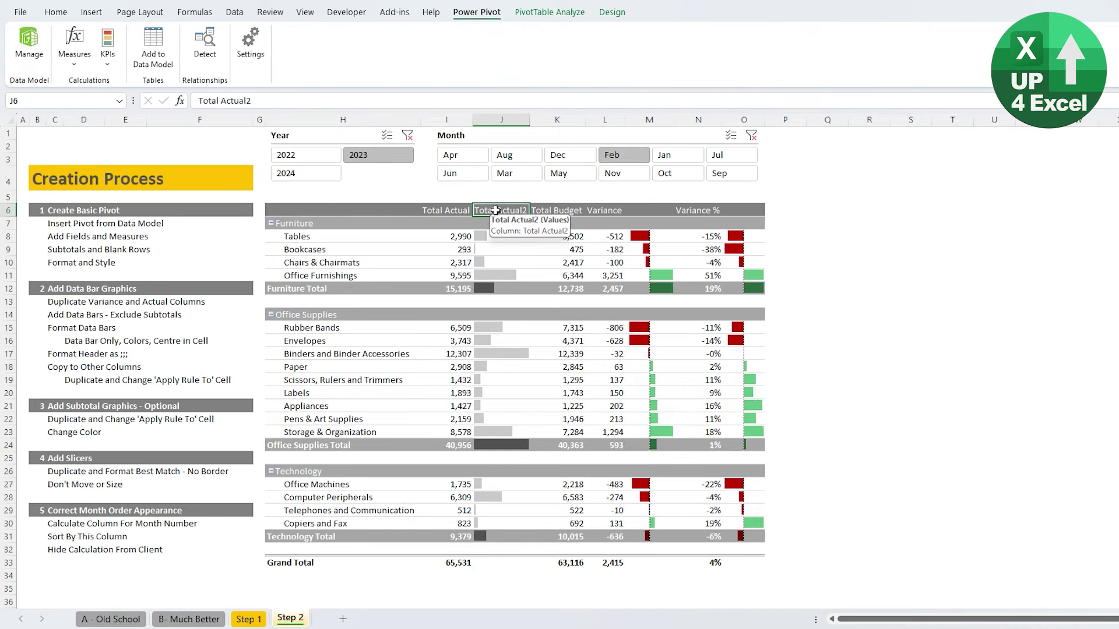
pyautogui.hotkey('ctrl', '1')
pyautogui.click(102, 322)
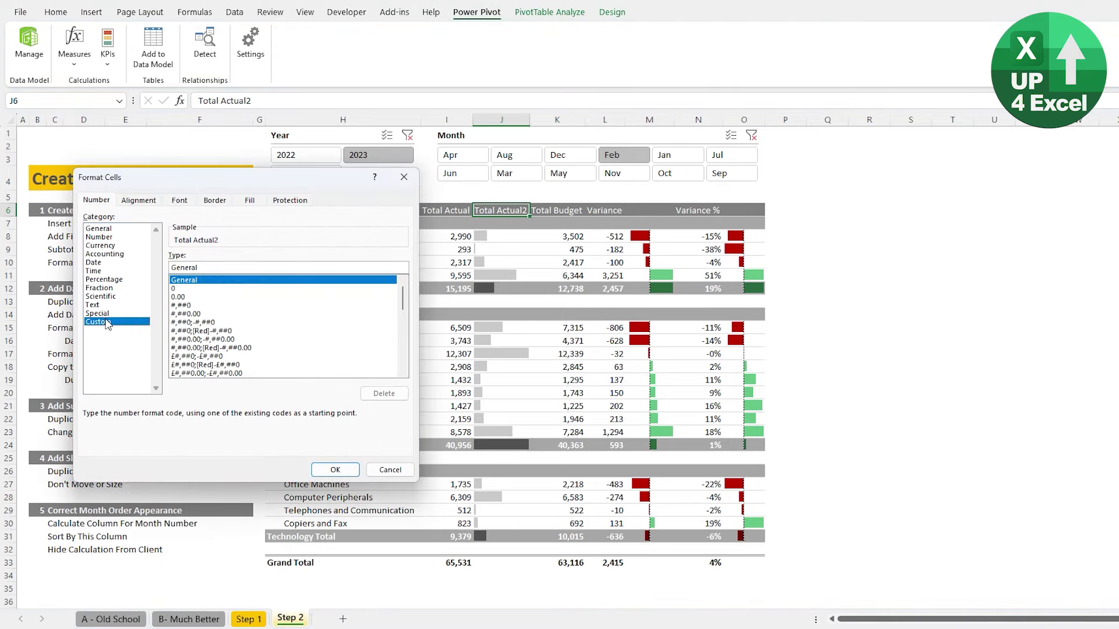
pyautogui.moveTo(402, 295); pyautogui.dragTo(402, 356)
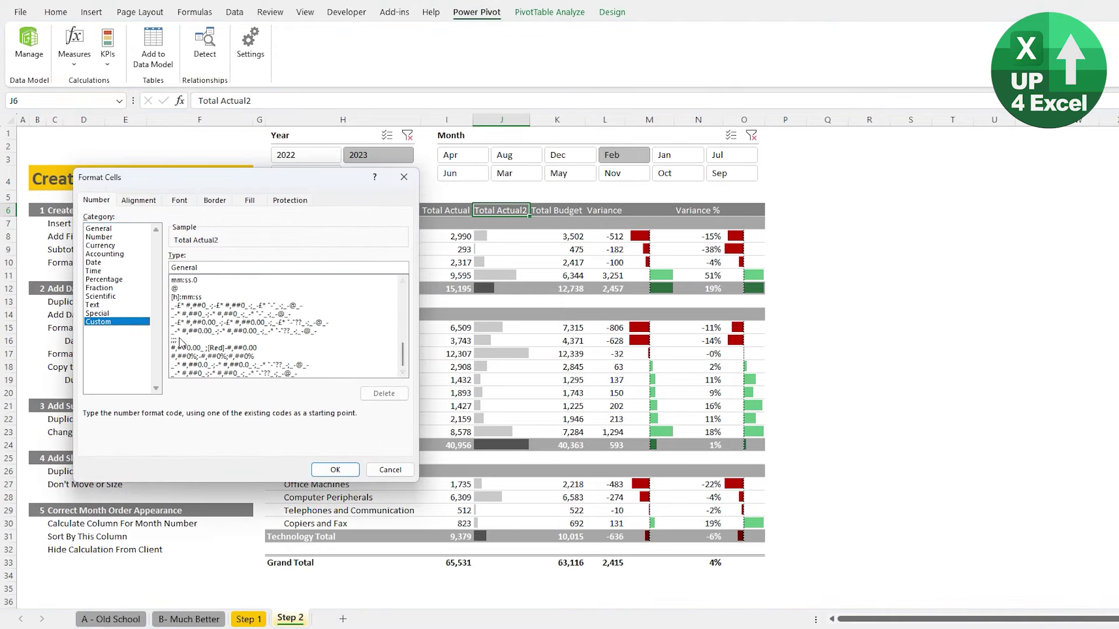
pyautogui.click(280, 339)
pyautogui.click(330, 469)
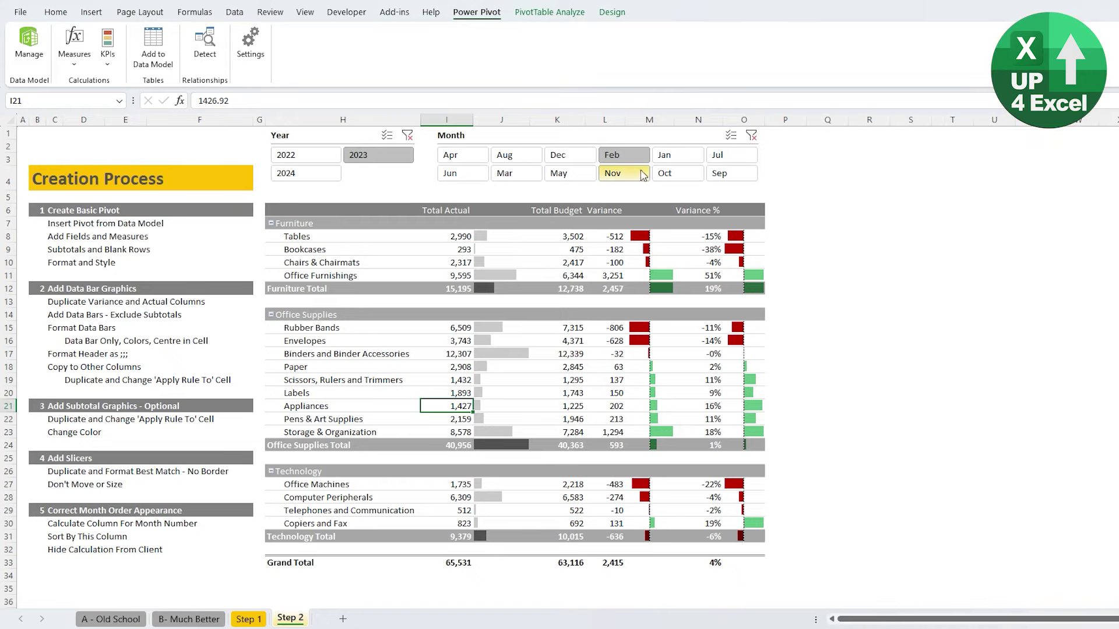
# - Open the workbook's data model in the Power Pivot window
pyautogui.click(28, 42)
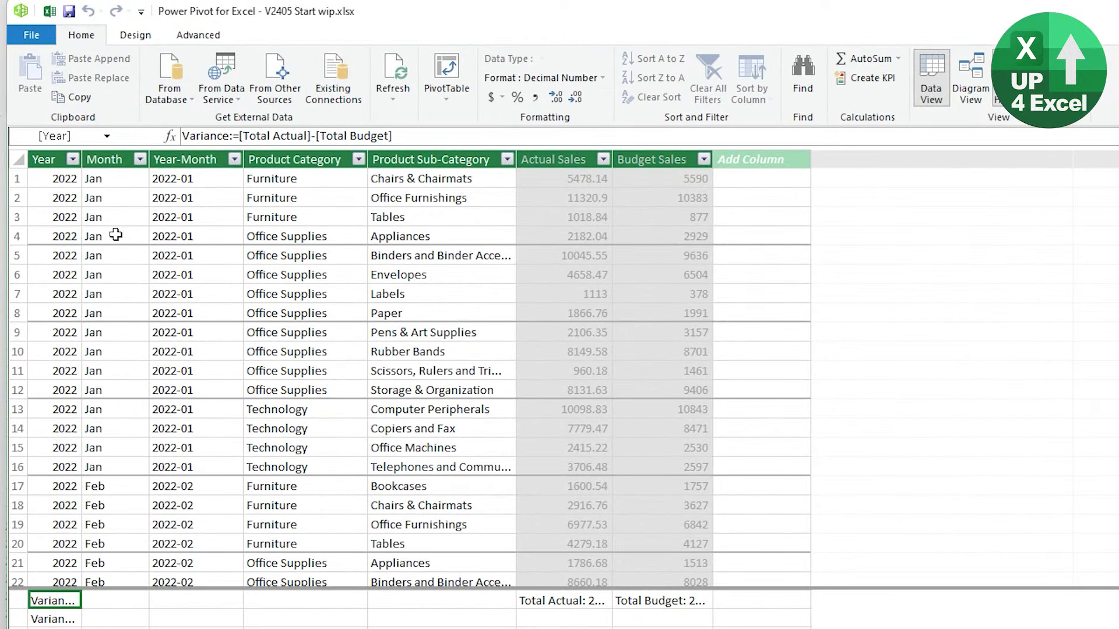
pyautogui.click(105, 156)
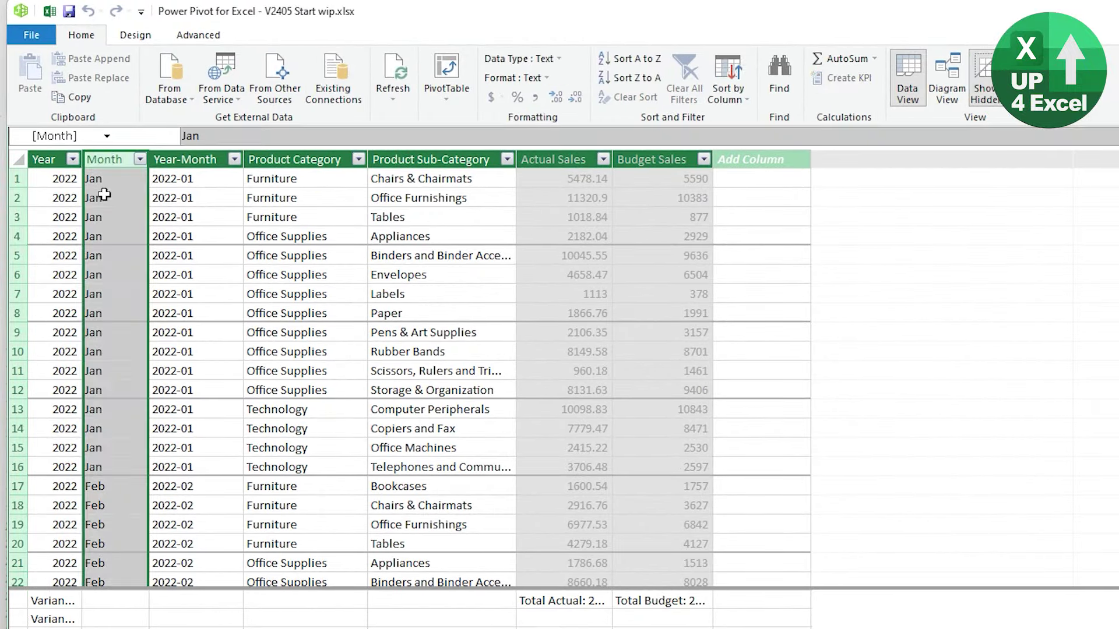
pyautogui.click(105, 195)
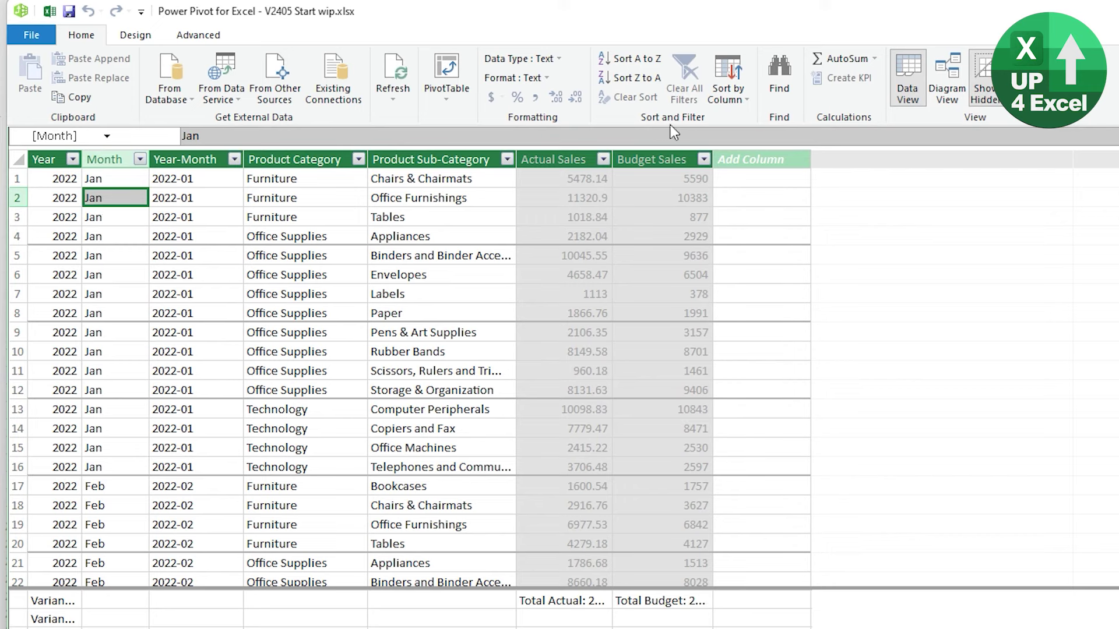
pyautogui.click(738, 101)
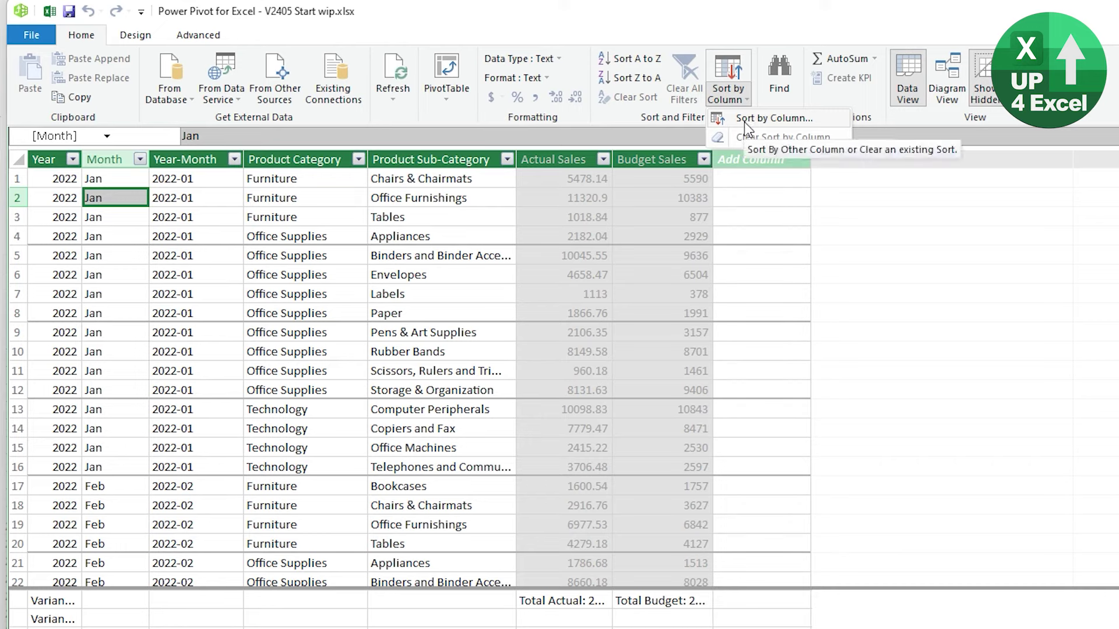
pyautogui.click(743, 121)
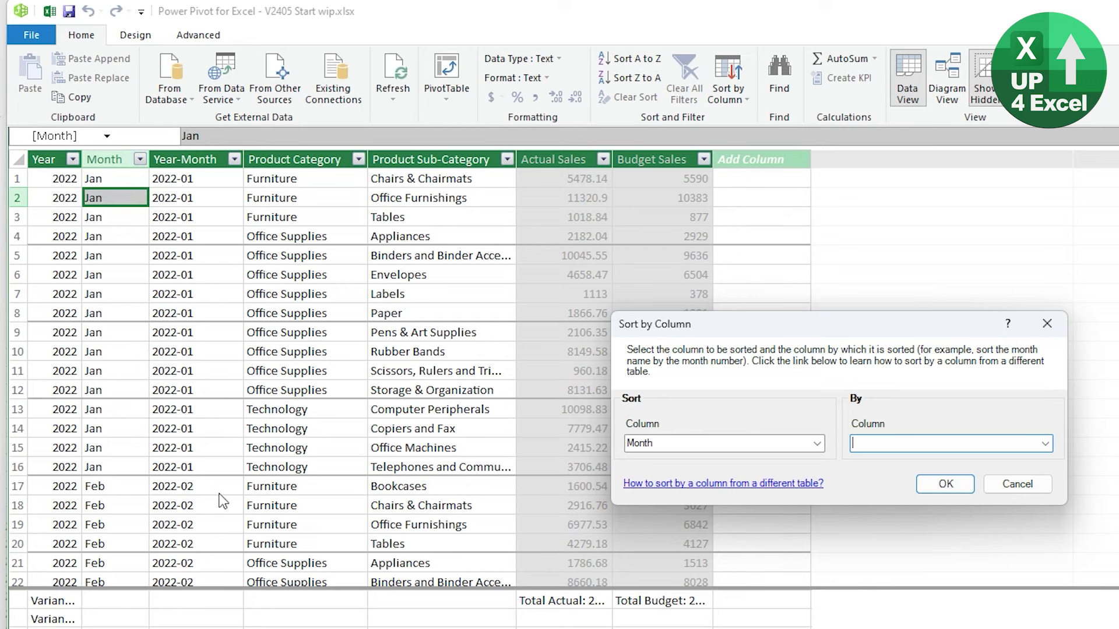
pyautogui.click(1008, 483)
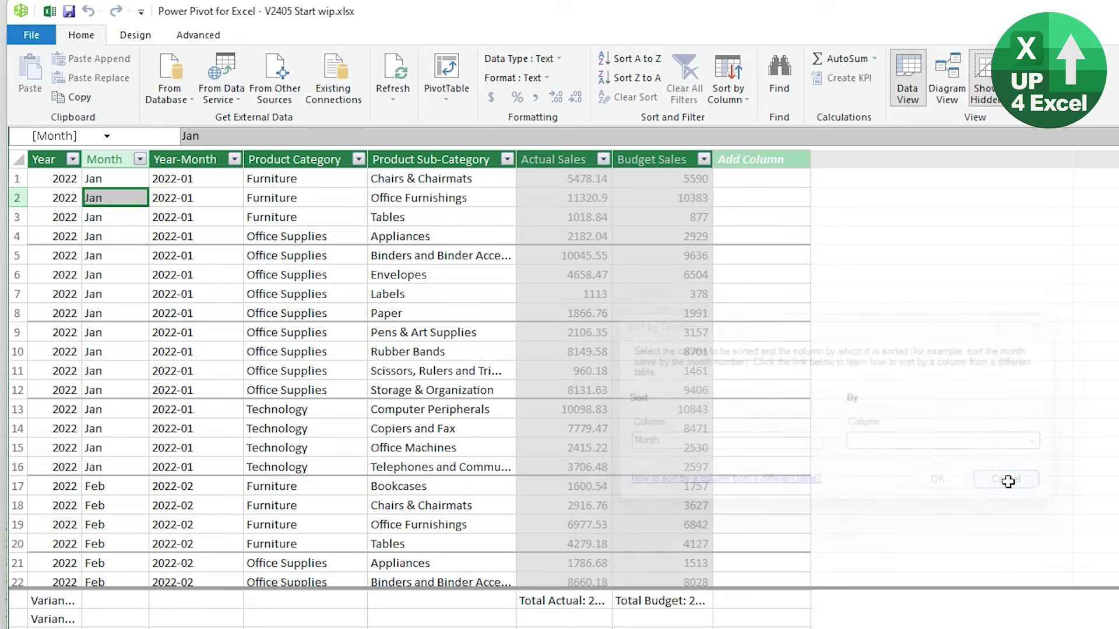
pyautogui.click(131, 184)
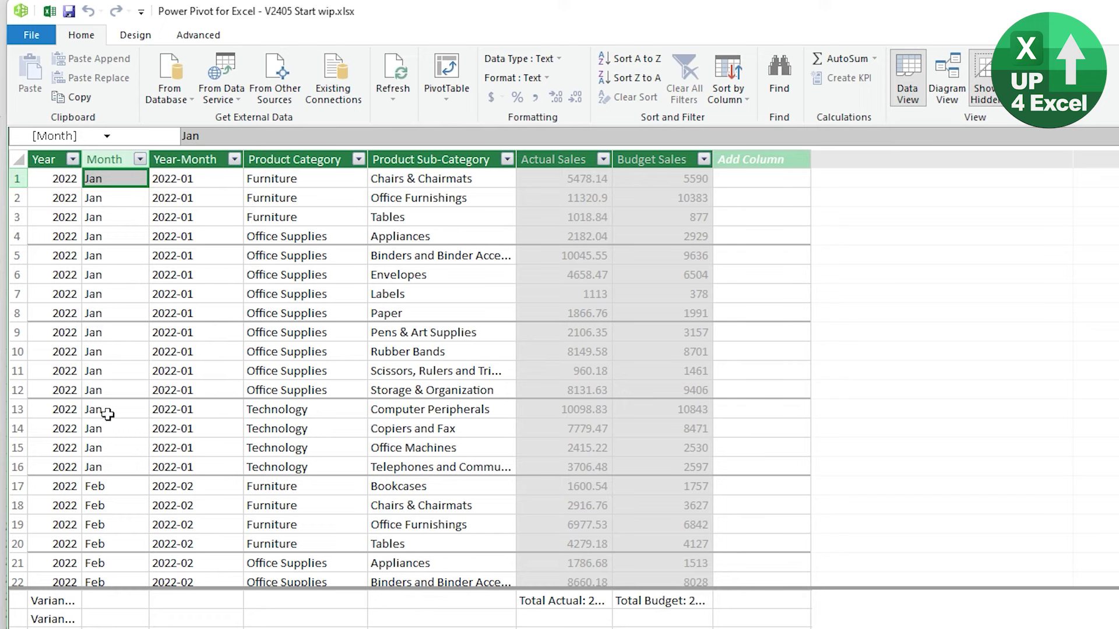
# - Add a calculated column with the formula =RIGHT(Table1[Year-Month],2) to extract the month number
pyautogui.click(760, 179)
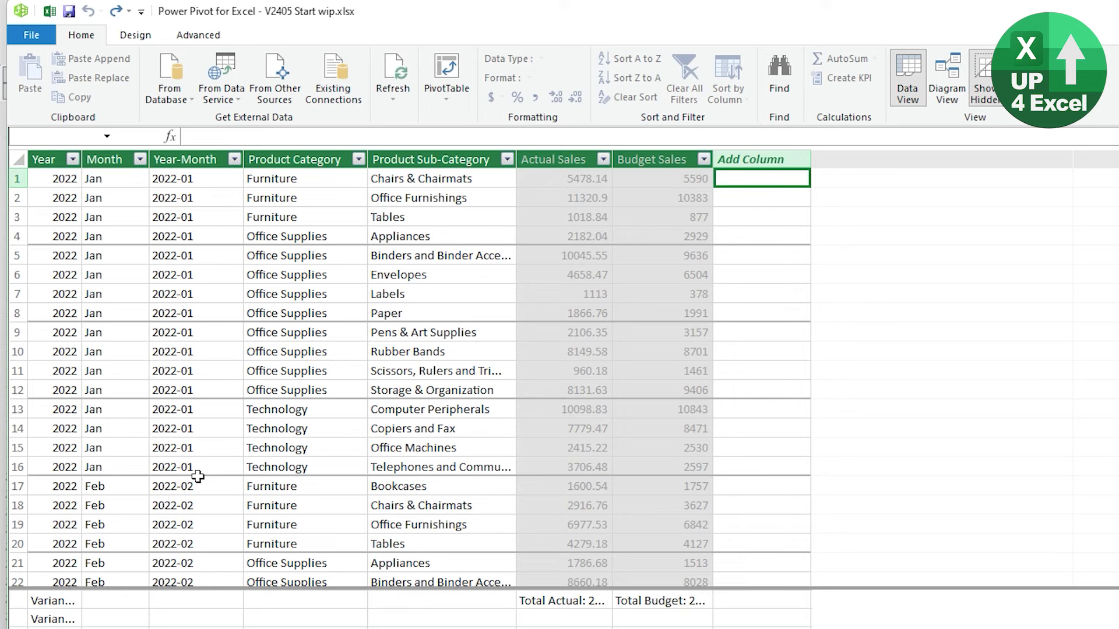
pyautogui.write('=')
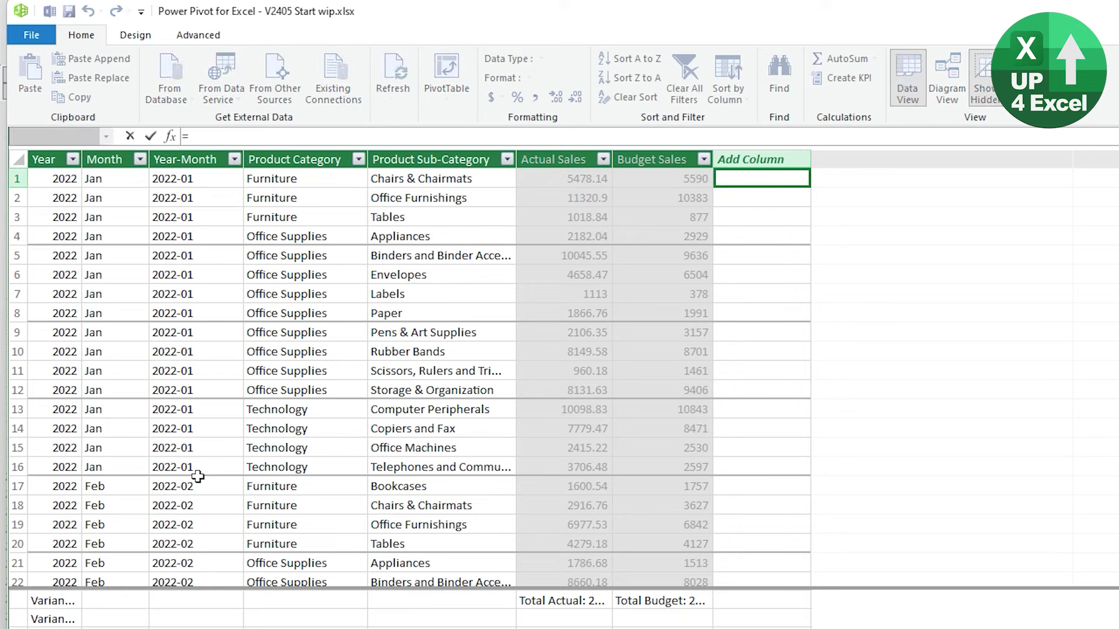
pyautogui.write('righ')
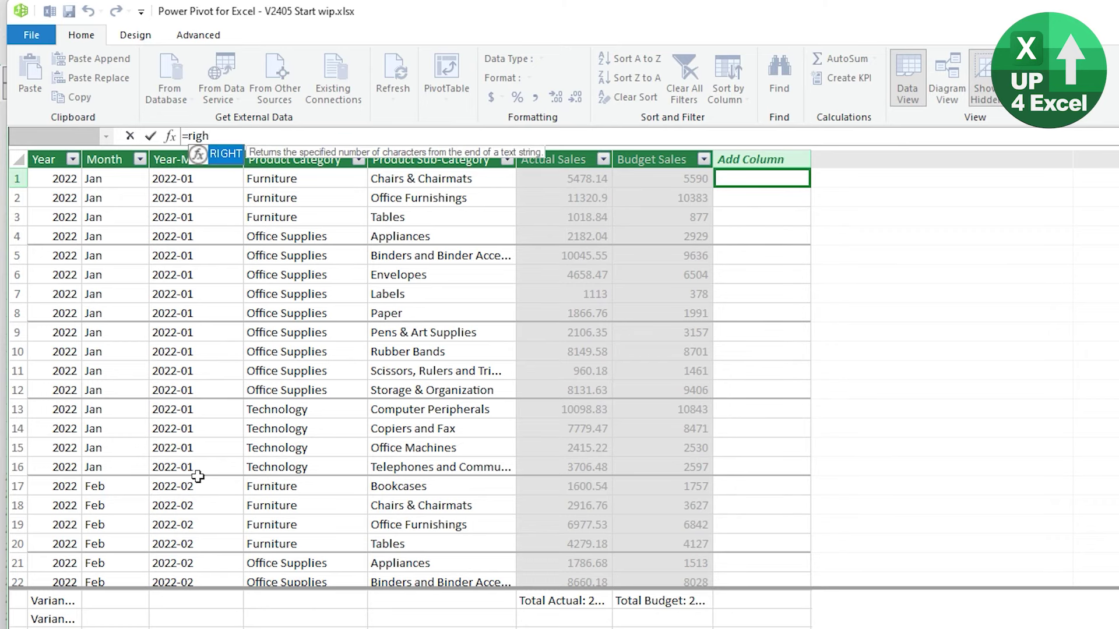
pyautogui.press('Tab')
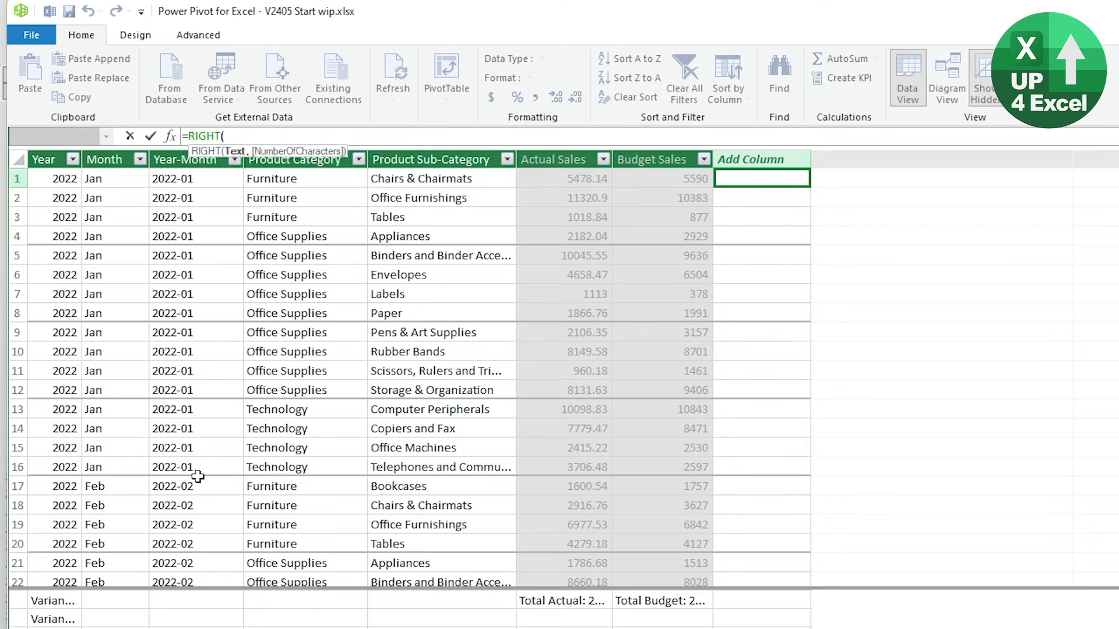
pyautogui.click(187, 181)
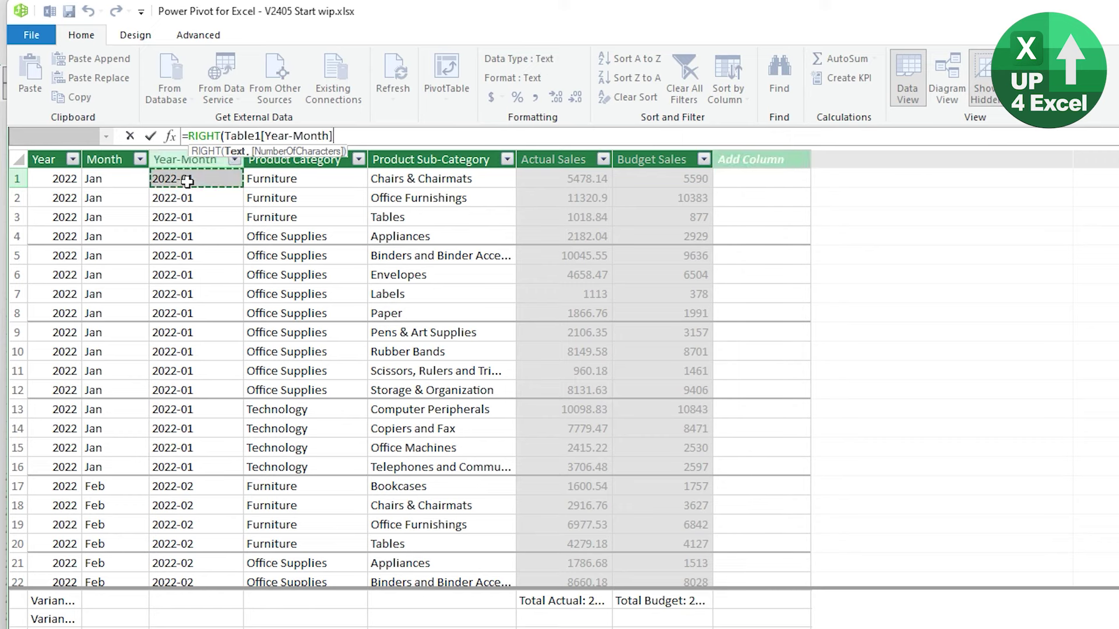
pyautogui.write(',')
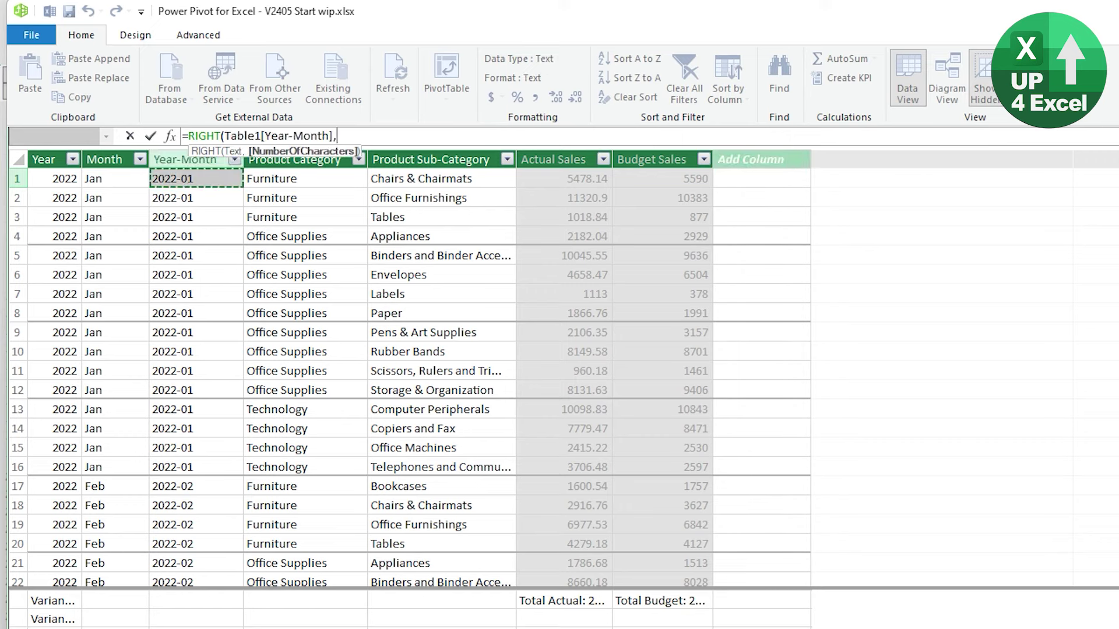
pyautogui.write('2)')
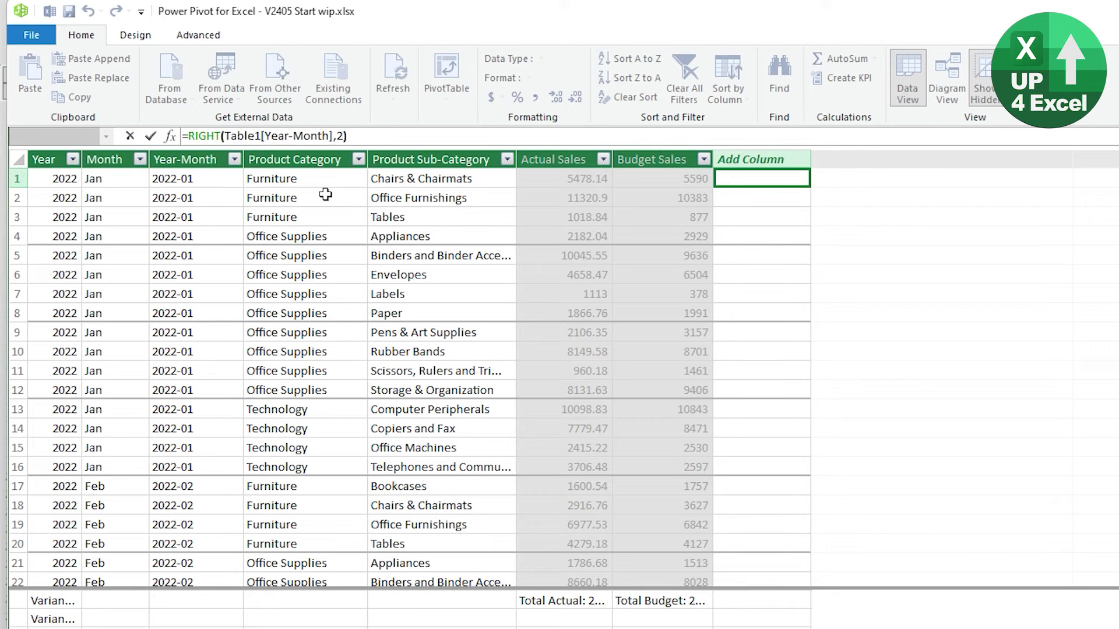
pyautogui.press('Return')
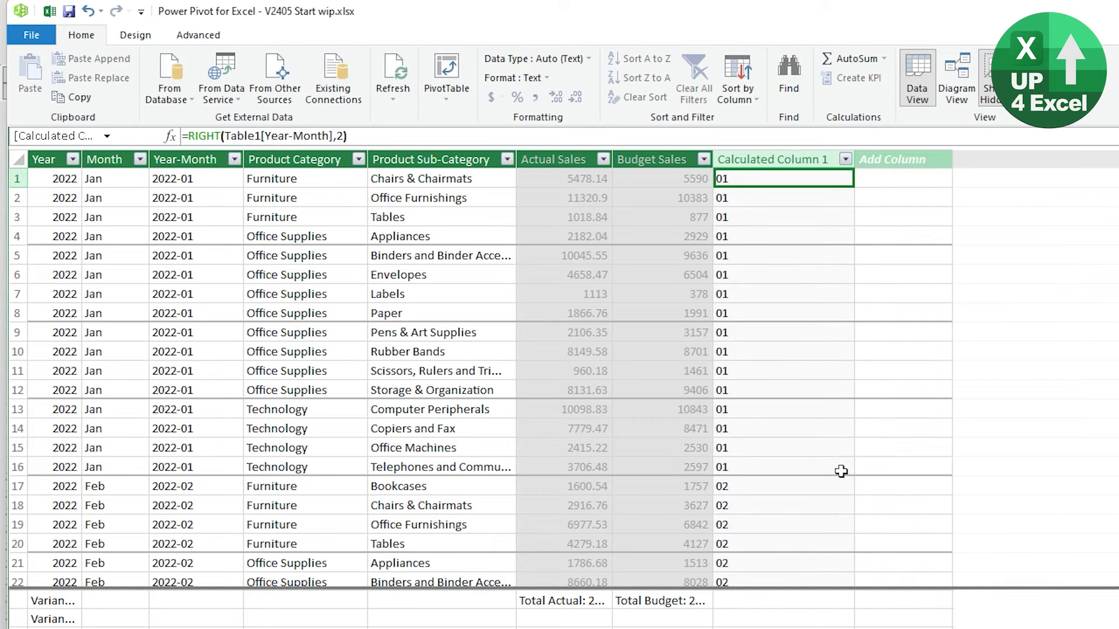
# - Rename the new calculated column as Mth Num
pyautogui.doubleClick(792, 156)
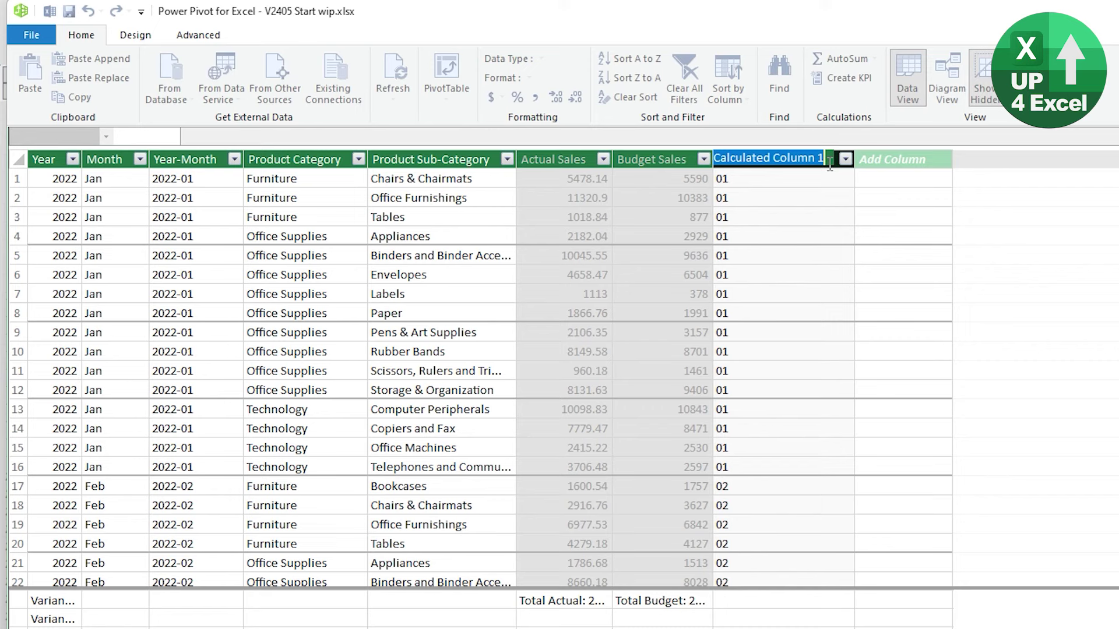
pyautogui.write('Mth')
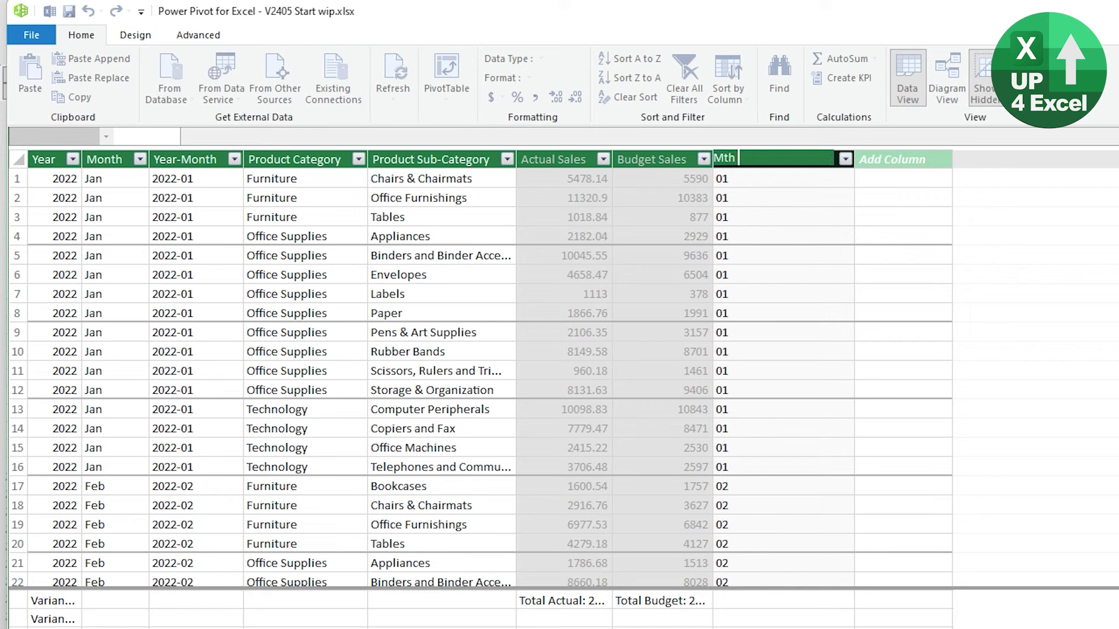
pyautogui.write(' Num')
pyautogui.press('Return')
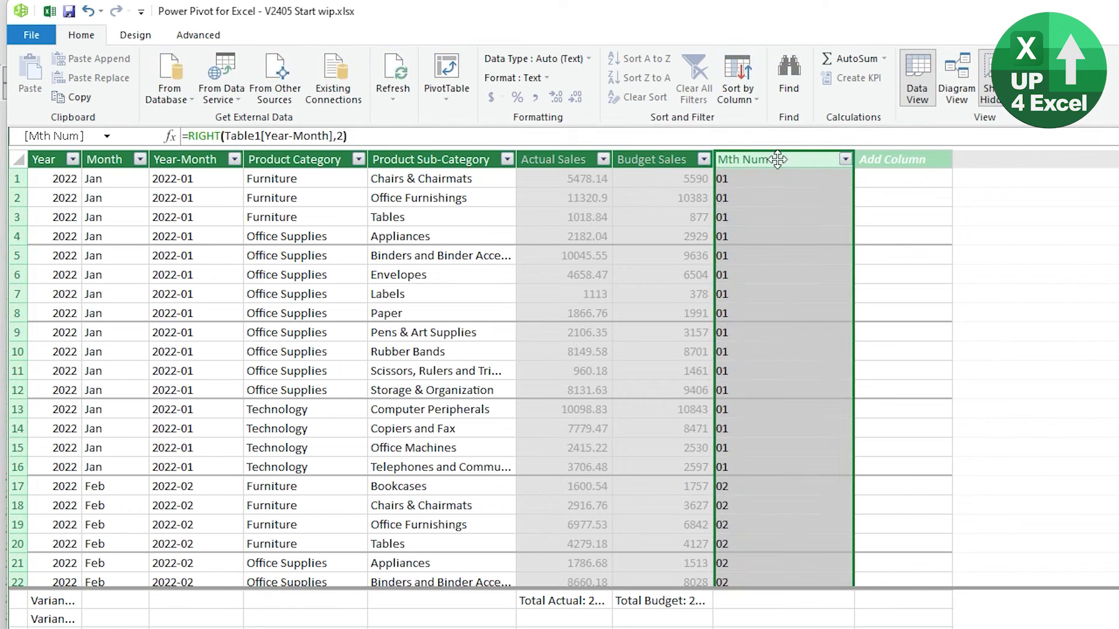
# - Hide the Mth Num column from client tools
pyautogui.rightClick(778, 163)
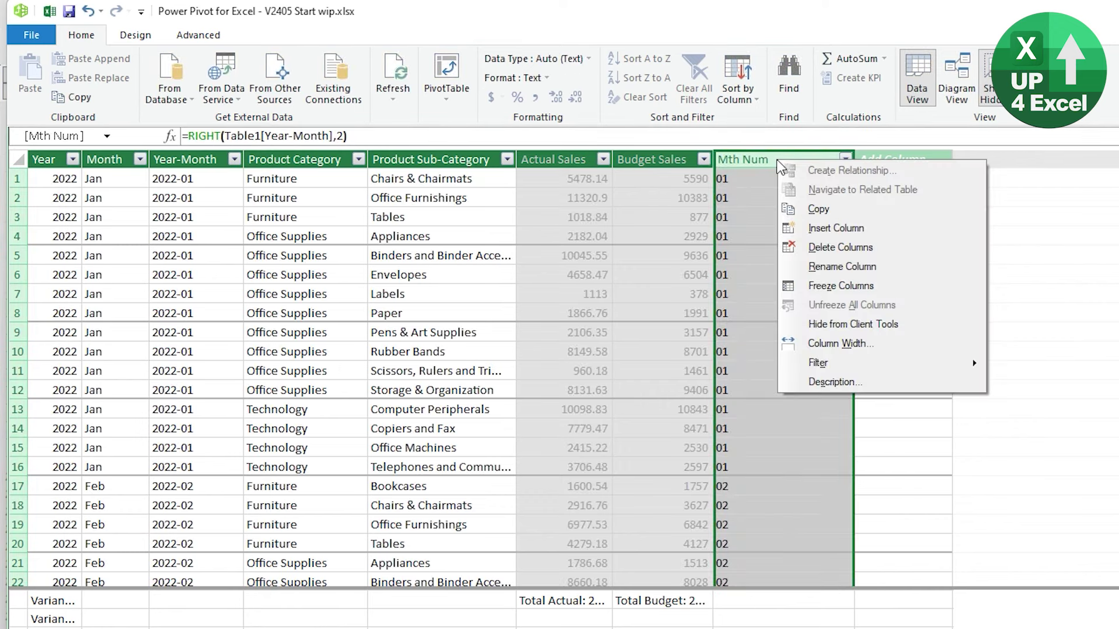
pyautogui.click(850, 326)
pyautogui.click(758, 216)
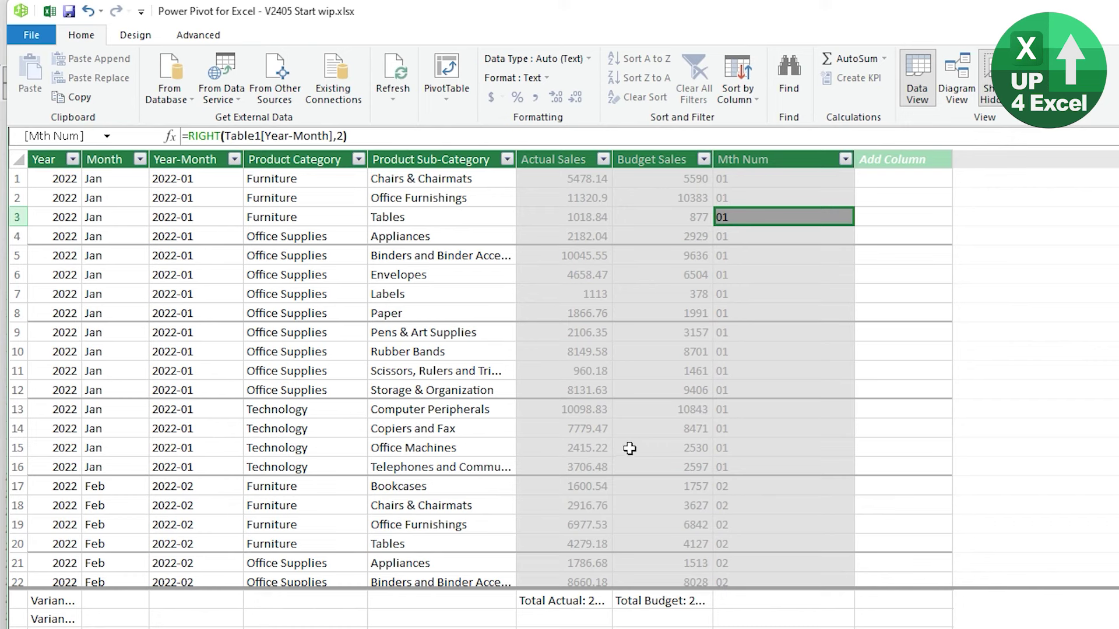
# - Set the Month column to sort by the Mth Num column
pyautogui.click(107, 161)
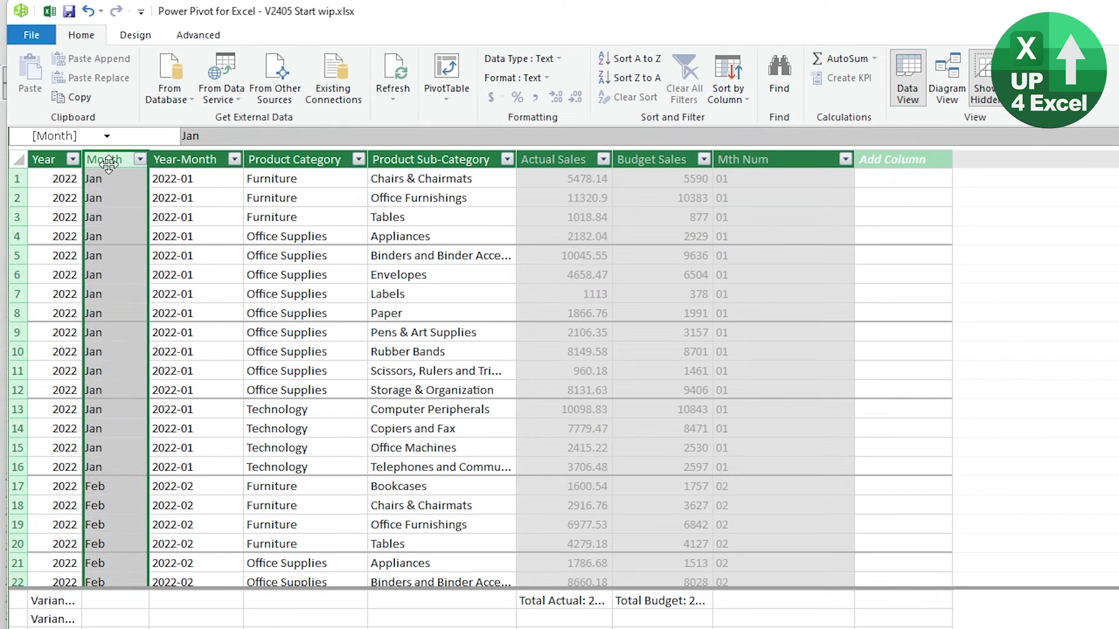
pyautogui.click(728, 96)
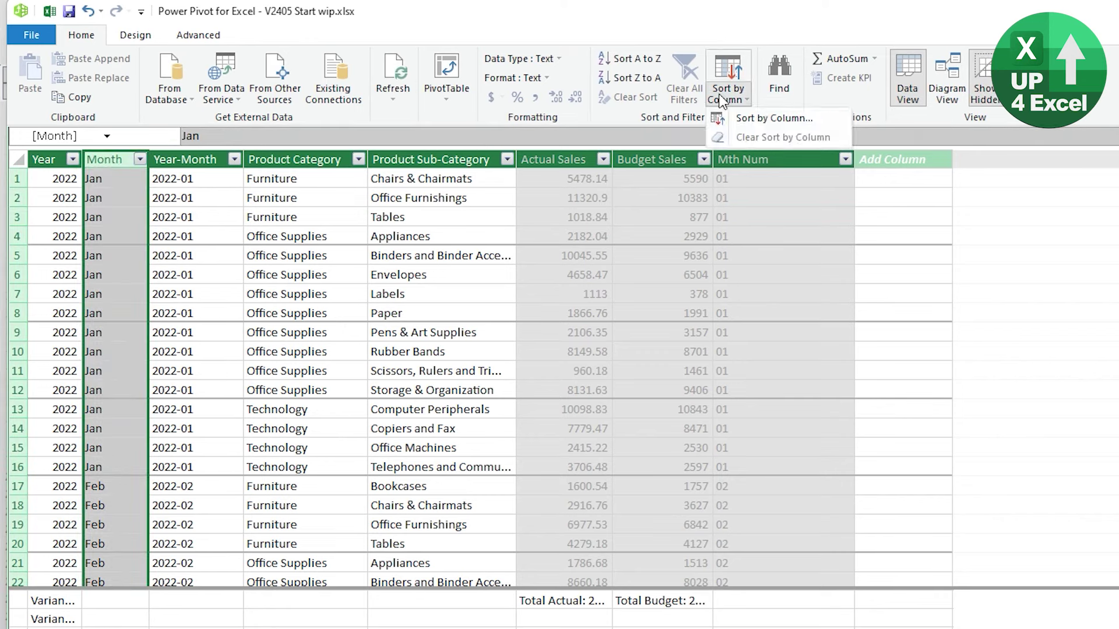
pyautogui.click(756, 120)
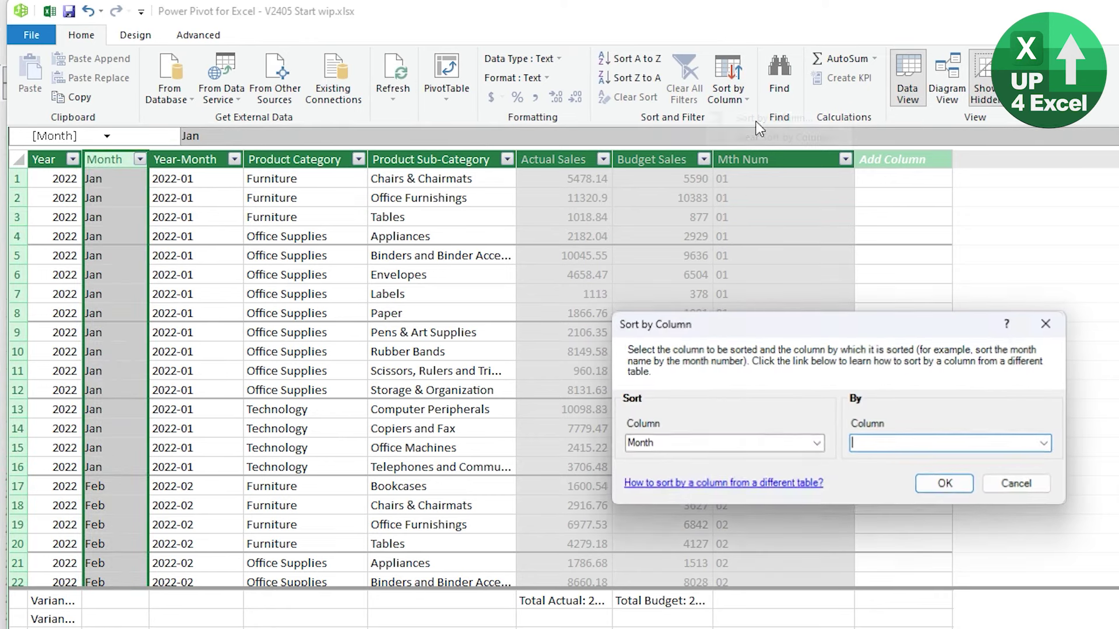
pyautogui.click(1044, 444)
pyautogui.click(905, 542)
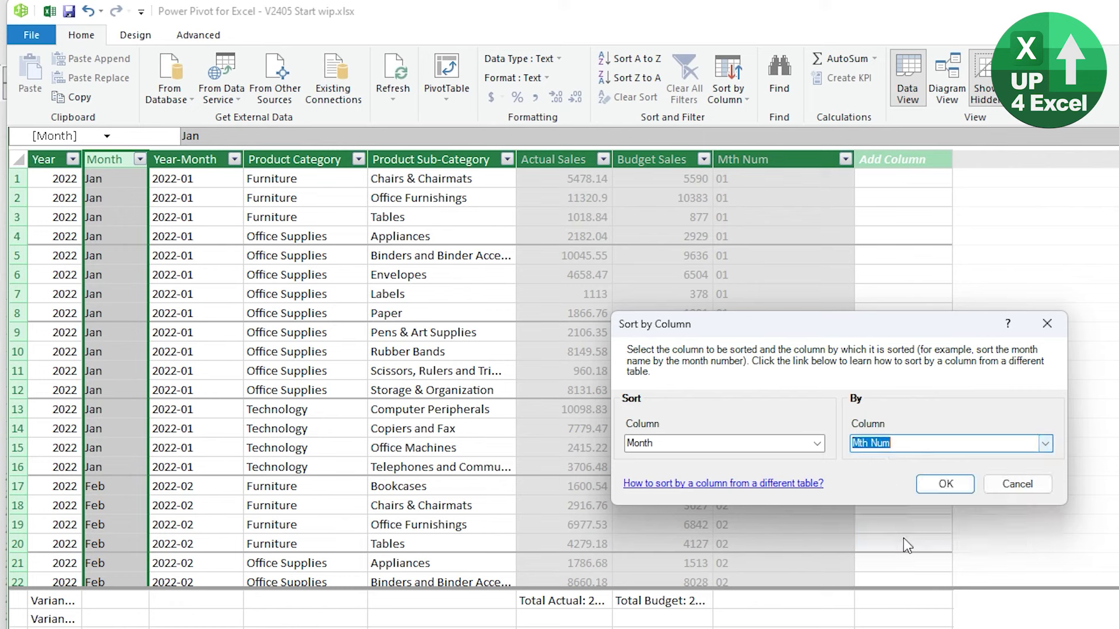
pyautogui.click(951, 487)
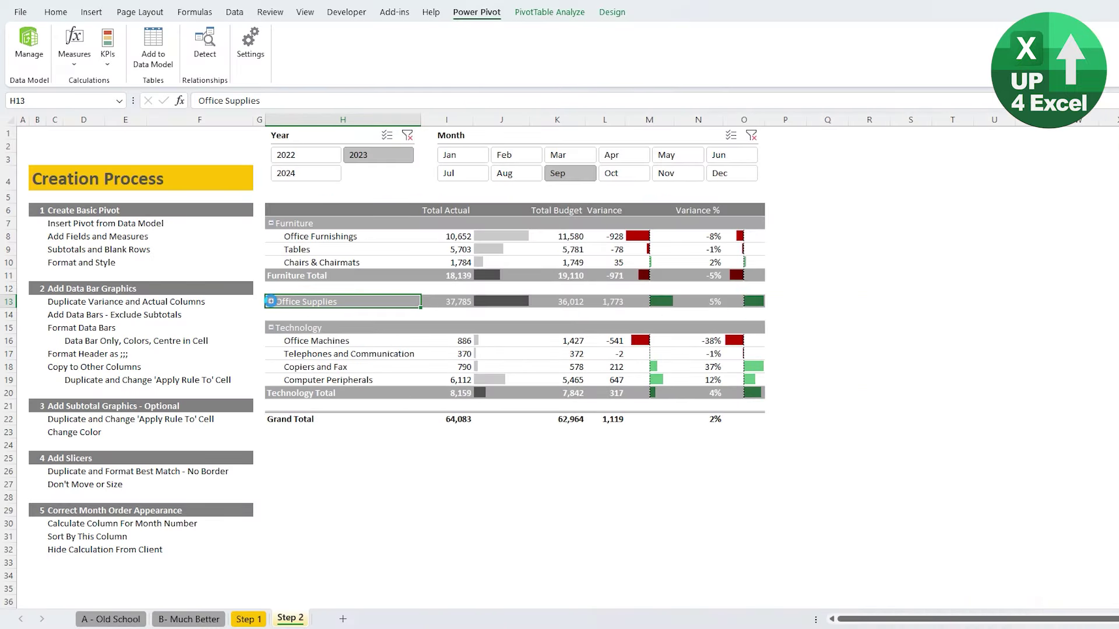
# - Expand the Office Supplies group in the pivot report and filter the slicers to year 2024 and months Jan through Aug
pyautogui.click(271, 301)
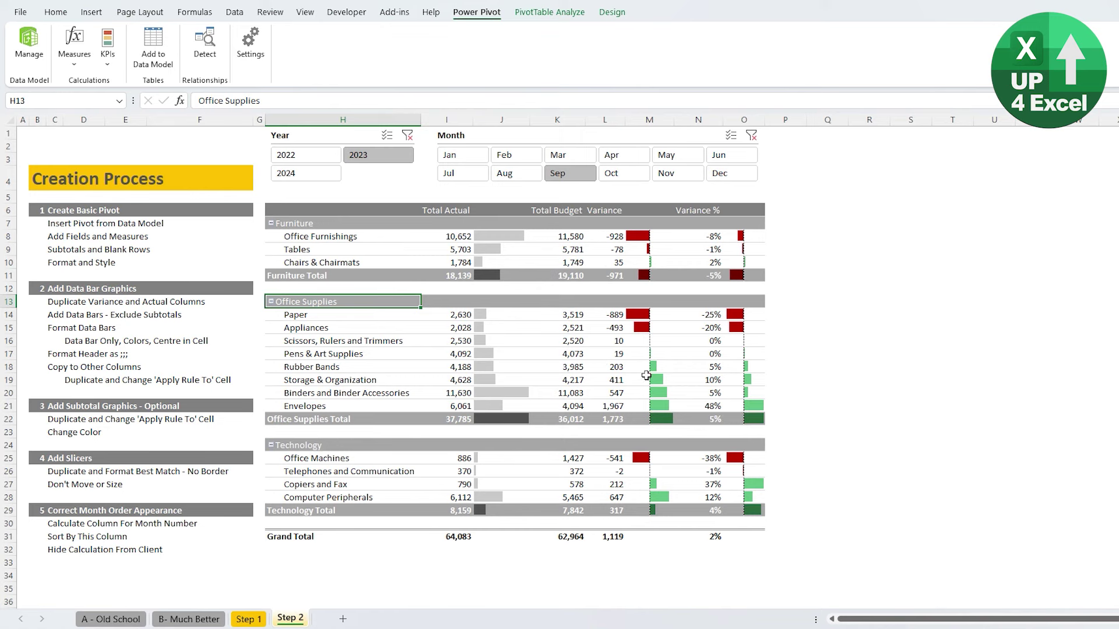
pyautogui.click(577, 154)
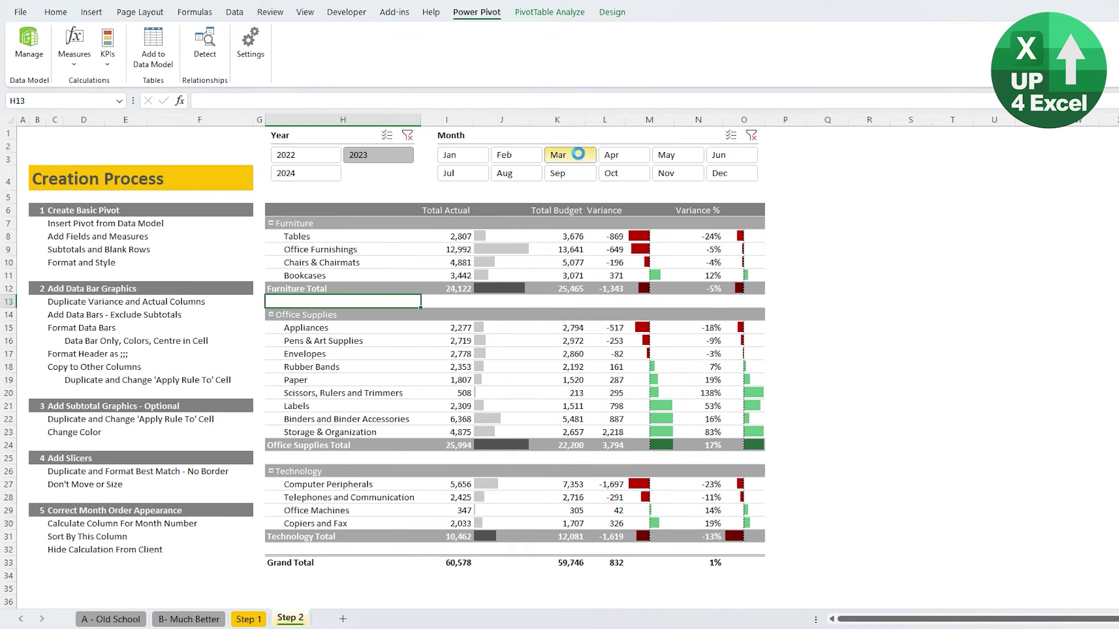
pyautogui.click(314, 176)
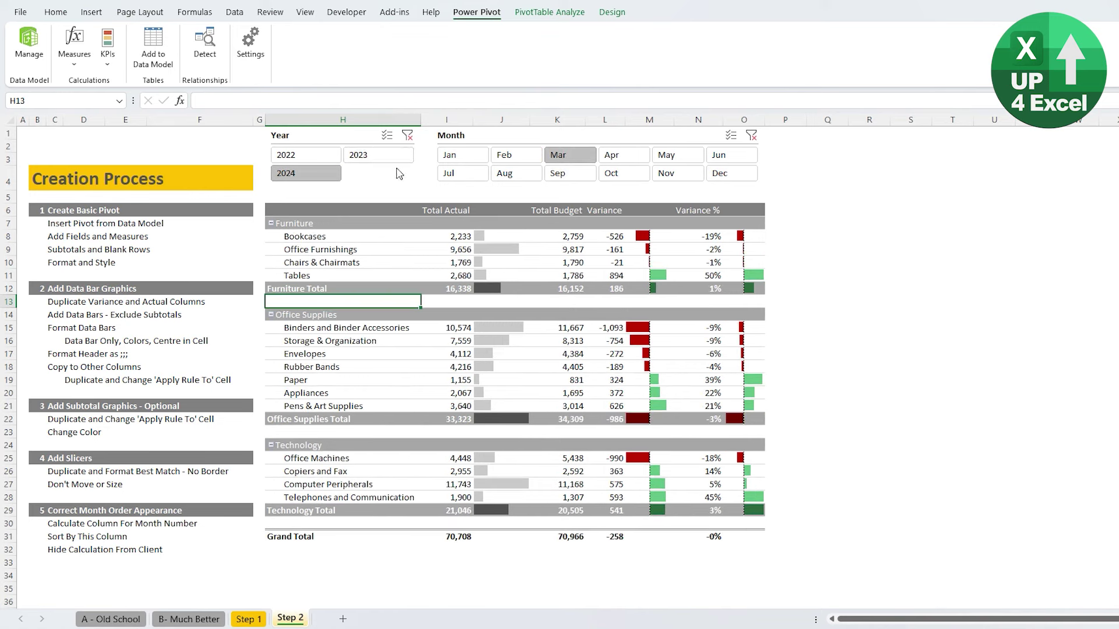
pyautogui.click(470, 160)
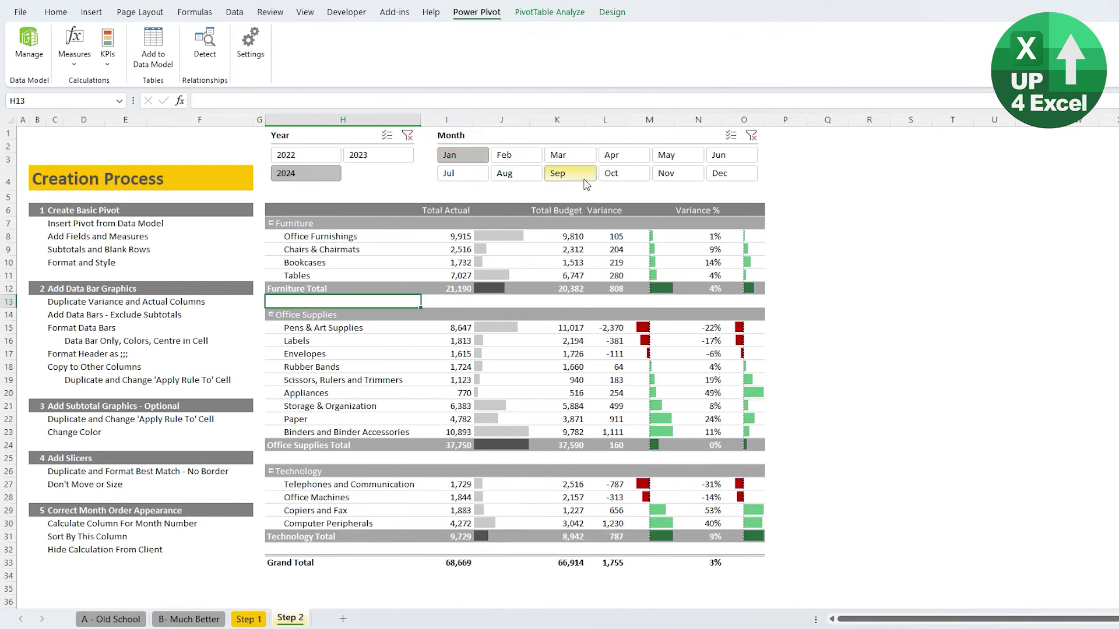
pyautogui.keyDown('shift'); pyautogui.click(506, 174); pyautogui.keyUp('shift')
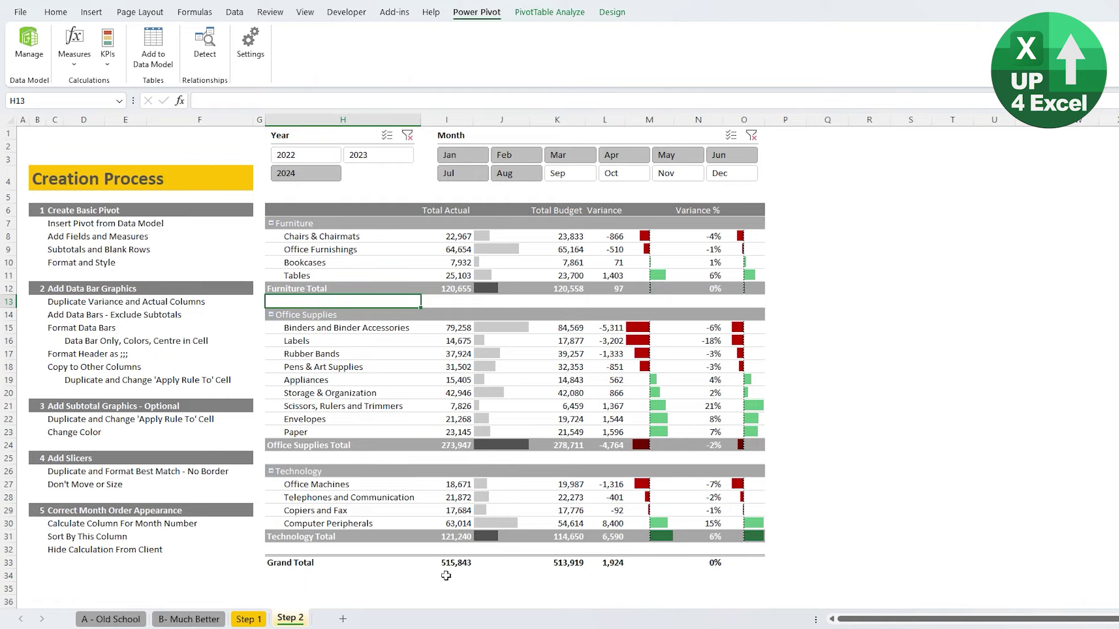
# - Compare the Monthly Sales Report on the A - Old School sheet with the pivot report on the Step 2 sheet
pyautogui.click(111, 618)
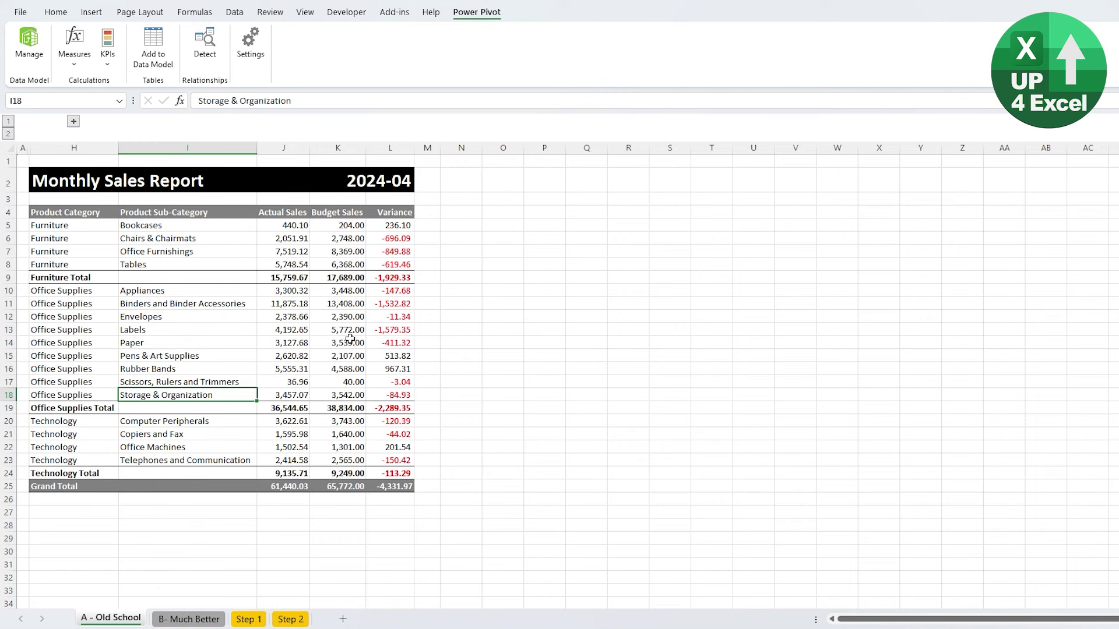
pyautogui.click(285, 620)
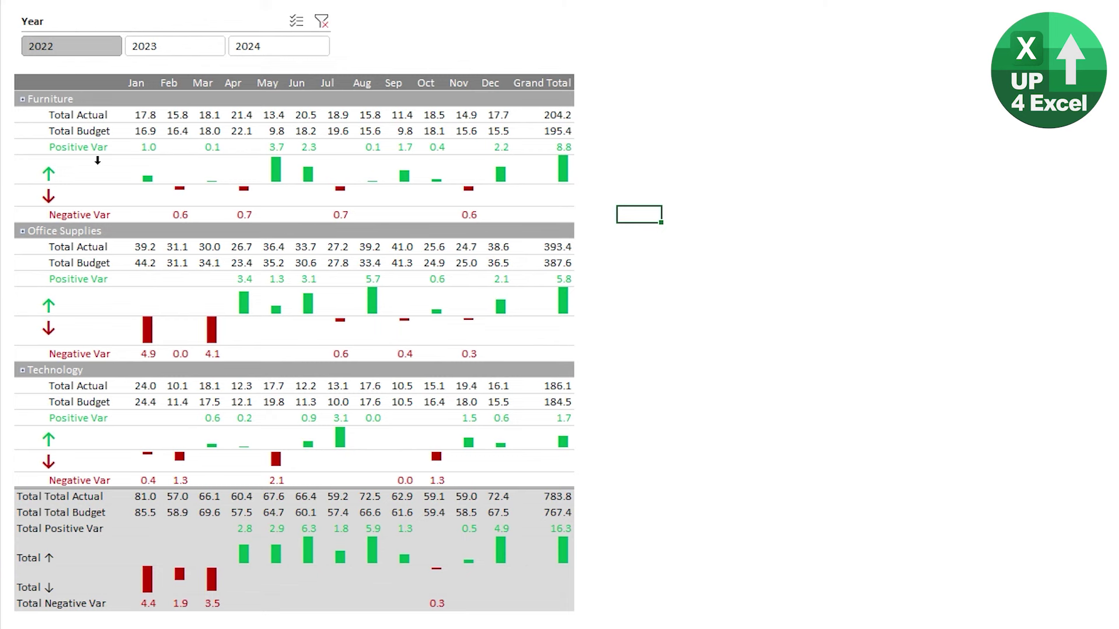
# - Filter the month-by-month variance report to 2023, and expand and collapse its Office Supplies group to check the sub-category detail
pyautogui.click(153, 83)
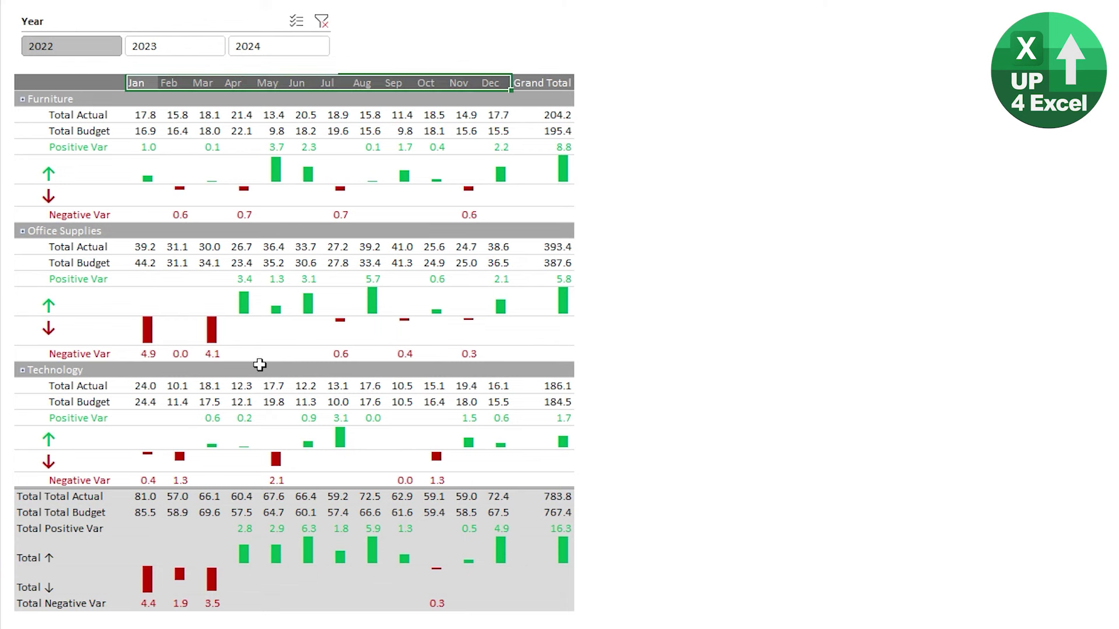
pyautogui.click(153, 46)
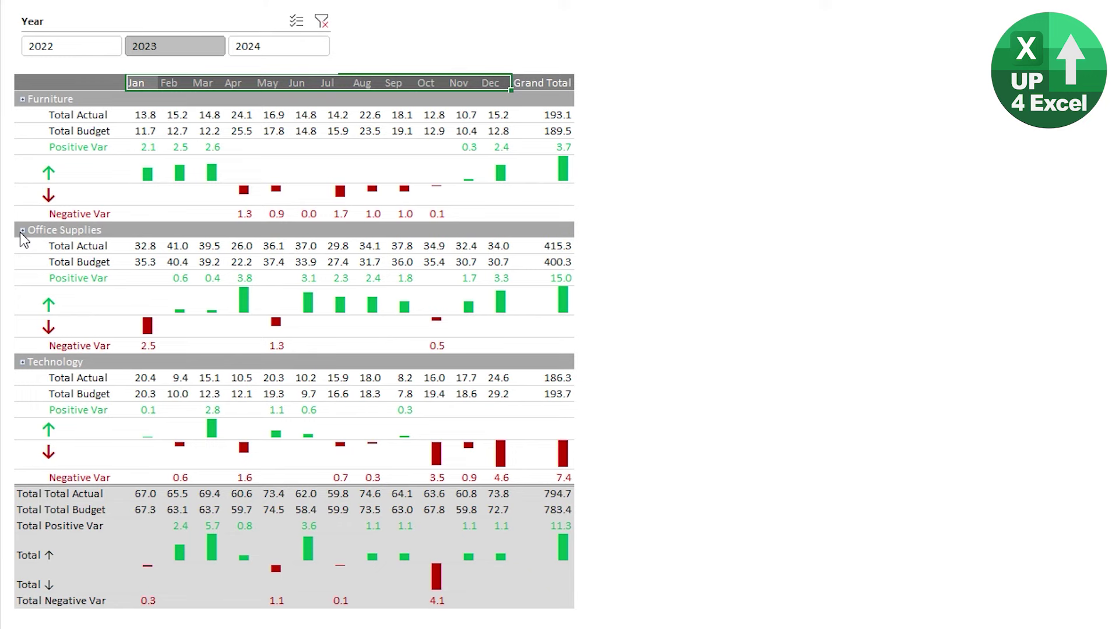
pyautogui.click(22, 231)
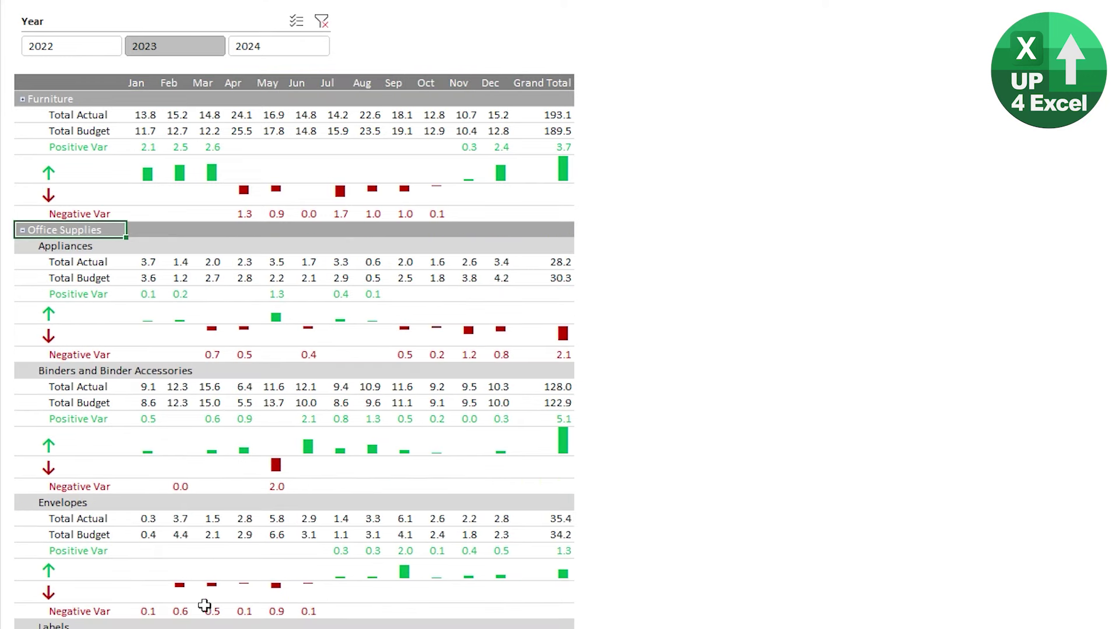
pyautogui.click(22, 231)
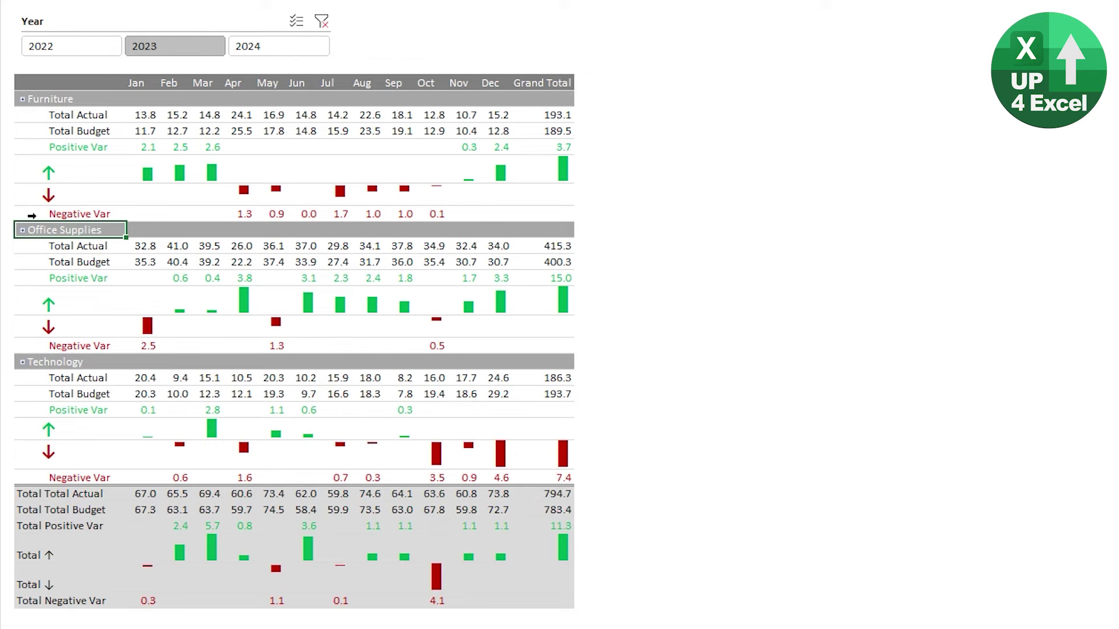